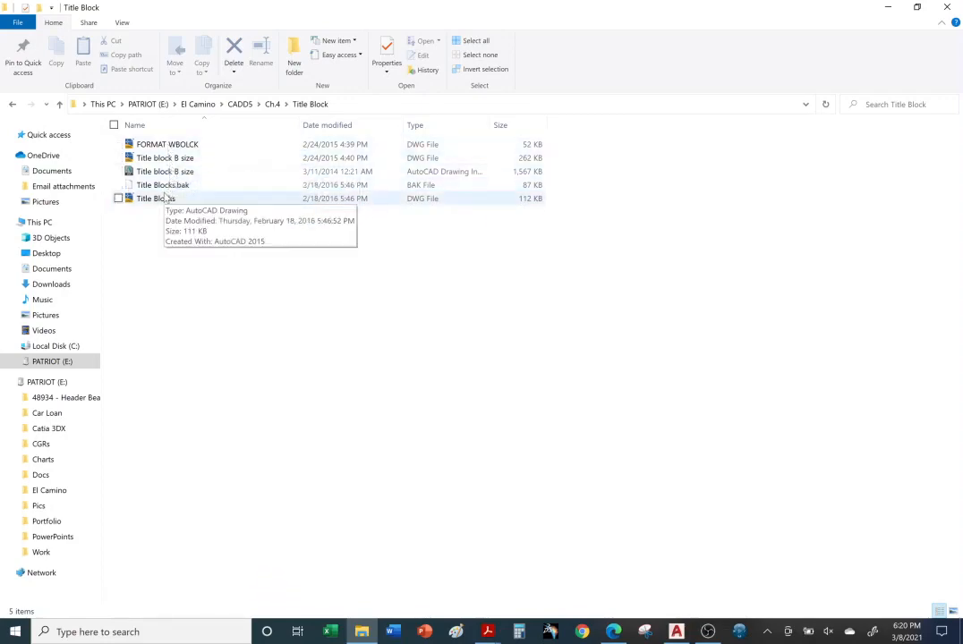
Open FORMAT WBOLCK.dwg from the Title Block folder in AutoCAD
double_click(167, 144)
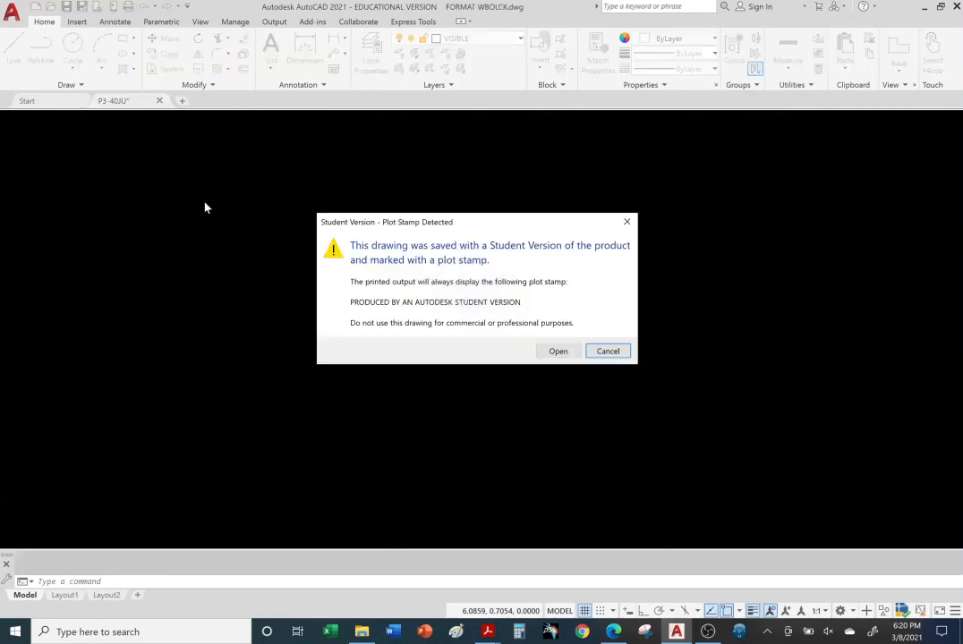
Accept the Student Version plot-stamp warning so FORMAT WBOLCK opens on Layout1
click(562, 351)
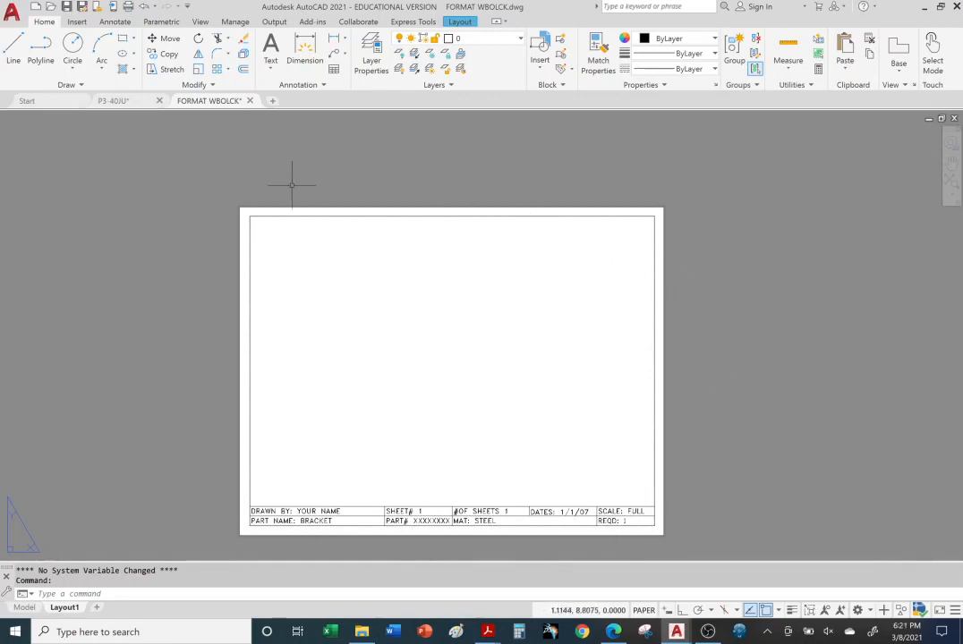
Window-select all 19 border and title block objects and copy them with Ctrl+C
mouse_move(166, 190)
mouse_down()
mouse_move(277, 154)
mouse_move(633, 181)
mouse_move(770, 254)
mouse_move(787, 316)
mouse_move(755, 451)
mouse_move(687, 548)
mouse_move(175, 539)
mouse_up()
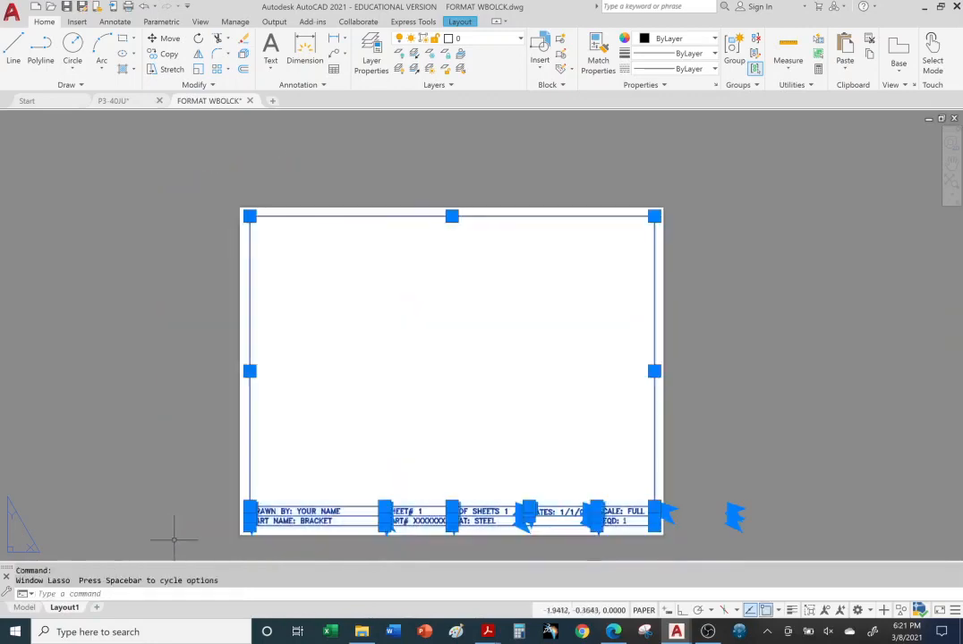
right_click(363, 218)
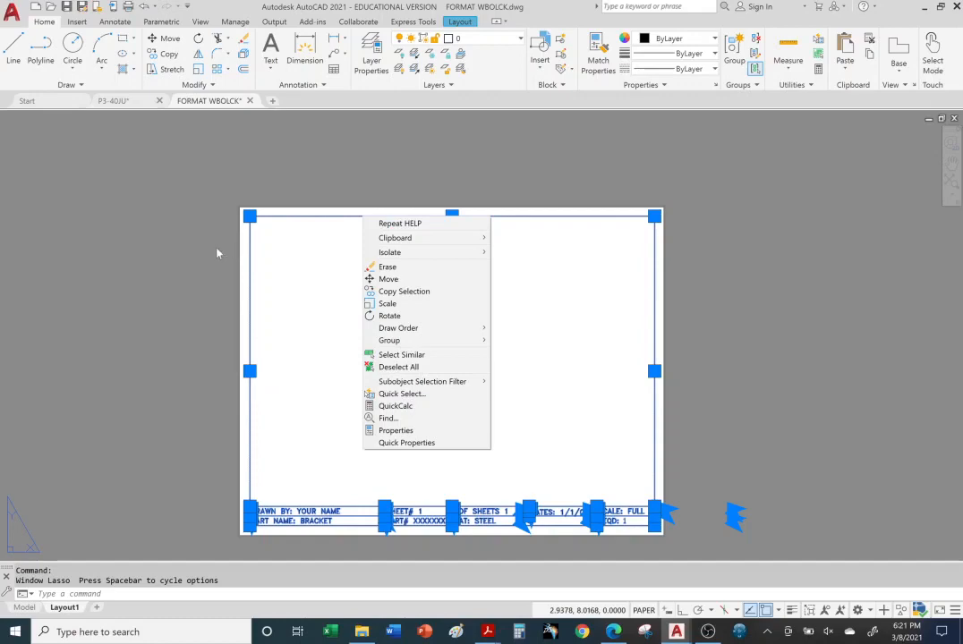
click(197, 335)
drag(138, 335, 129, 335)
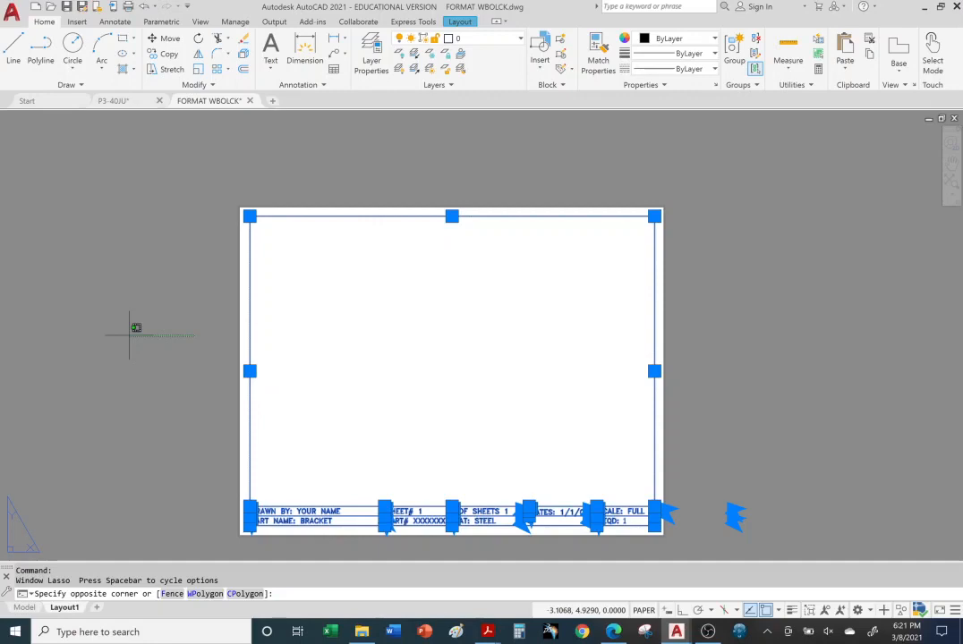
drag(129, 334, 129, 336)
key(ctrl+c)
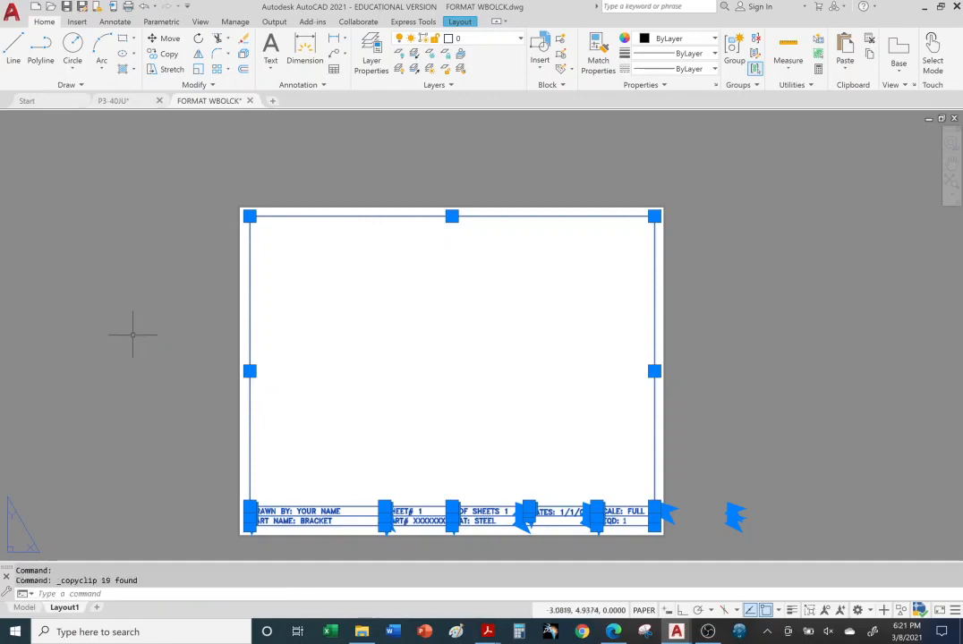
Paste the border and title block into P3-40JU, placed below-left to frame the bracket views
mouse_move(127, 102)
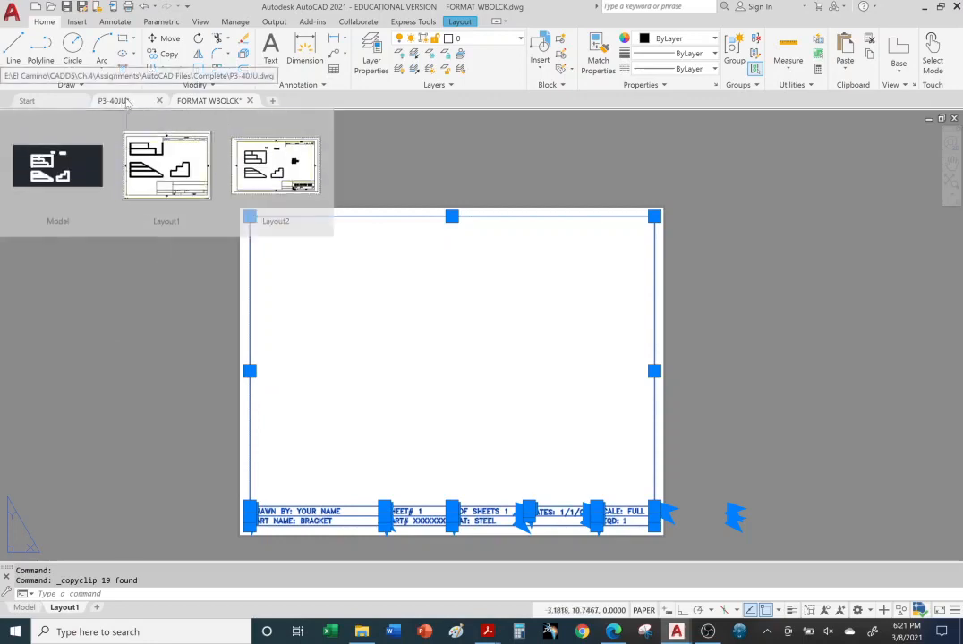
click(58, 165)
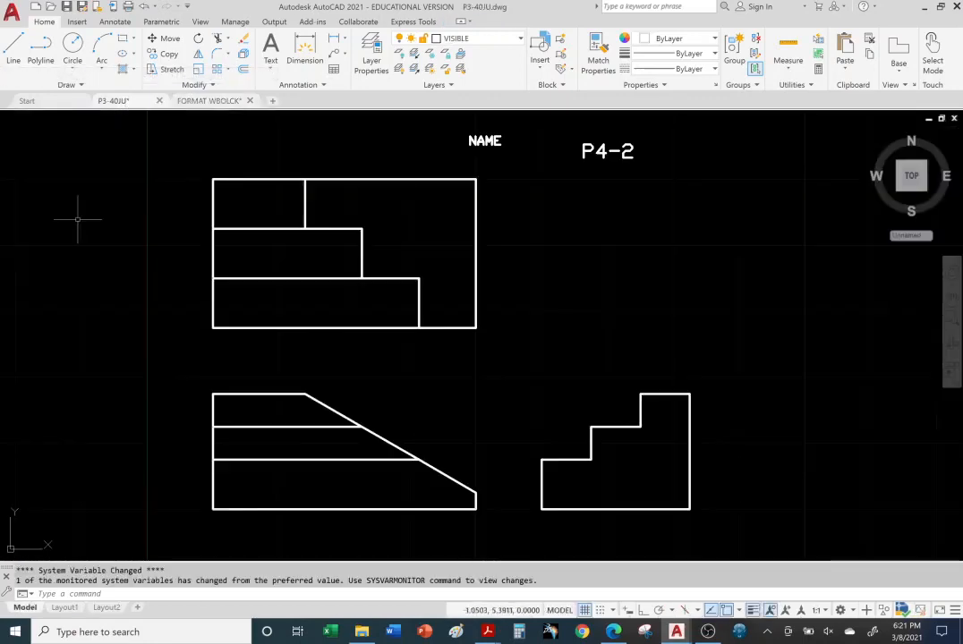
scroll(118, 312, down, 2)
middle_drag(91, 307, 243, 323)
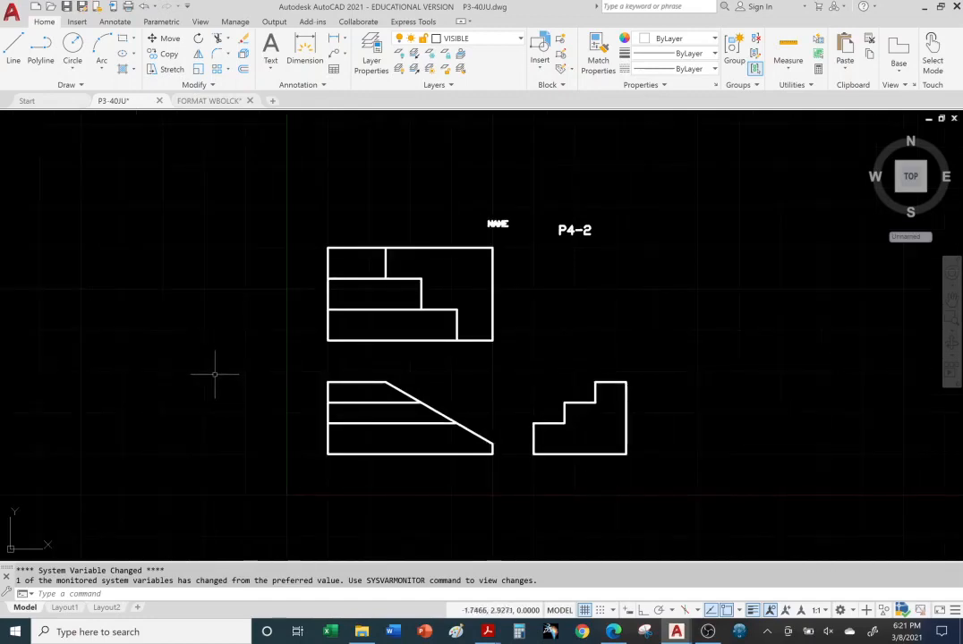
key(ctrl+v)
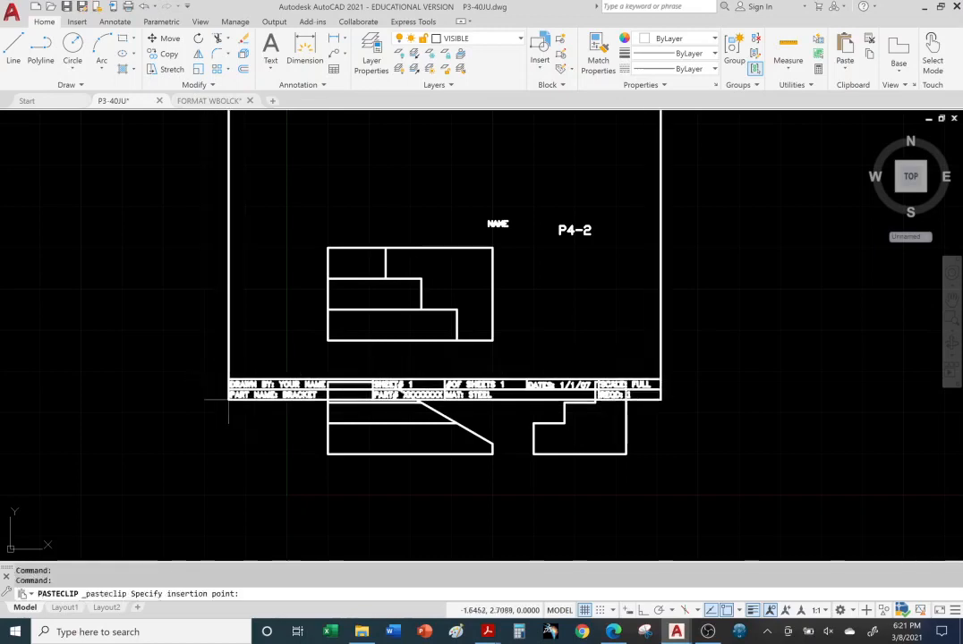
click(250, 519)
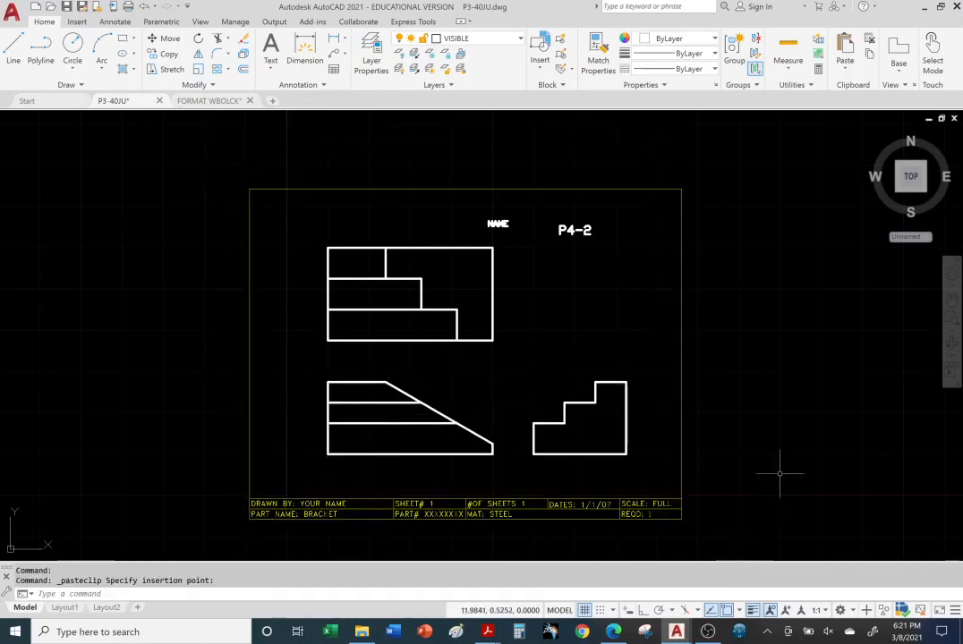
click(518, 41)
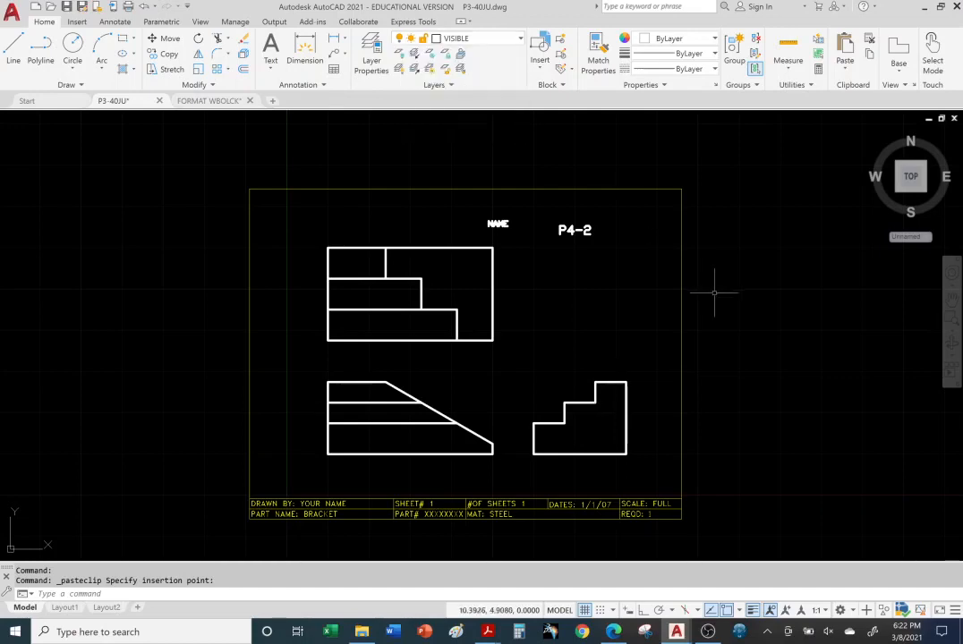
middle_drag(716, 368, 679, 315)
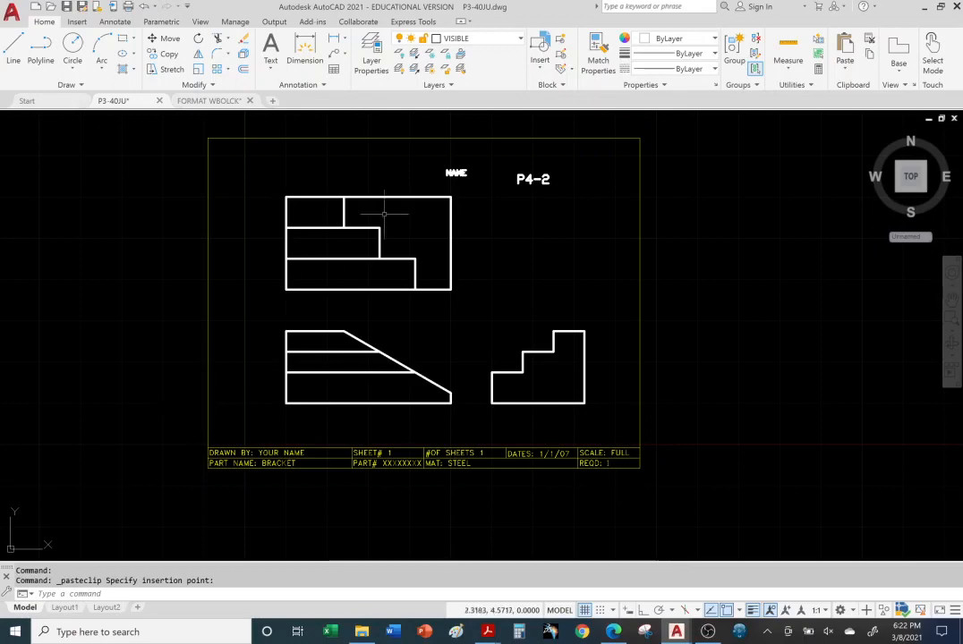
Undo the pan and the pasted title block in P3-40JU, then return to the Title Block folder
click(519, 40)
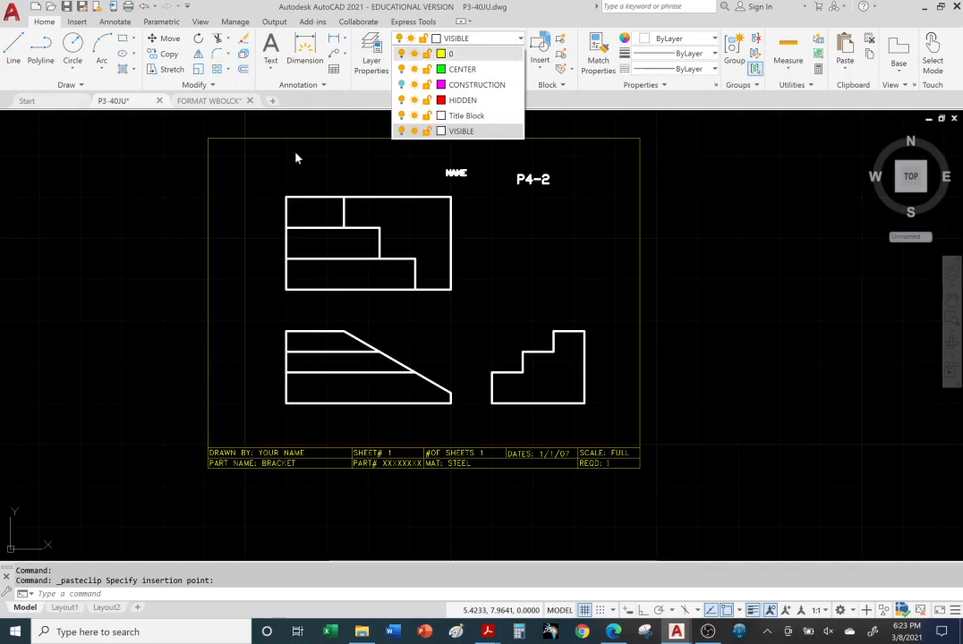
click(768, 420)
click(763, 411)
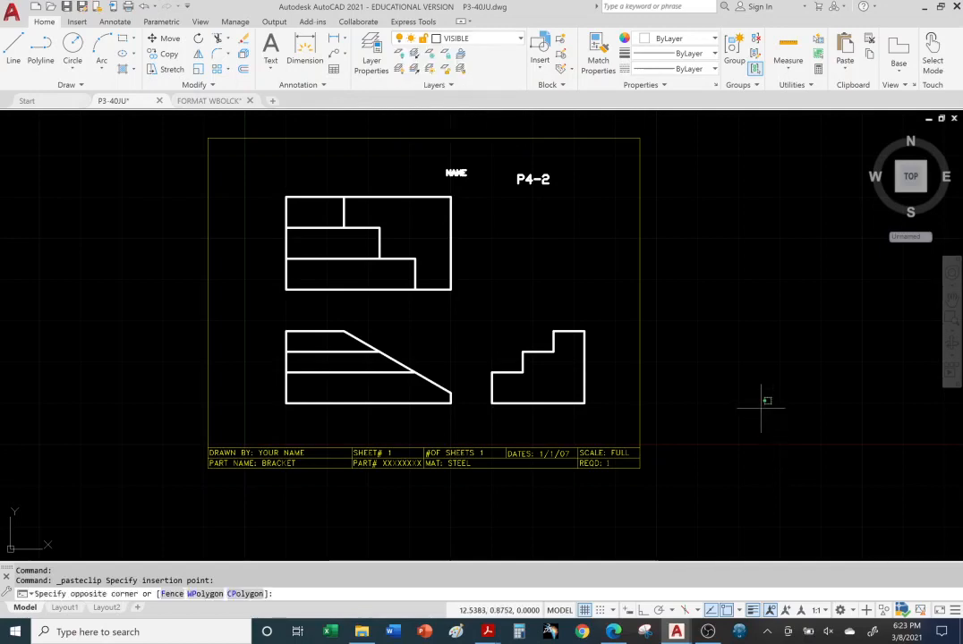
click(762, 401)
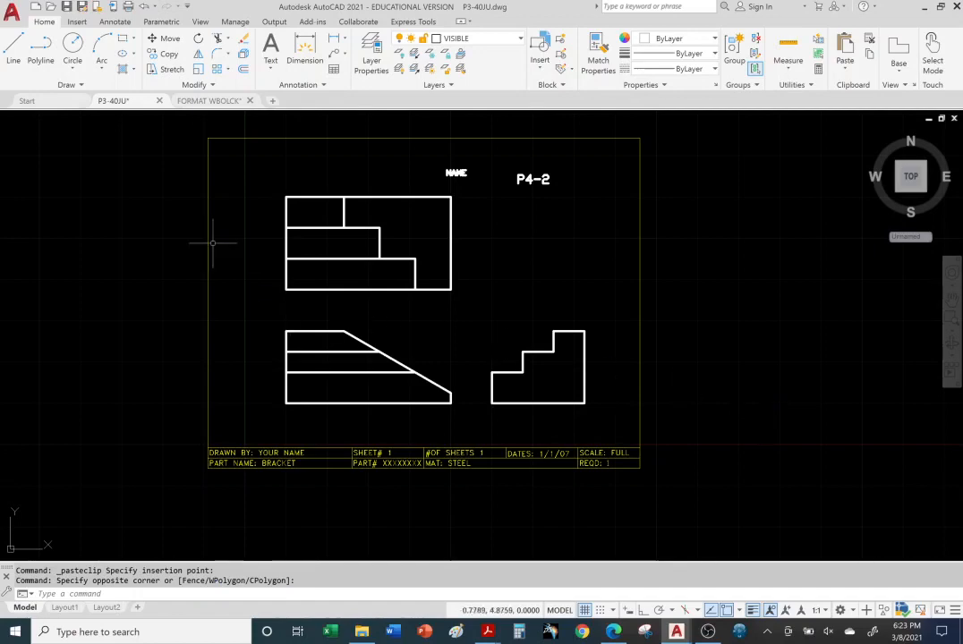
click(143, 7)
click(143, 6)
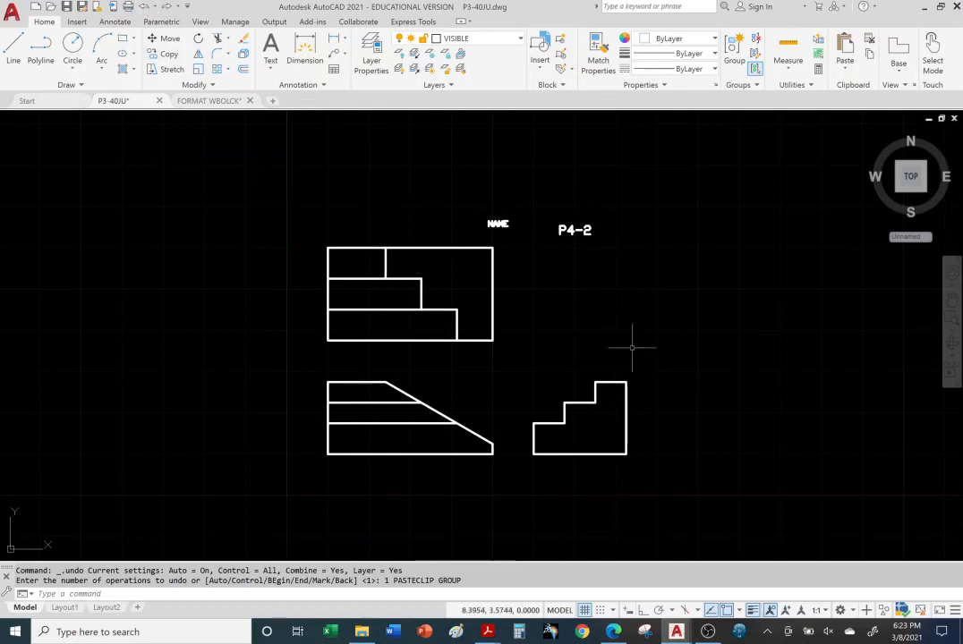
click(362, 632)
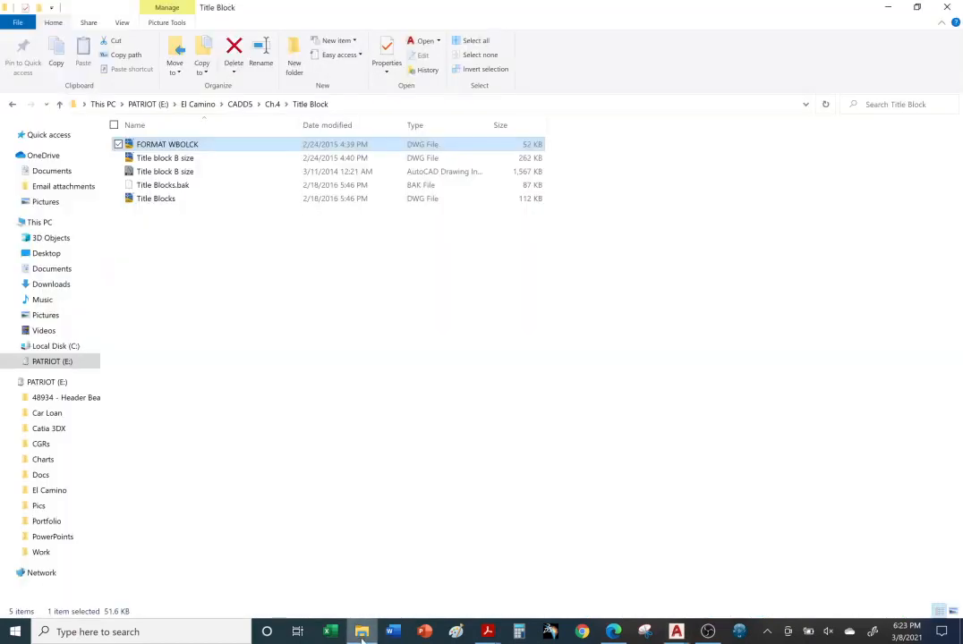
Open Title Blocks.dwg from the Title Block folder, showing its ANSI E layout
double_click(158, 200)
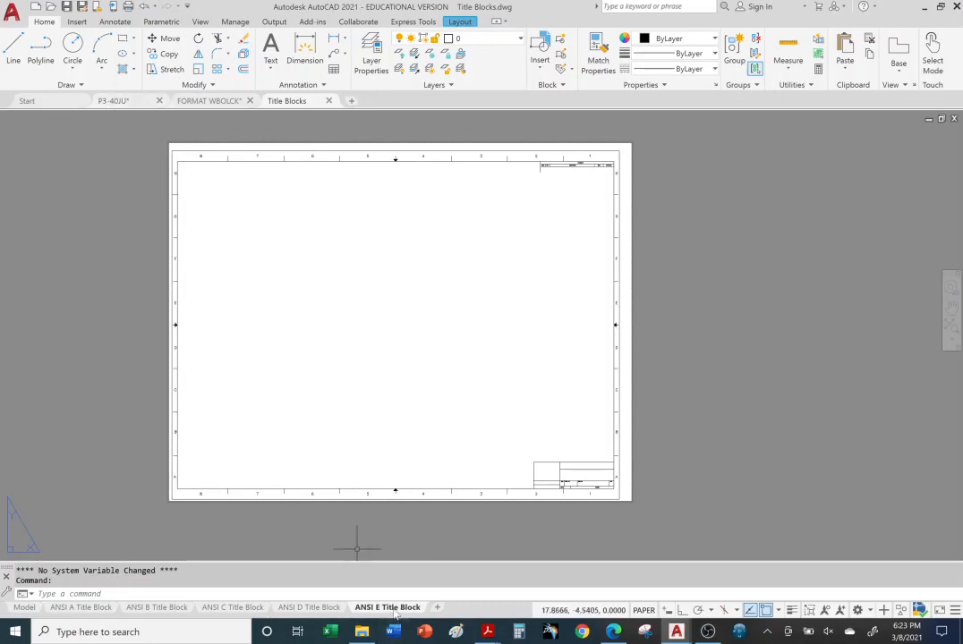
click(487, 632)
click(484, 597)
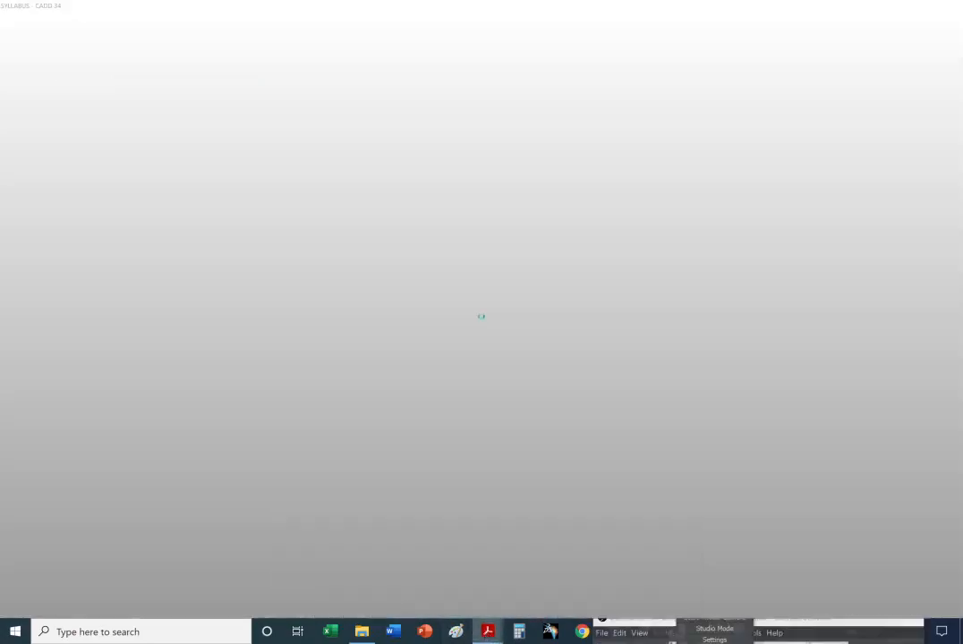
mouse_move(487, 632)
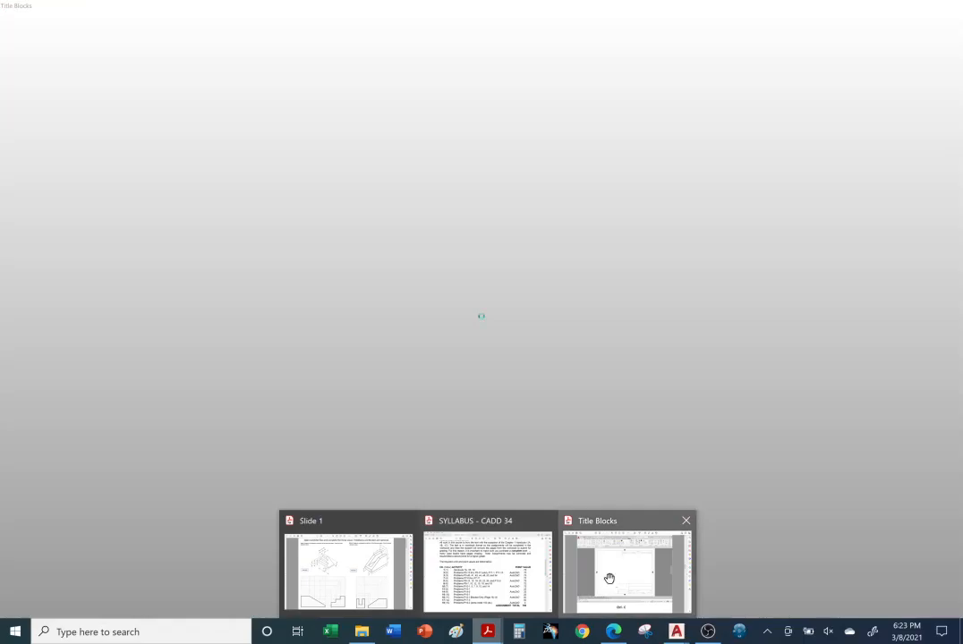
click(609, 579)
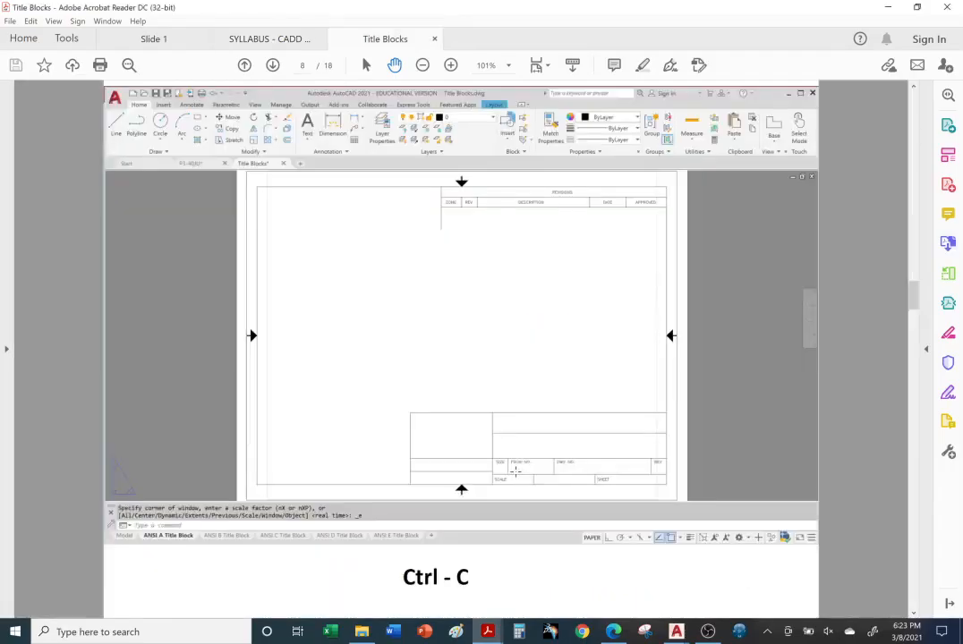
scroll(515, 471, up, 2)
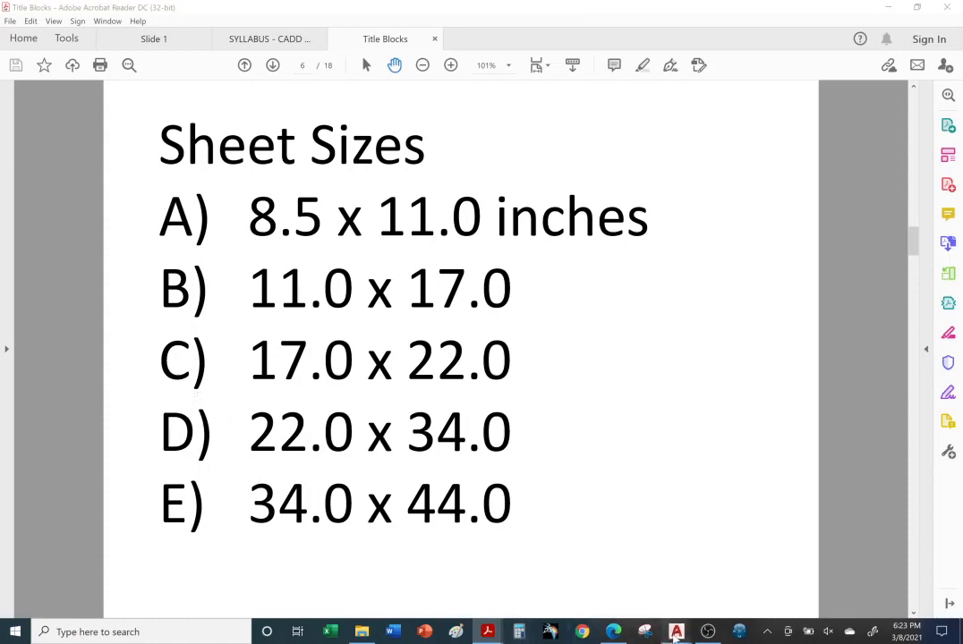
click(676, 632)
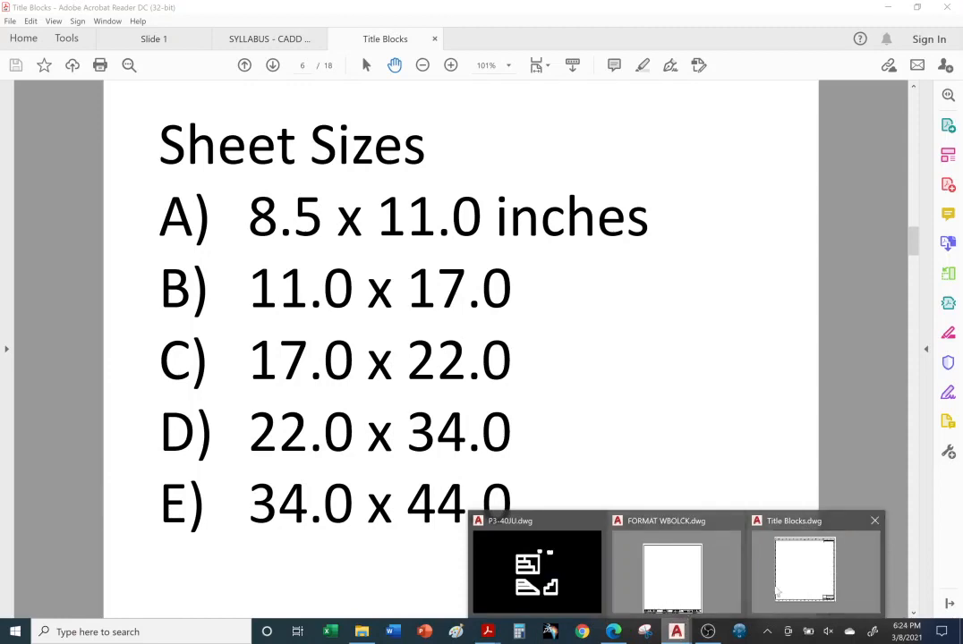
click(770, 582)
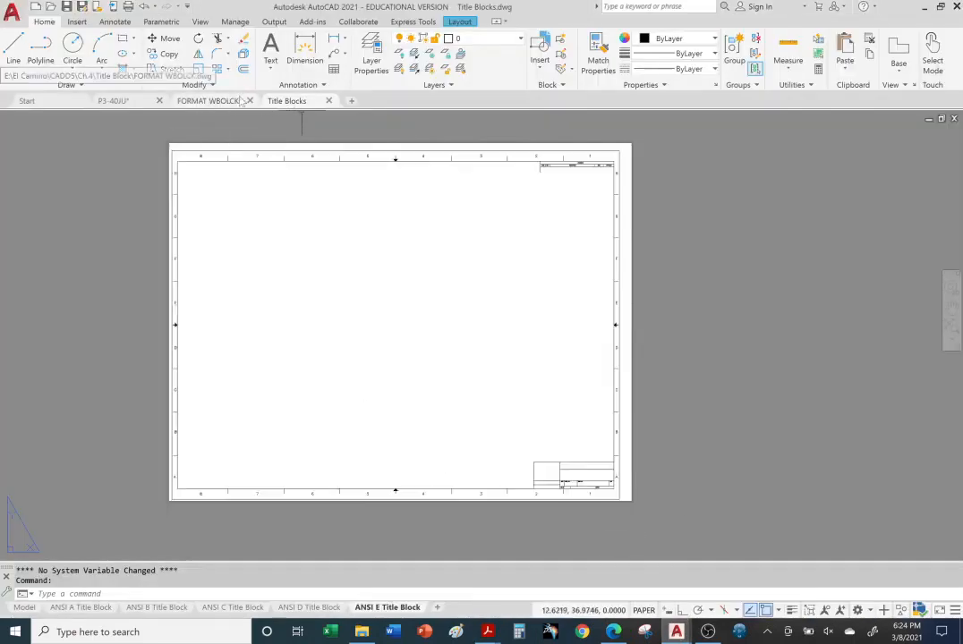
Look through the P3-40JU, FORMAT WBOLCK and Title Blocks tabs and the ANSI D, C, B layouts
click(121, 101)
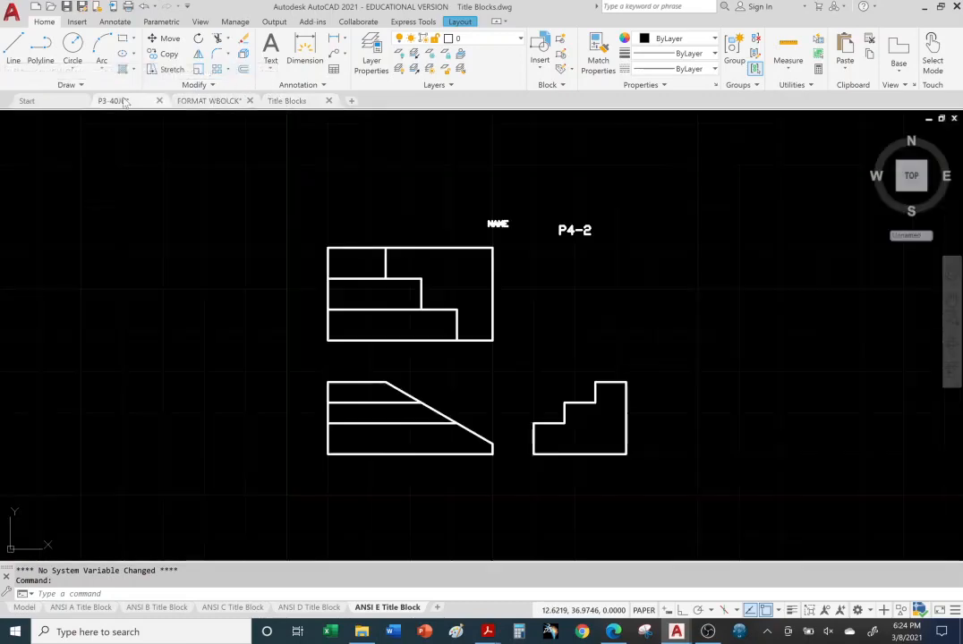
click(206, 100)
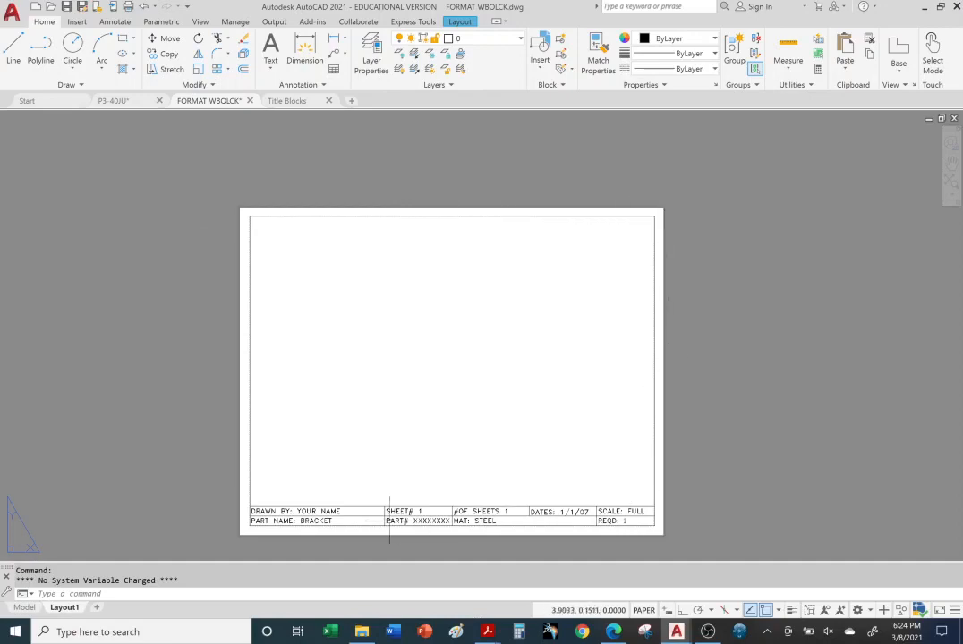
click(288, 101)
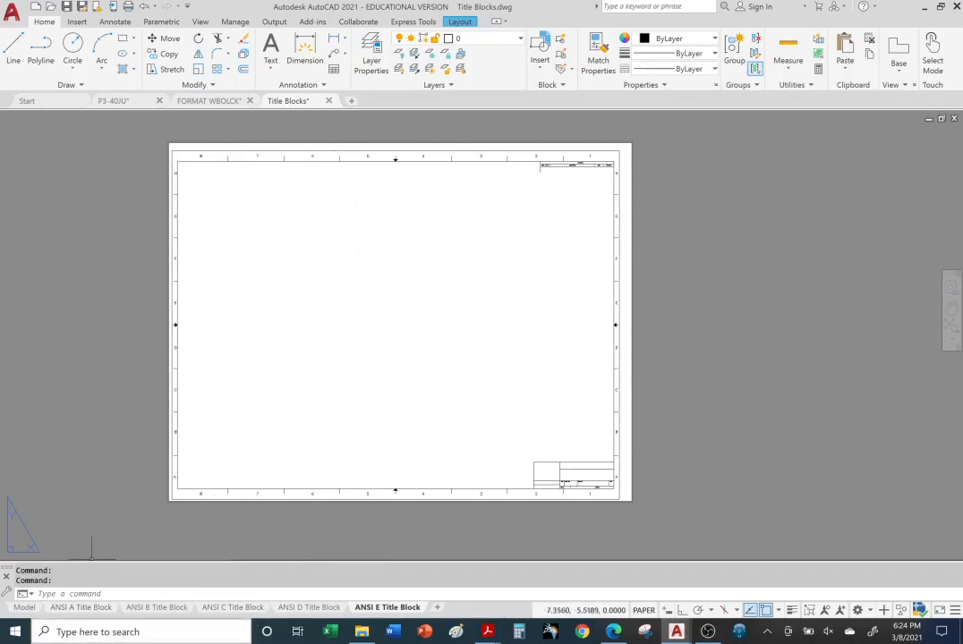
click(309, 608)
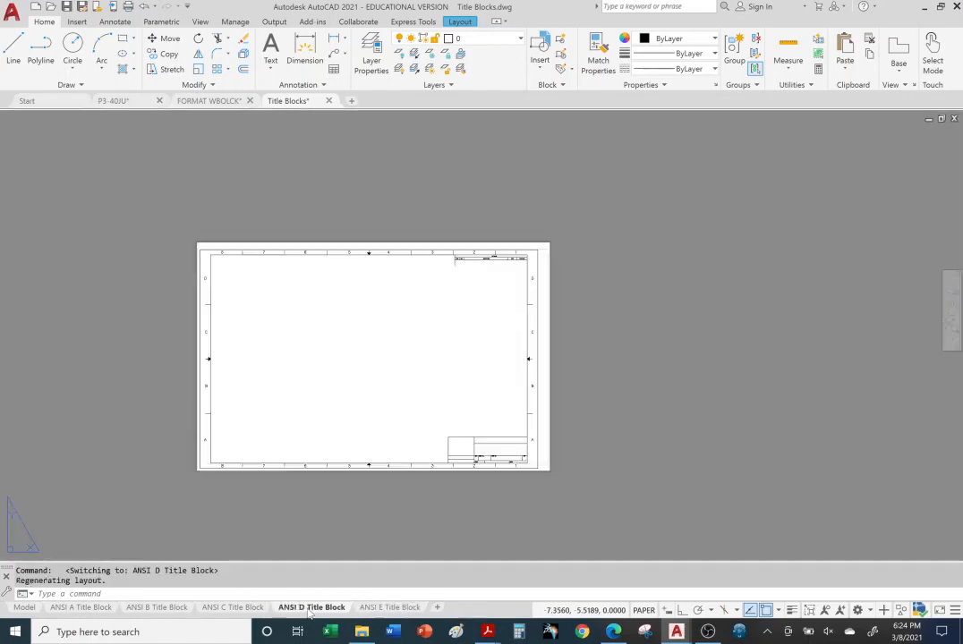
click(235, 609)
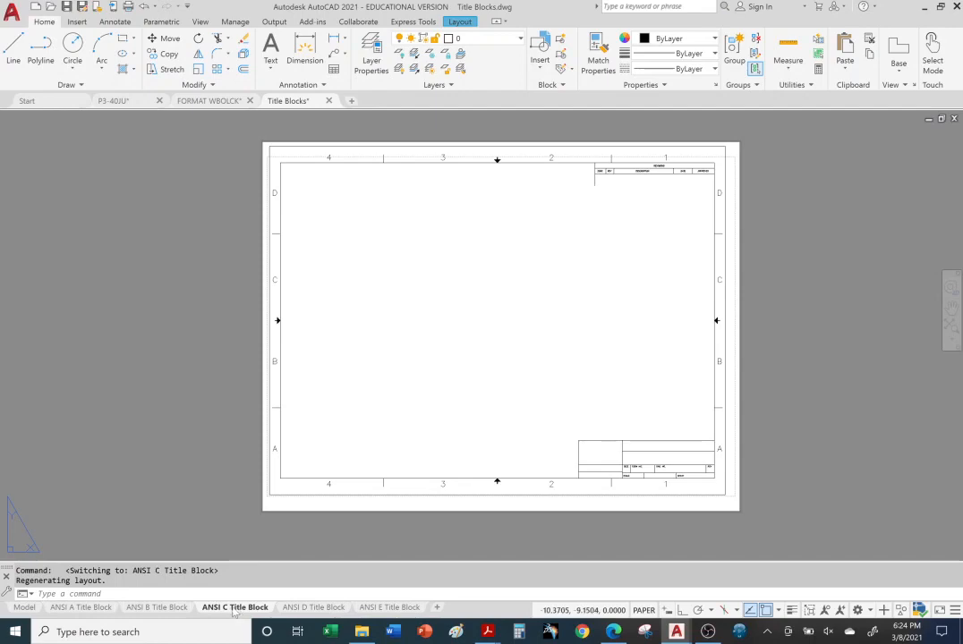
click(154, 608)
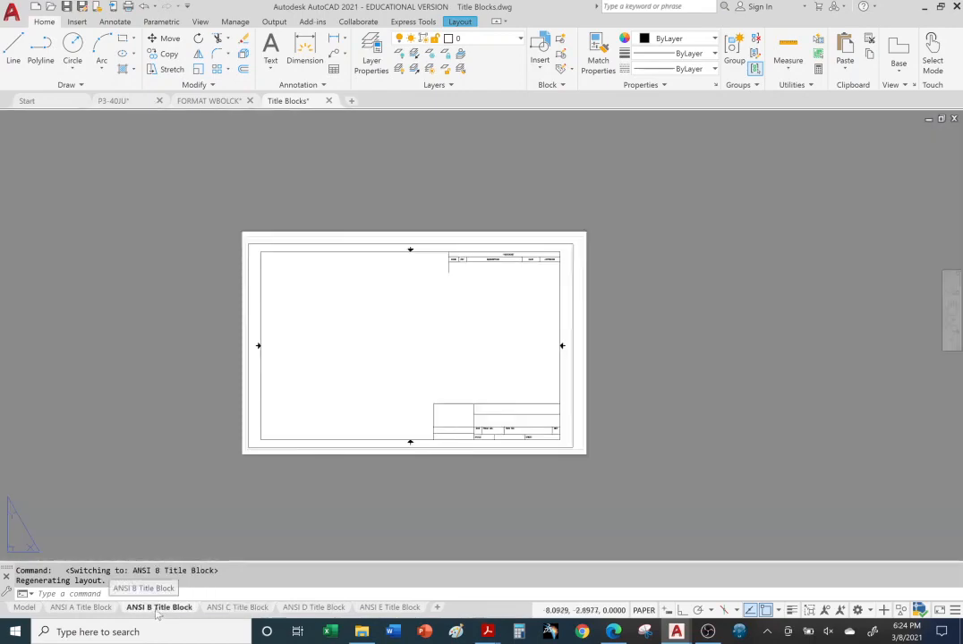
Display the ANSI A Title Block layout of Title Blocks with the sheet shifted up in view
click(91, 611)
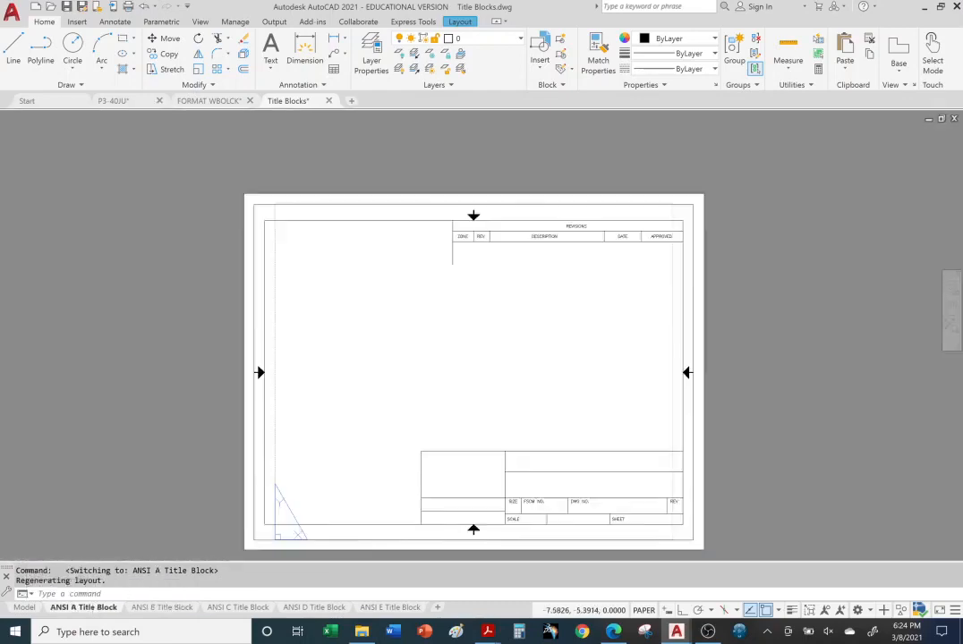
middle_drag(257, 520, 266, 388)
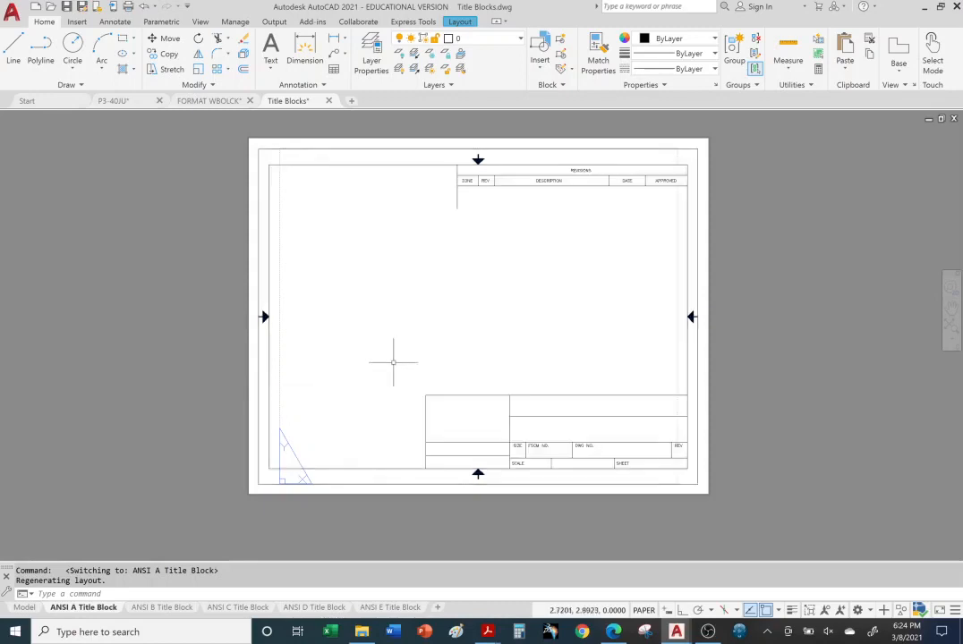
click(219, 102)
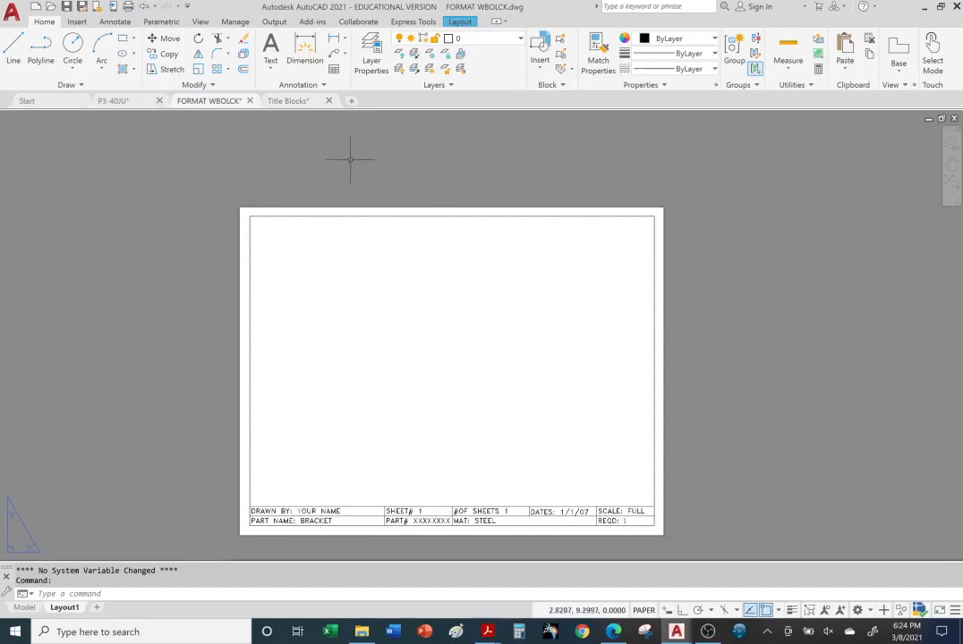
click(289, 101)
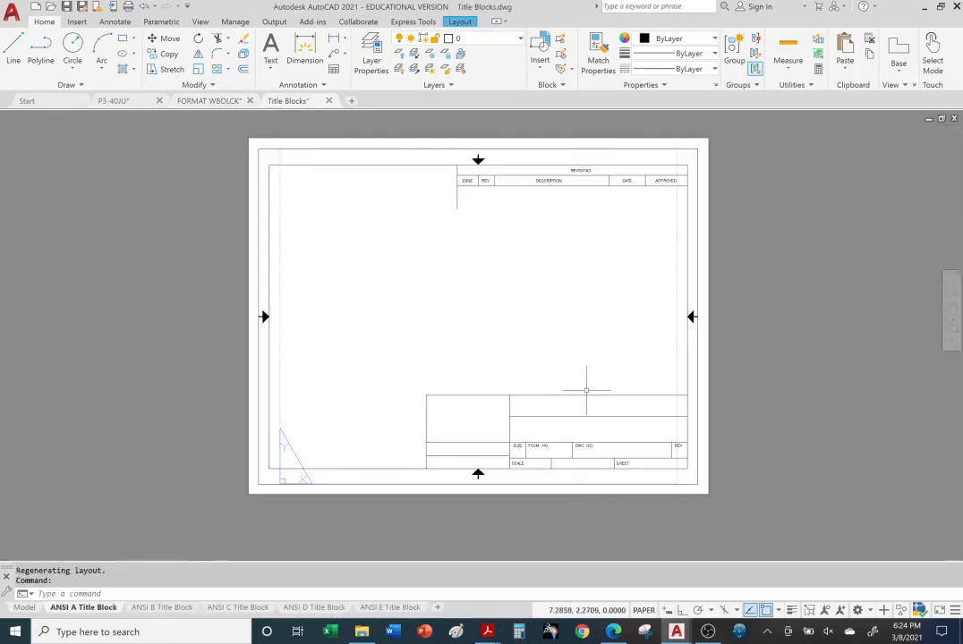
Select the ANSI A title block and copy it to the clipboard
click(269, 224)
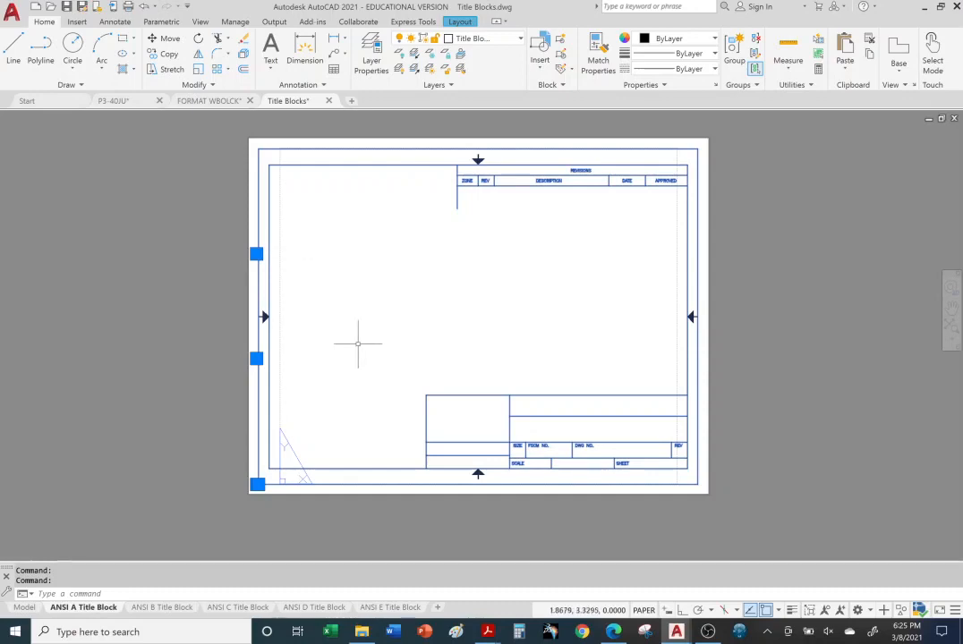
right_click(269, 205)
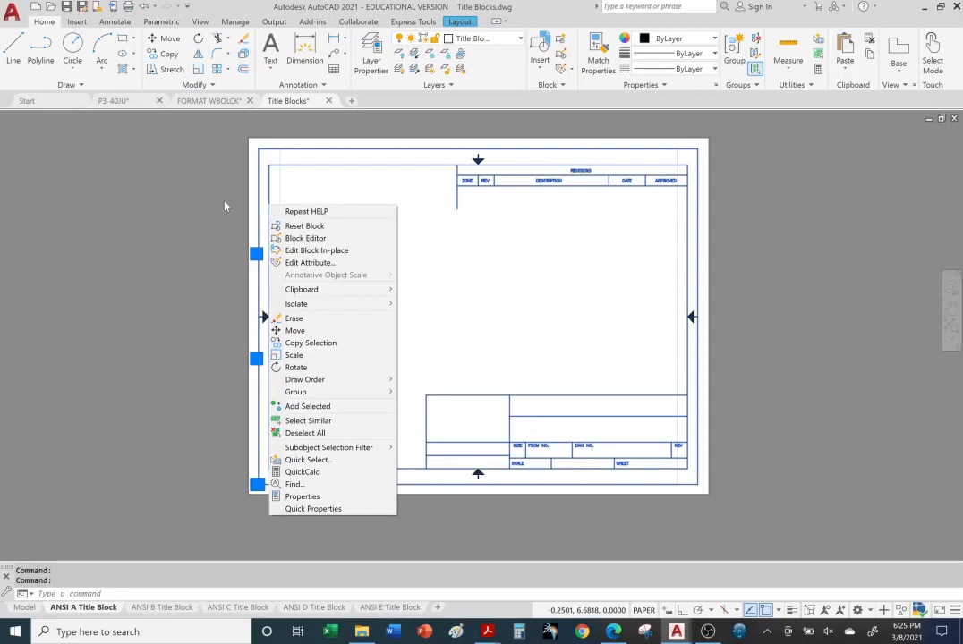
click(179, 196)
click(179, 196)
click(212, 241)
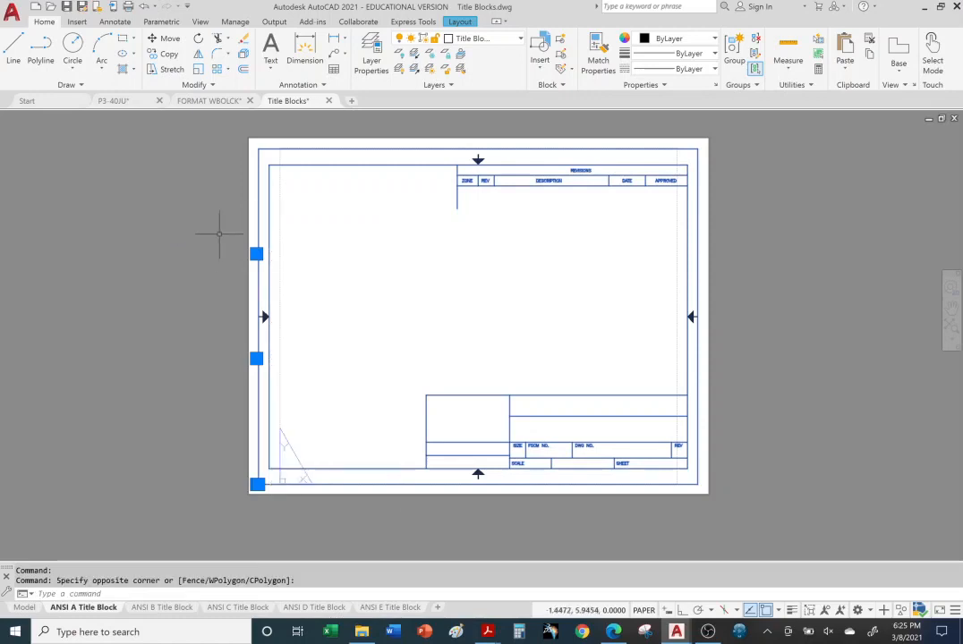
key(ctrl+c)
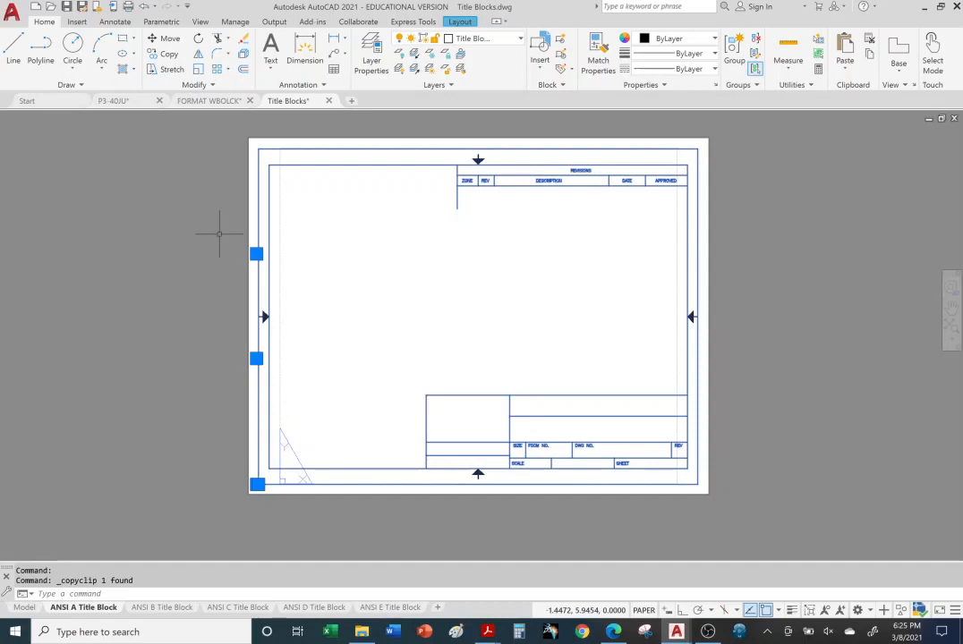
Paste the ANSI A title block into P3-40JU over the views, with Snap turned on
click(125, 101)
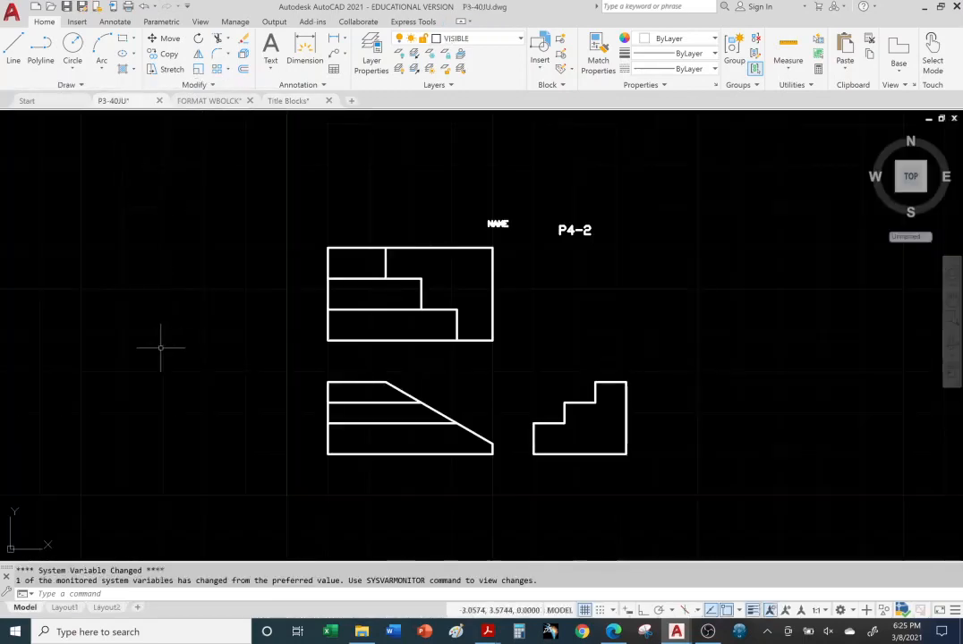
key(ctrl+v)
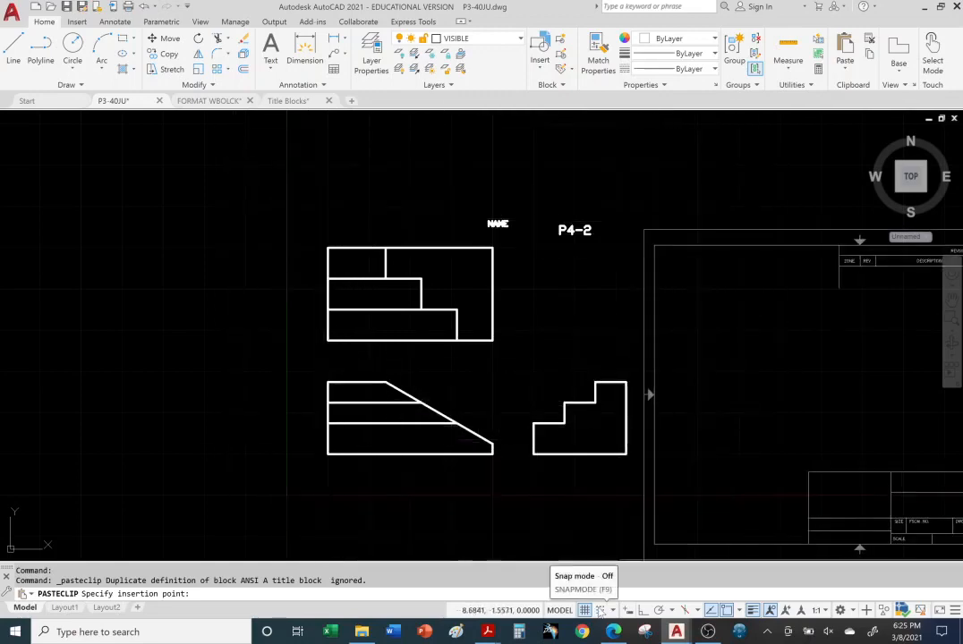
click(600, 609)
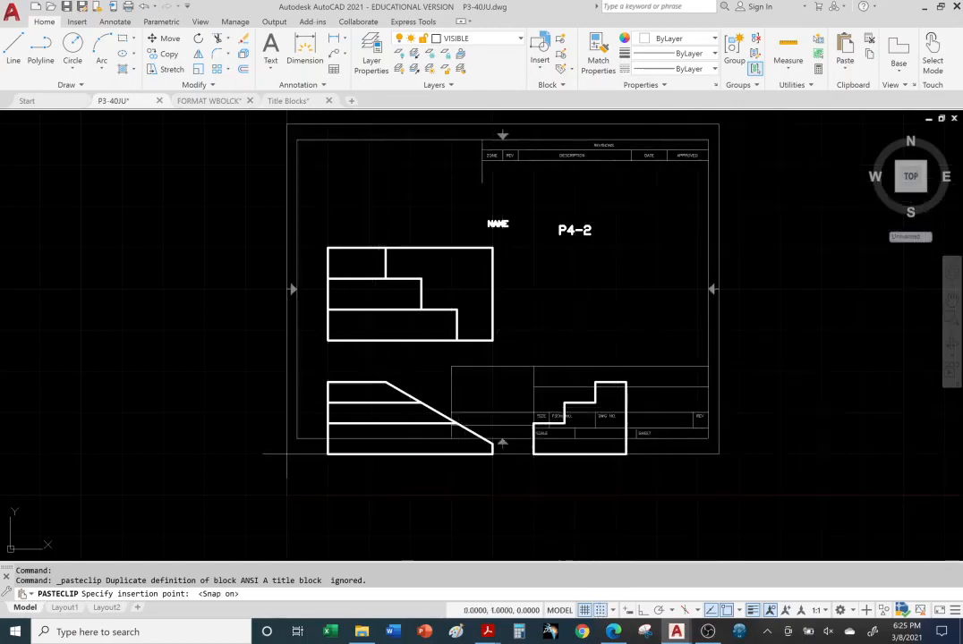
click(286, 494)
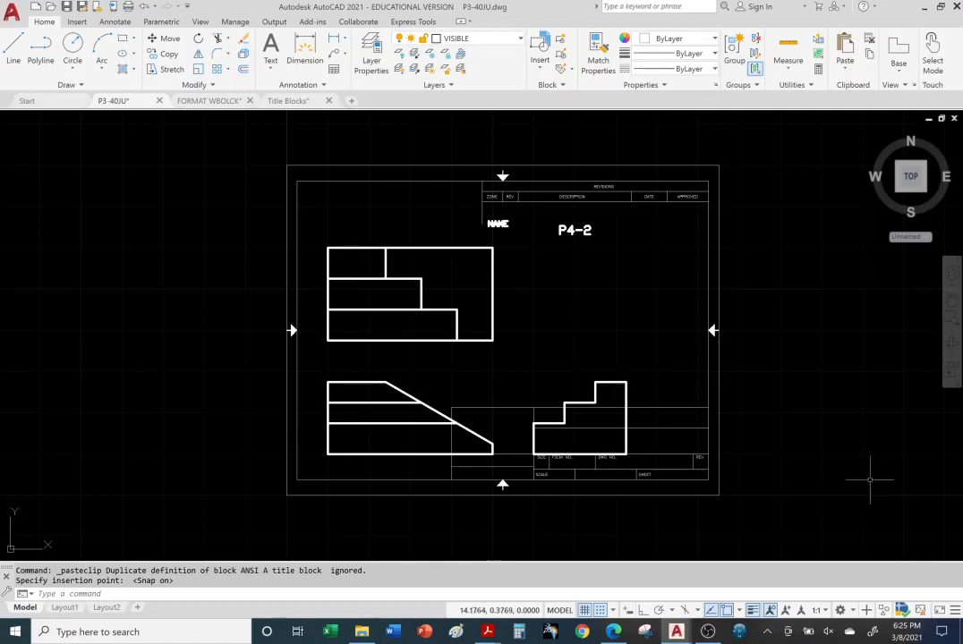
mouse_move(785, 440)
middle_down()
mouse_move(659, 436)
mouse_move(631, 420)
middle_up()
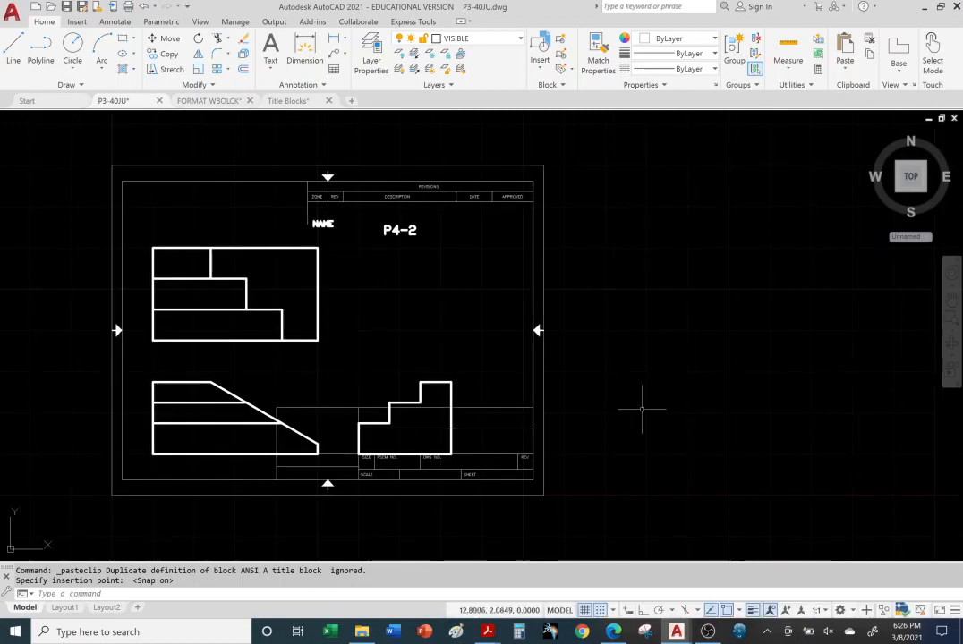
click(289, 101)
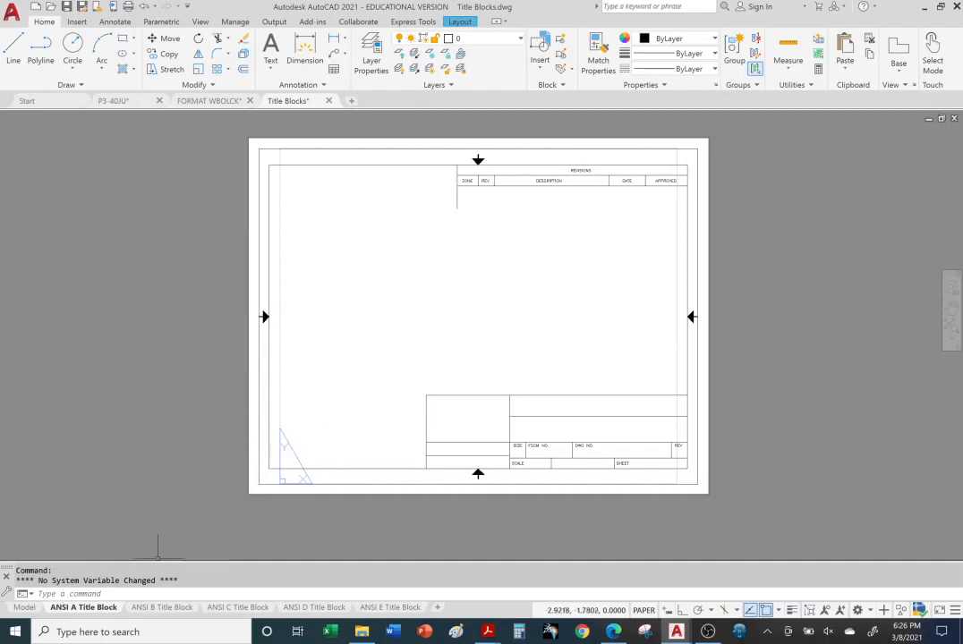
Copy the ANSI B title block and paste it into P3-40JU at the 0,0 origin
click(163, 608)
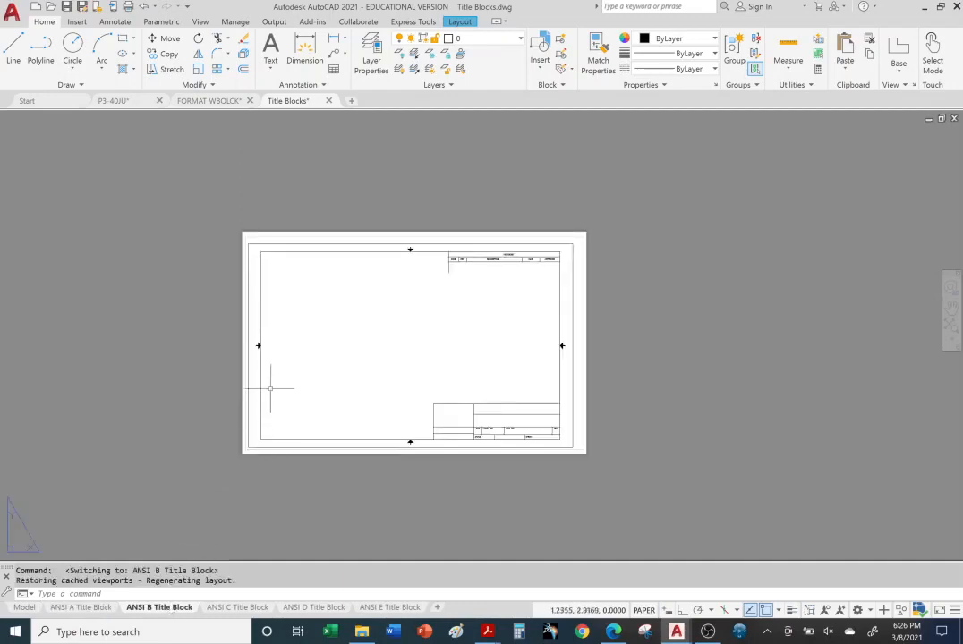
click(258, 371)
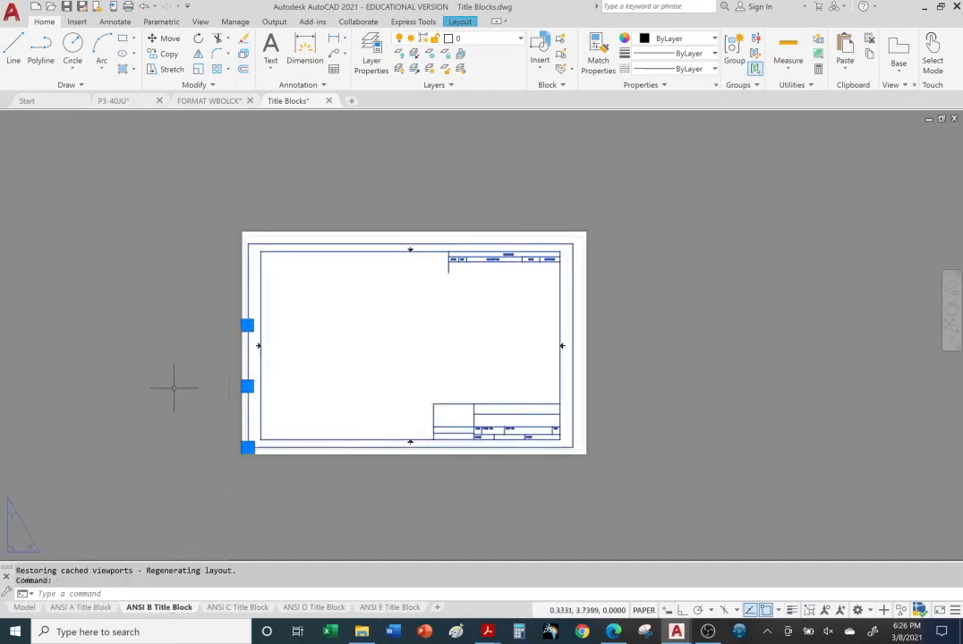
key(ctrl+c)
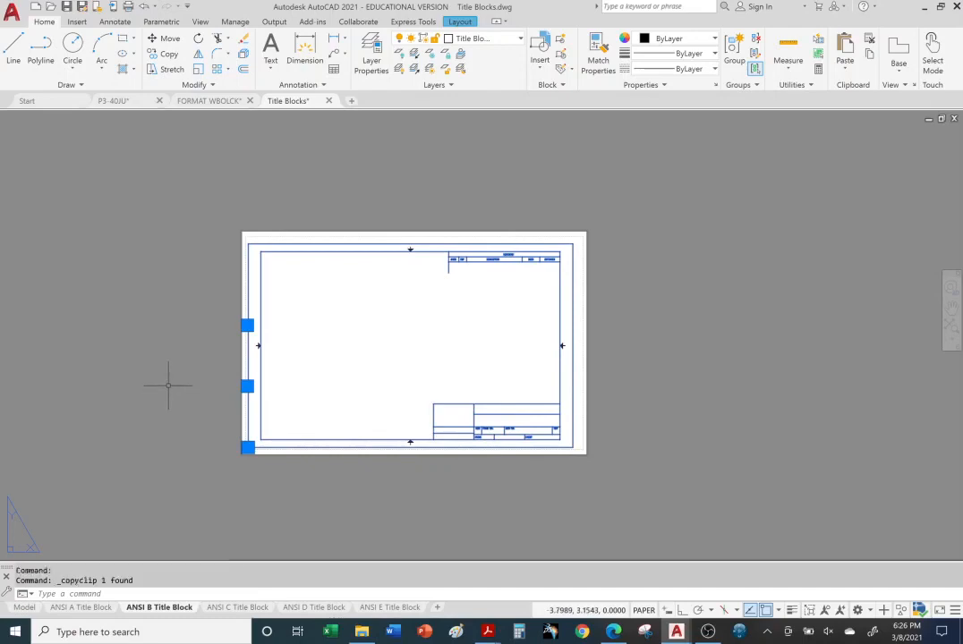
click(114, 101)
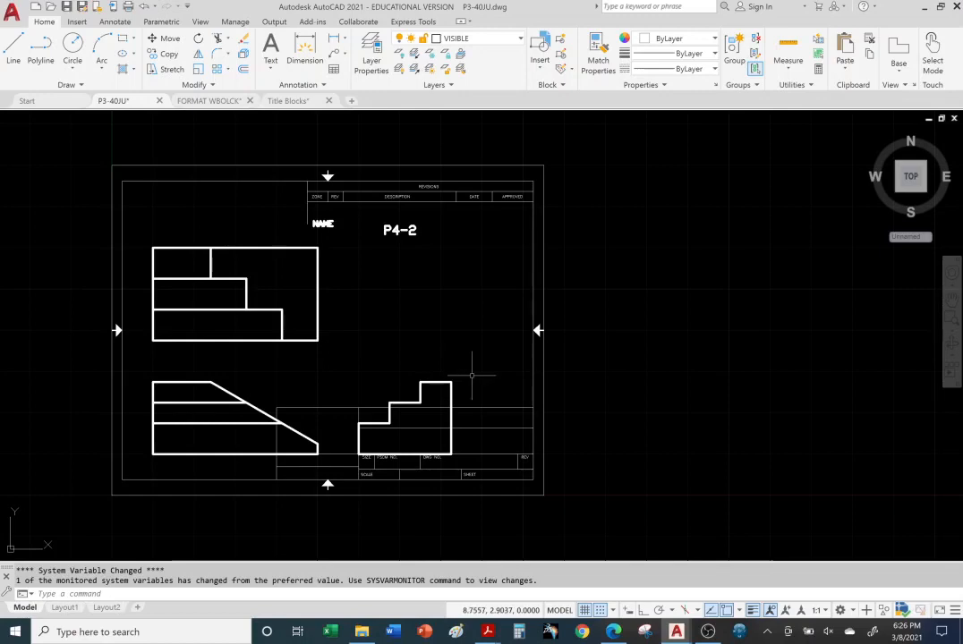
key(ctrl+v)
scroll(322, 444, up, 2)
scroll(265, 449, down, 2)
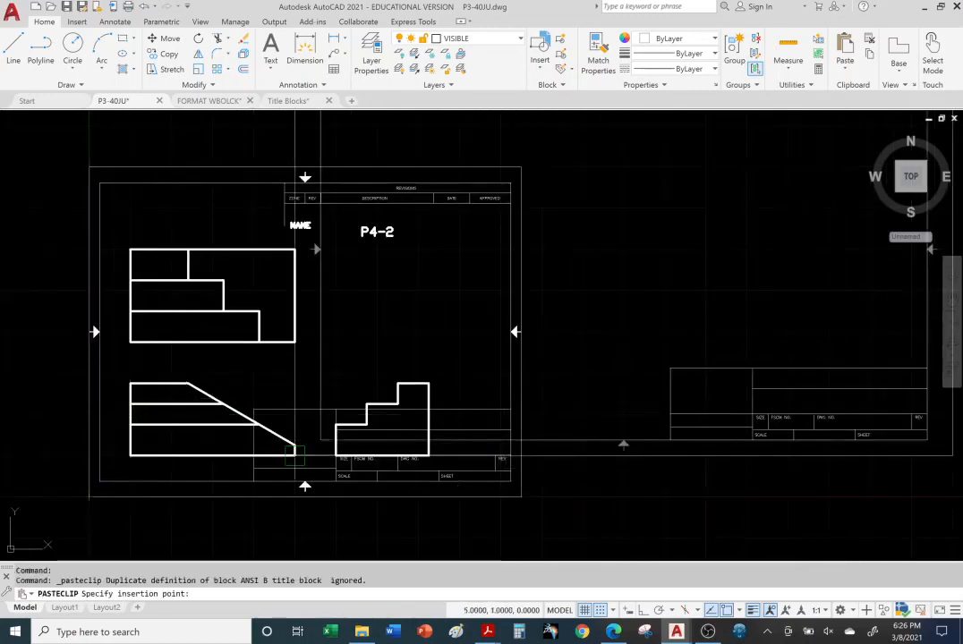
scroll(265, 454, down, 2)
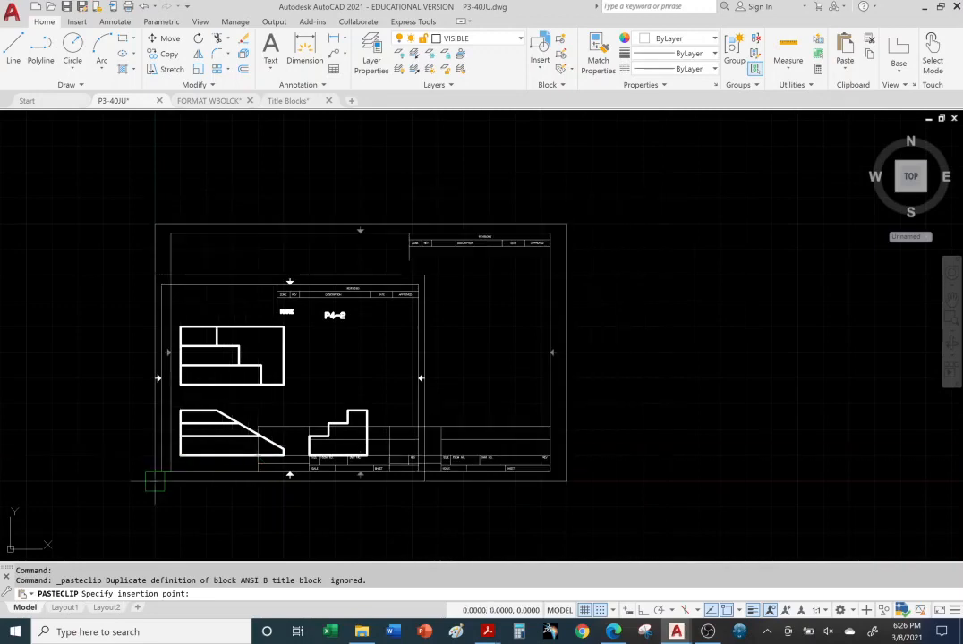
click(155, 482)
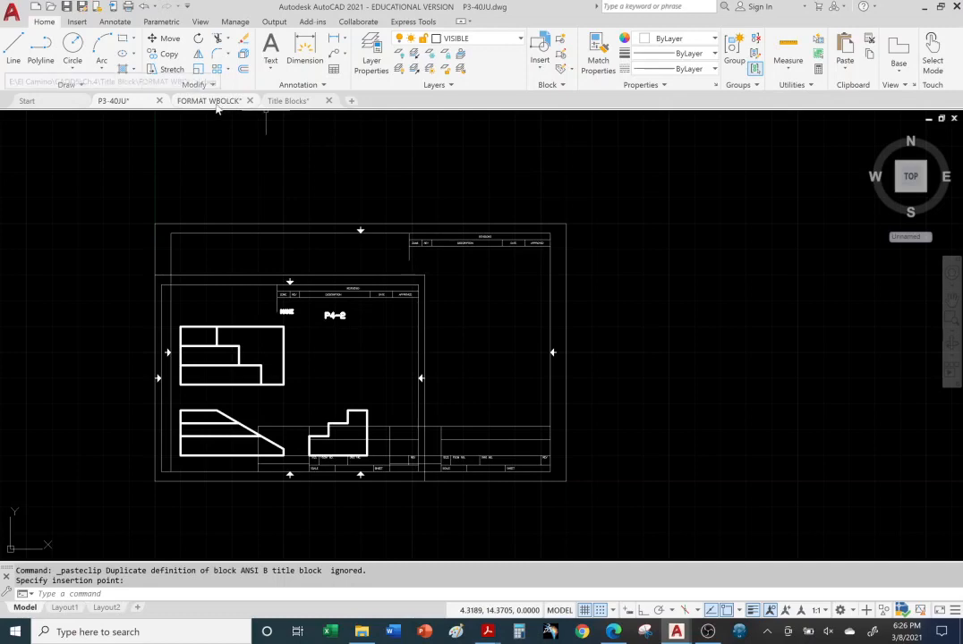
Copy the ANSI C title block and place it at the origin in P3-40JU
click(287, 101)
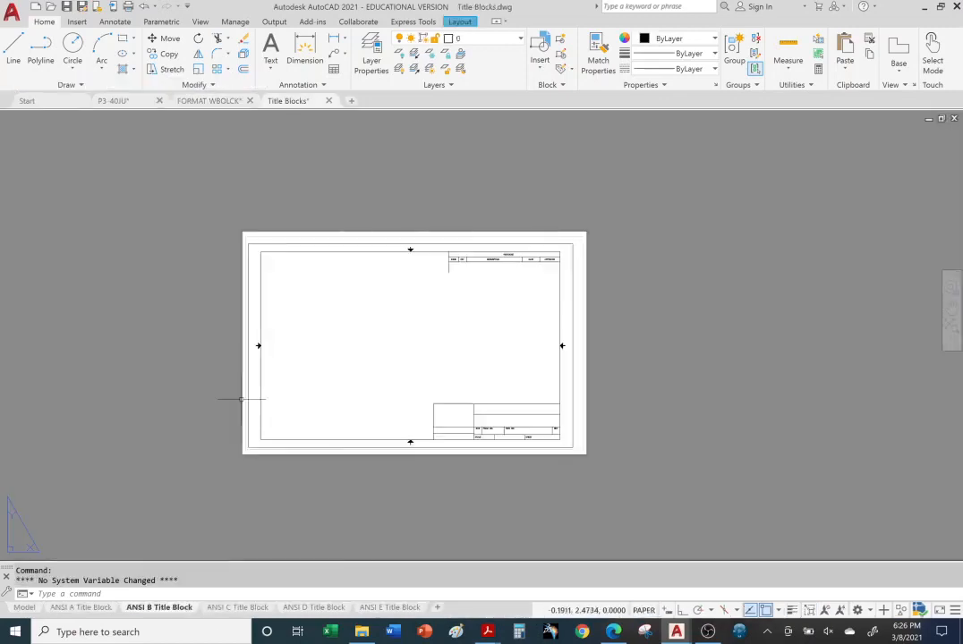
key(ctrl+Page_Down)
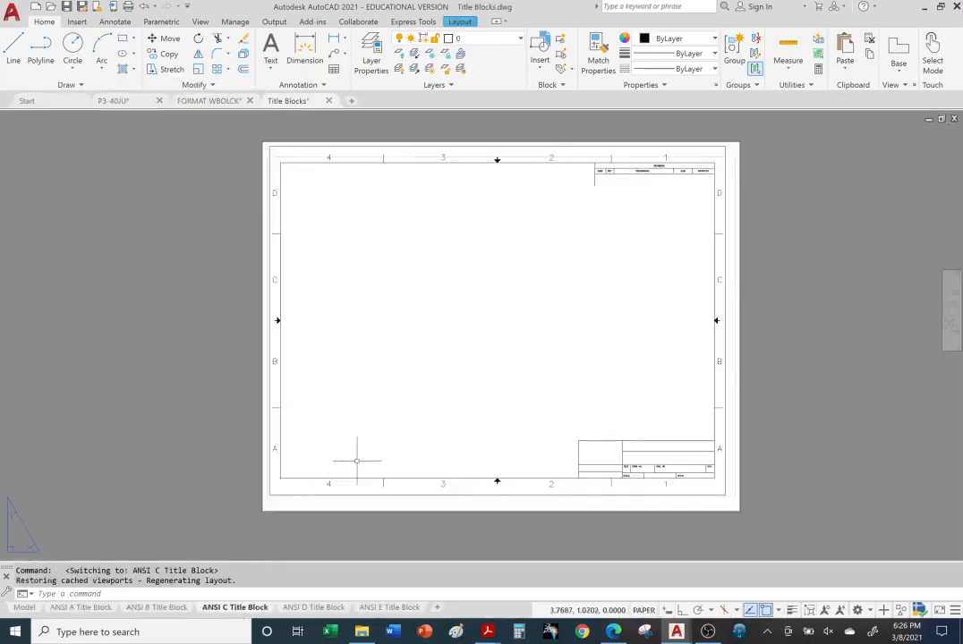
click(281, 297)
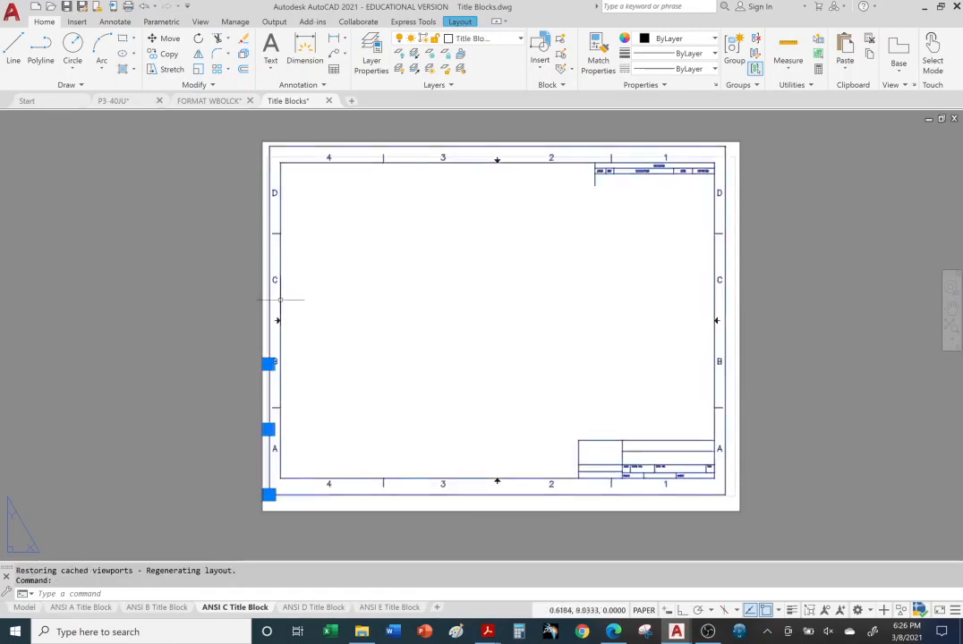
key(ctrl+c)
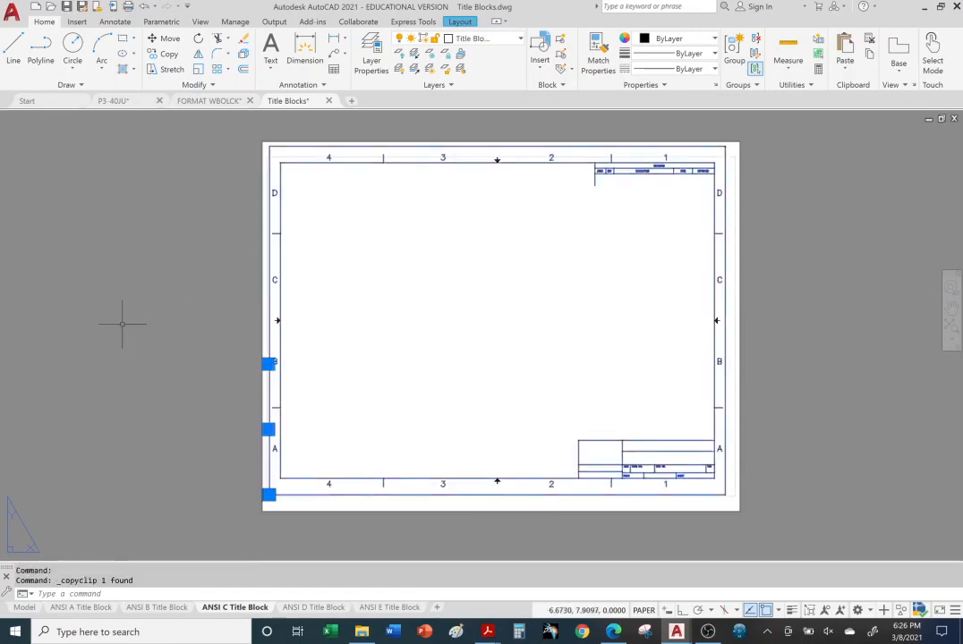
click(125, 101)
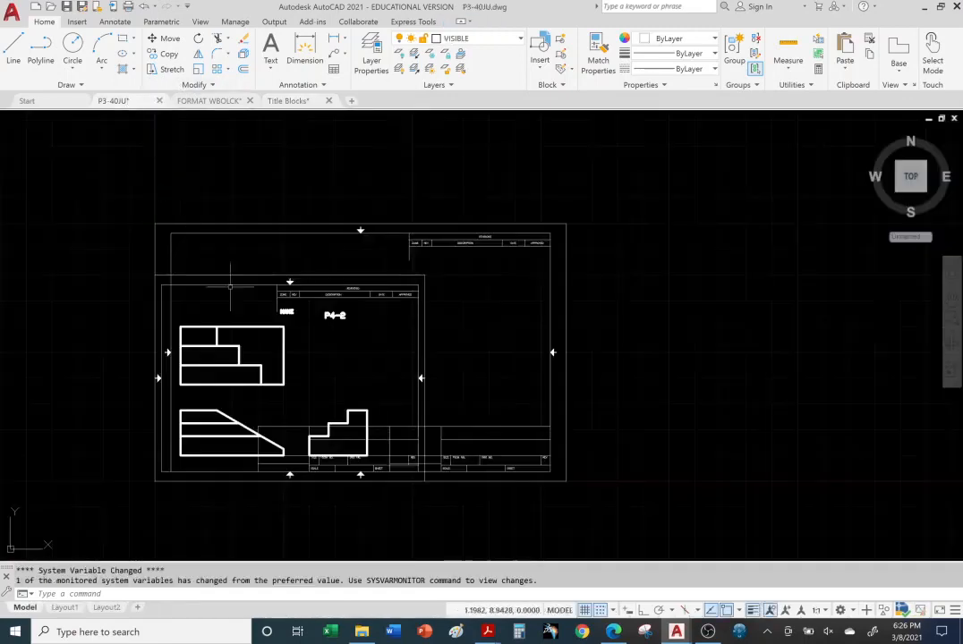
key(ctrl+v)
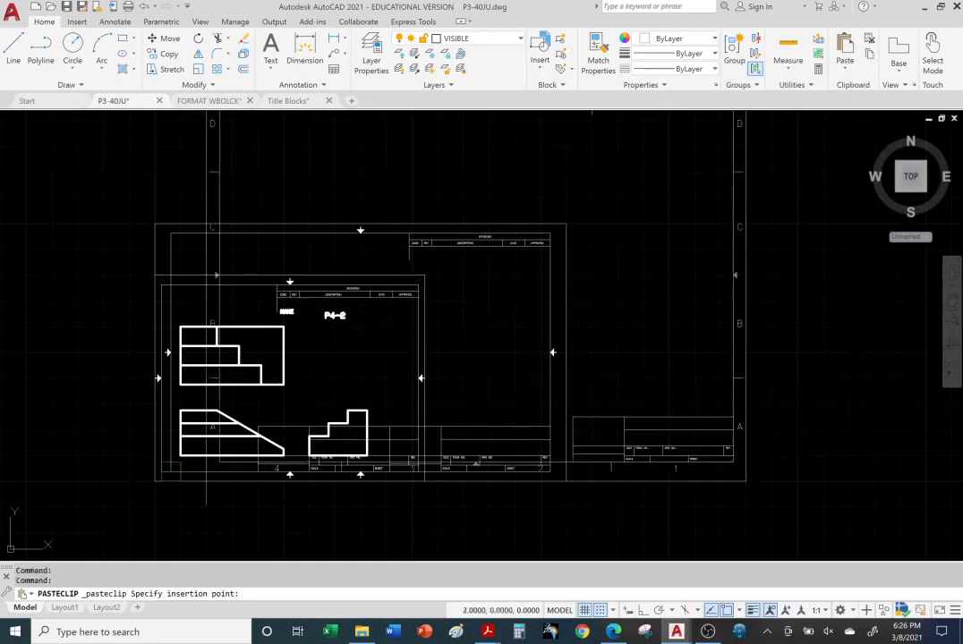
click(154, 481)
scroll(445, 417, up, 1)
scroll(445, 416, down, 3)
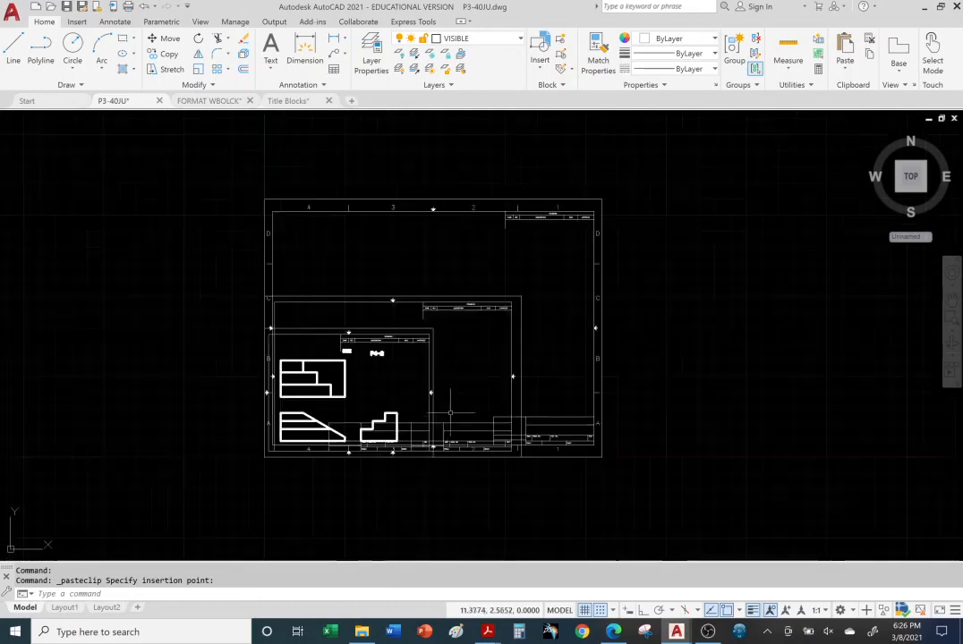
middle_drag(501, 308, 443, 321)
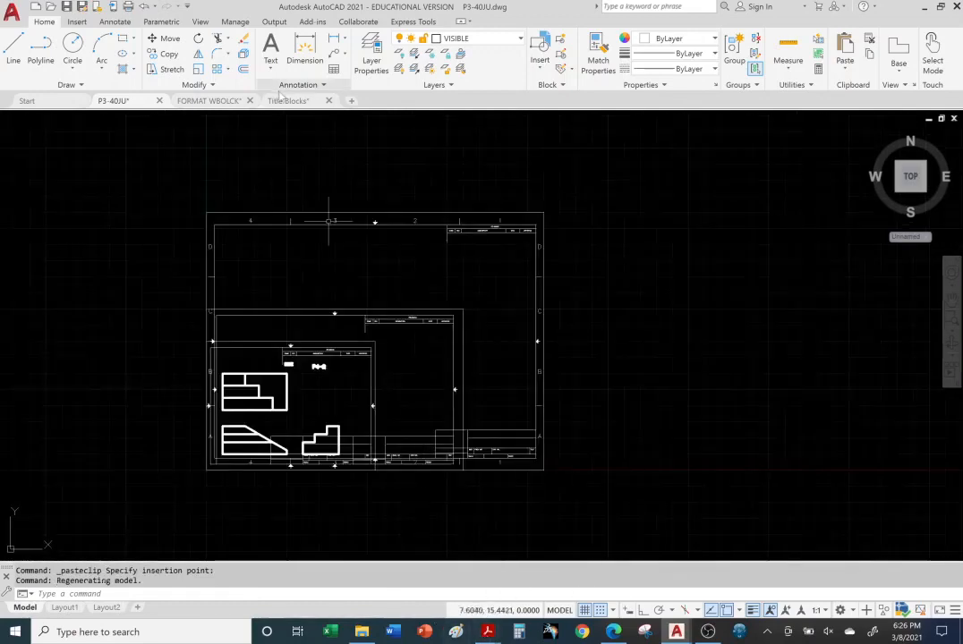
Copy the ANSI D title block and paste it into the P3-40JU model
click(286, 101)
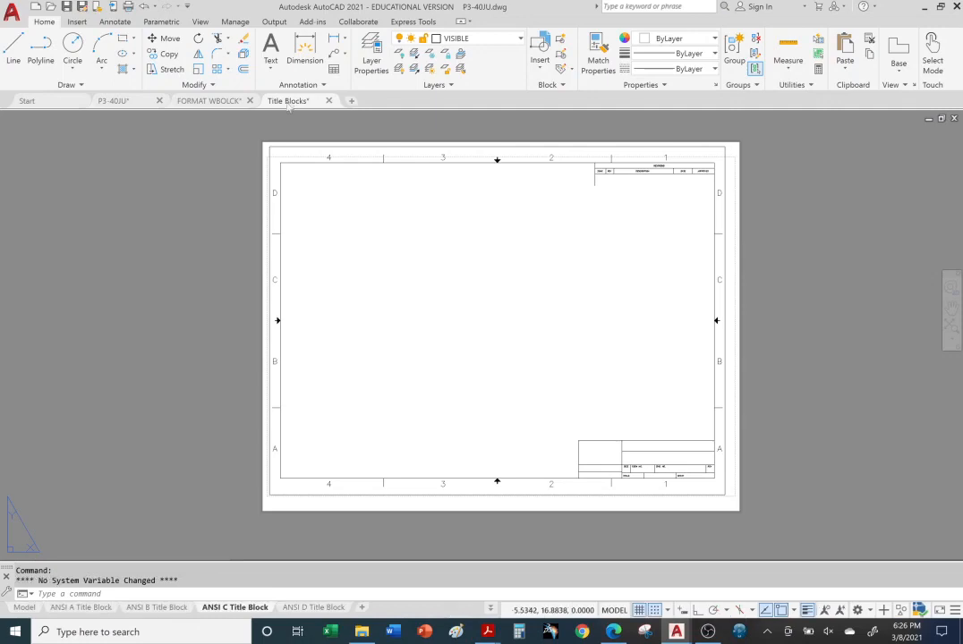
click(309, 609)
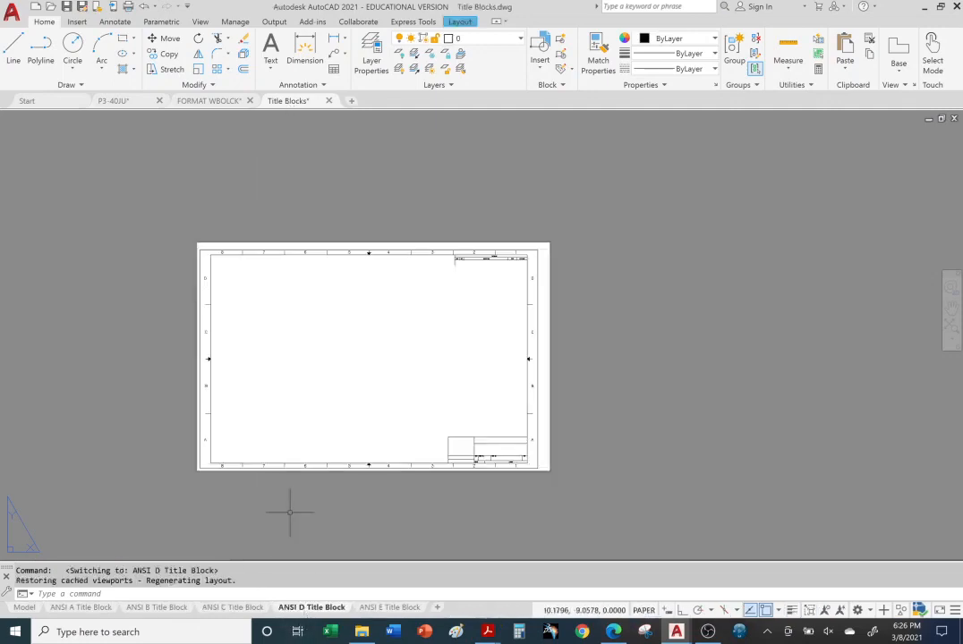
click(208, 377)
key(ctrl+c)
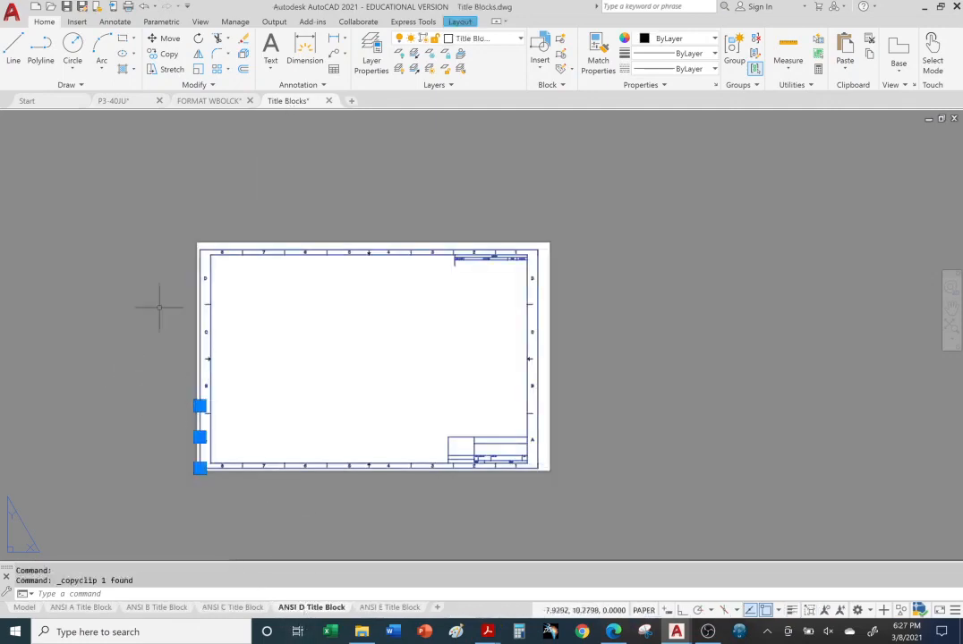
click(114, 100)
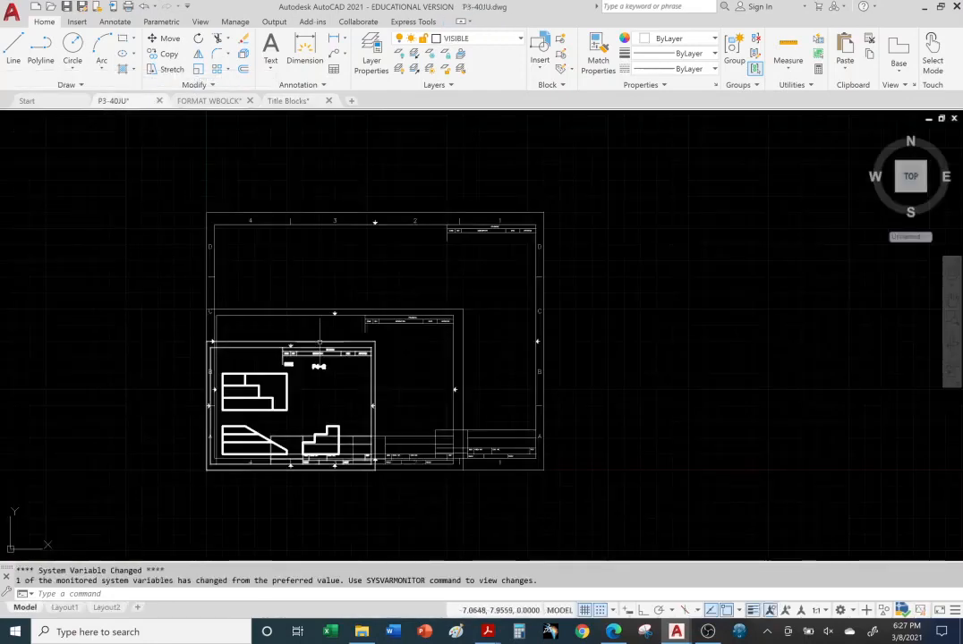
key(ctrl+v)
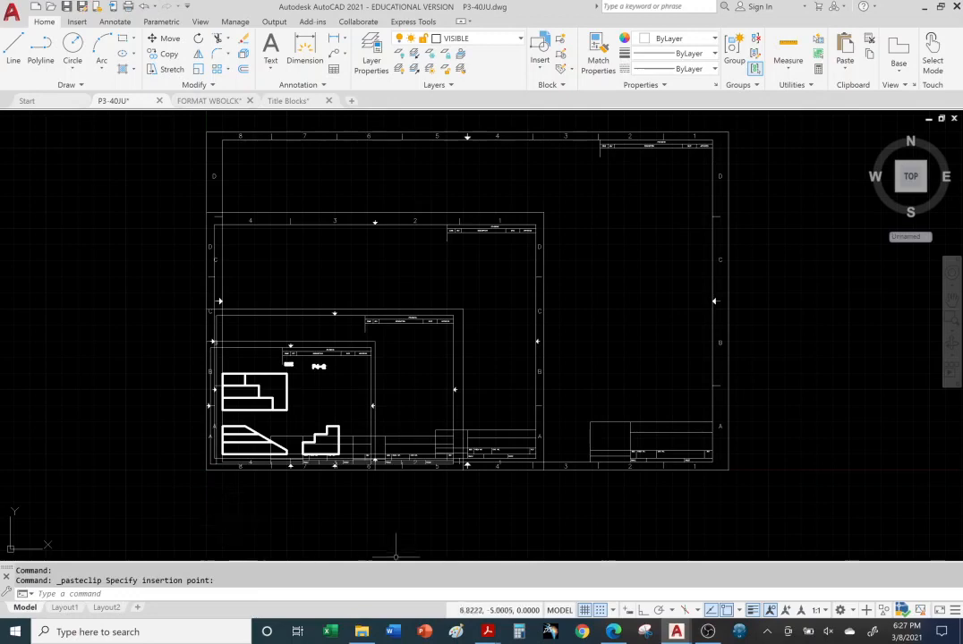
Copy the border from the ANSI E Title Block layout in Title Blocks.dwg
click(284, 101)
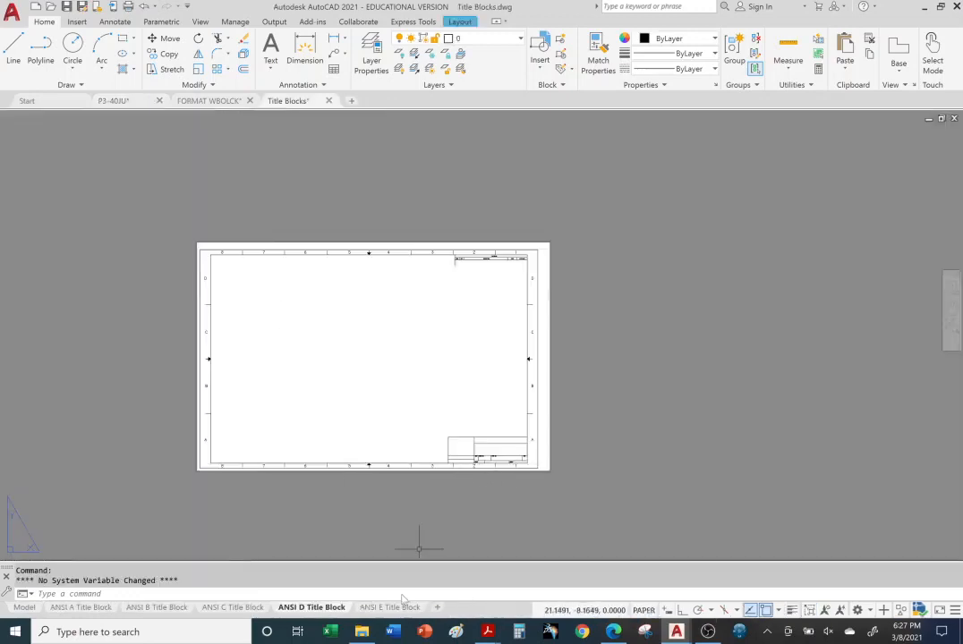
click(403, 607)
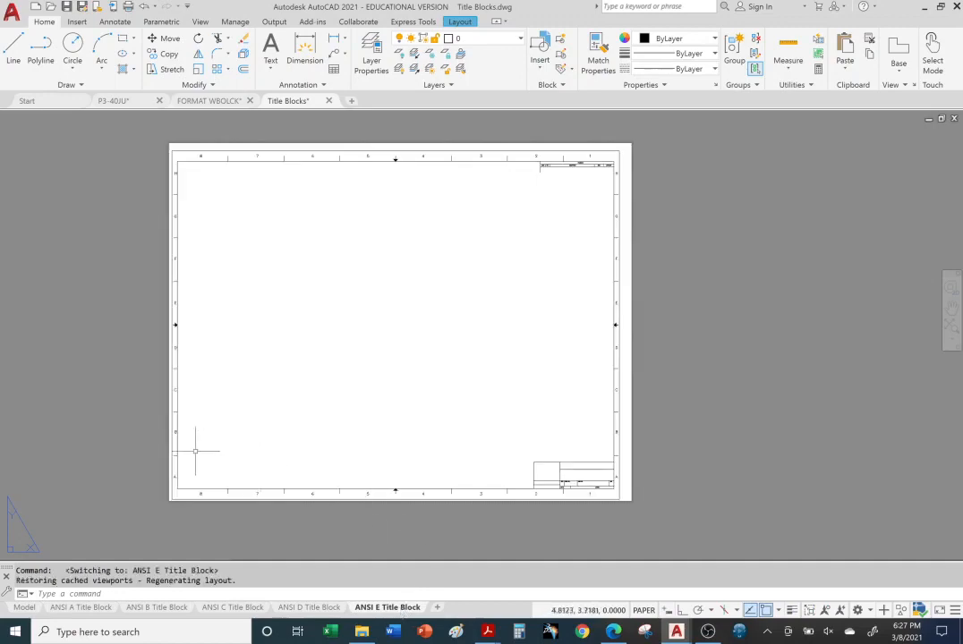
click(173, 435)
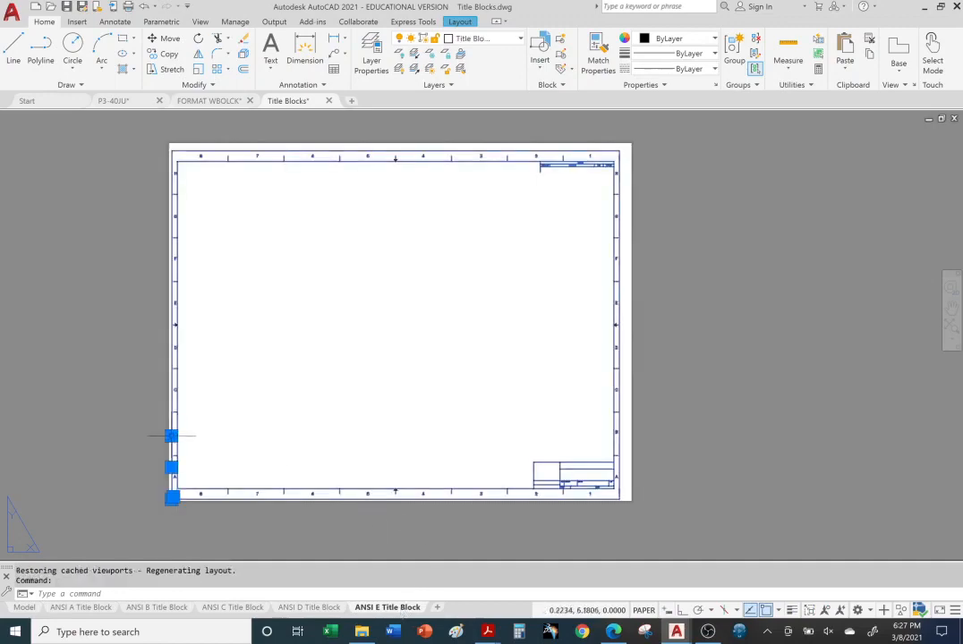
key(ctrl+c)
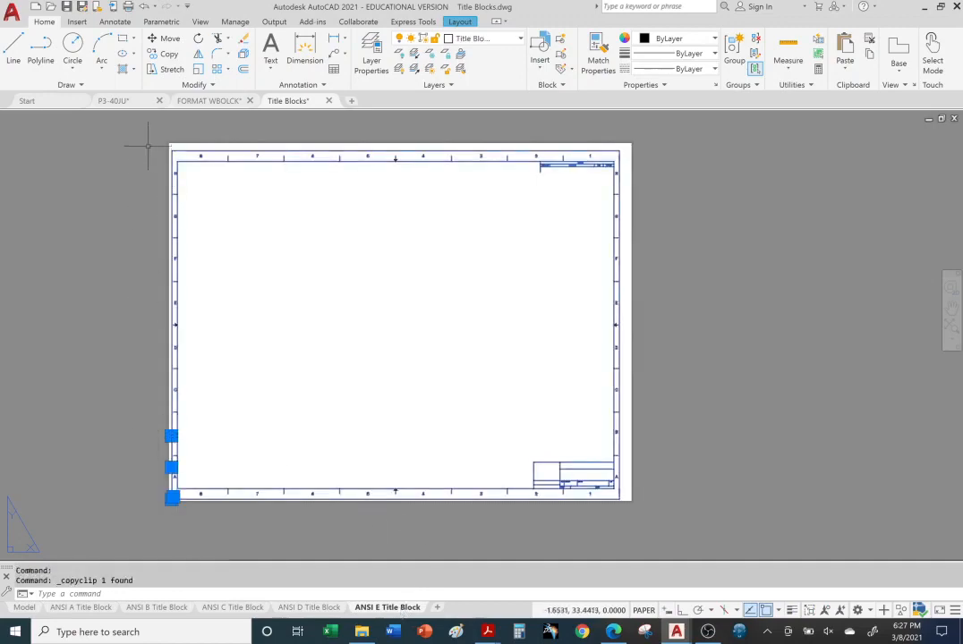
Paste the ANSI E title block into P3-40JU at the origin 0,0 and select it
click(113, 100)
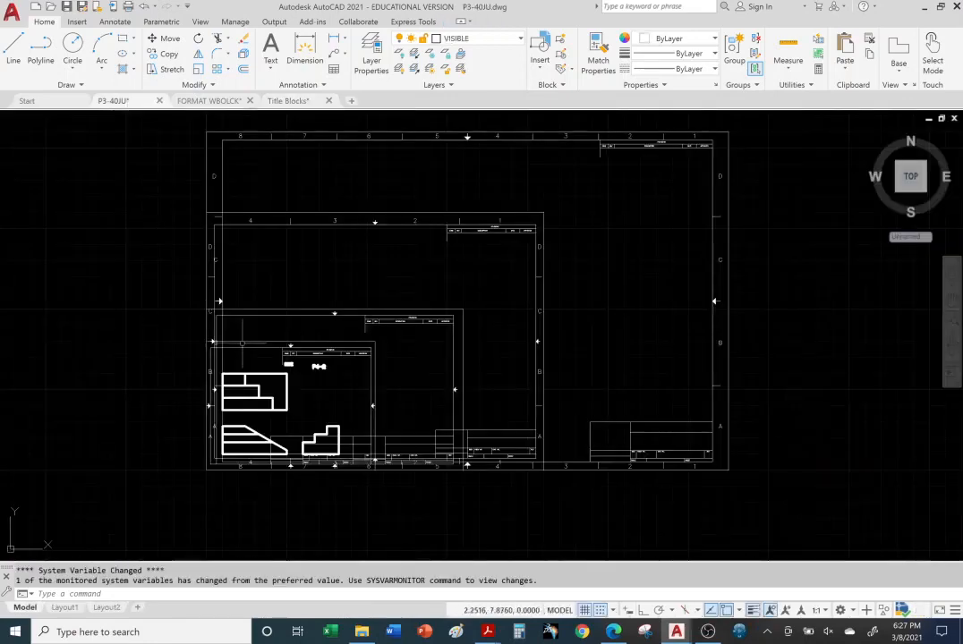
key(ctrl+v)
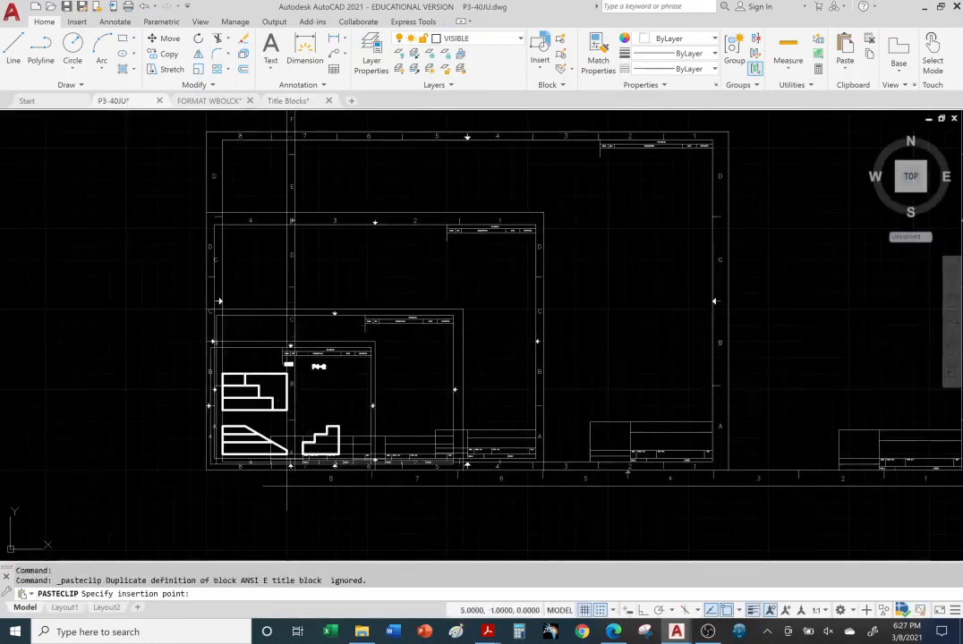
click(206, 469)
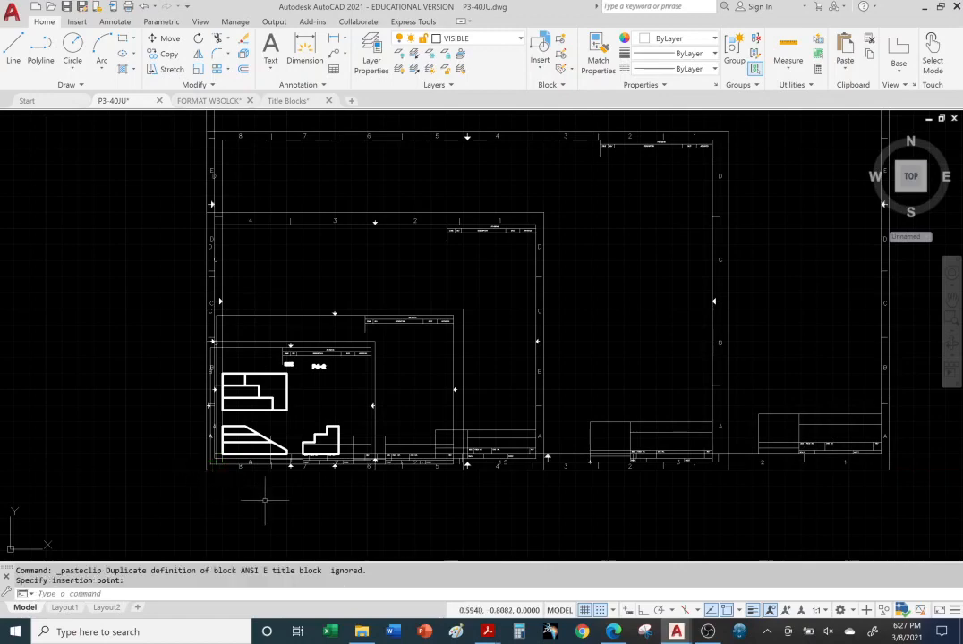
middle_drag(513, 498, 415, 561)
scroll(550, 333, up, 1)
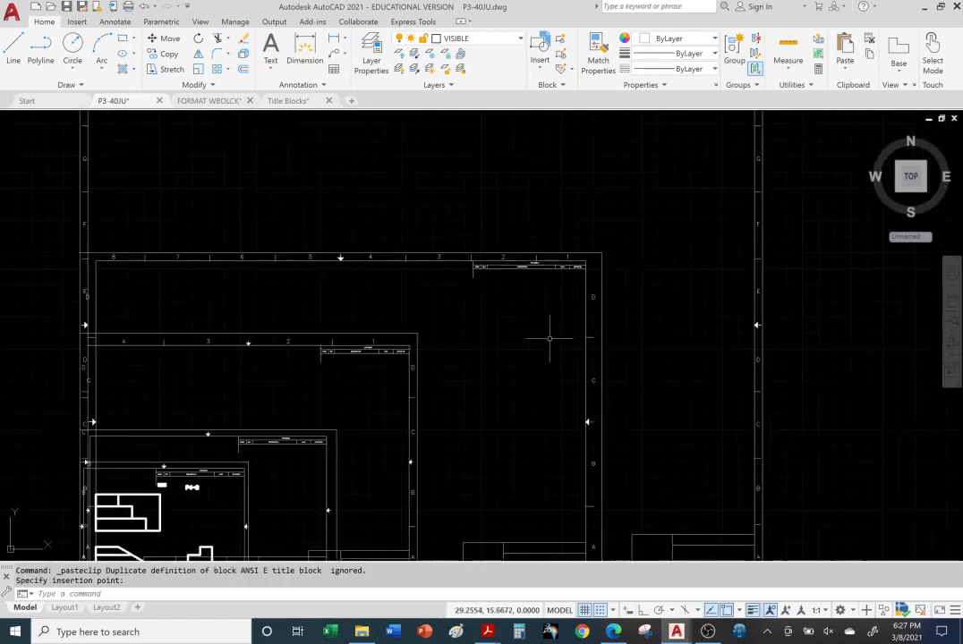
scroll(553, 333, down, 2)
scroll(546, 170, down, 1)
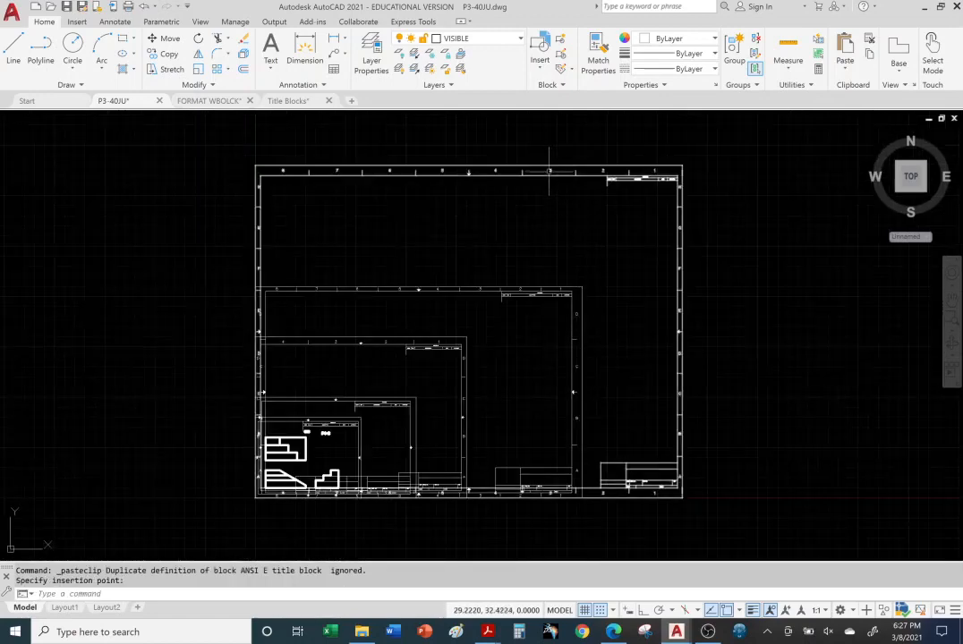
click(549, 172)
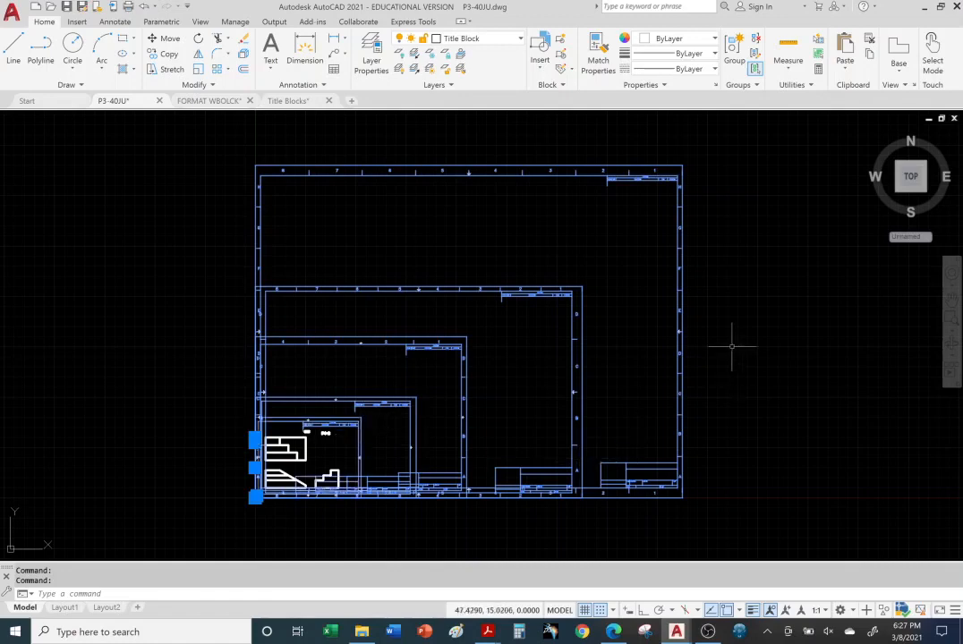
key(Escape)
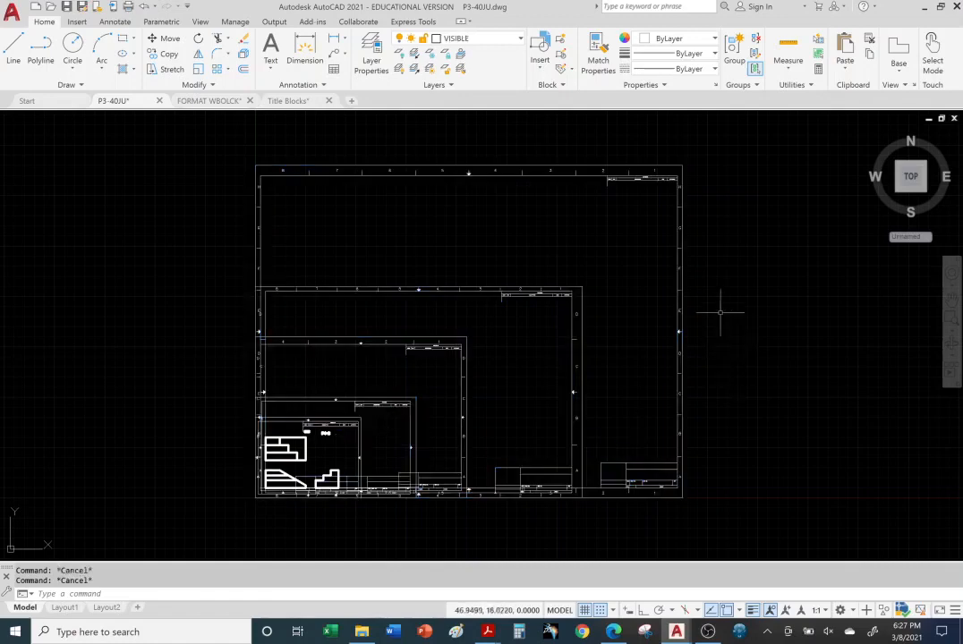
click(520, 42)
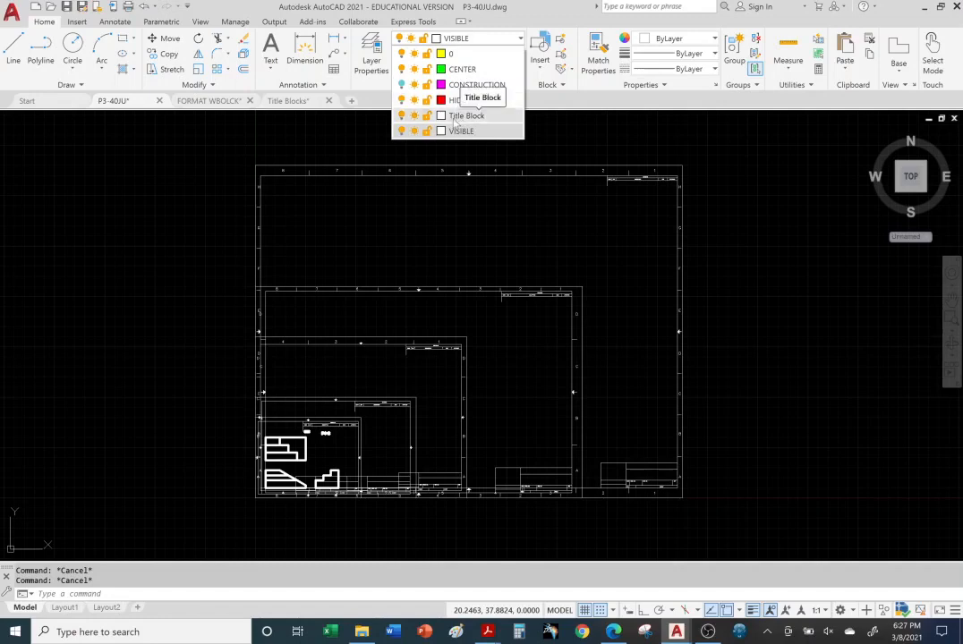
click(402, 117)
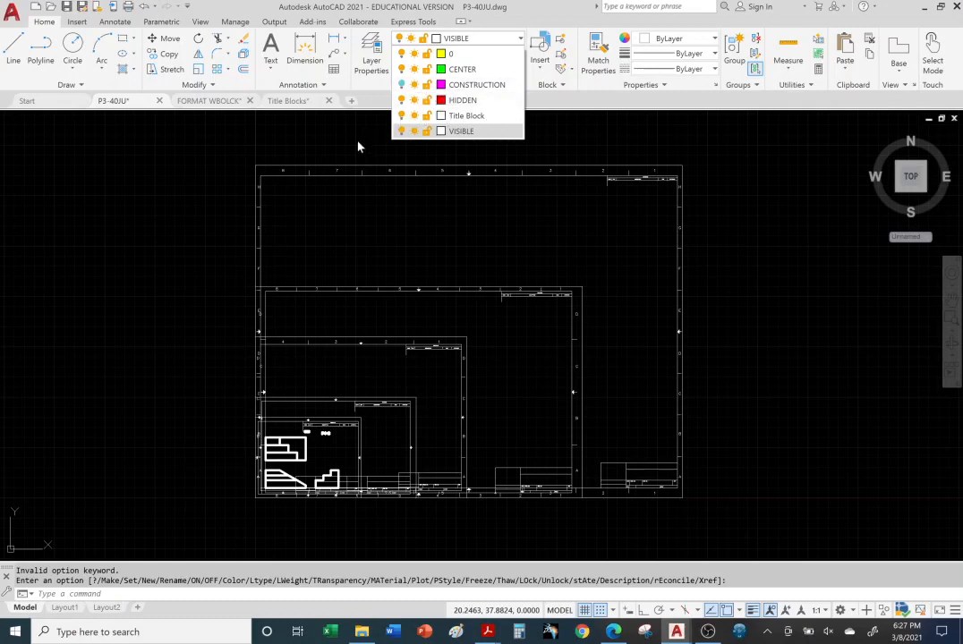
click(520, 39)
click(401, 101)
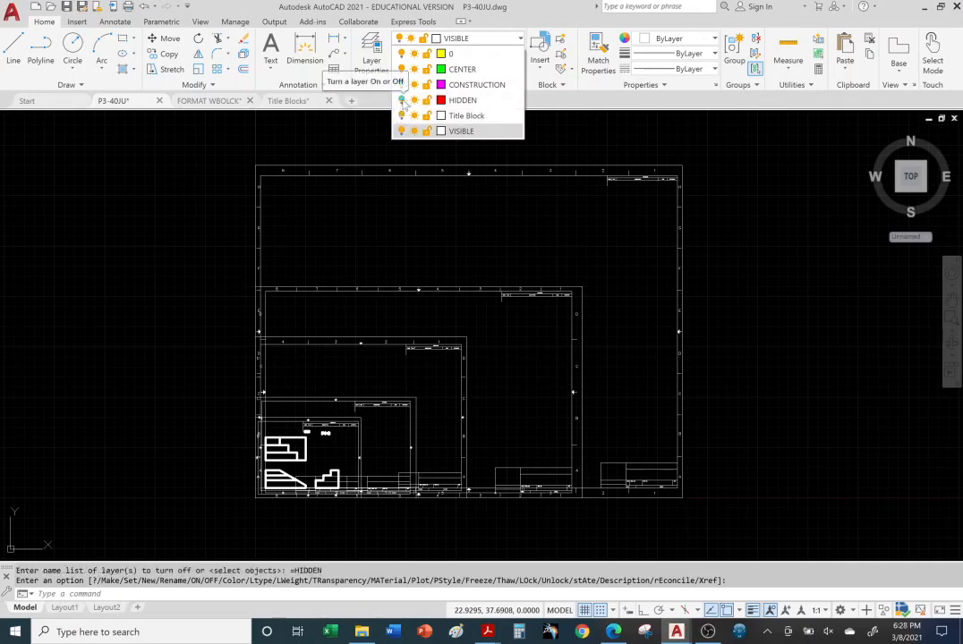
click(401, 118)
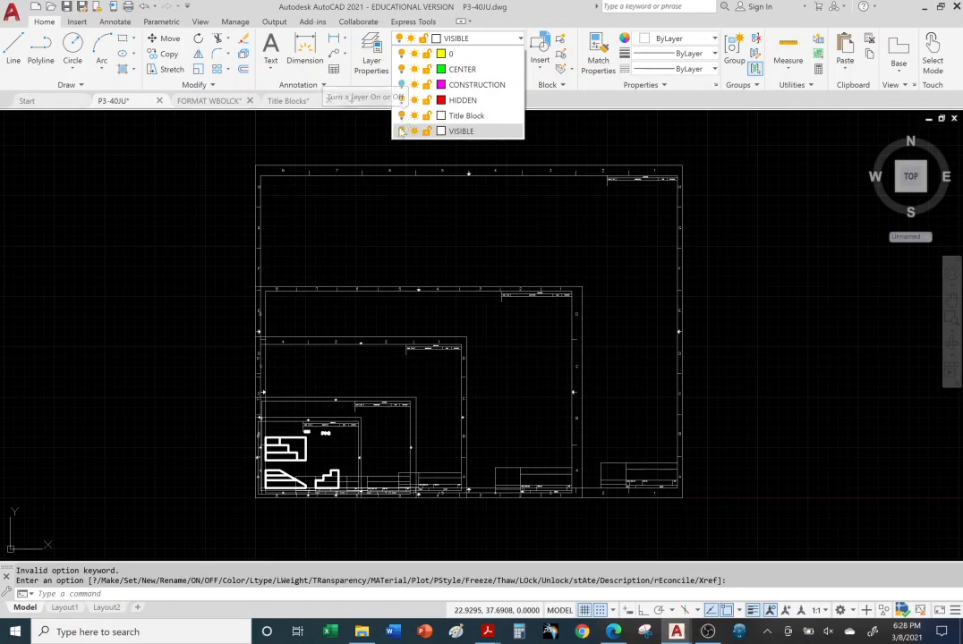
click(401, 131)
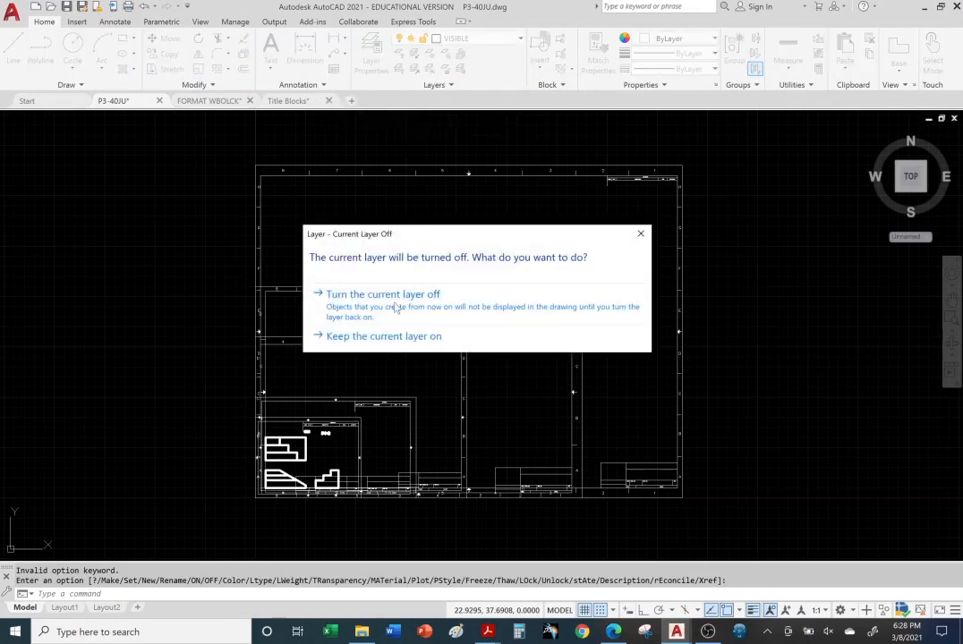
click(414, 310)
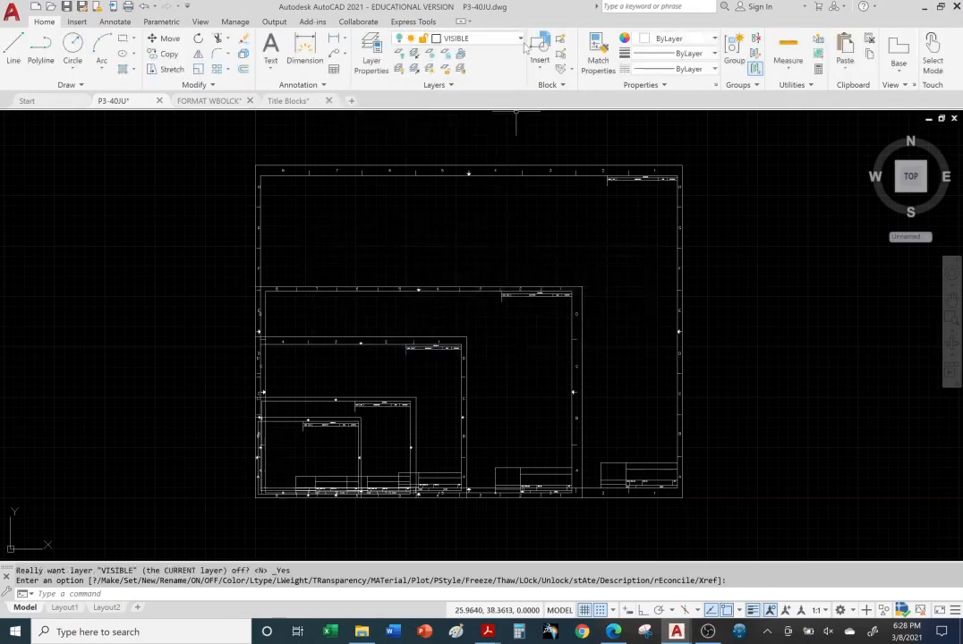
click(519, 40)
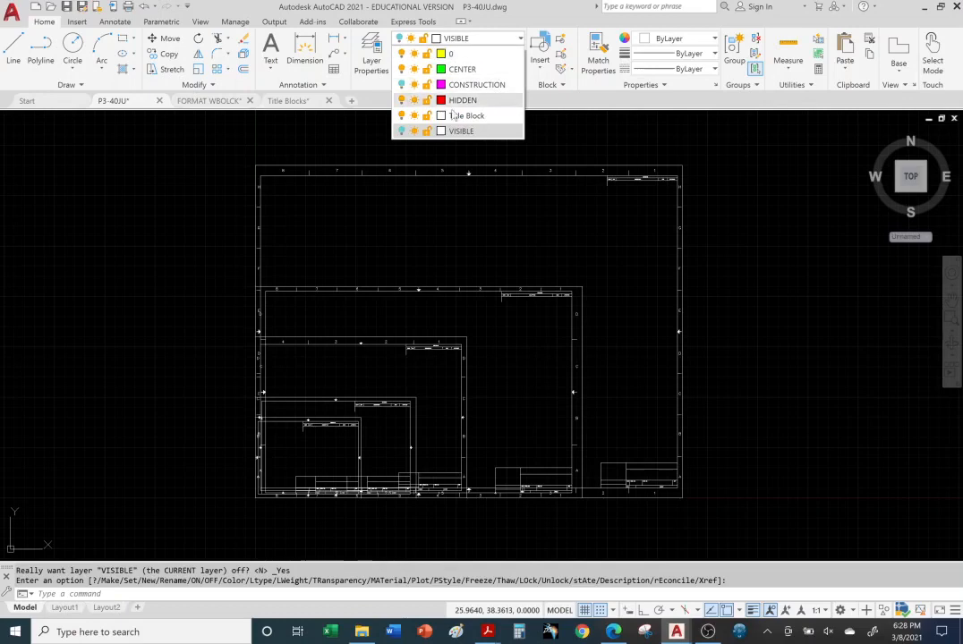
click(402, 132)
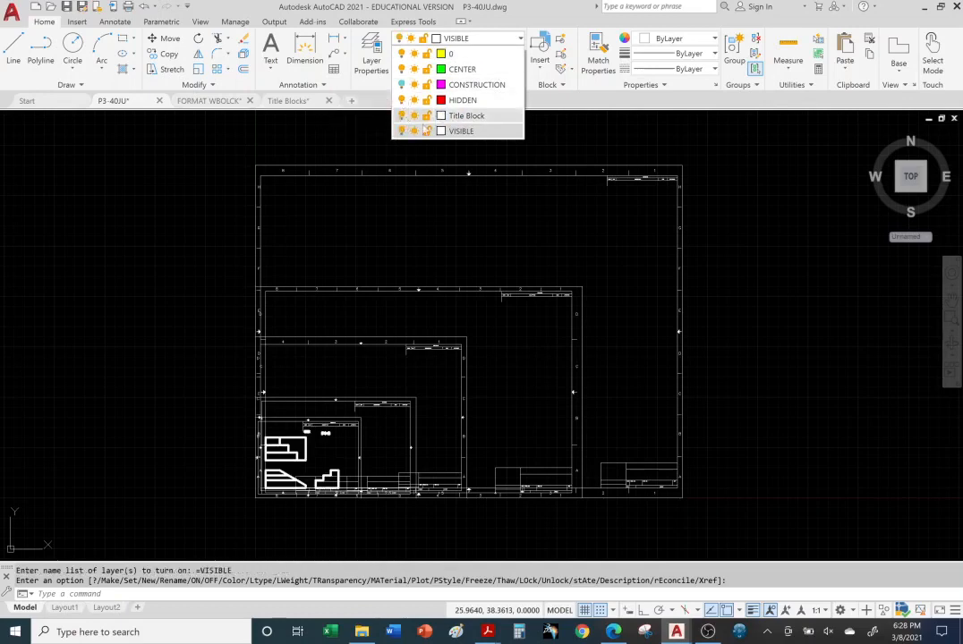
click(414, 117)
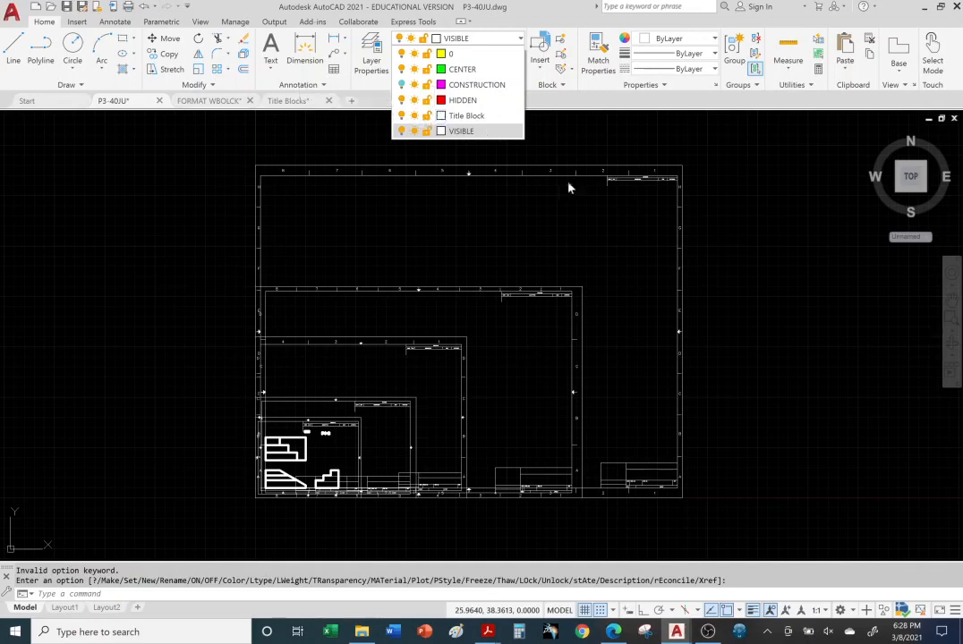
click(439, 215)
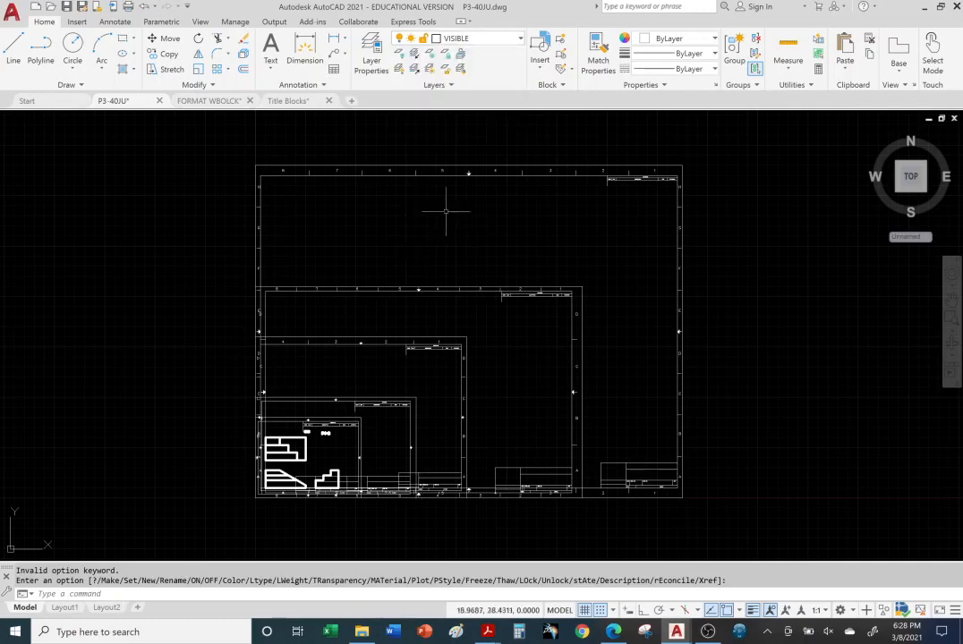
middle_drag(406, 231, 402, 217)
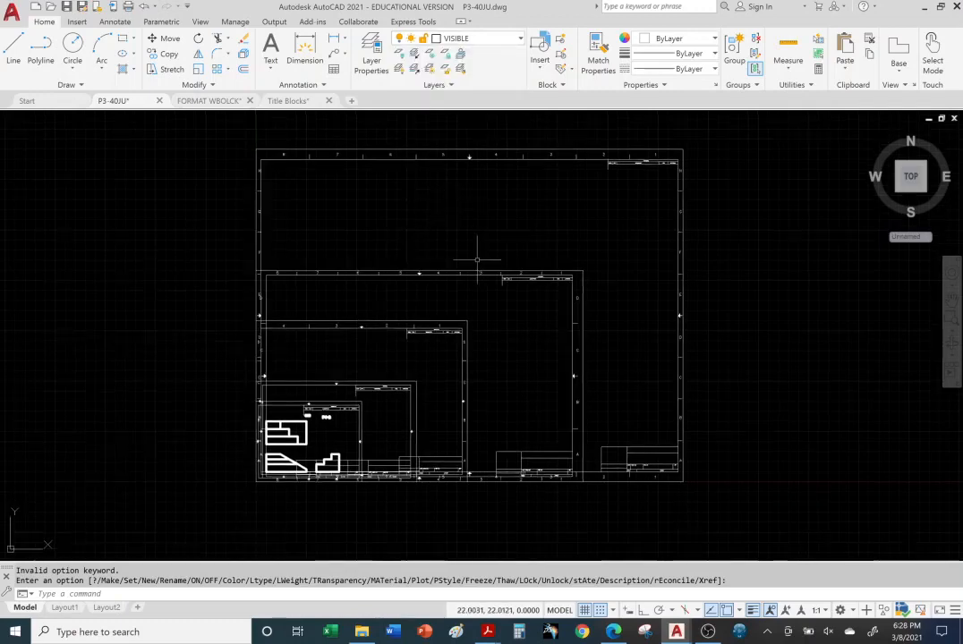
Delete the outer ANSI E title block and the next outermost title-block border
click(590, 158)
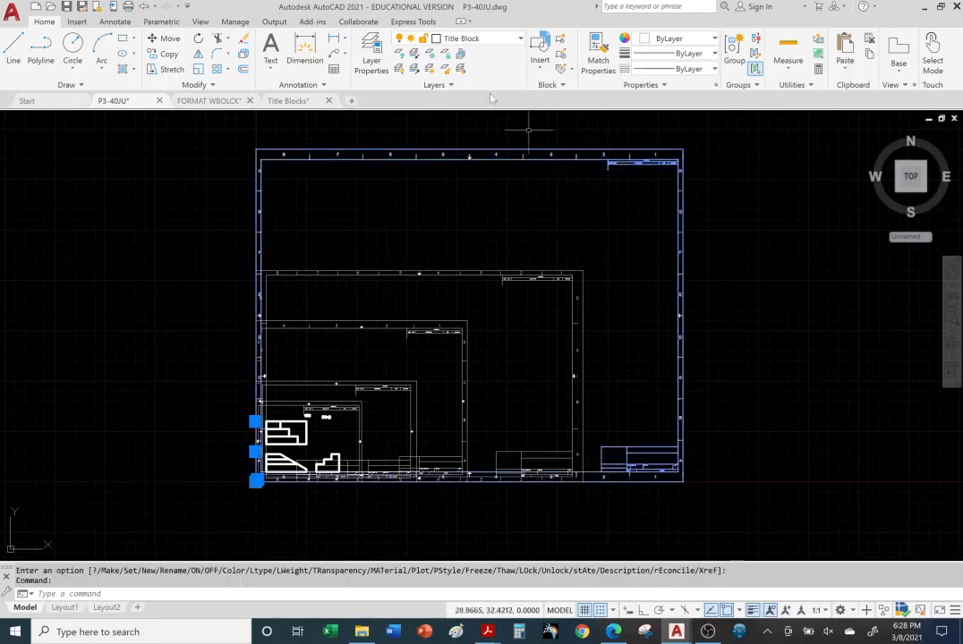
key(Delete)
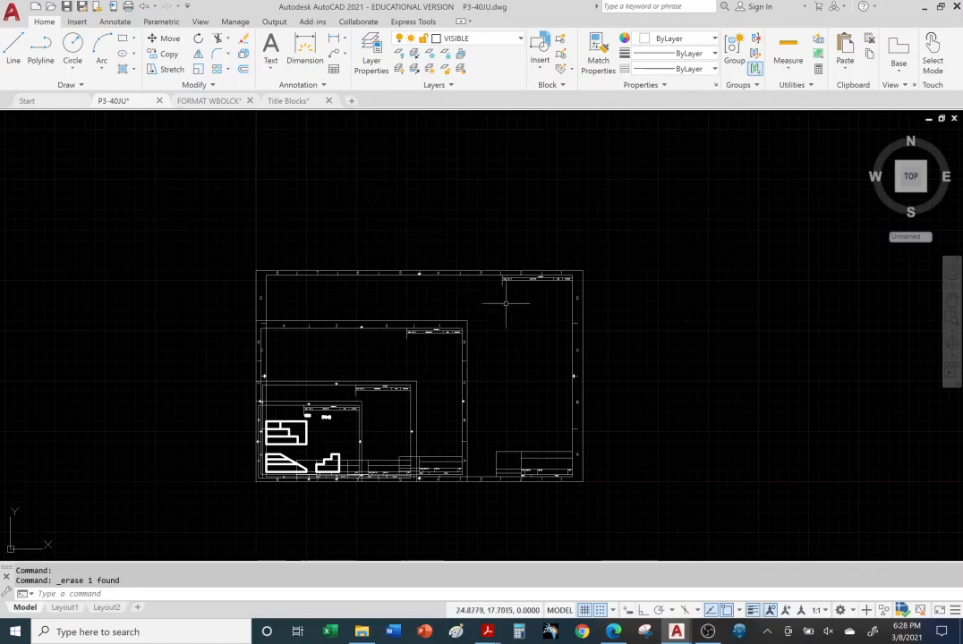
click(507, 271)
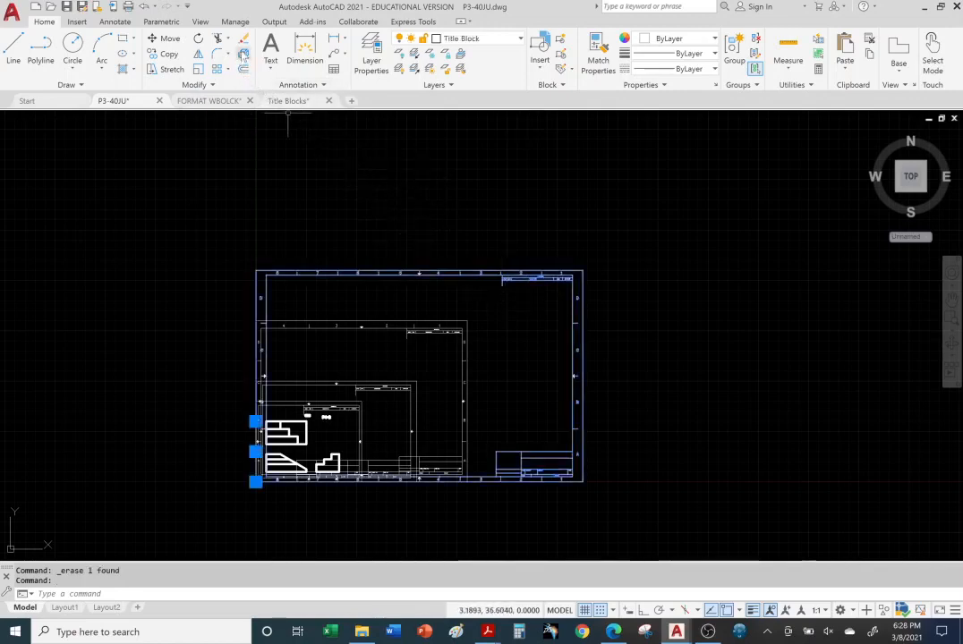
key(Delete)
scroll(293, 448, up, 4)
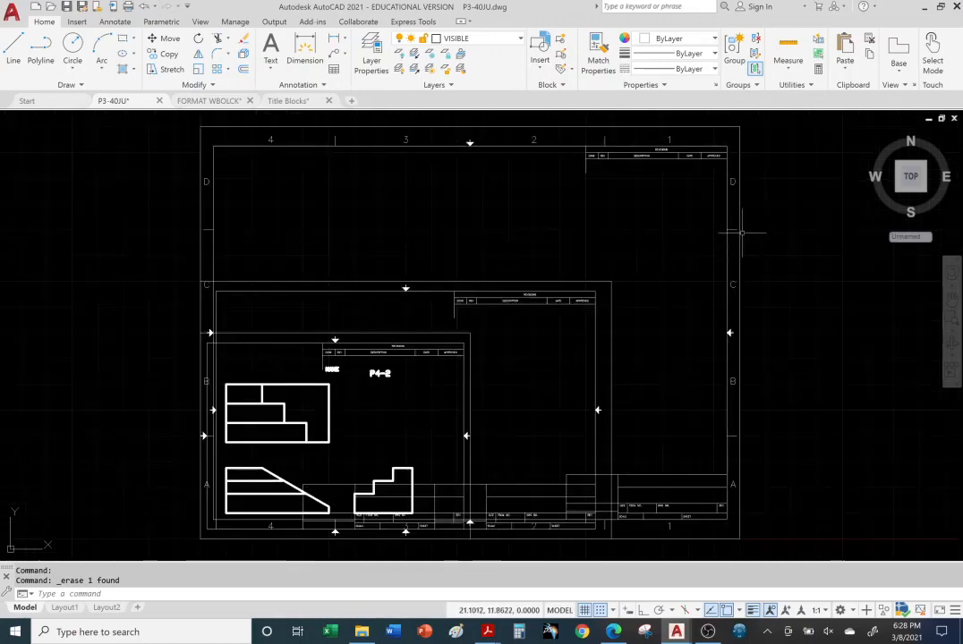
Erase the two remaining extra borders with Erase, leaving one title block around the views
click(740, 235)
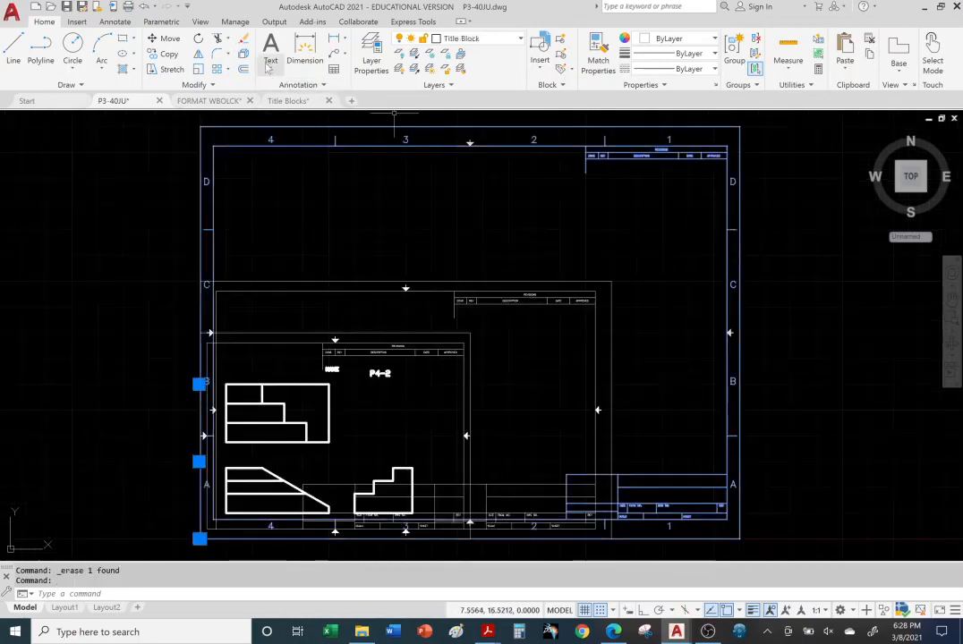
click(246, 41)
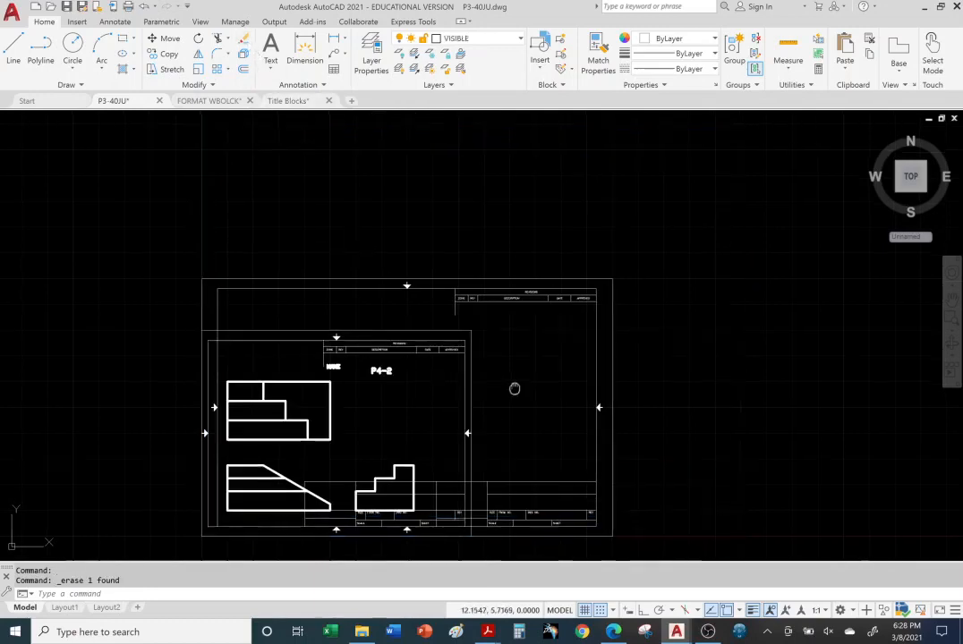
middle_drag(516, 389, 615, 256)
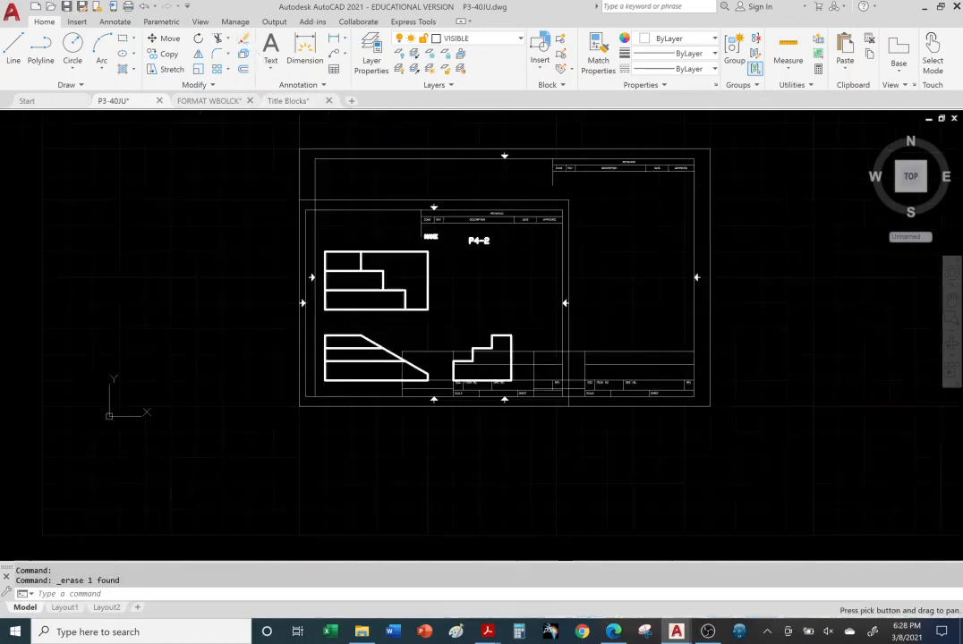
click(567, 242)
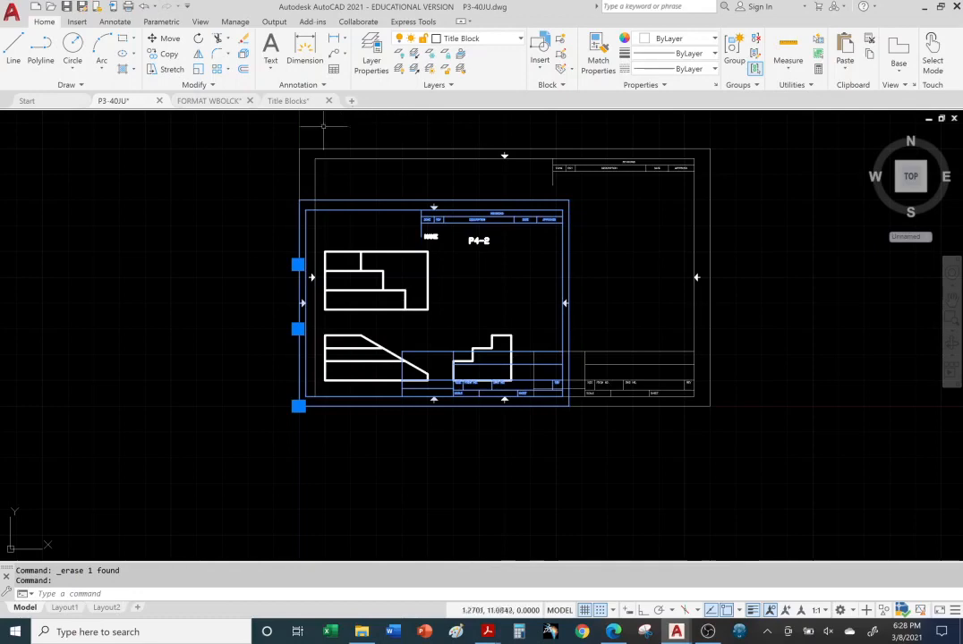
click(246, 41)
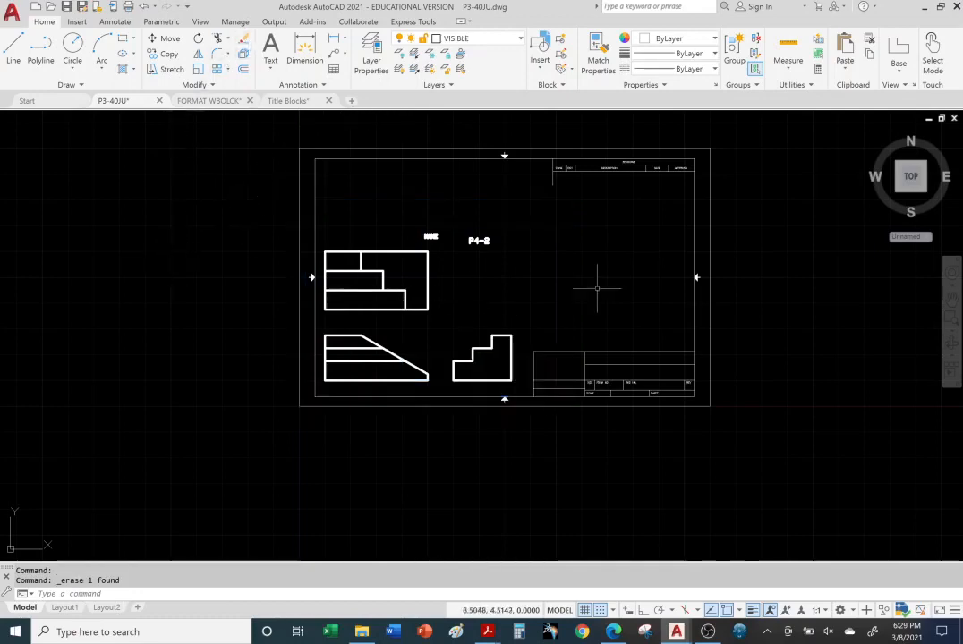
scroll(505, 257, down, 2)
scroll(501, 256, up, 2)
scroll(505, 259, up, 2)
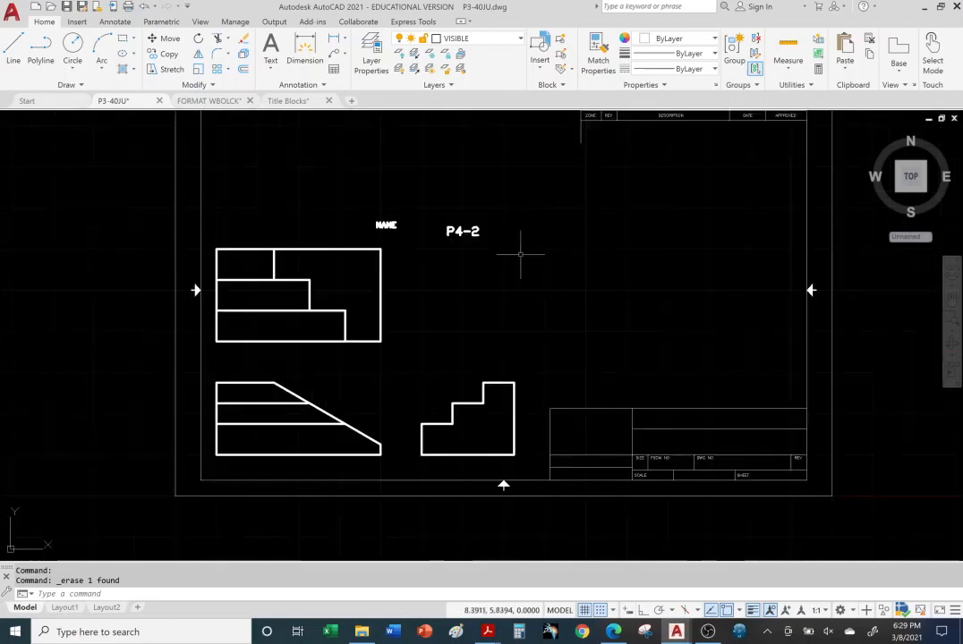
Pan so the whole title block and its three views fill the drawing area
middle_drag(509, 267, 486, 299)
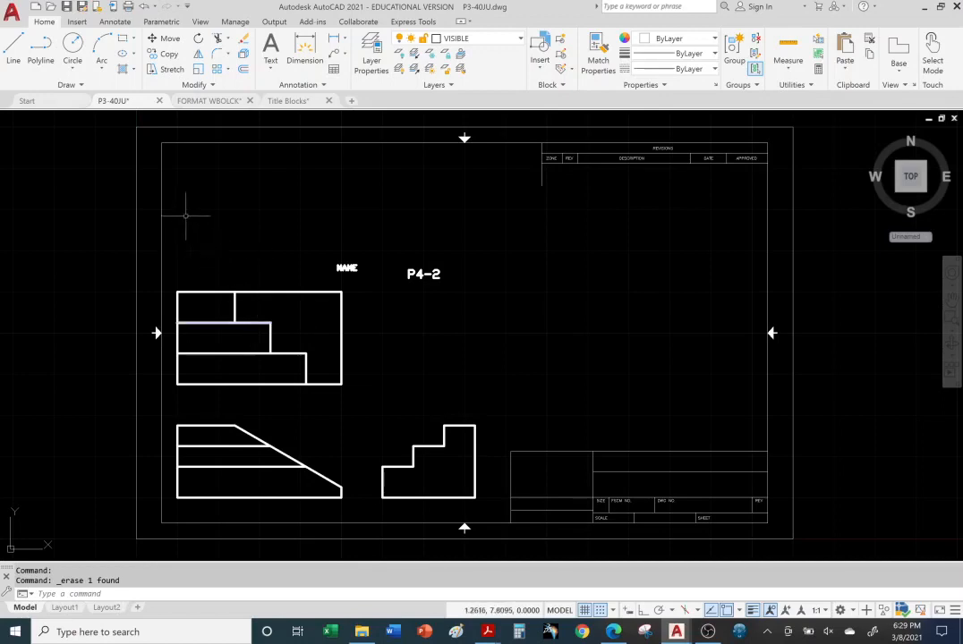
Move the three views and labels up and right from the triangle's lower-left corner
mouse_move(169, 212)
mouse_down()
mouse_move(287, 194)
mouse_move(428, 221)
mouse_move(496, 324)
mouse_move(501, 408)
mouse_move(497, 477)
mouse_move(460, 506)
mouse_move(213, 494)
mouse_move(165, 512)
mouse_up()
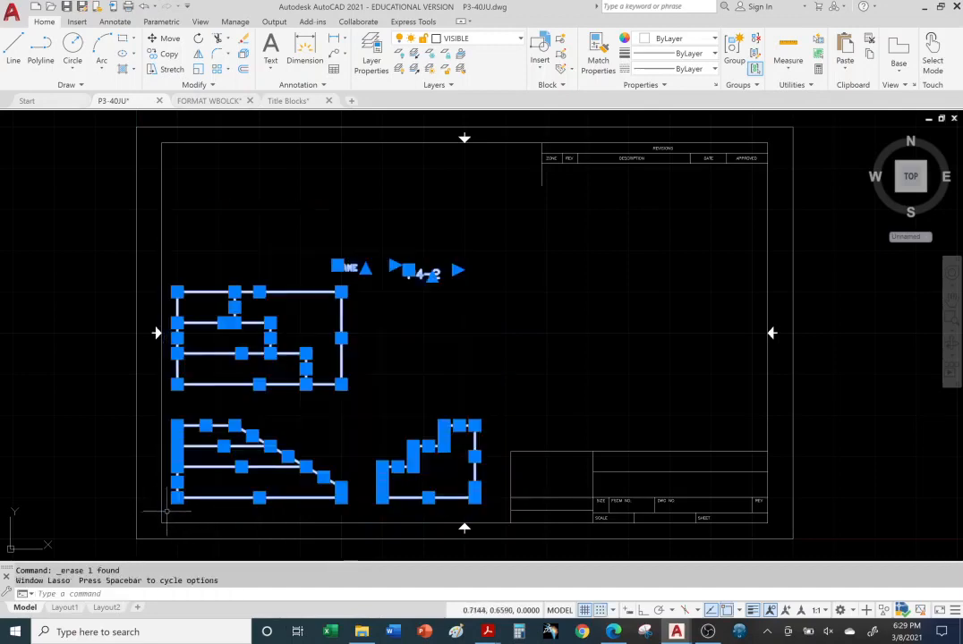
key(Escape)
click(168, 39)
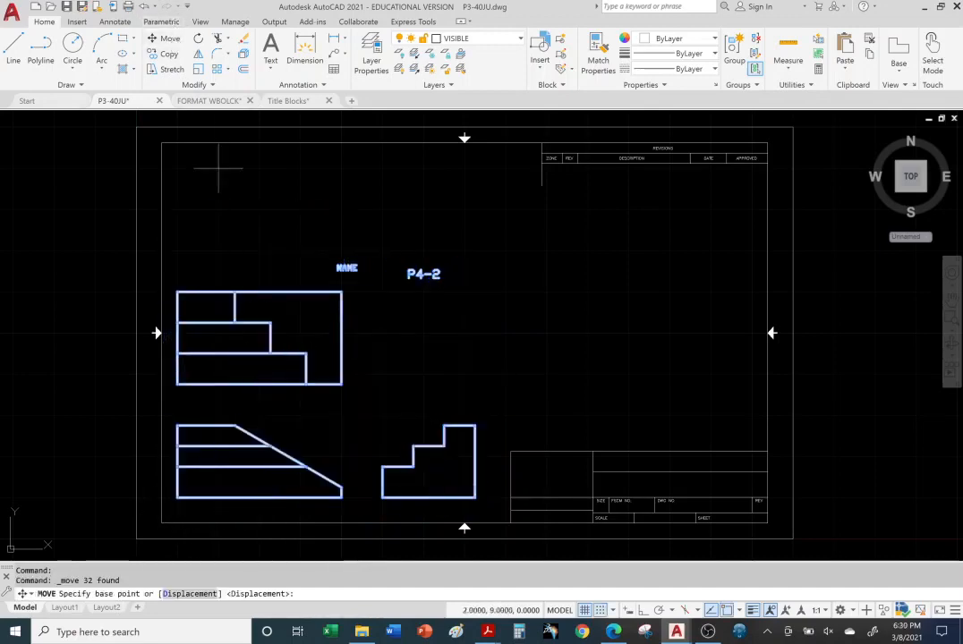
click(176, 497)
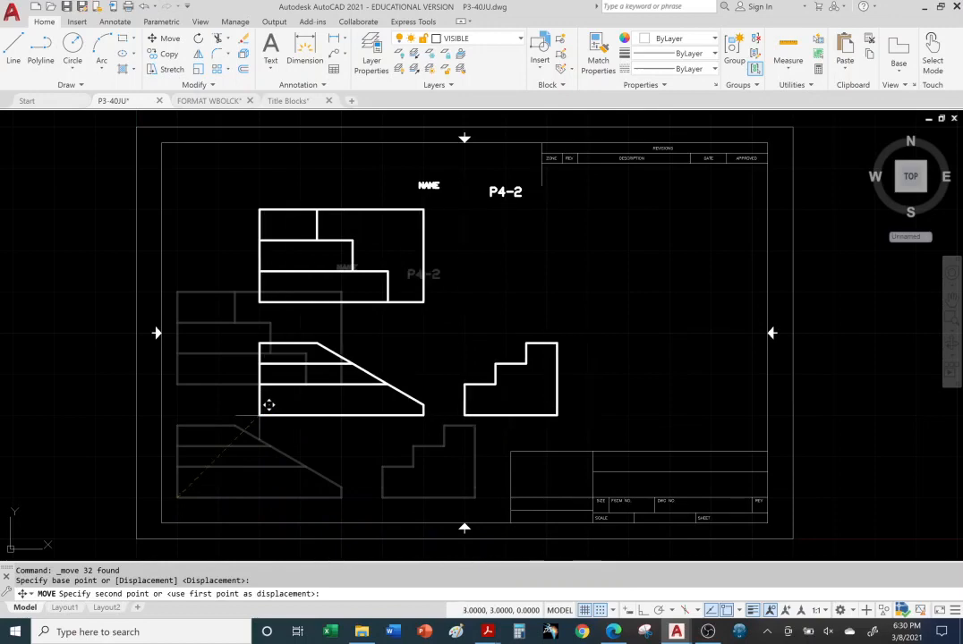
click(268, 405)
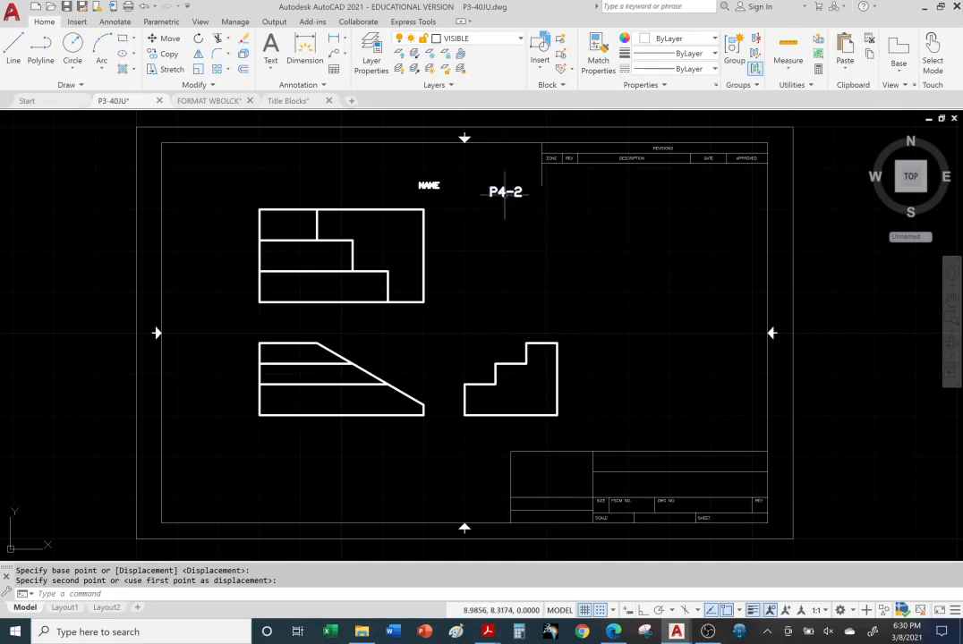
Delete the P4-2 and NAME text labels
click(504, 192)
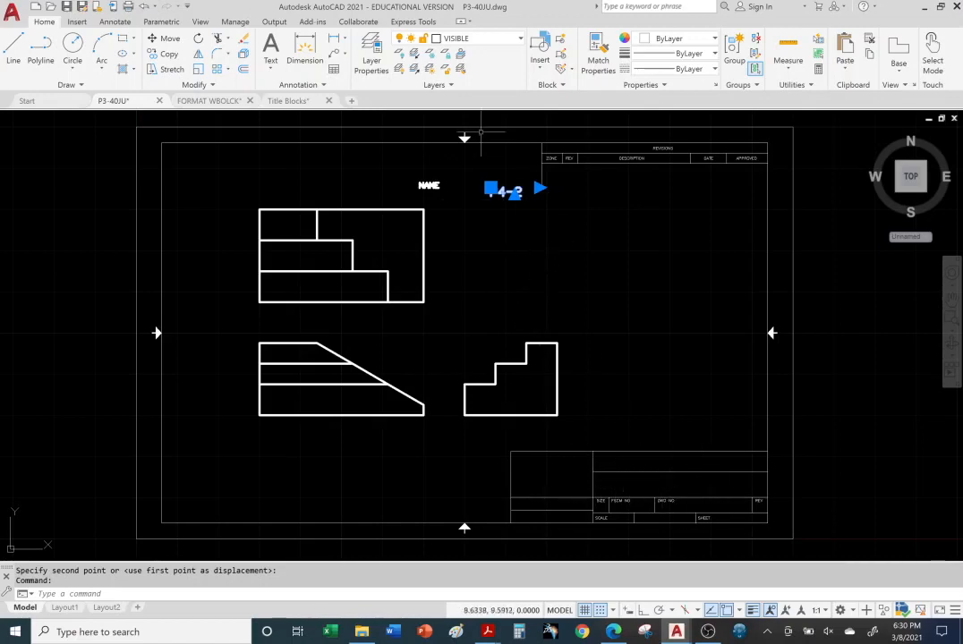
key(Delete)
click(429, 185)
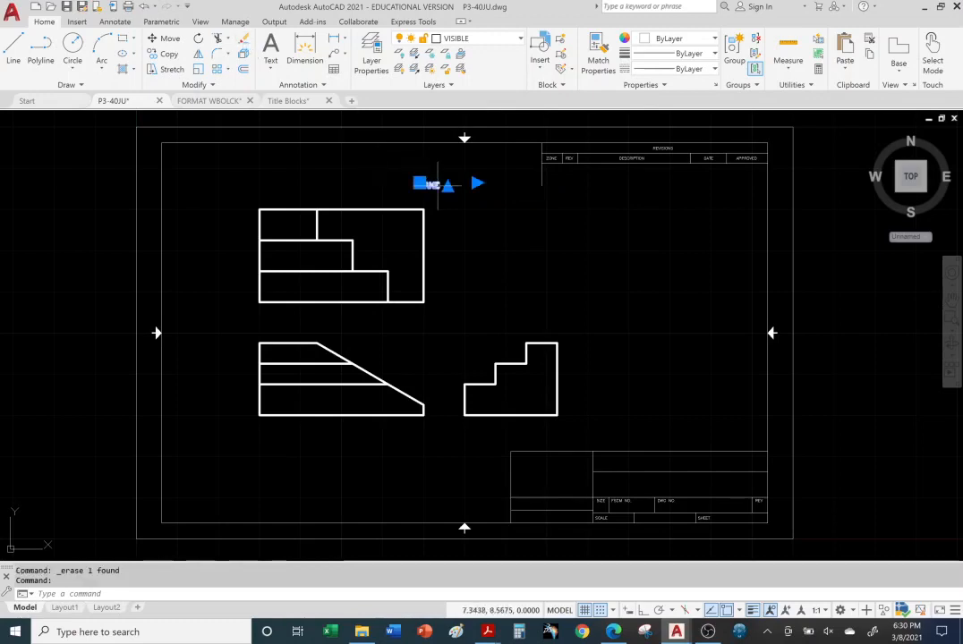
click(629, 248)
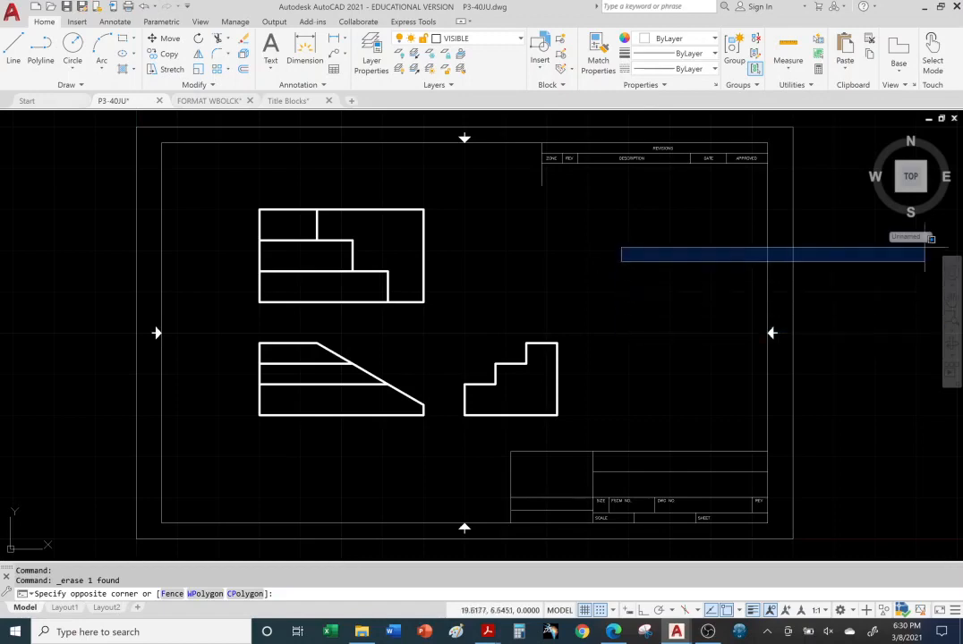
Move the stepped view further right from its lower-left corner
click(931, 295)
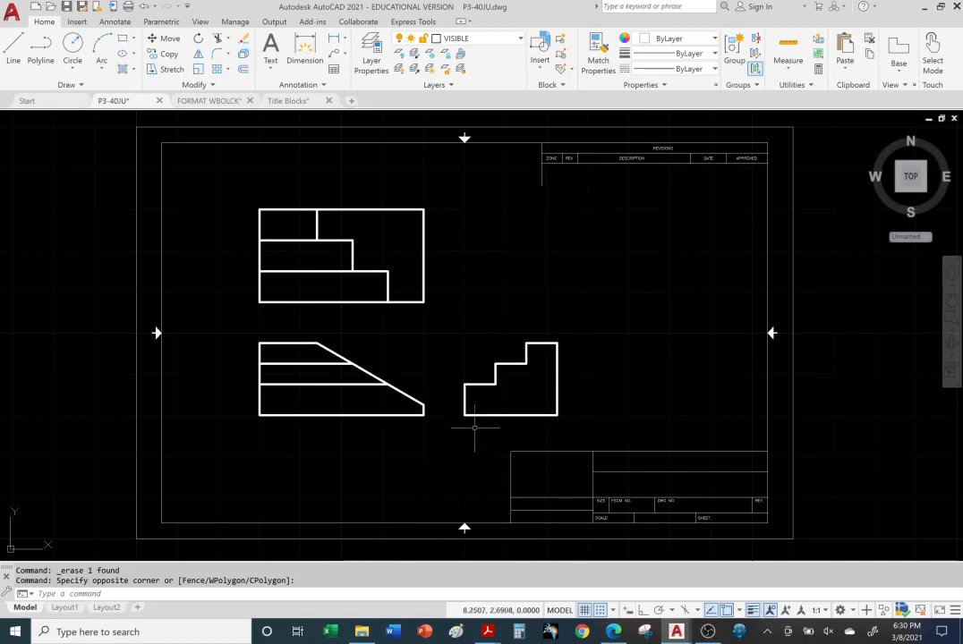
mouse_move(452, 324)
mouse_down()
mouse_move(459, 307)
mouse_move(619, 299)
mouse_move(617, 402)
mouse_move(537, 430)
mouse_move(443, 429)
mouse_move(432, 439)
mouse_up()
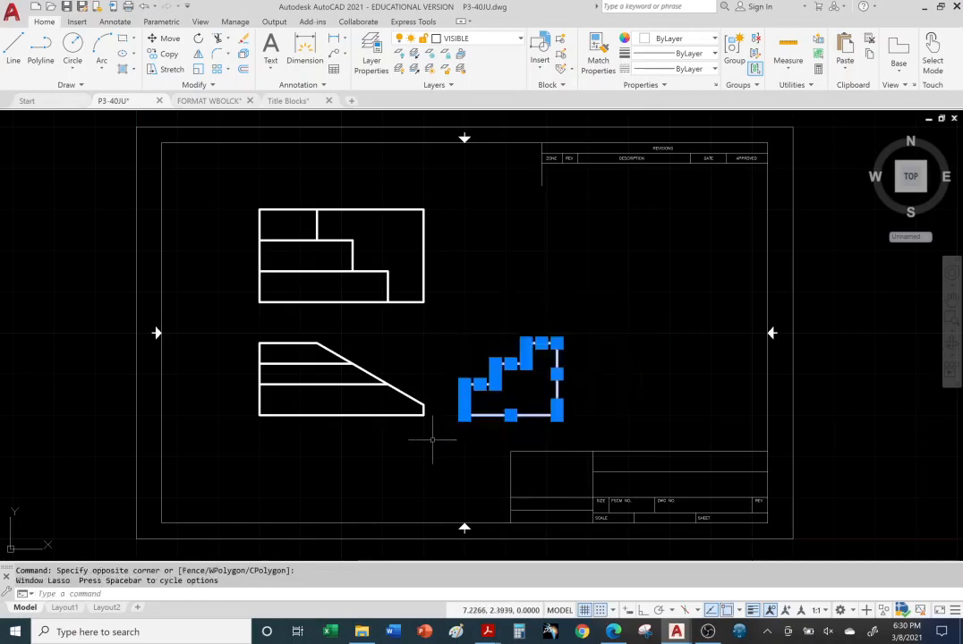
click(164, 38)
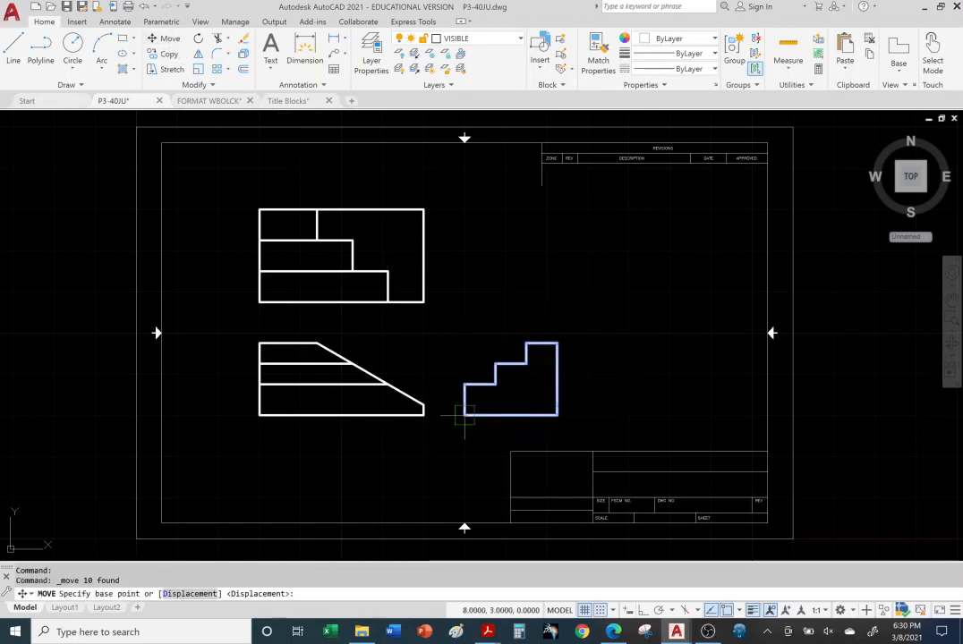
click(464, 414)
click(511, 408)
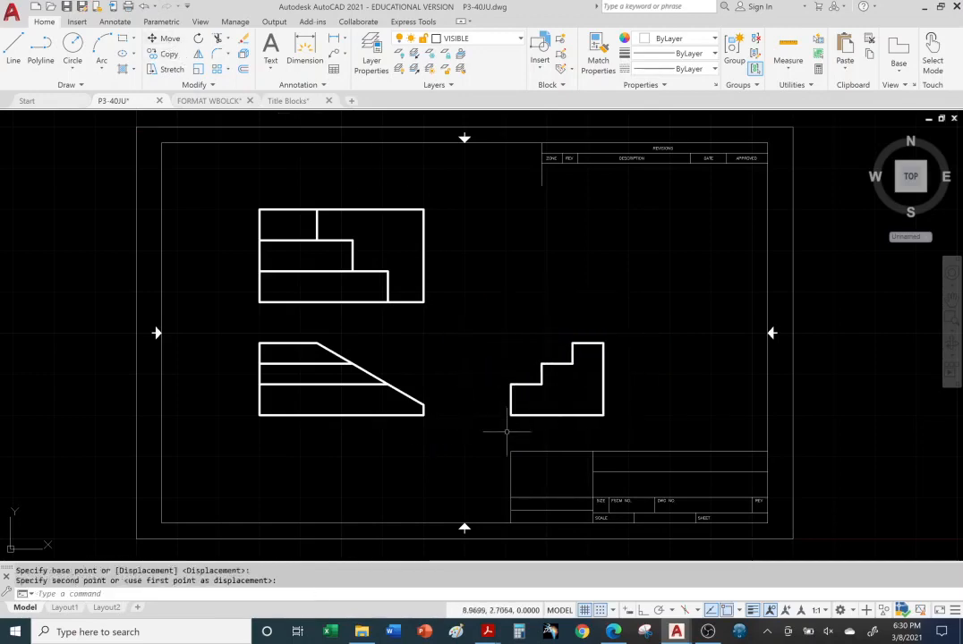
Move the upper view higher on the sheet
mouse_move(227, 185)
mouse_down()
mouse_move(410, 162)
mouse_move(450, 305)
mouse_move(222, 313)
mouse_move(215, 277)
mouse_up()
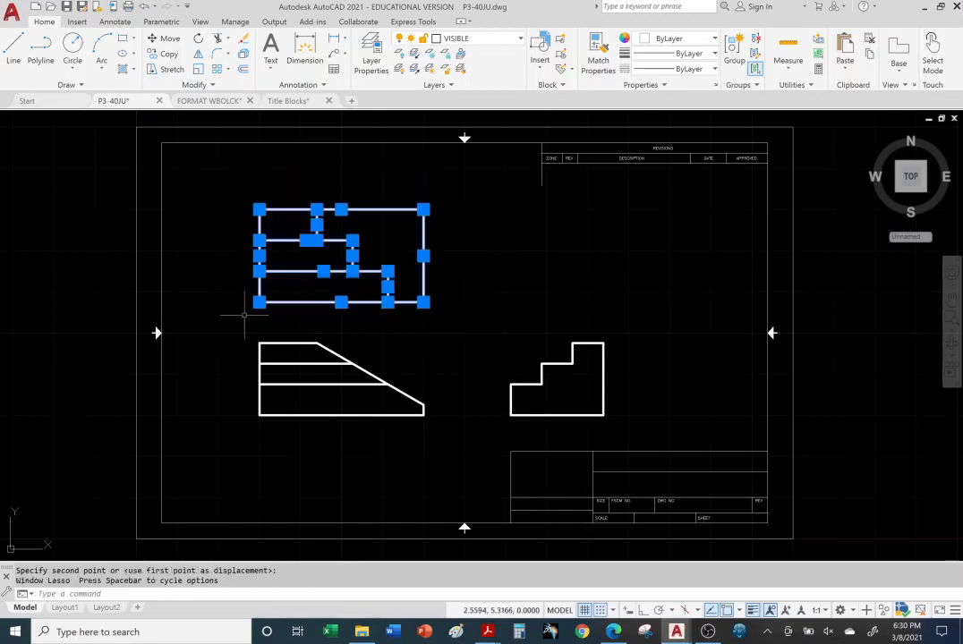
click(163, 39)
click(259, 293)
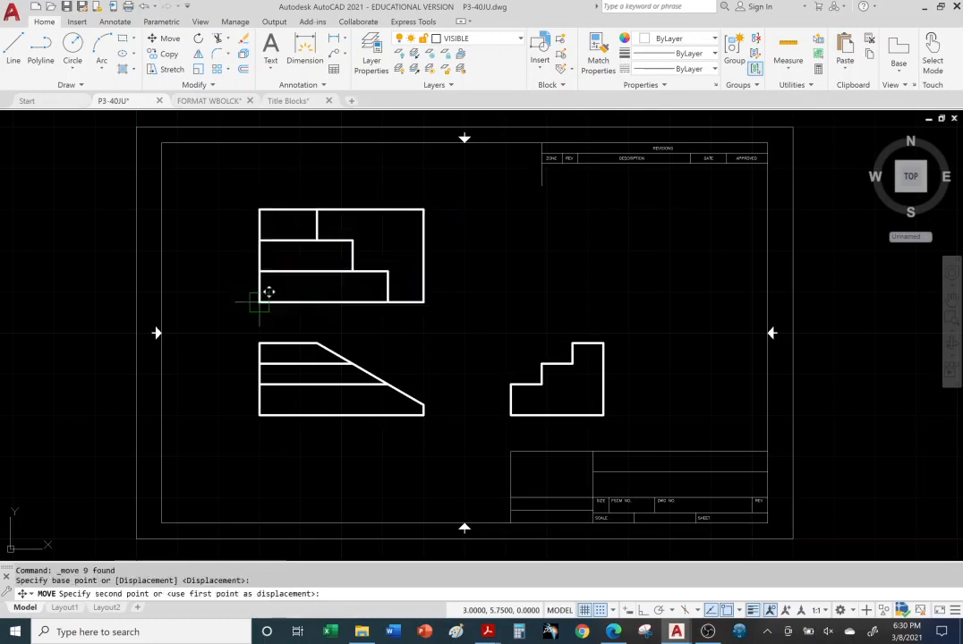
click(260, 256)
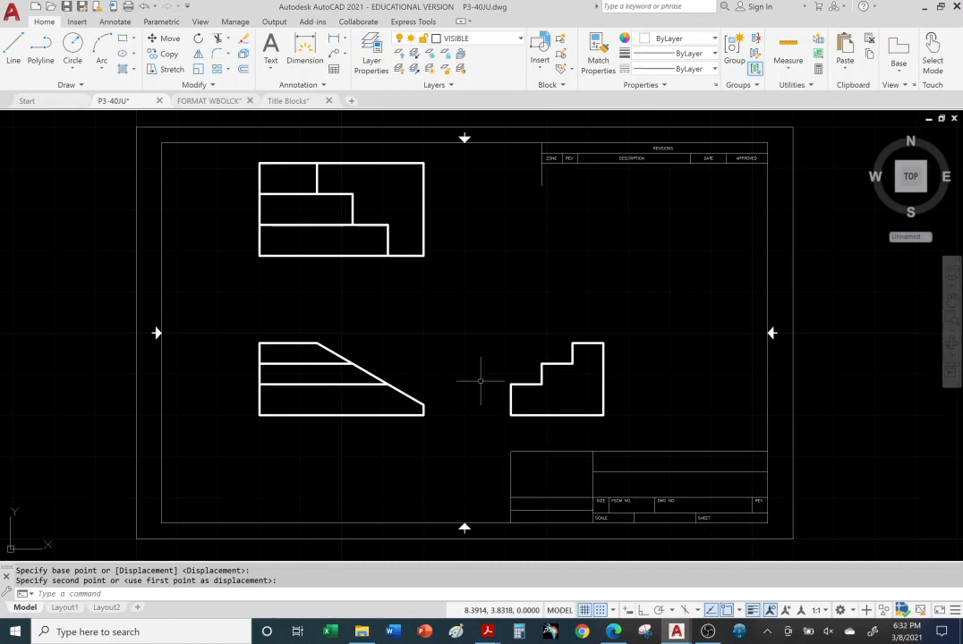
key(Escape)
Scroll the Title Blocks PDF to page 8, then return to the P3-40JU drawing
mouse_move(488, 634)
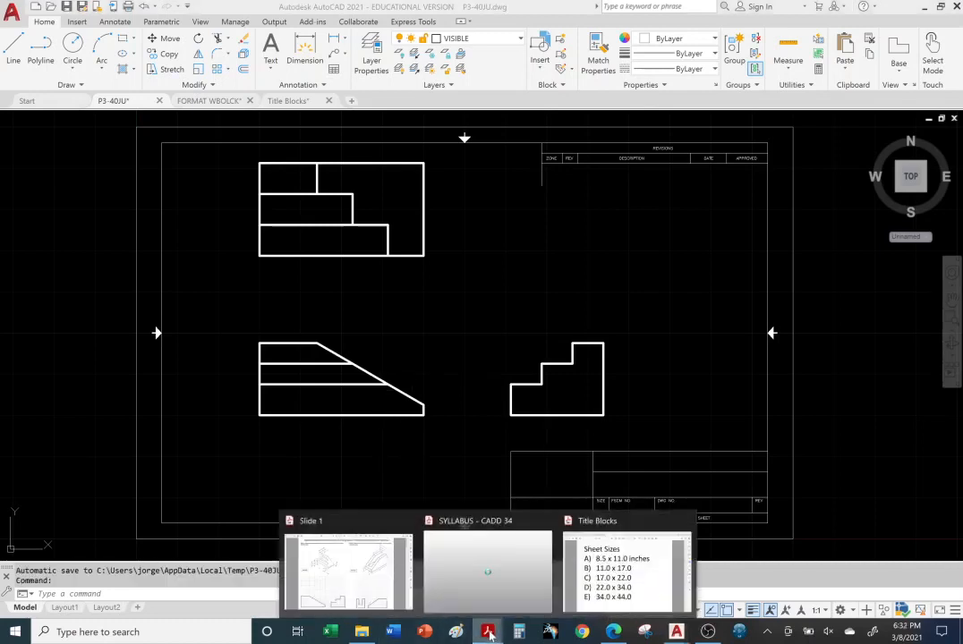
click(626, 571)
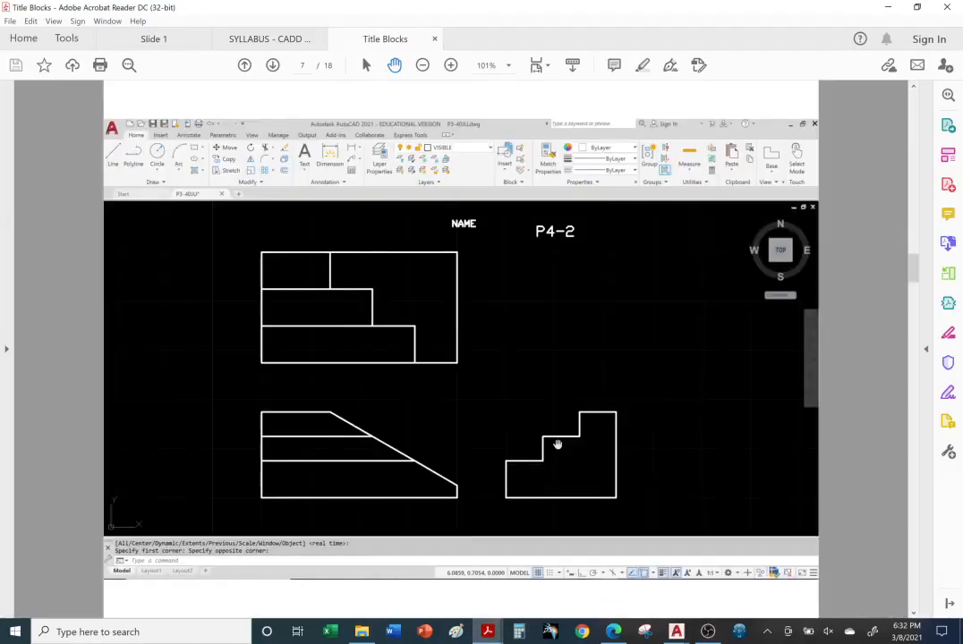
scroll(557, 445, down, 1)
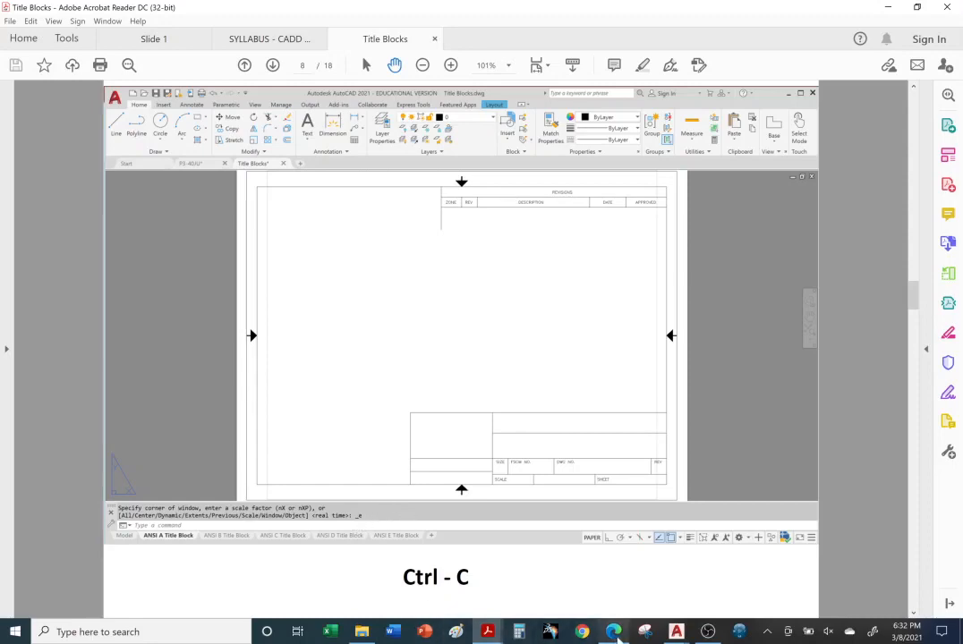
mouse_move(678, 634)
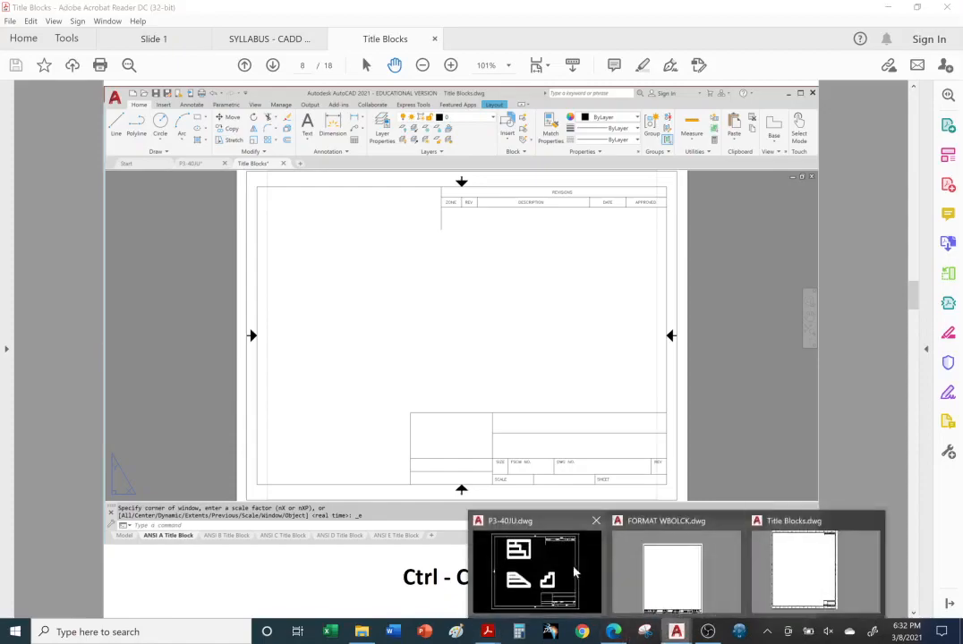
click(572, 573)
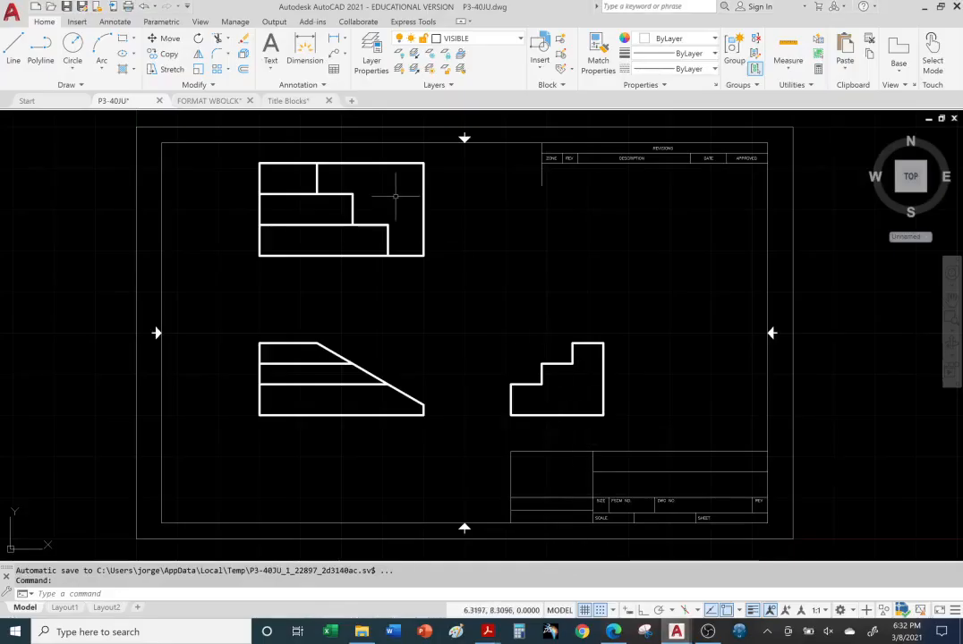
List drawing template files in the Select File dialog and preview the acad and acadISO templates
click(51, 7)
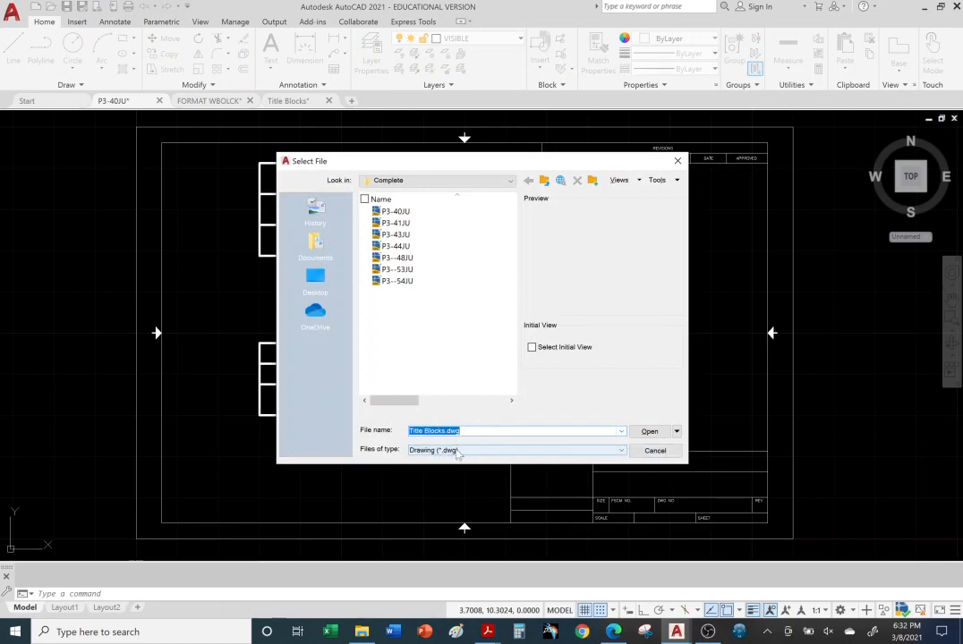
click(620, 451)
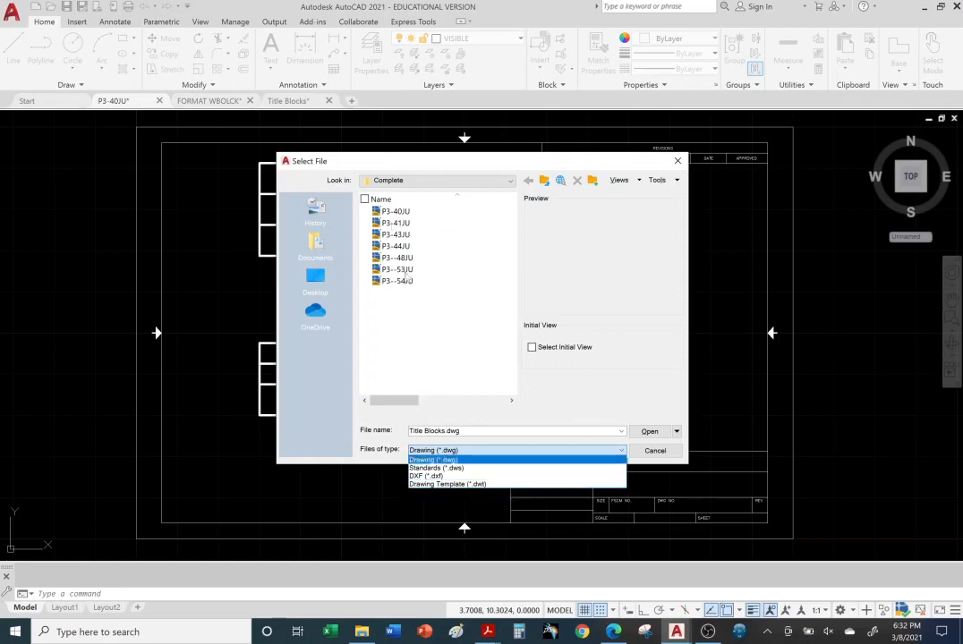
click(474, 485)
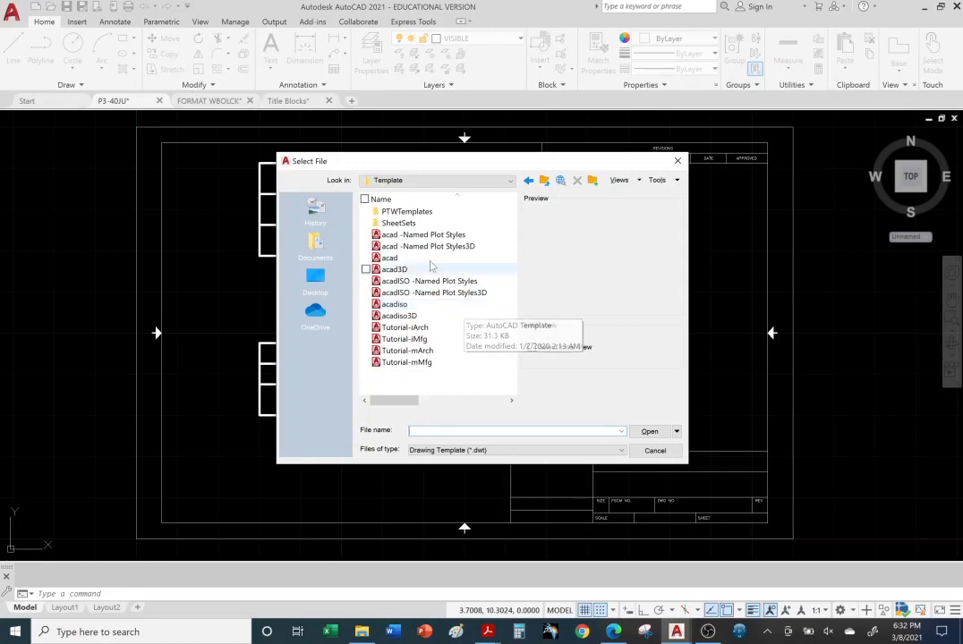
click(407, 236)
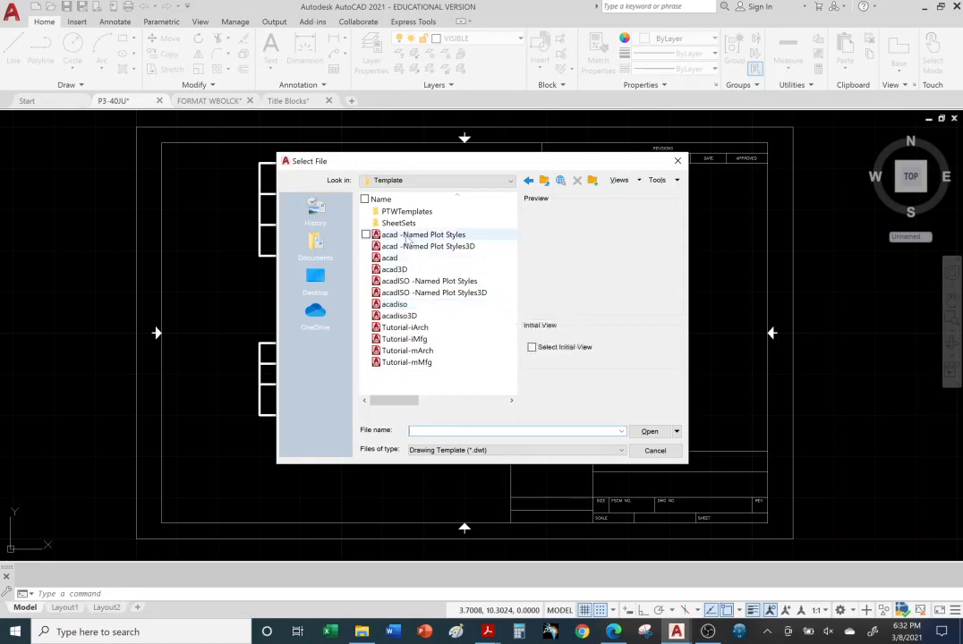
click(410, 247)
click(403, 258)
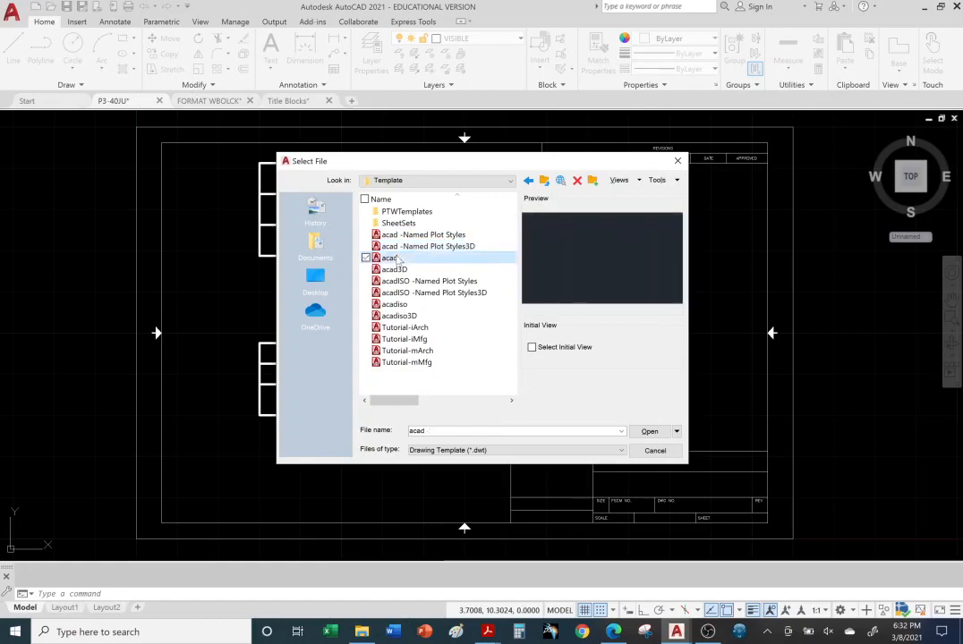
click(403, 270)
click(404, 281)
click(404, 292)
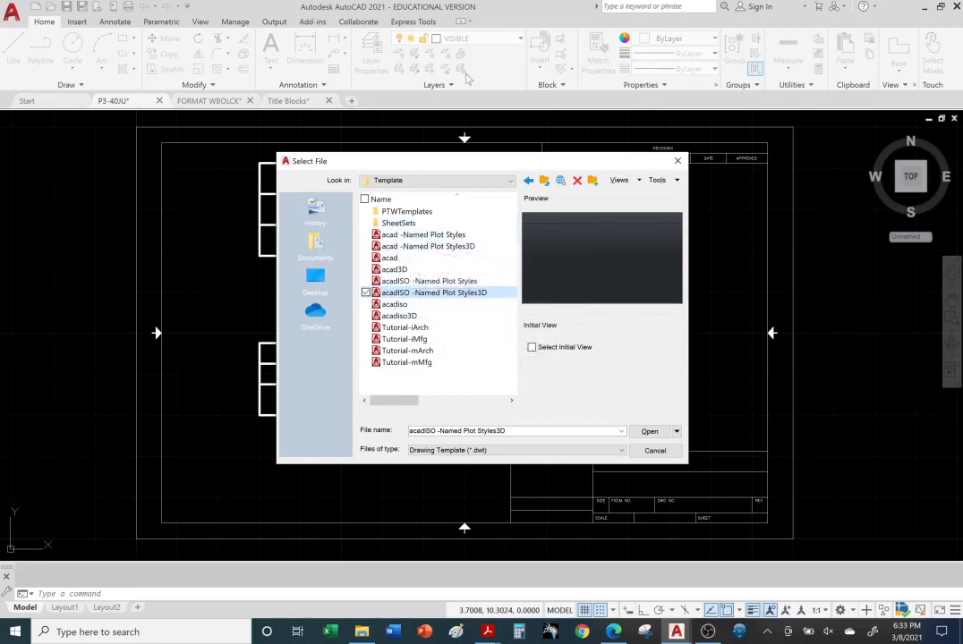
Preview the Tutorial-iArch, Tutorial-iMfg, Tutorial-mArch and Tutorial-mMfg templates
click(405, 328)
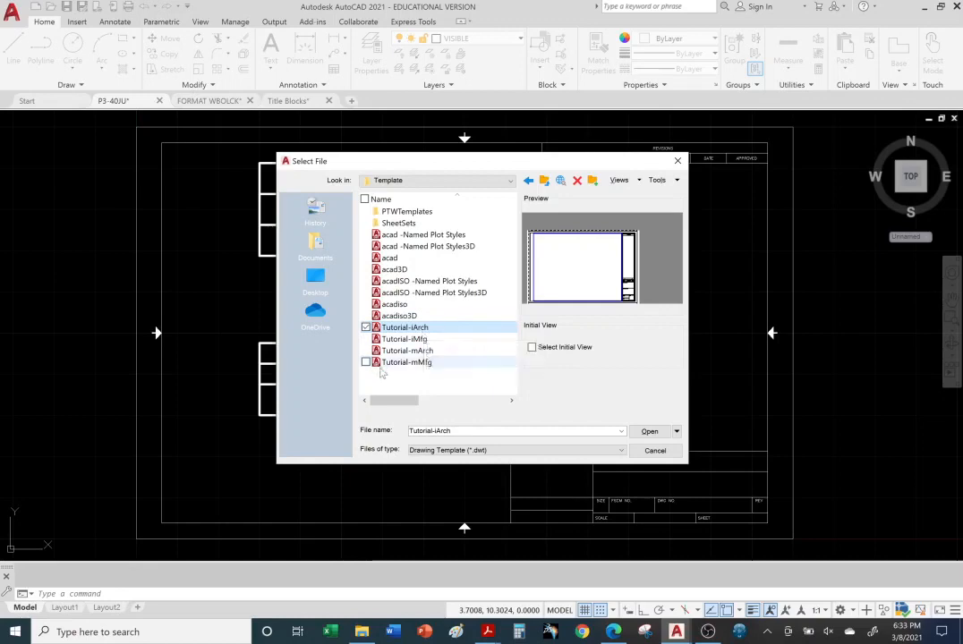
click(421, 339)
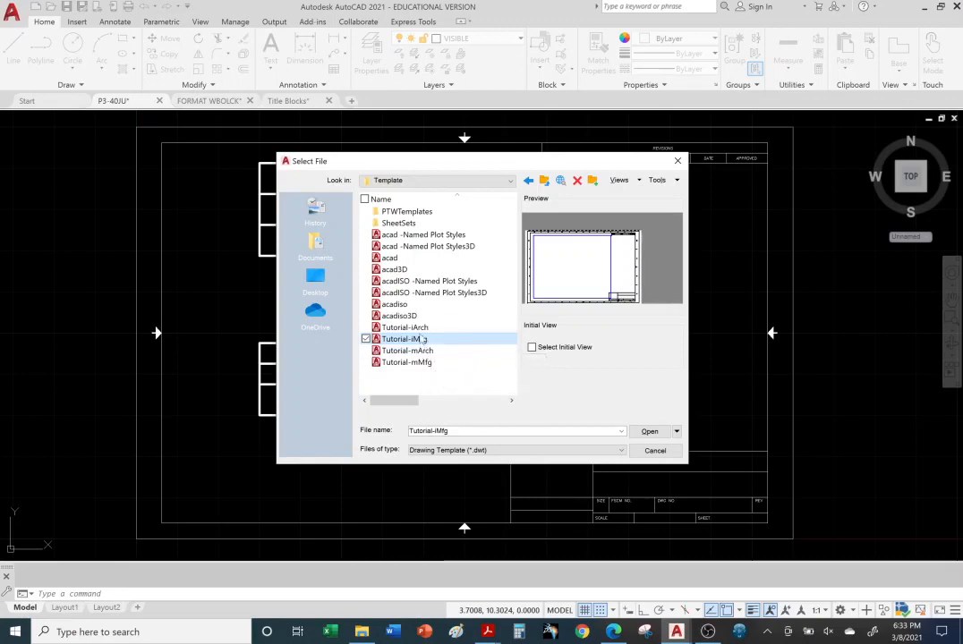
click(423, 331)
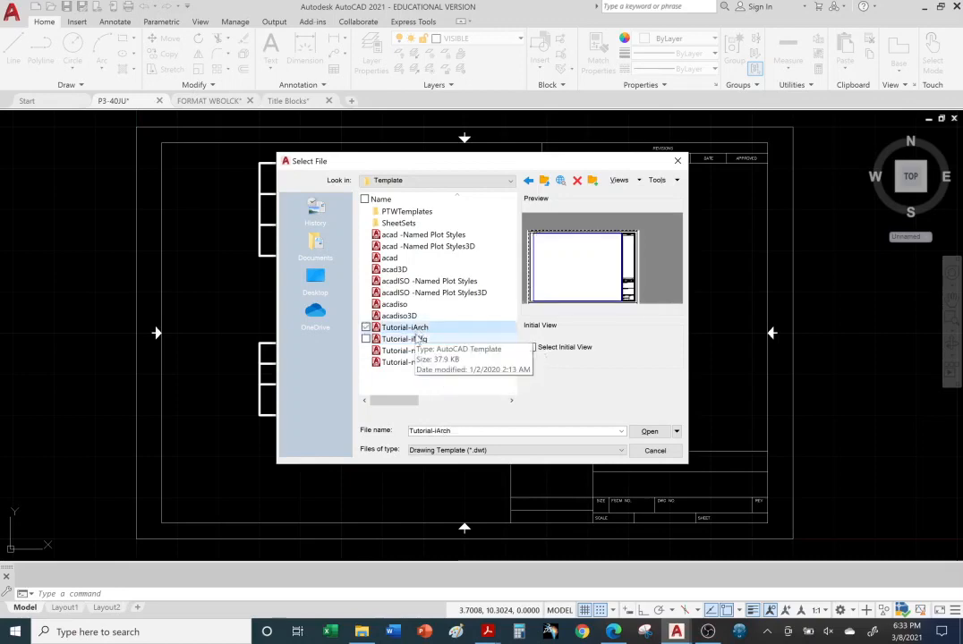
click(407, 339)
click(423, 352)
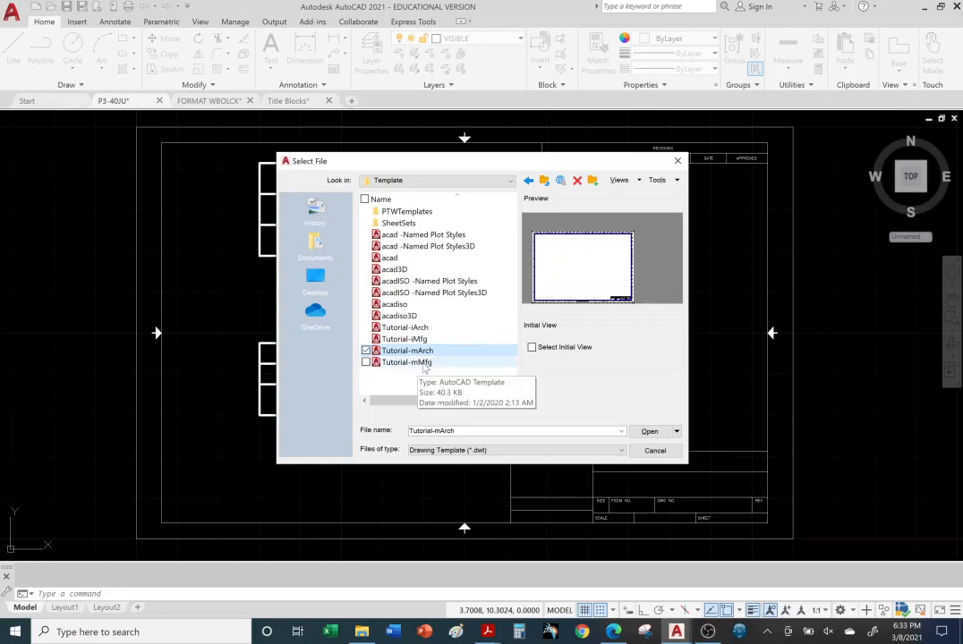
click(428, 363)
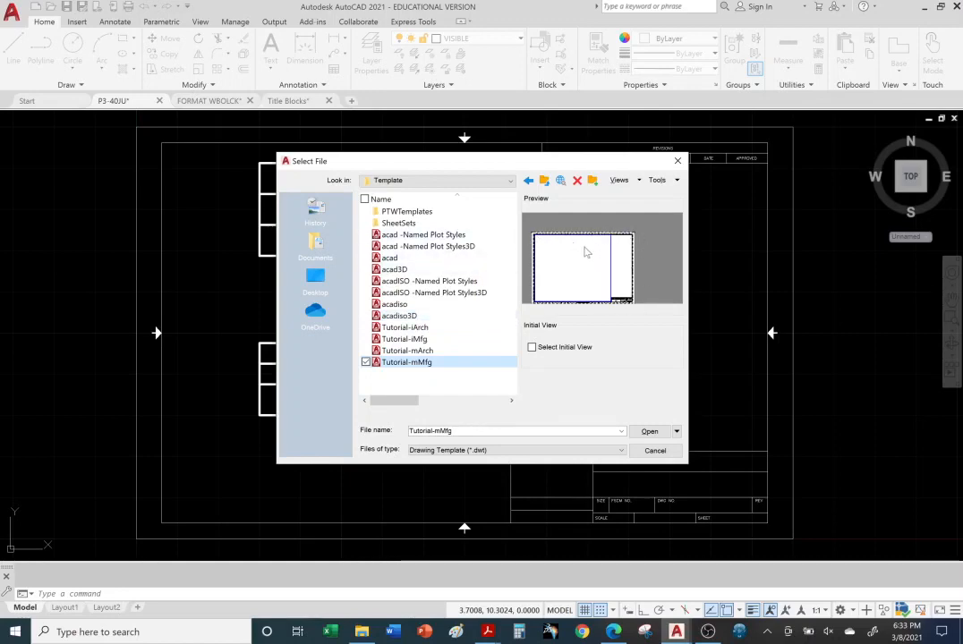
double_click(401, 212)
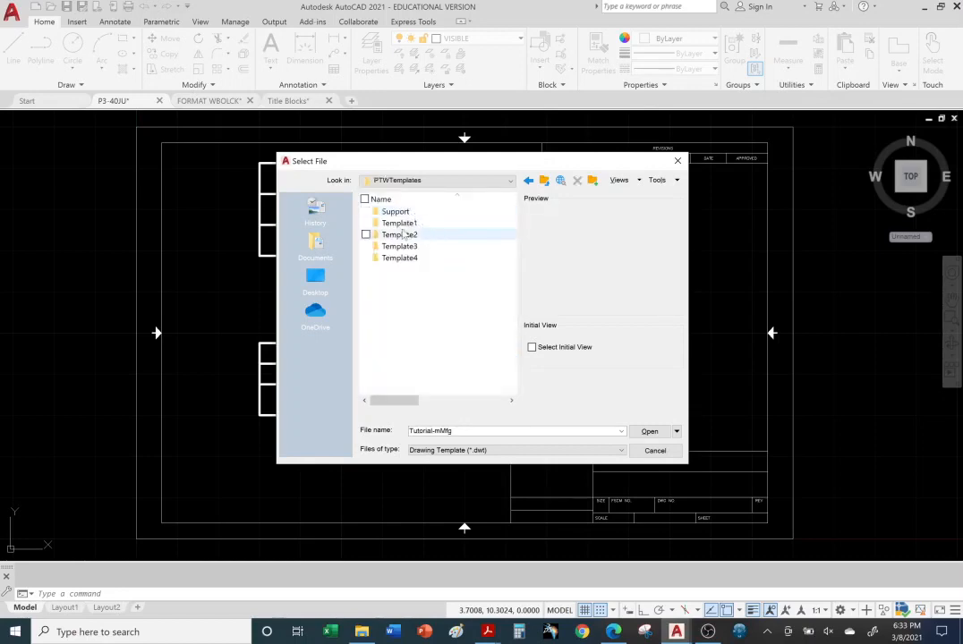
double_click(401, 223)
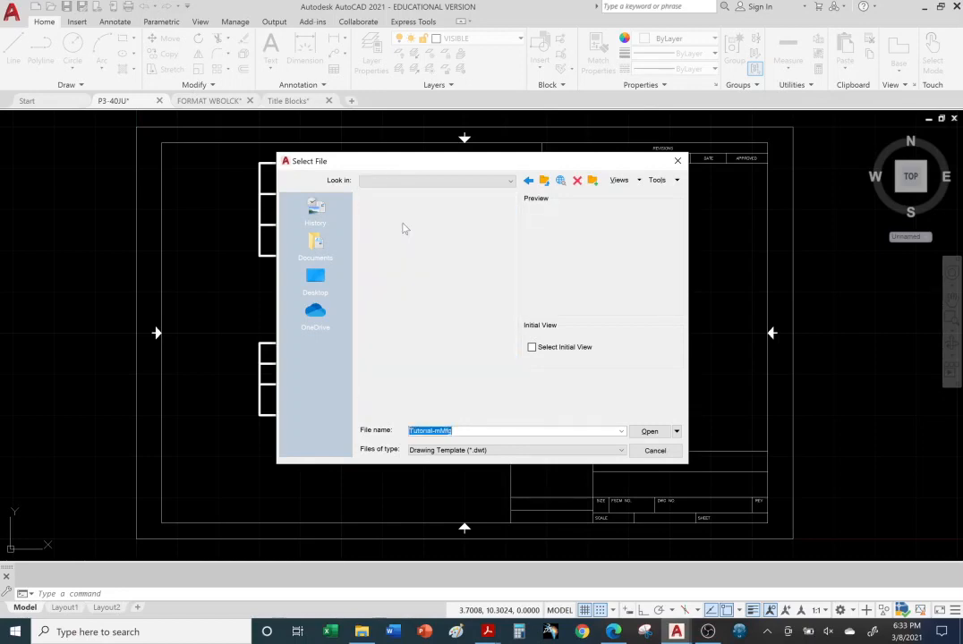
click(425, 180)
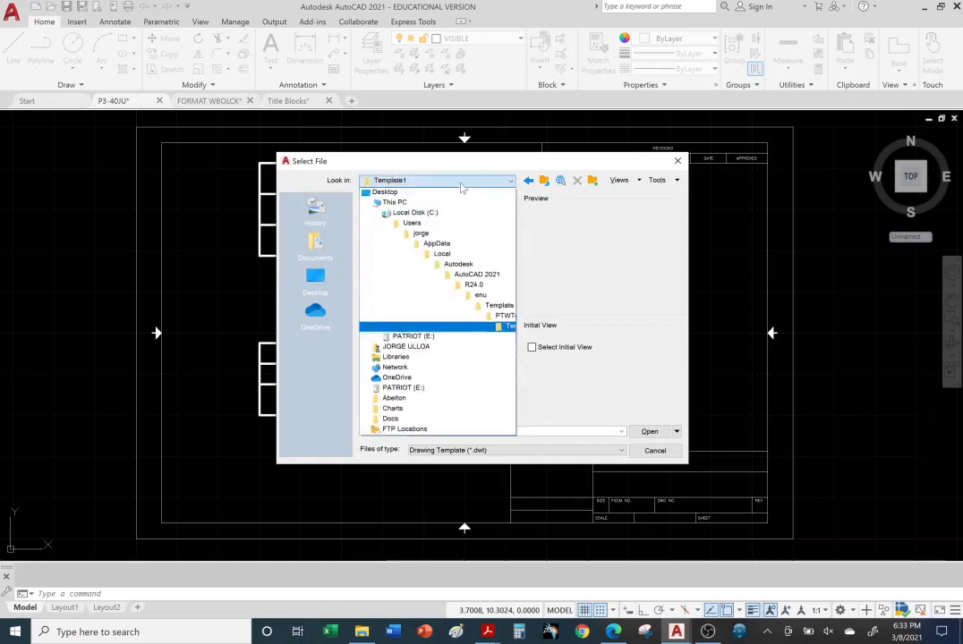
click(499, 307)
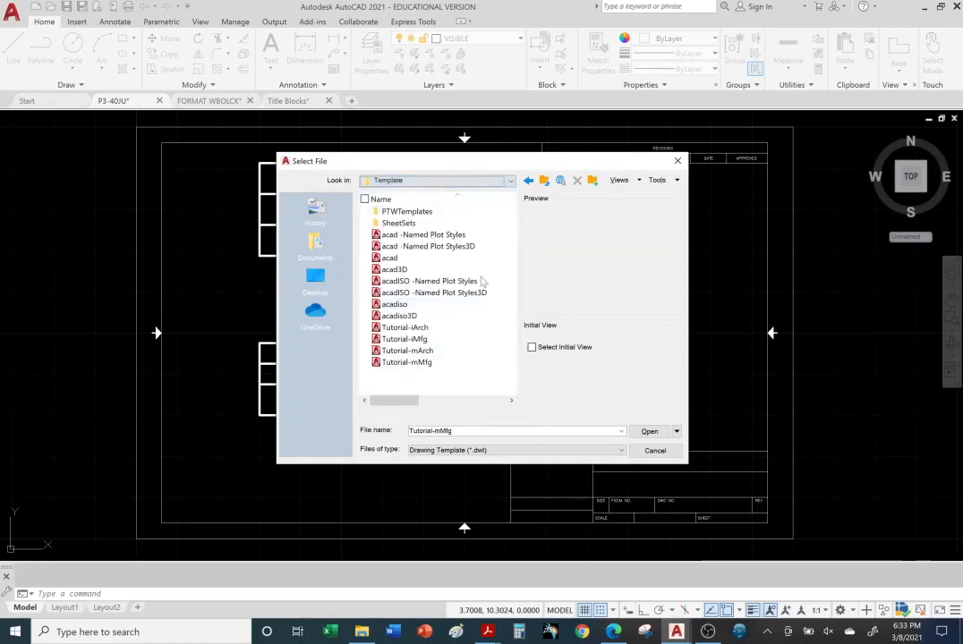
double_click(419, 213)
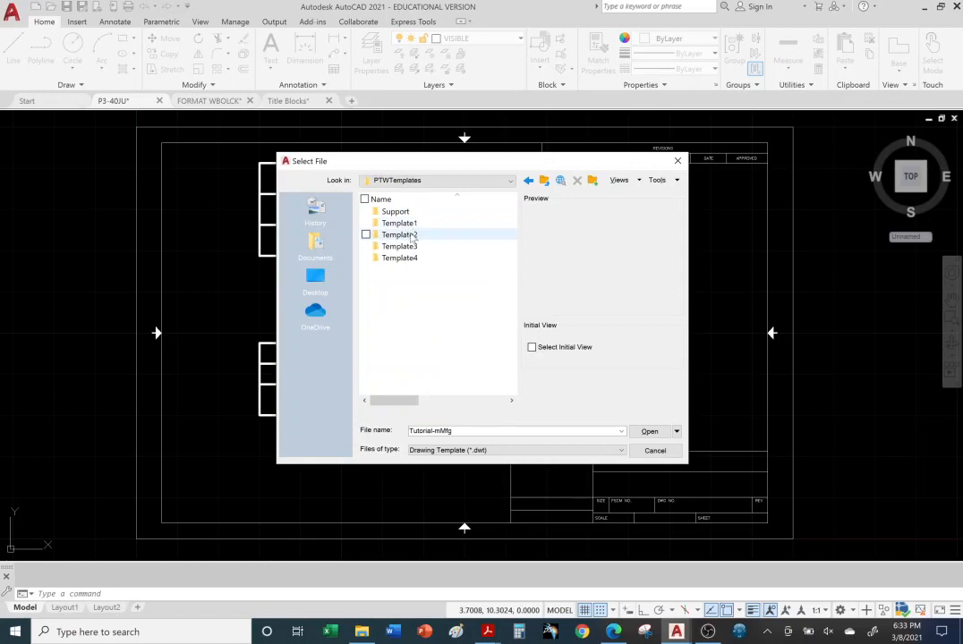
double_click(403, 234)
click(490, 180)
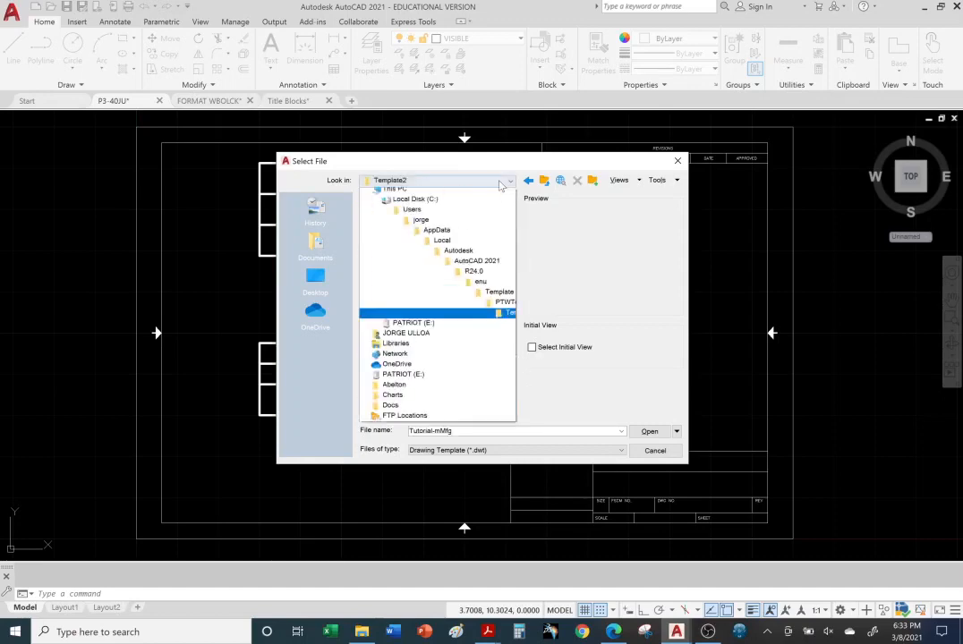
click(489, 307)
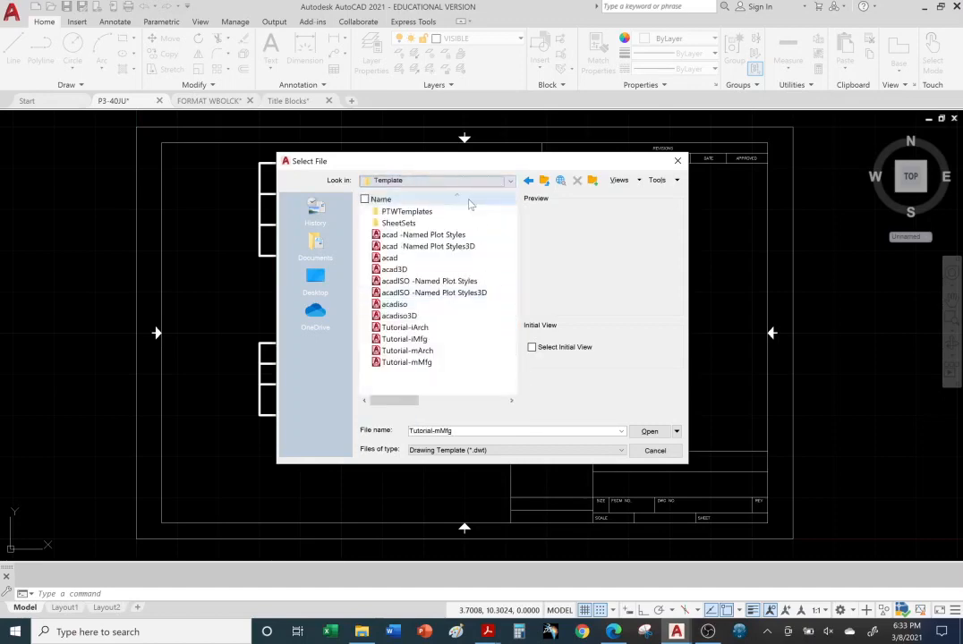
double_click(406, 222)
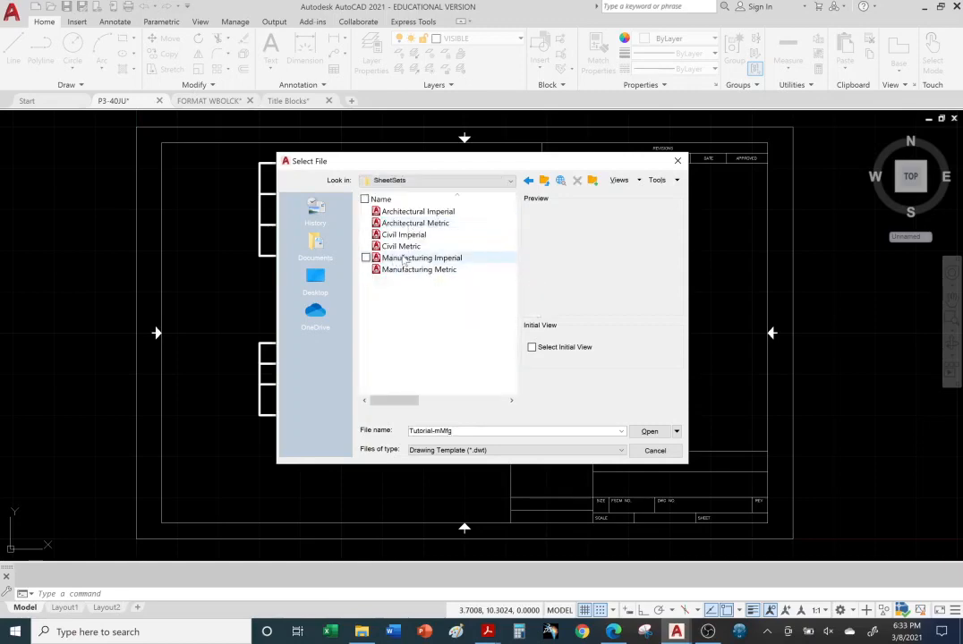
Preview the Architectural, Civil and Manufacturing SheetSets templates, then open Manufacturing Imperial
click(398, 212)
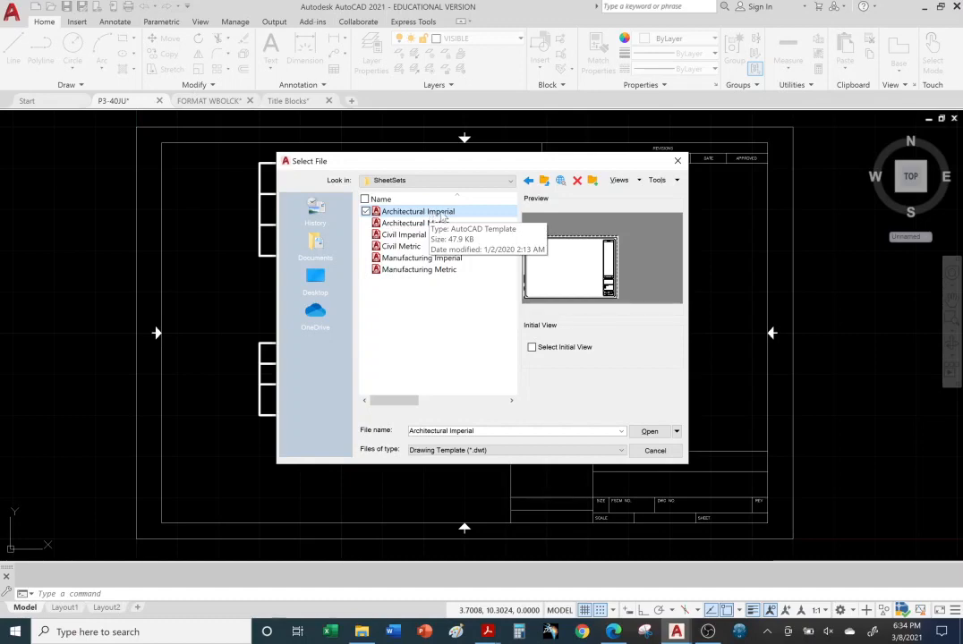
click(416, 223)
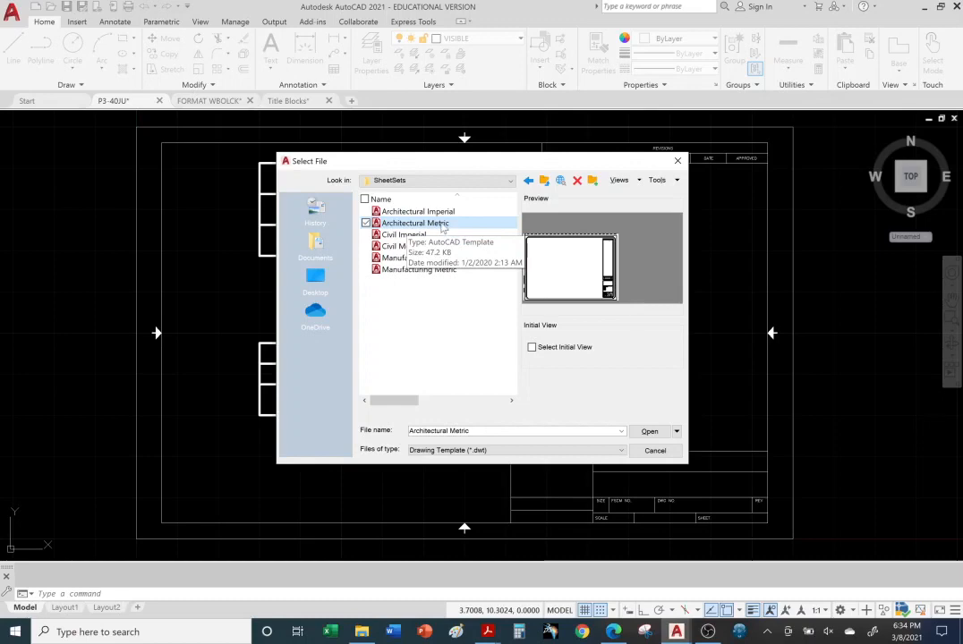
click(410, 235)
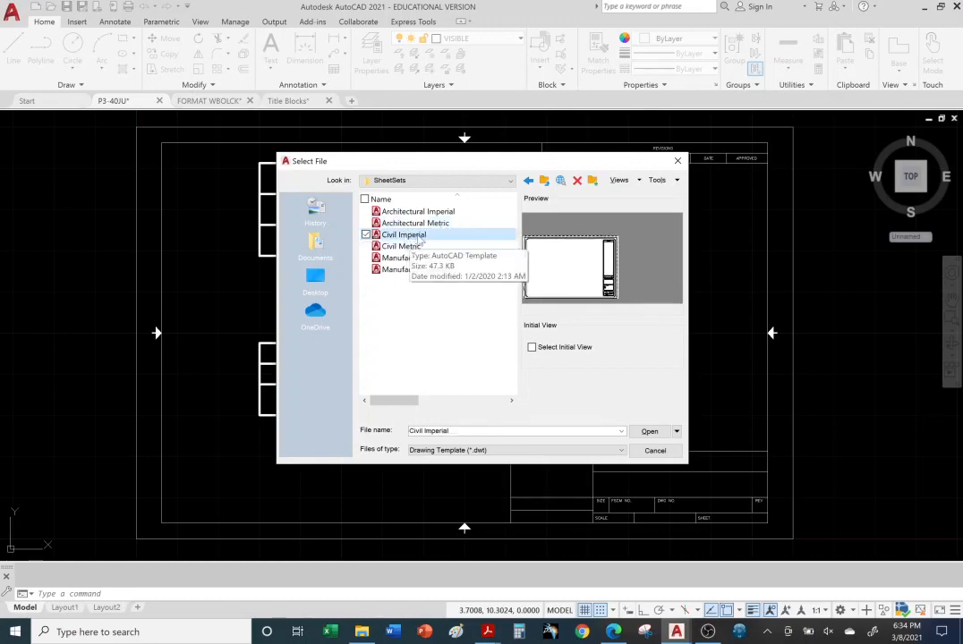
click(401, 247)
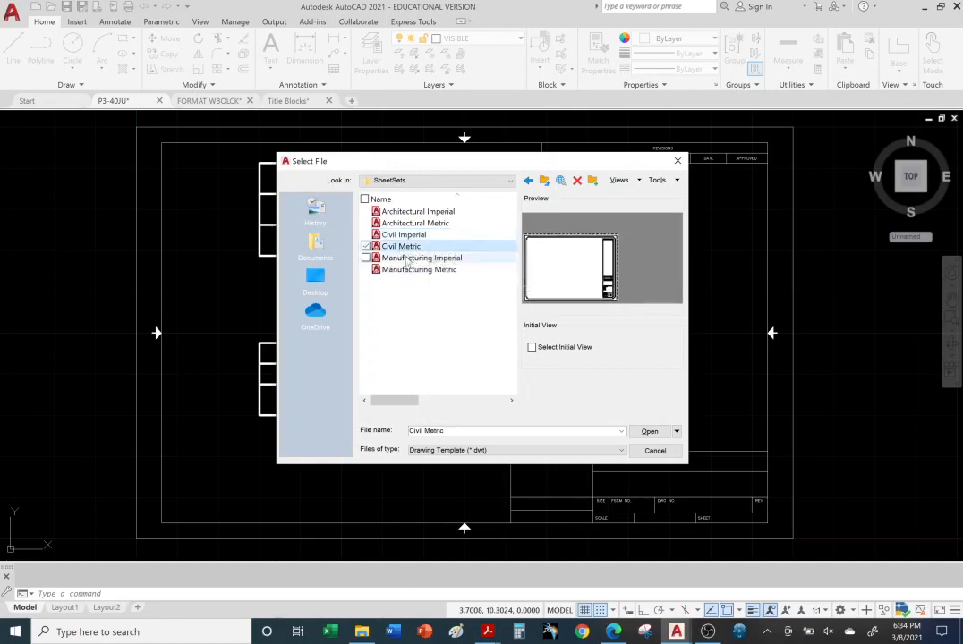
click(418, 258)
click(442, 262)
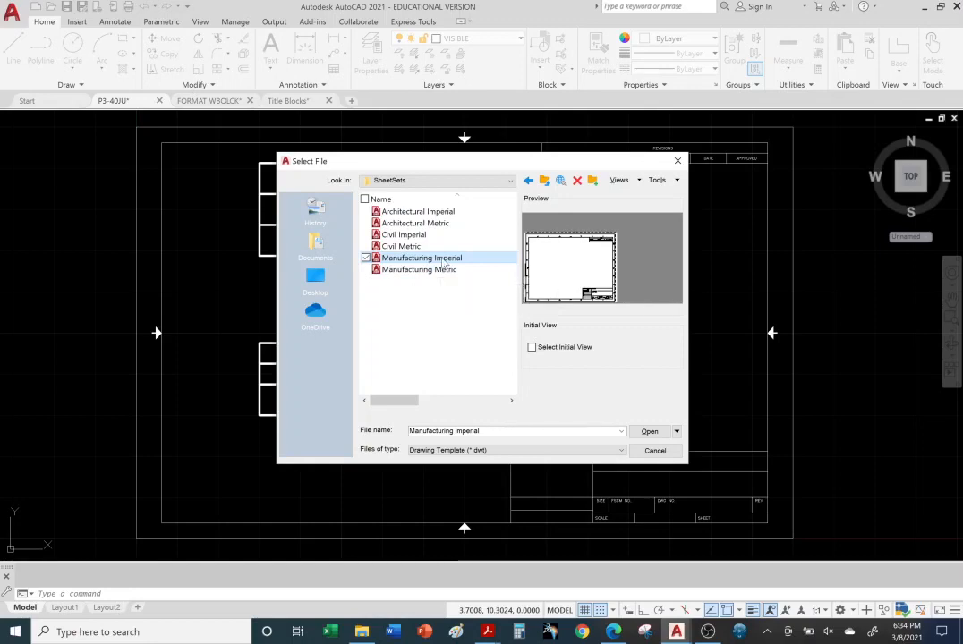
click(440, 272)
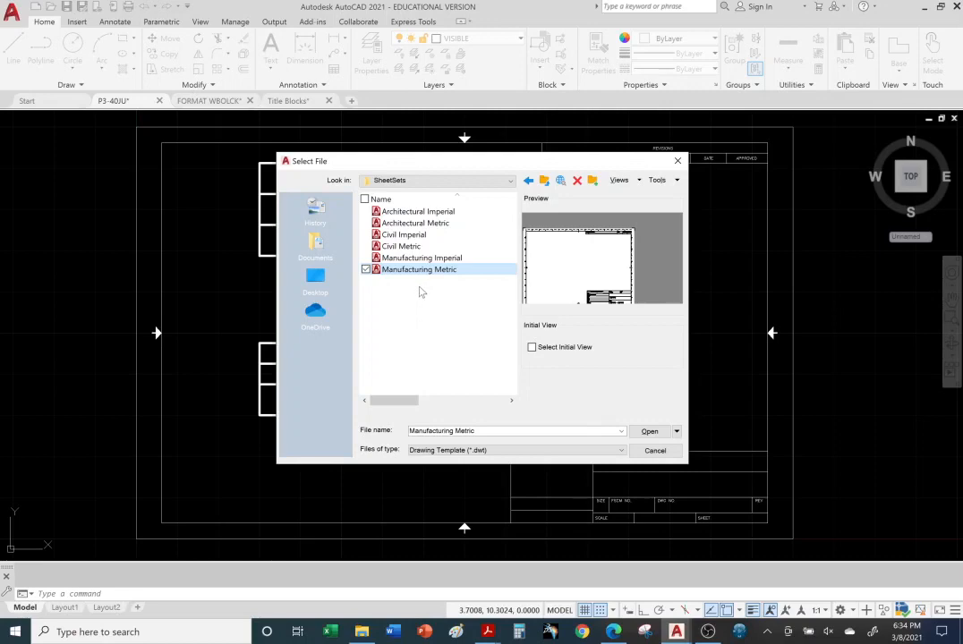
click(426, 260)
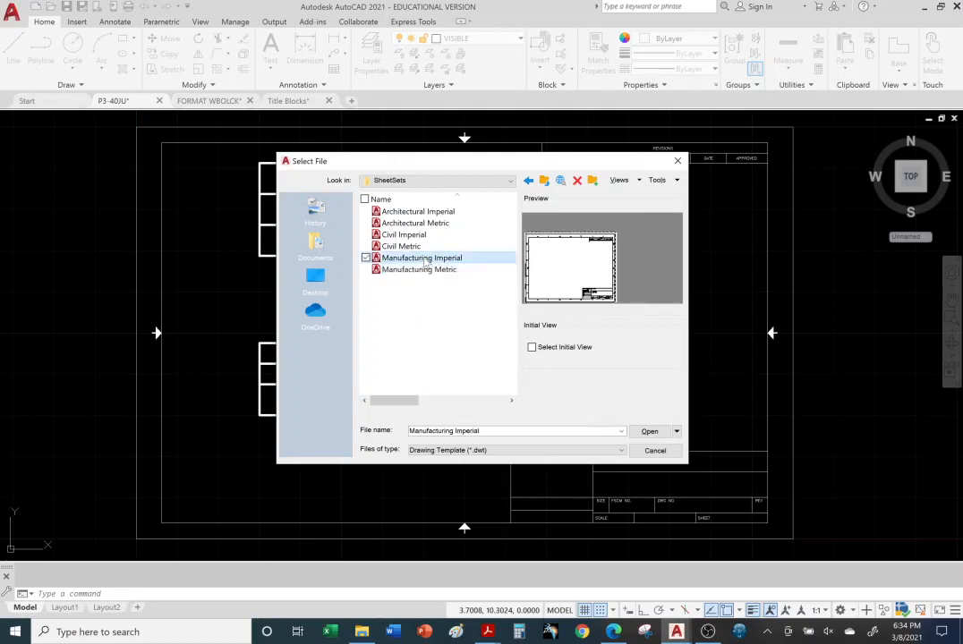
double_click(426, 259)
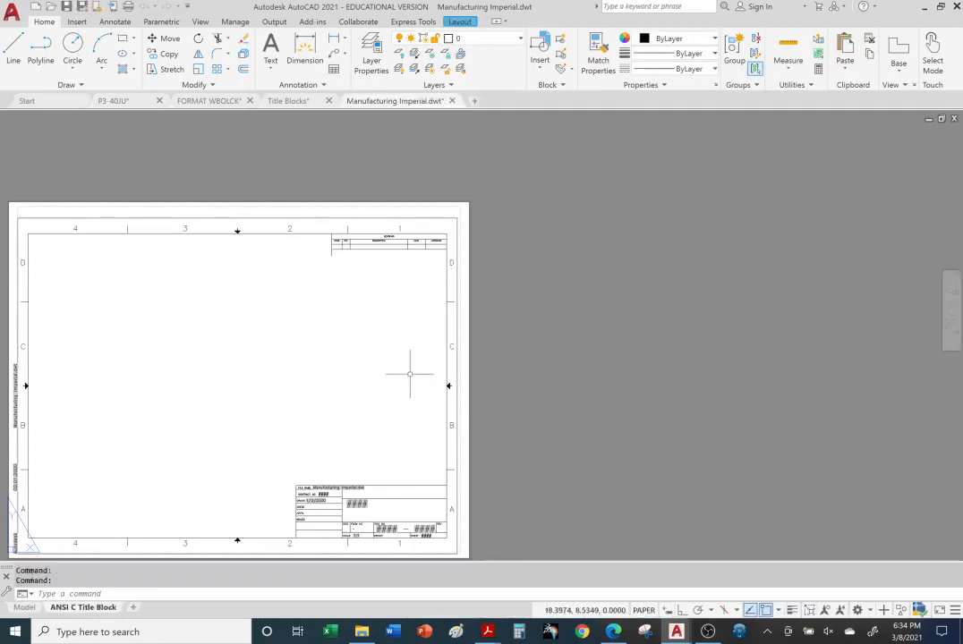
click(520, 40)
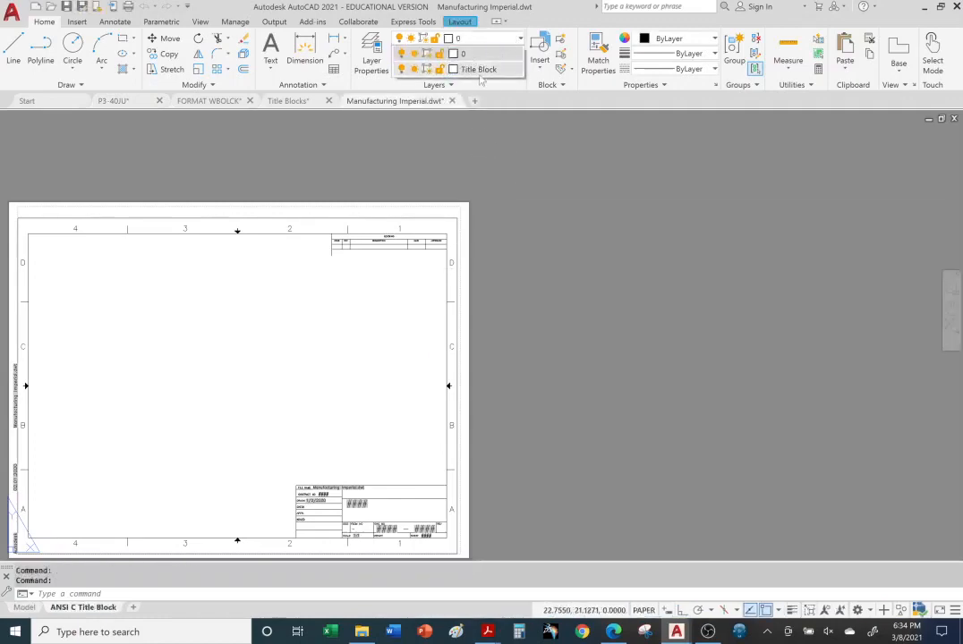
middle_drag(547, 348, 727, 303)
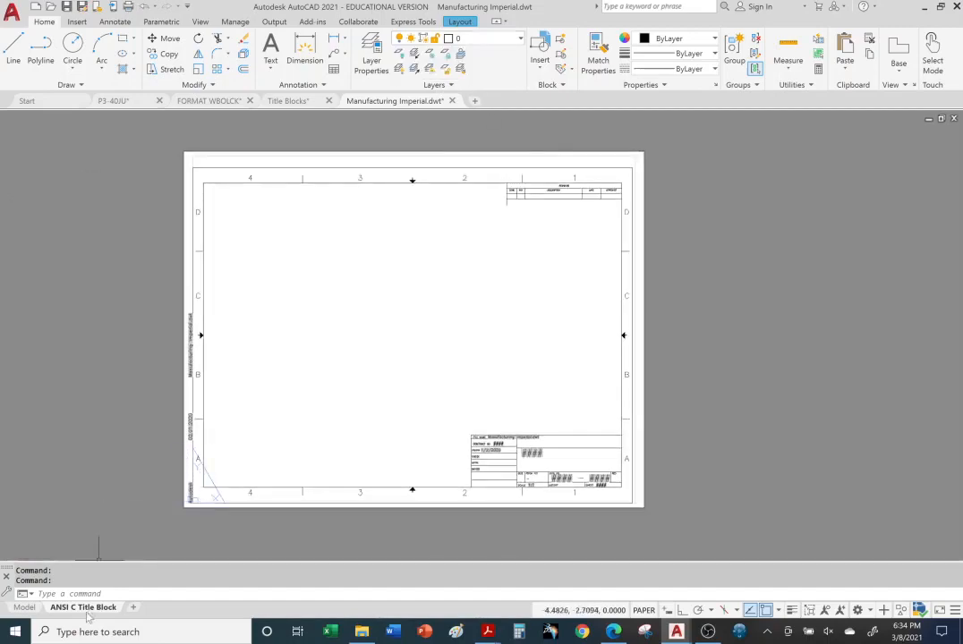
click(101, 492)
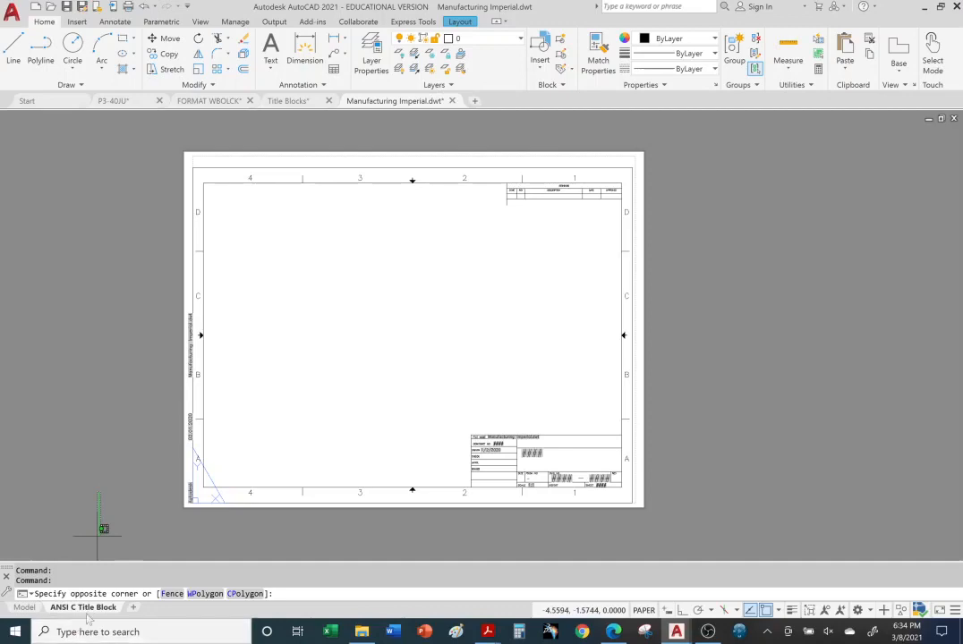
click(74, 505)
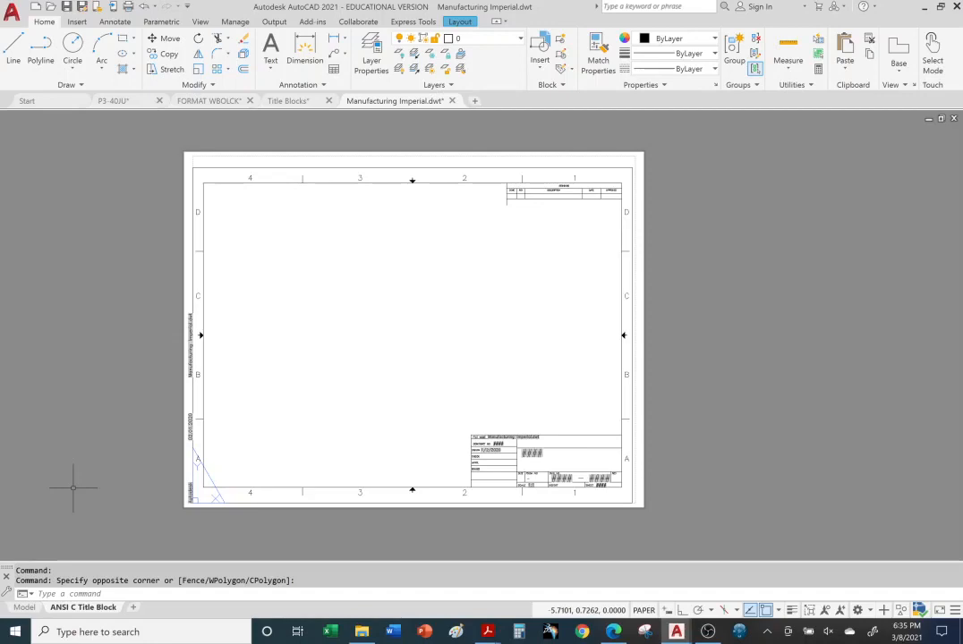
middle_drag(73, 488, 157, 494)
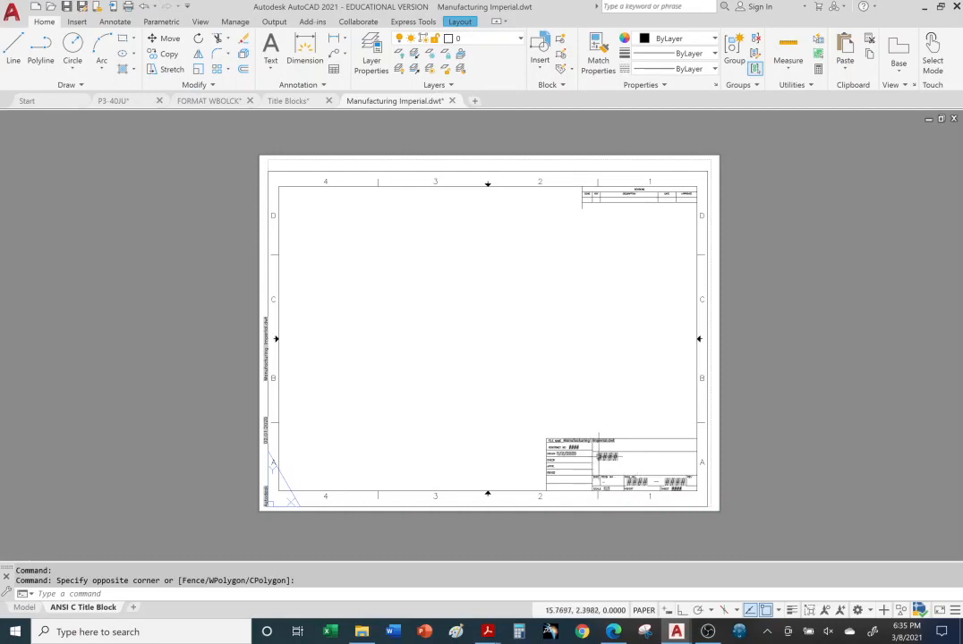
scroll(599, 454, down, 4)
scroll(605, 449, up, 6)
scroll(602, 454, up, 4)
double_click(629, 473)
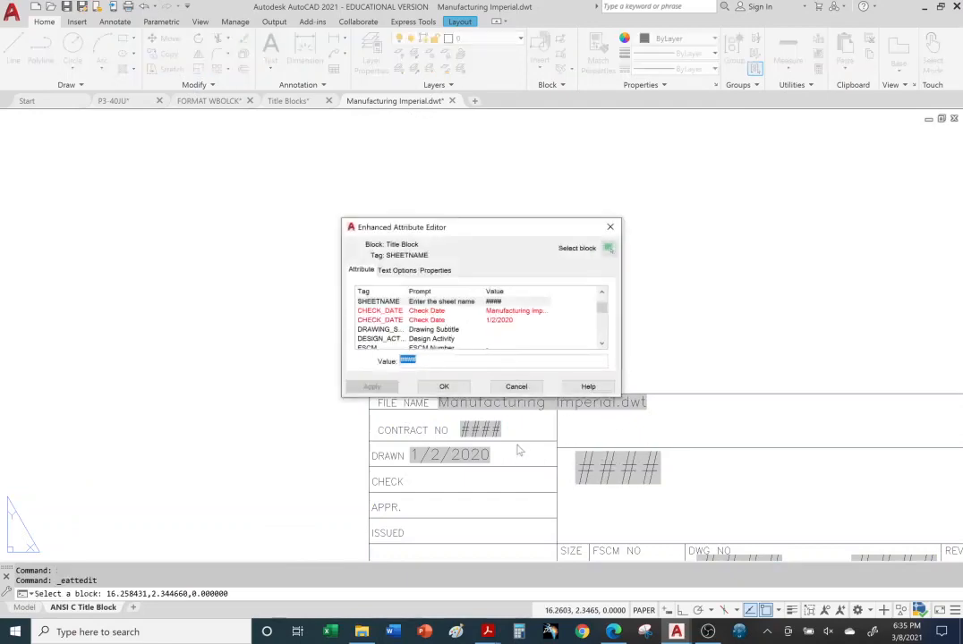
click(611, 228)
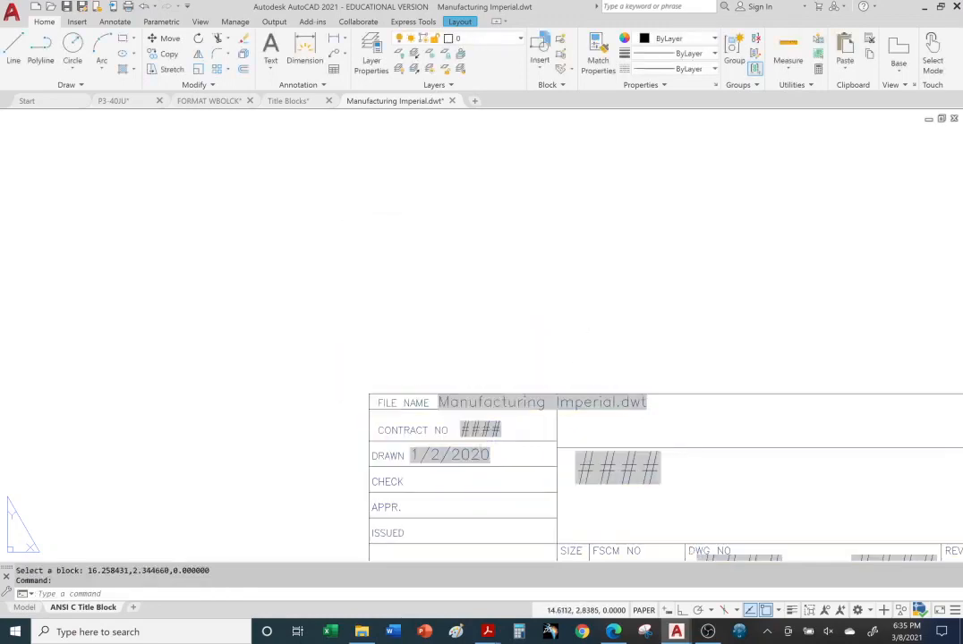
double_click(482, 429)
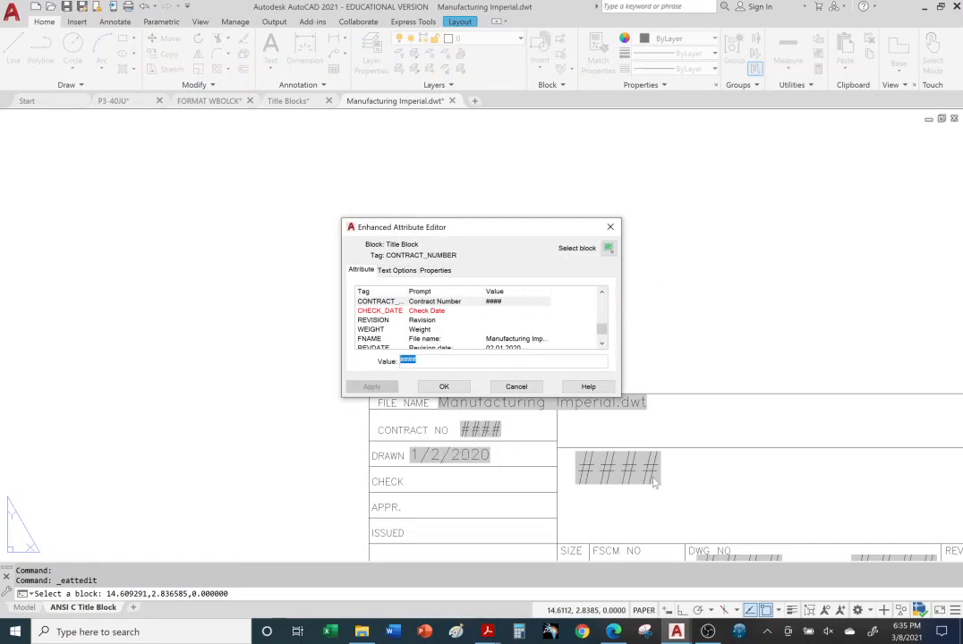
click(610, 227)
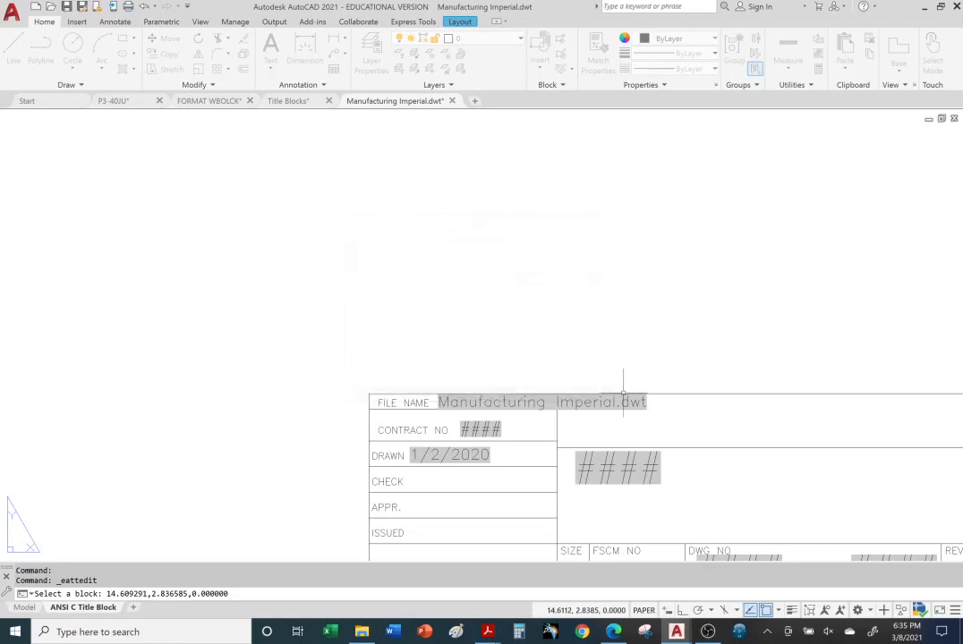
scroll(562, 315, up, 2)
scroll(562, 314, down, 4)
middle_drag(490, 260, 489, 317)
scroll(528, 306, down, 2)
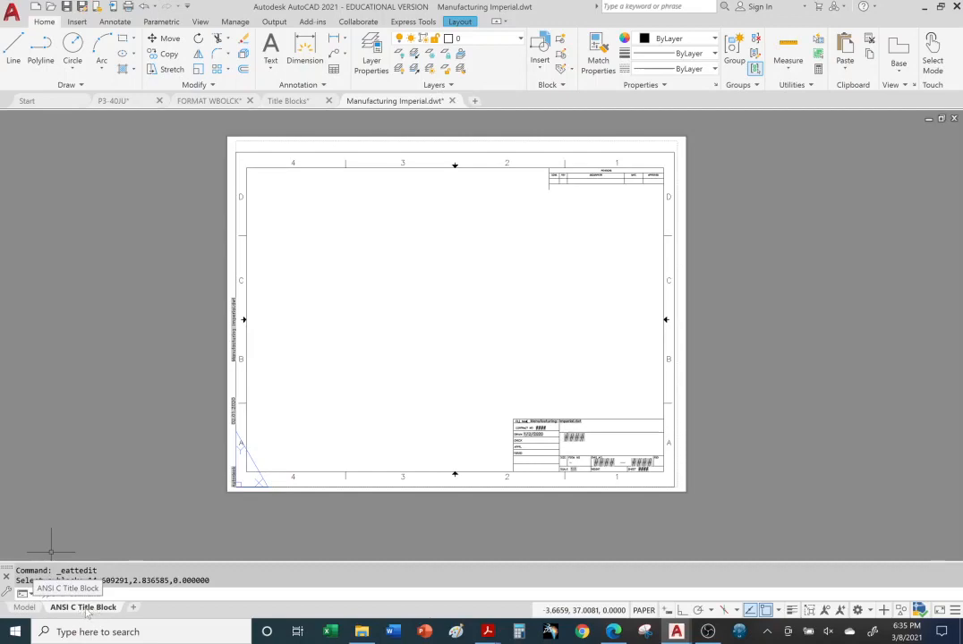
Draw a circle in model space, view the ANSI C Title Block layout, then return to P3-40JU
click(24, 608)
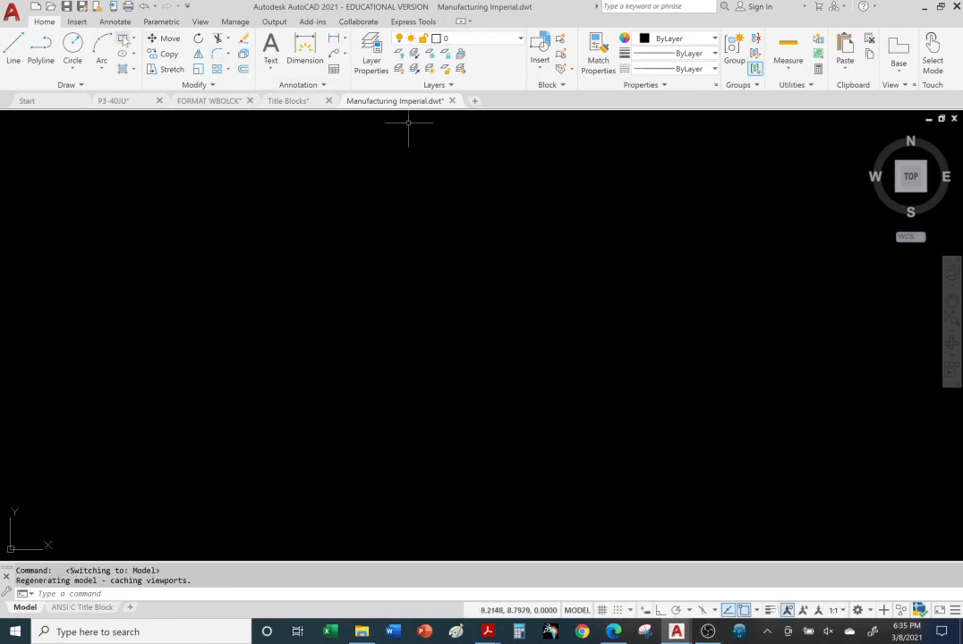
click(72, 44)
click(537, 366)
click(658, 391)
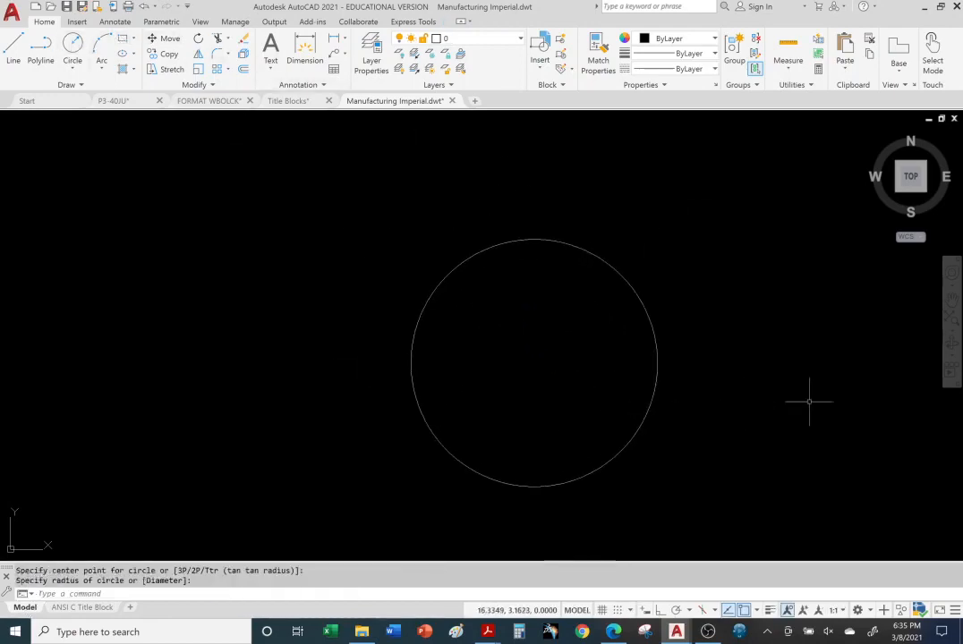
middle_drag(801, 396, 768, 350)
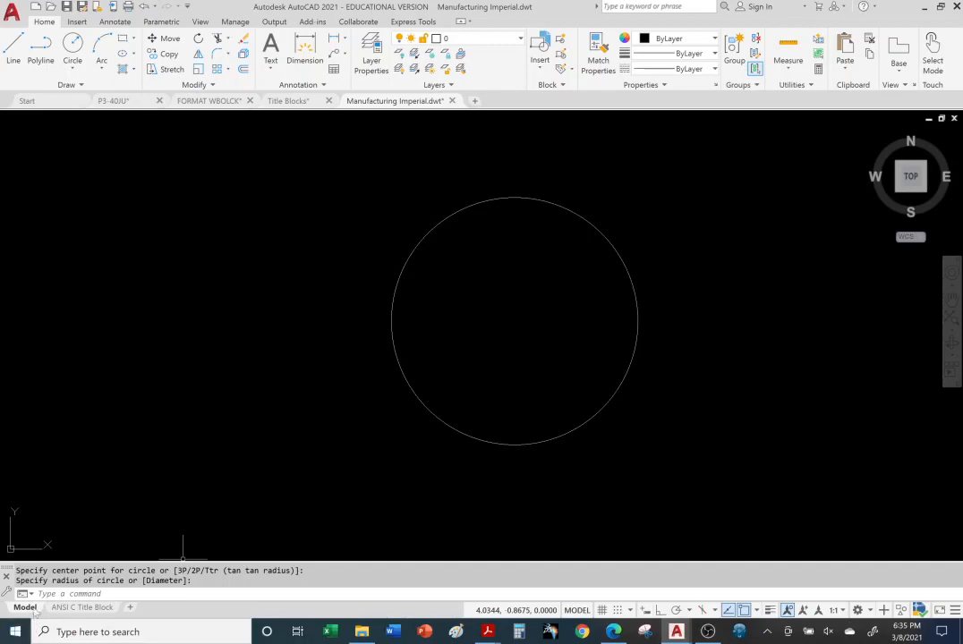
click(73, 609)
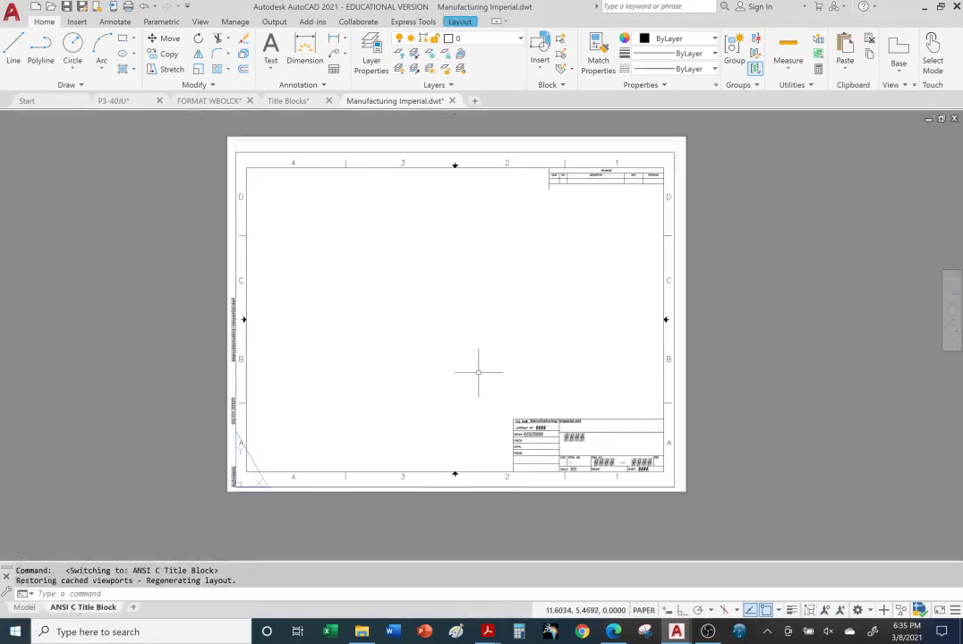
click(114, 100)
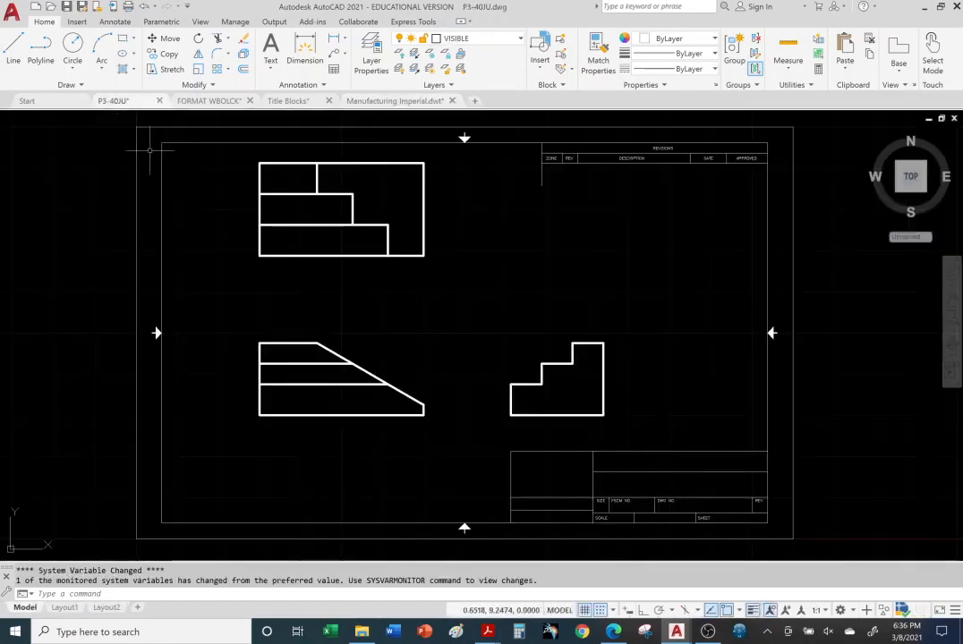
Show the P3-40JU model space, clearing the preview thumbnails and the empty selection window
mouse_move(117, 103)
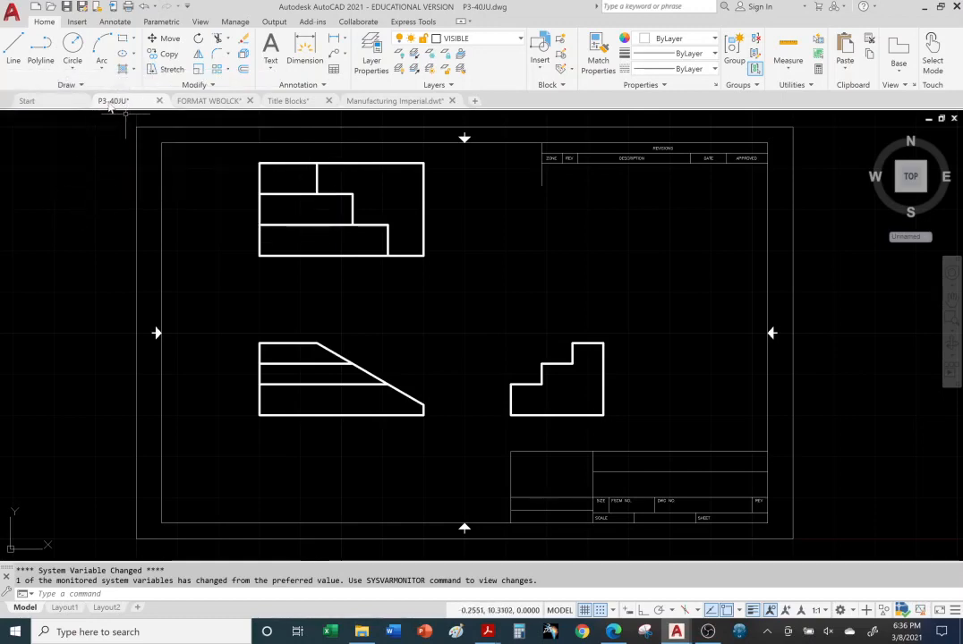
click(77, 254)
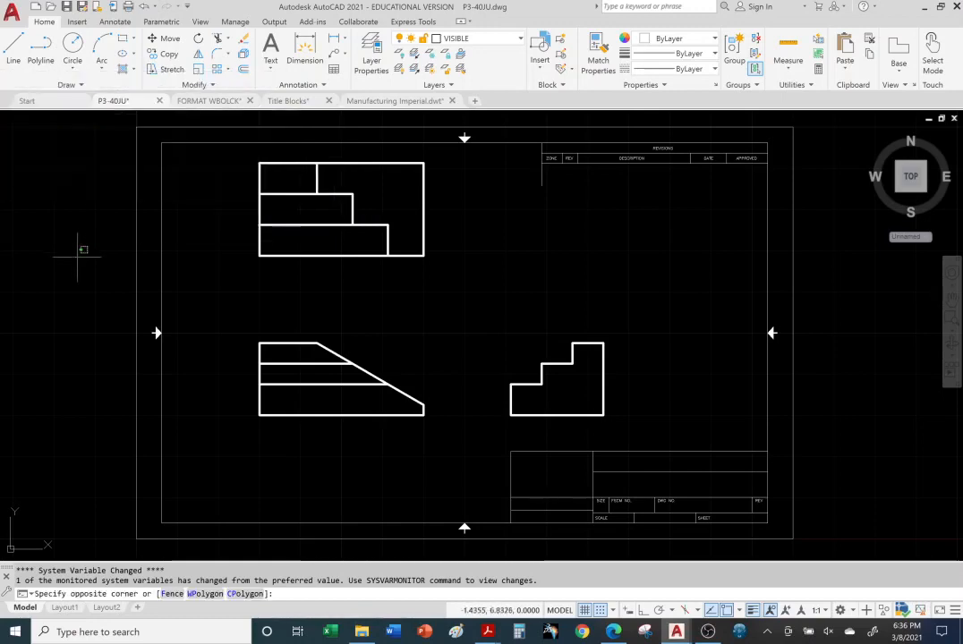
click(54, 452)
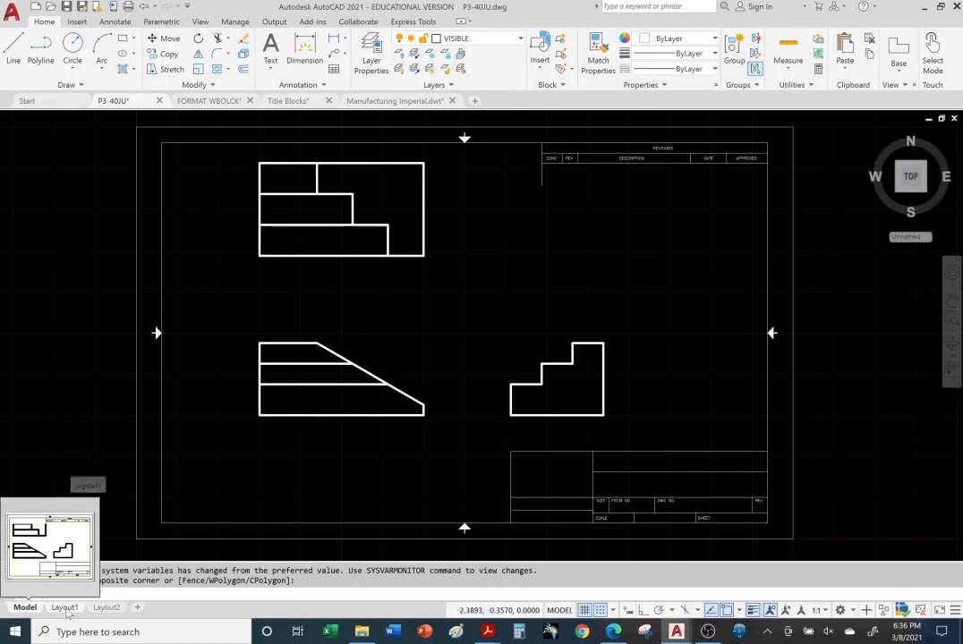
Check the A-size Layout1 sheet, then view the B SIZE (11 X 17) Layout2
click(65, 608)
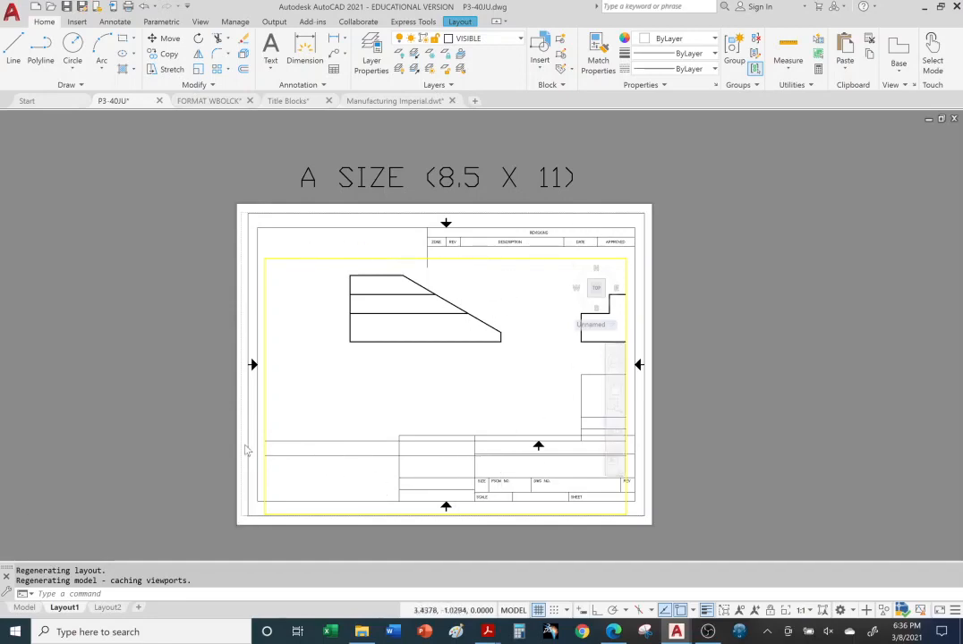
click(107, 607)
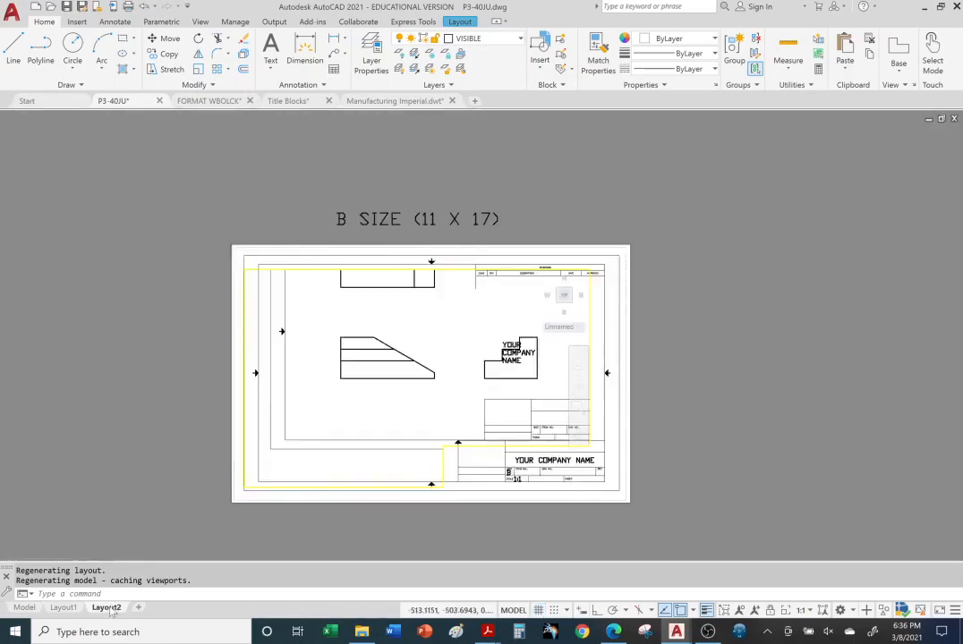
Pan the views right and up in the Layout2 viewport, then go back to A-size Layout1
mouse_move(235, 354)
middle_down()
mouse_move(285, 336)
mouse_move(262, 338)
middle_up()
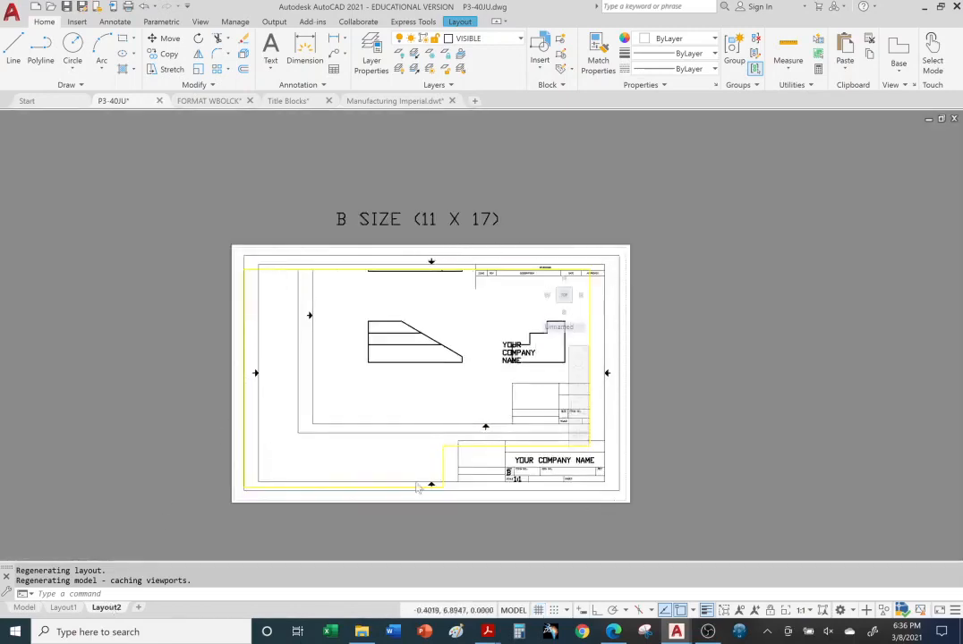
click(63, 608)
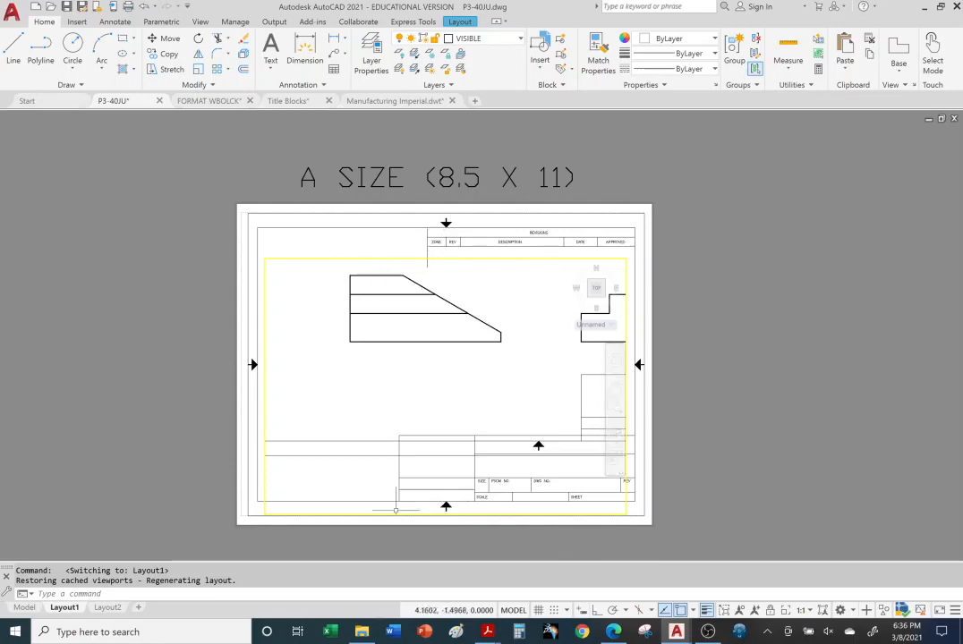
Recentre the staircase views in the Layout1 viewport and zoom them out
click(451, 367)
click(447, 361)
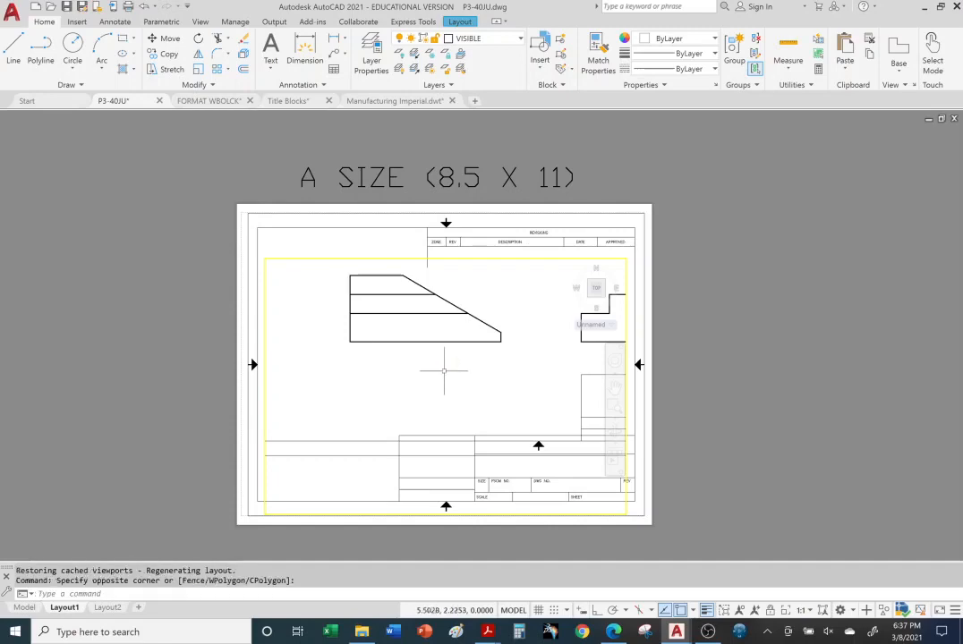
middle_drag(411, 354, 273, 402)
mouse_move(488, 318)
middle_down()
mouse_move(340, 381)
mouse_move(485, 450)
mouse_move(441, 386)
mouse_move(440, 369)
mouse_move(544, 372)
mouse_move(430, 409)
mouse_move(380, 367)
mouse_move(415, 331)
mouse_move(459, 356)
mouse_move(451, 372)
middle_up()
scroll(450, 372, down, 7)
scroll(476, 349, up, 7)
scroll(476, 349, down, 8)
scroll(476, 349, up, 7)
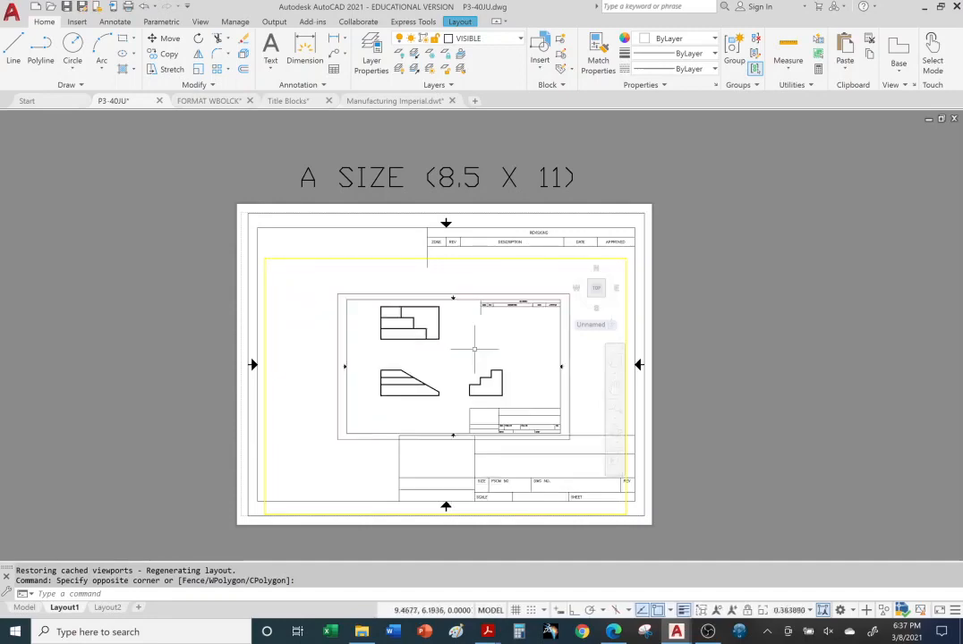
scroll(475, 346, down, 4)
Return to paper space and zoom around the A-size sheet
double_click(761, 226)
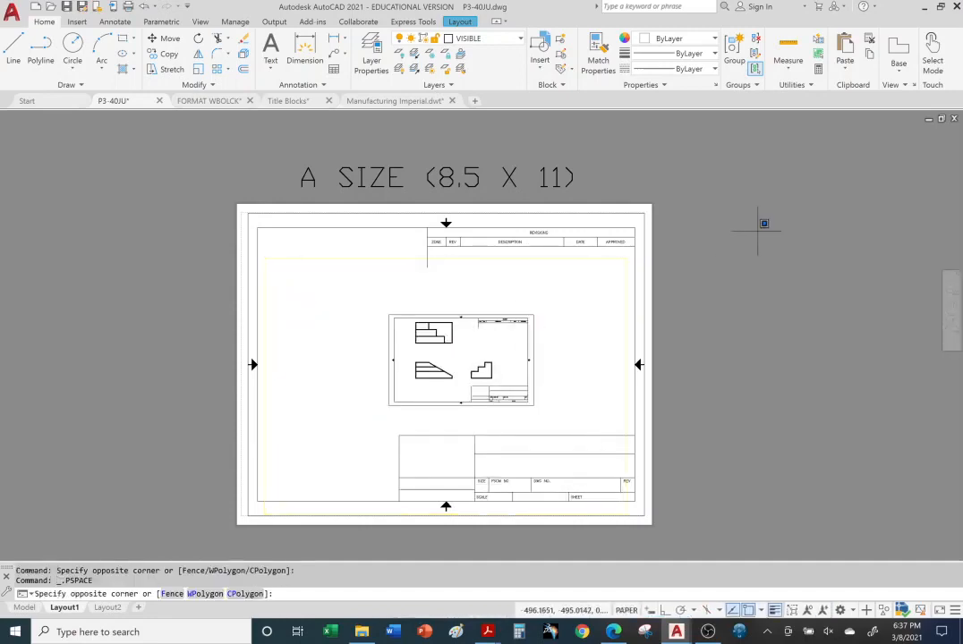
click(759, 230)
scroll(636, 307, down, 6)
scroll(637, 307, up, 9)
scroll(636, 307, down, 6)
scroll(618, 309, up, 5)
scroll(576, 312, down, 3)
scroll(557, 313, up, 4)
scroll(535, 320, down, 2)
scroll(535, 320, up, 2)
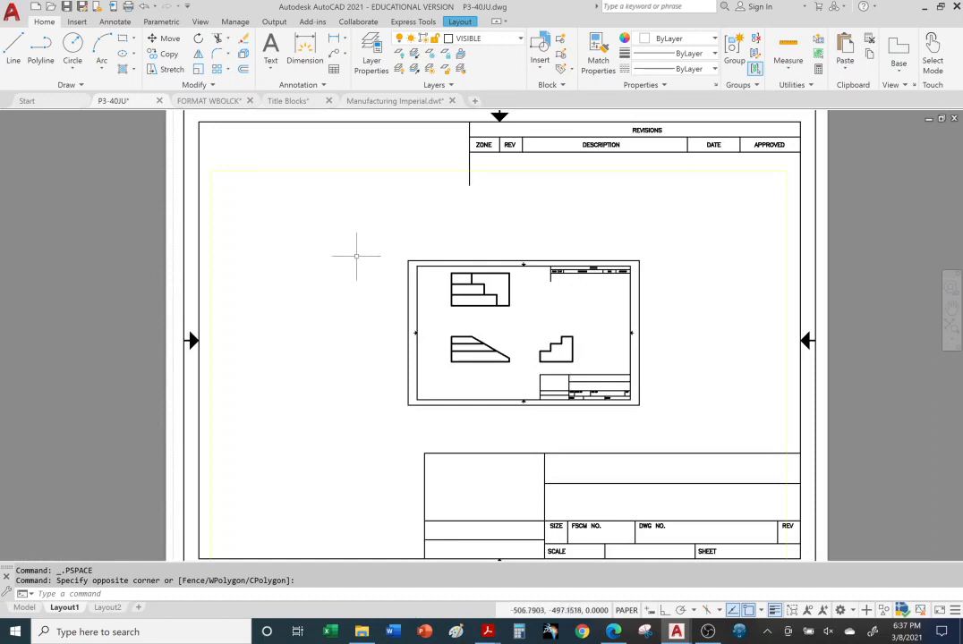
Reactivate the viewport and zoom out until the whole model-space sheet fits
double_click(356, 256)
scroll(394, 291, down, 4)
scroll(397, 292, down, 8)
scroll(396, 292, up, 12)
scroll(395, 292, up, 4)
scroll(387, 295, down, 6)
scroll(379, 308, up, 2)
scroll(450, 311, down, 2)
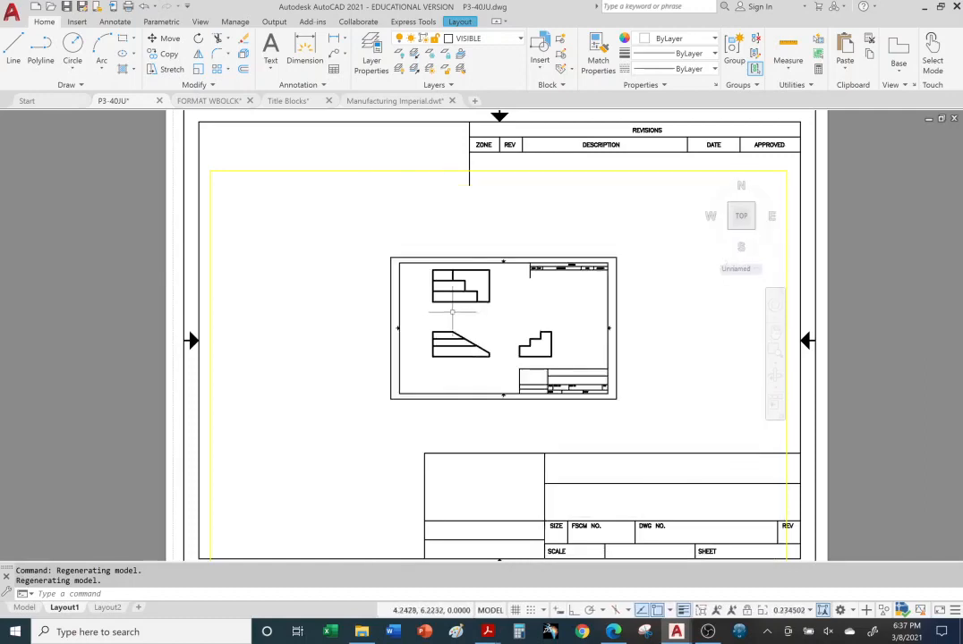
Return to paper space, shift the sheet right, and go to model space
double_click(99, 302)
scroll(103, 305, down, 2)
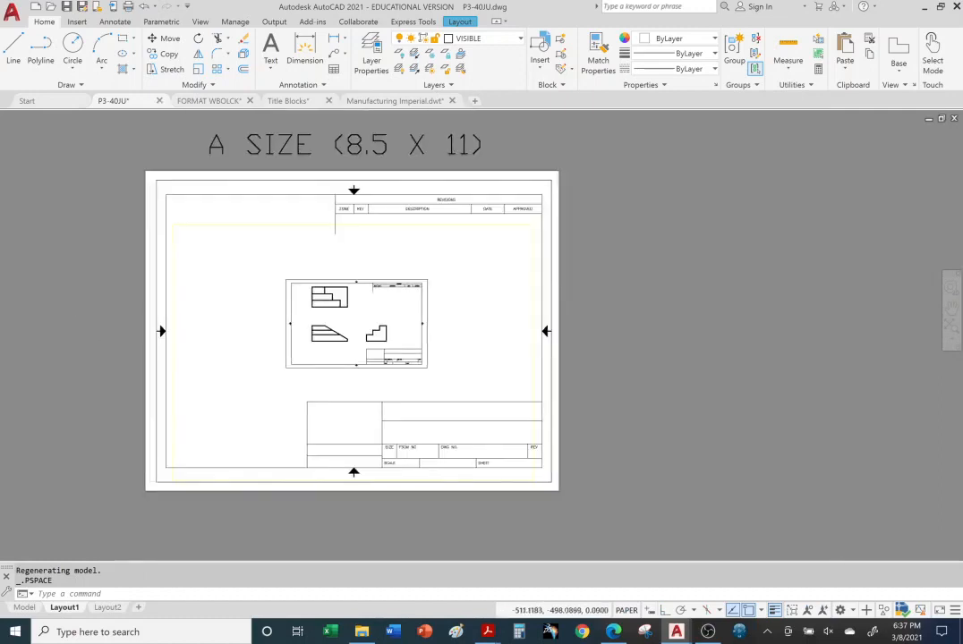
middle_drag(100, 315, 163, 314)
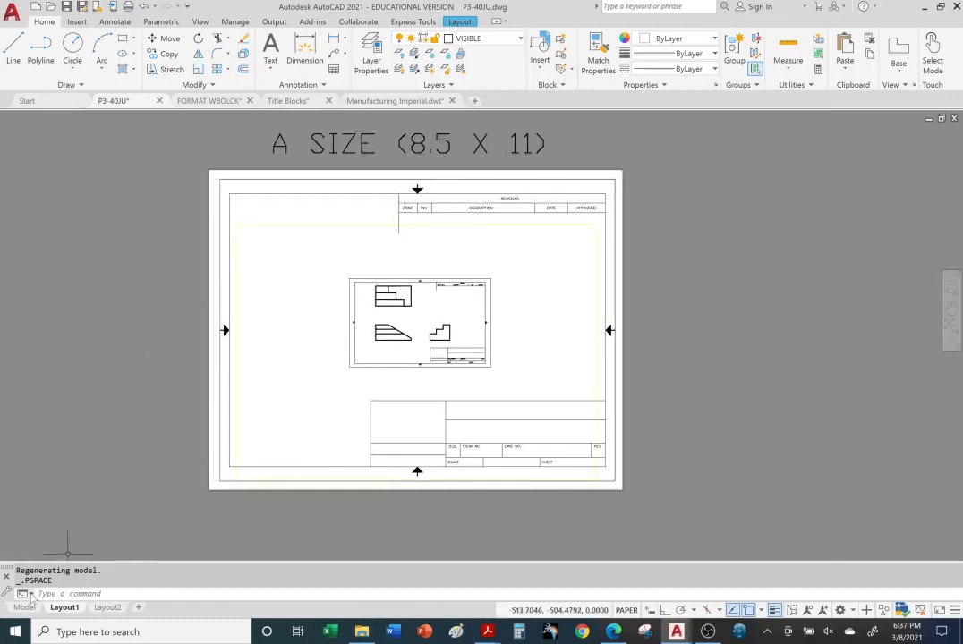
click(25, 607)
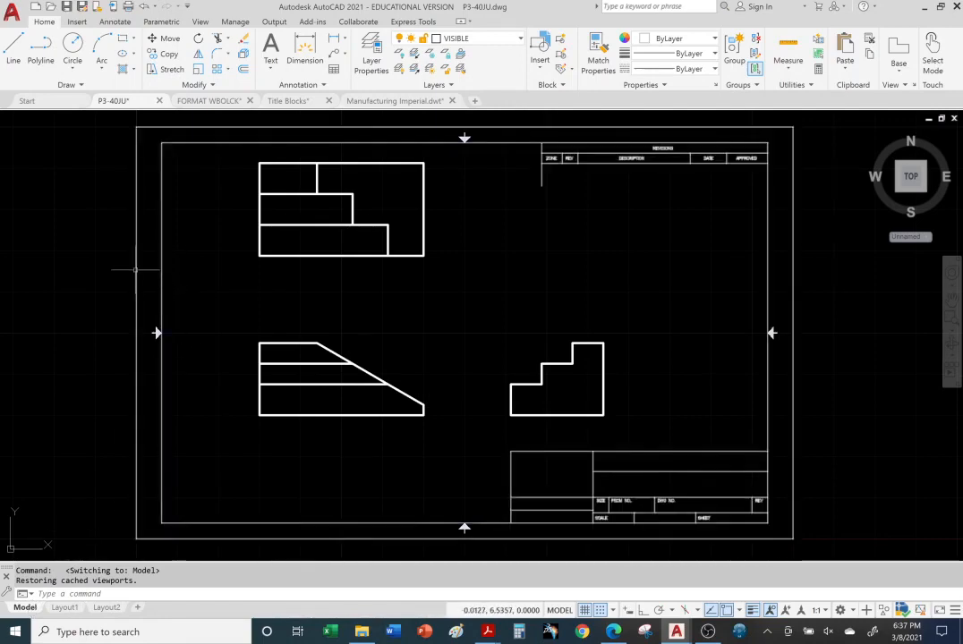
Erase the model-space title block border around the three views and return to Layout1
click(137, 270)
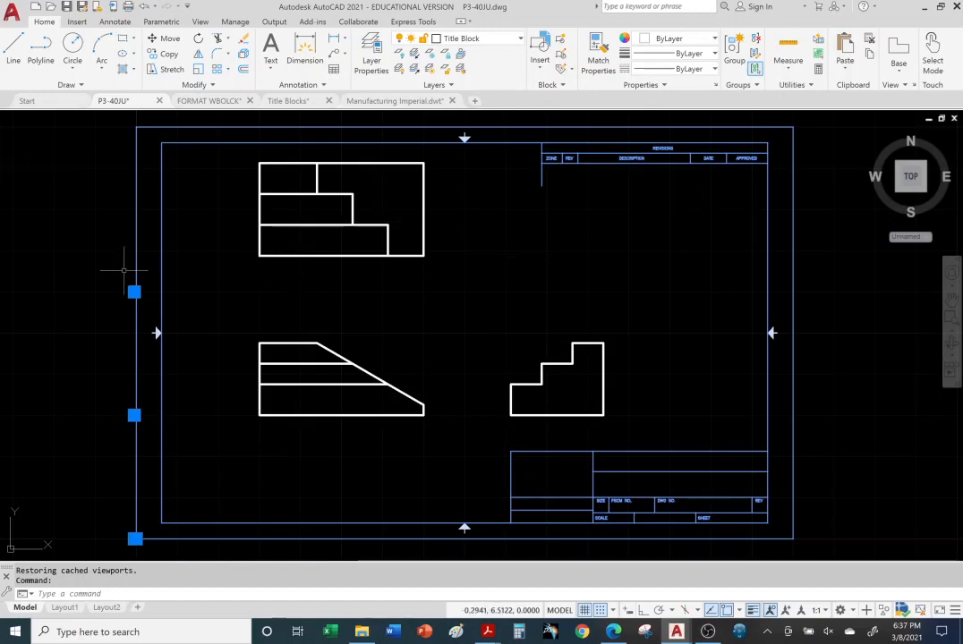
key(Delete)
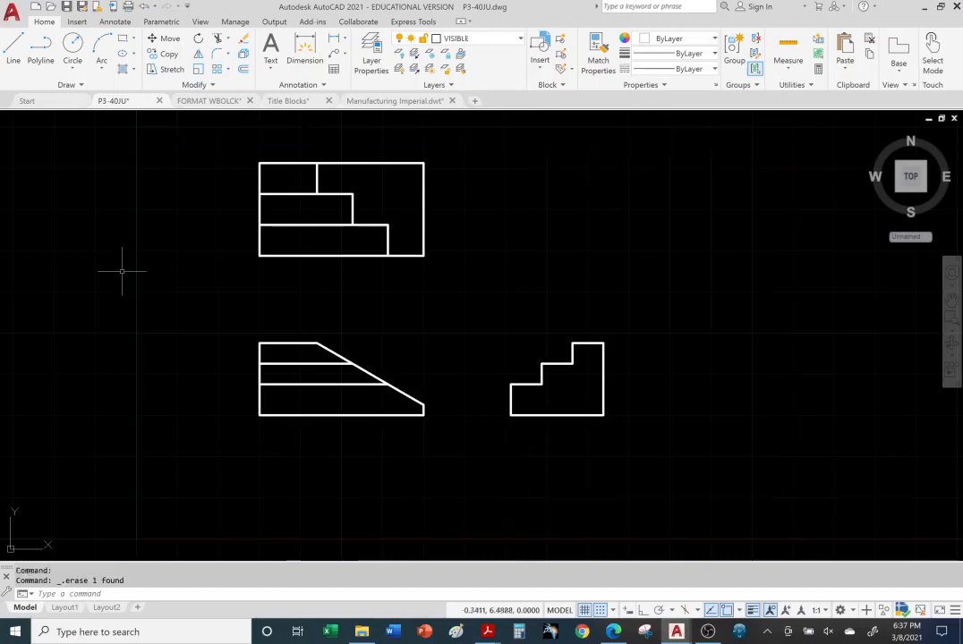
mouse_move(65, 609)
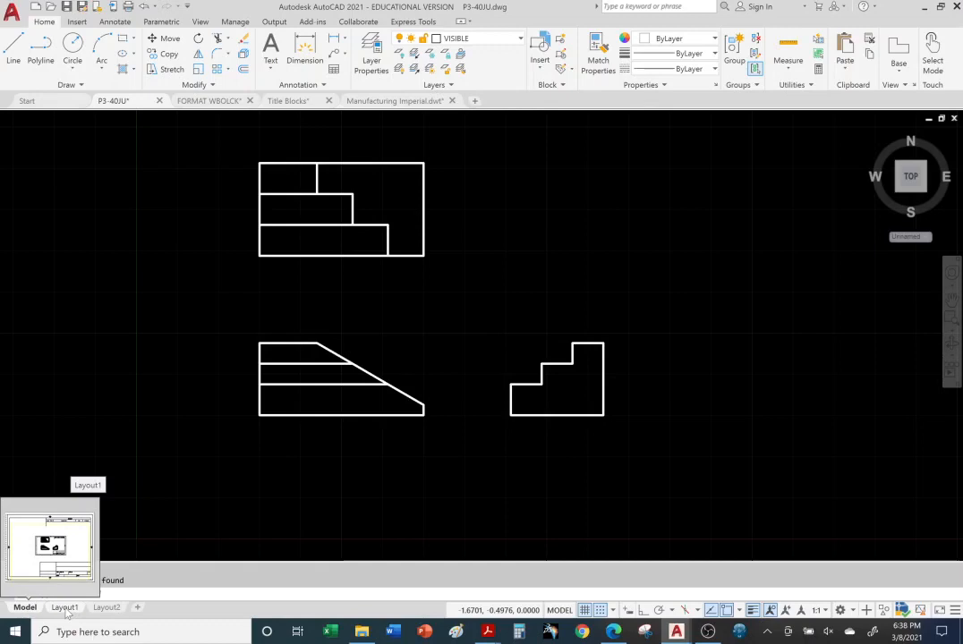
click(64, 607)
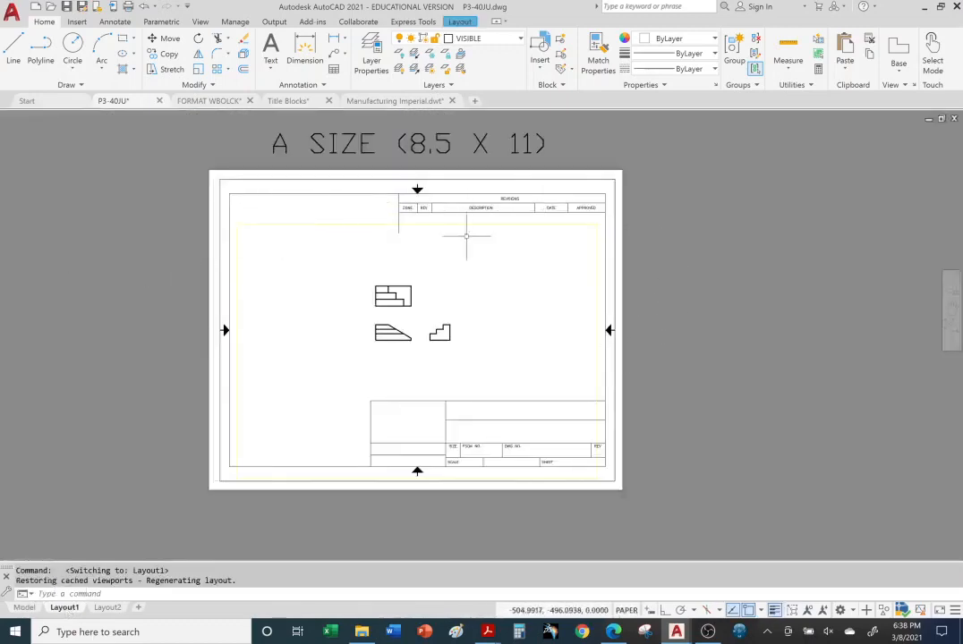
Activate the Layout1 viewport and zoom the views to about 0.367 scale above the title block
double_click(448, 297)
scroll(425, 316, up, 6)
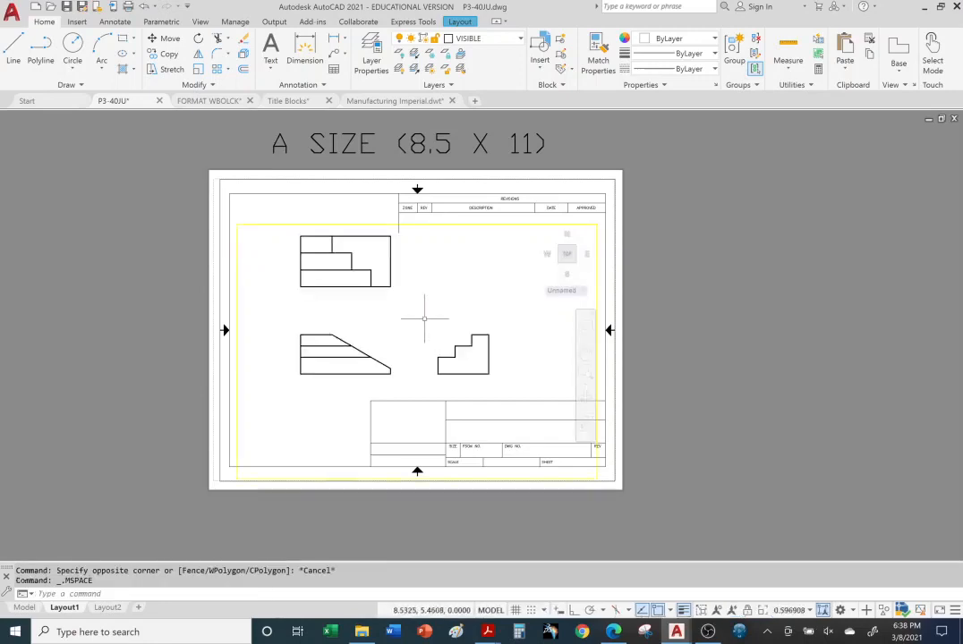
scroll(425, 316, down, 2)
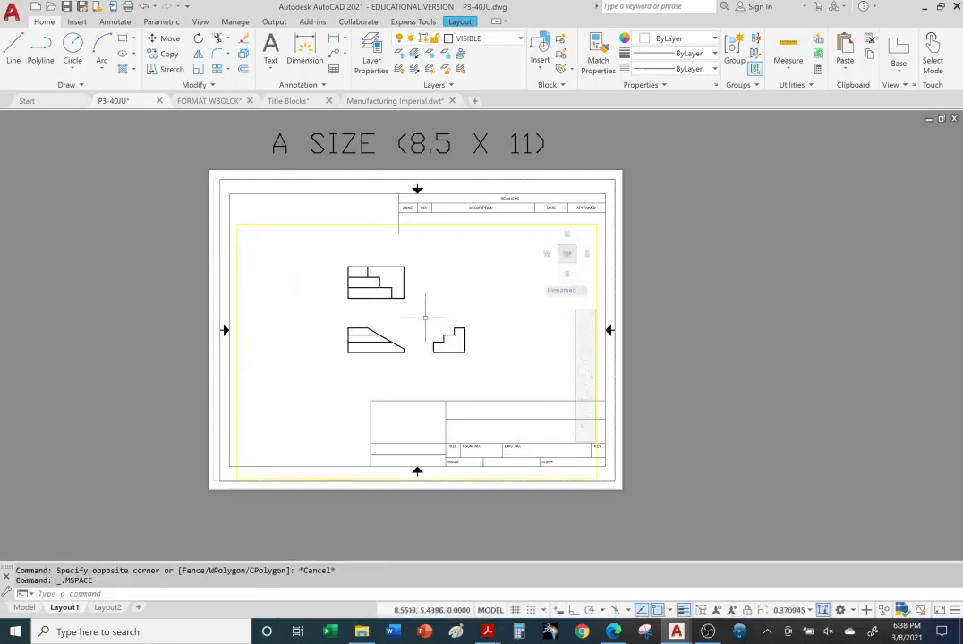
scroll(427, 320, down, 4)
scroll(428, 316, up, 5)
scroll(430, 315, down, 3)
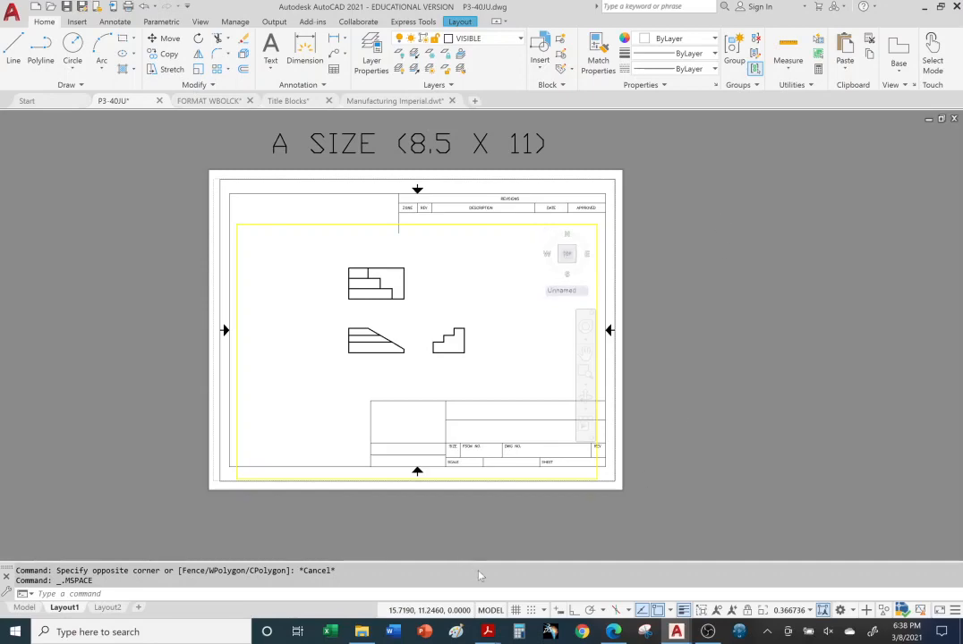
Search Bing for 'iphone covers' from the Edge address bar
click(614, 632)
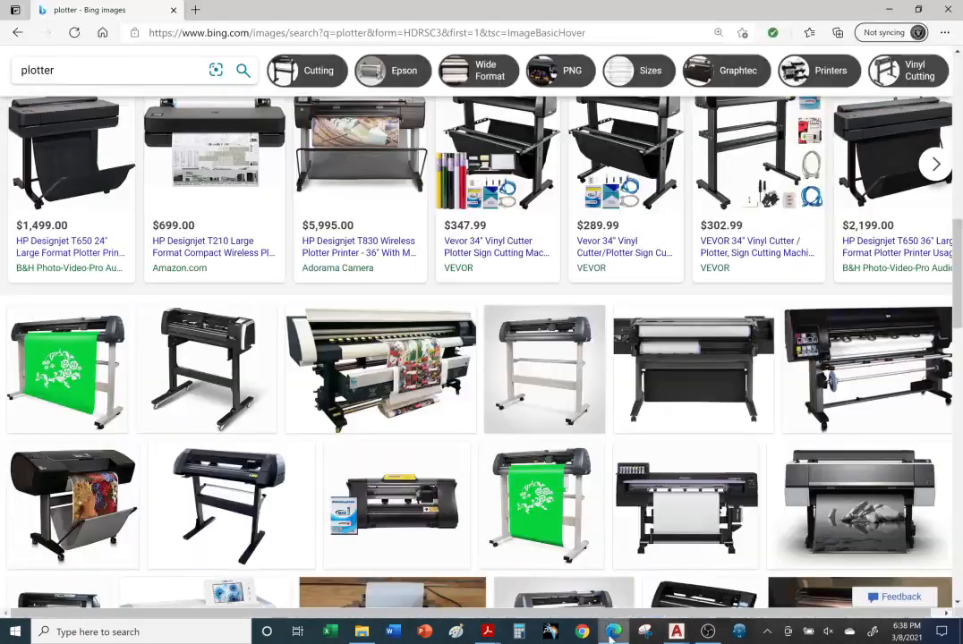
click(289, 32)
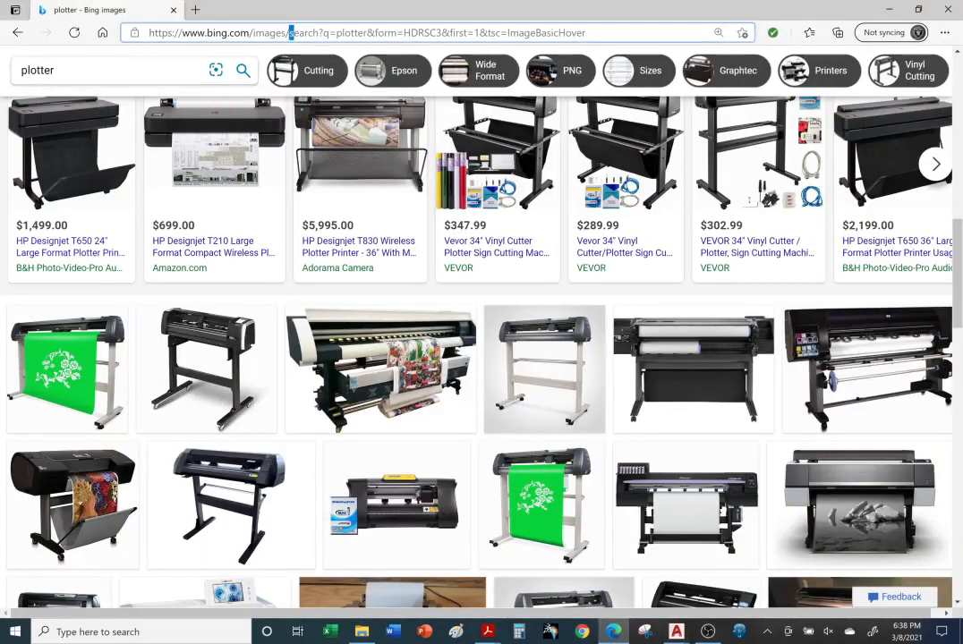
drag(586, 32, 148, 32)
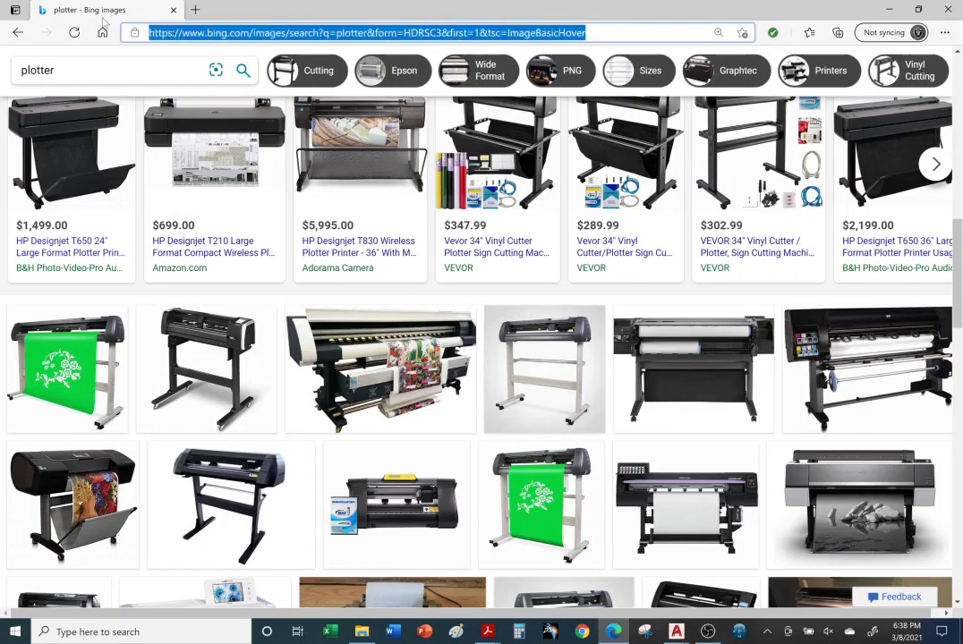
text(iohin=)
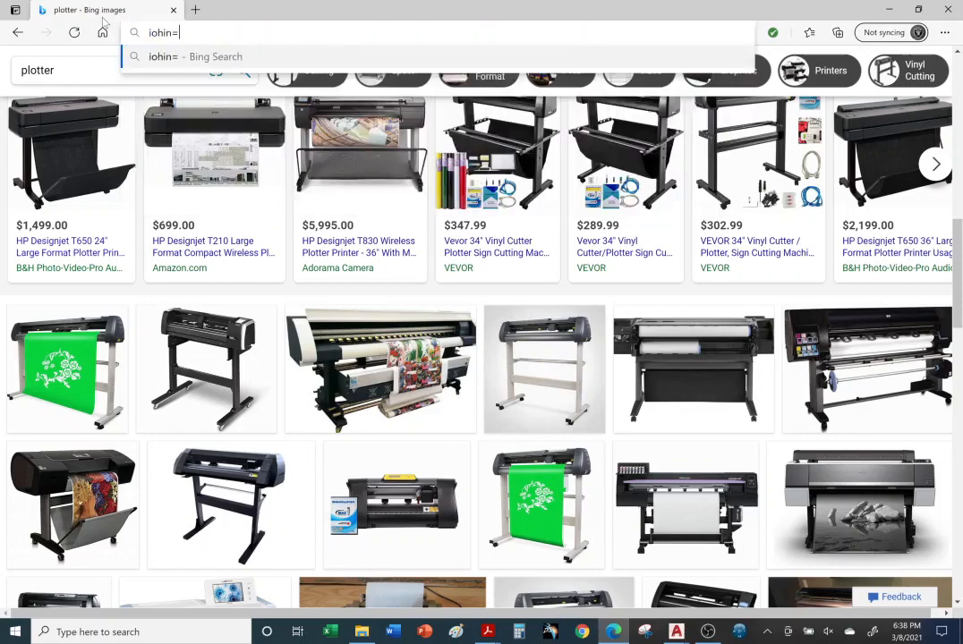
key(BackSpace)
key(BackSpace)
key(BackSpace)
key(BackSpace)
key(BackSpace)
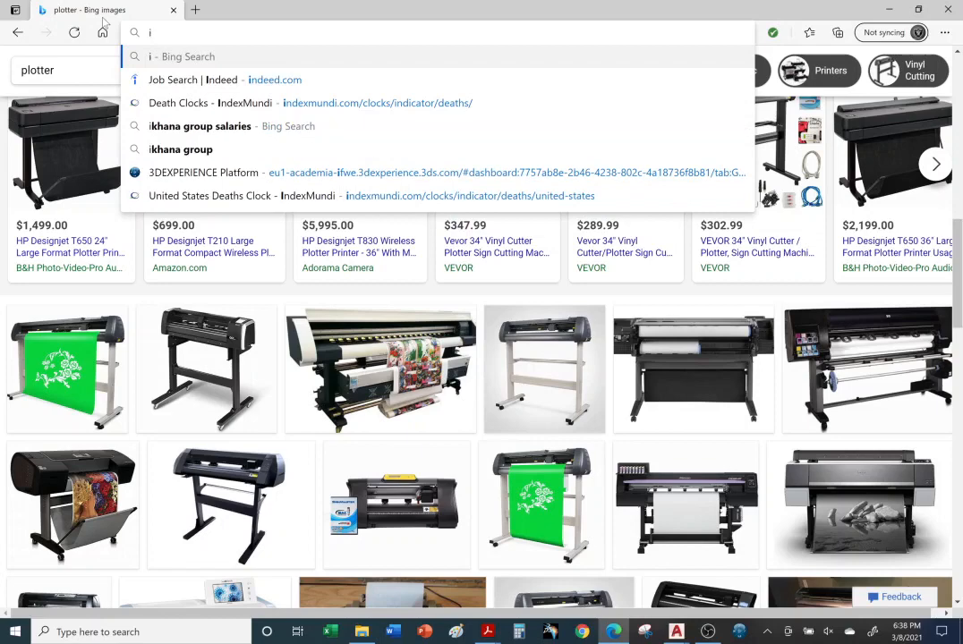
text(phone)
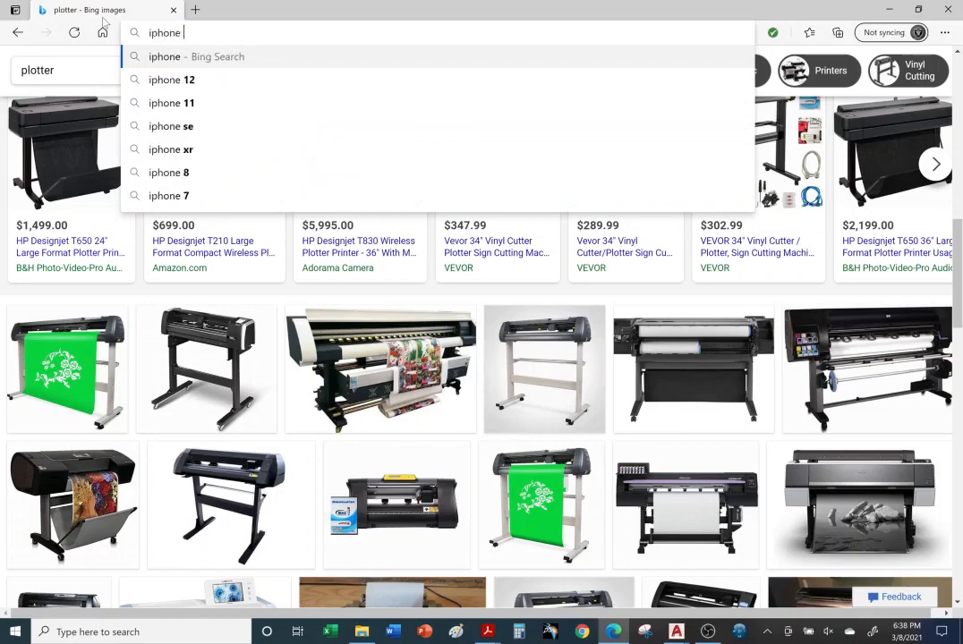
text( covers&cvid=ee07418b2f644220a067a29f8ff04084&aqs=edge.0.0j69i57j0l5.76...)
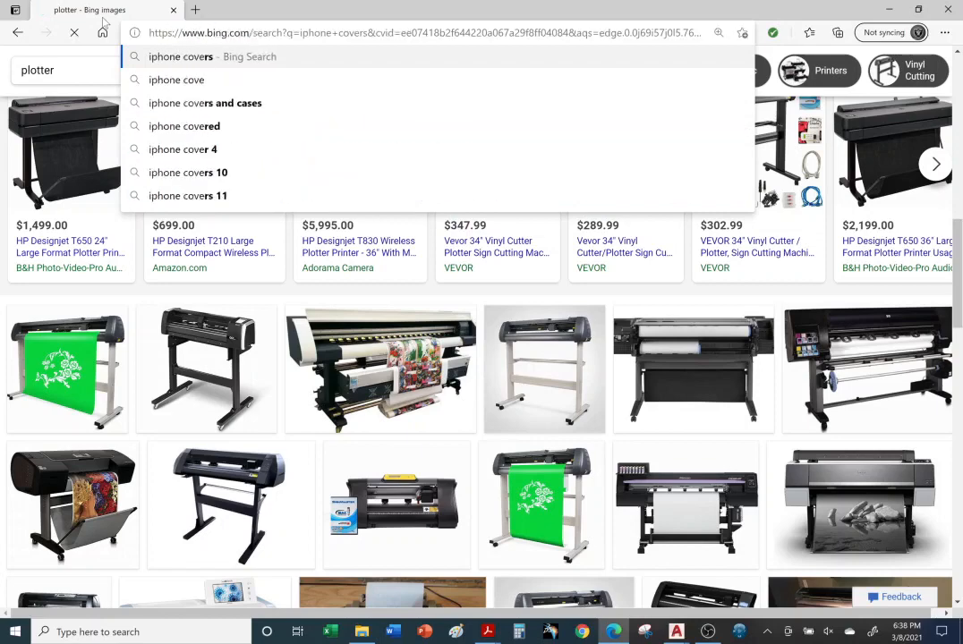
key(Return)
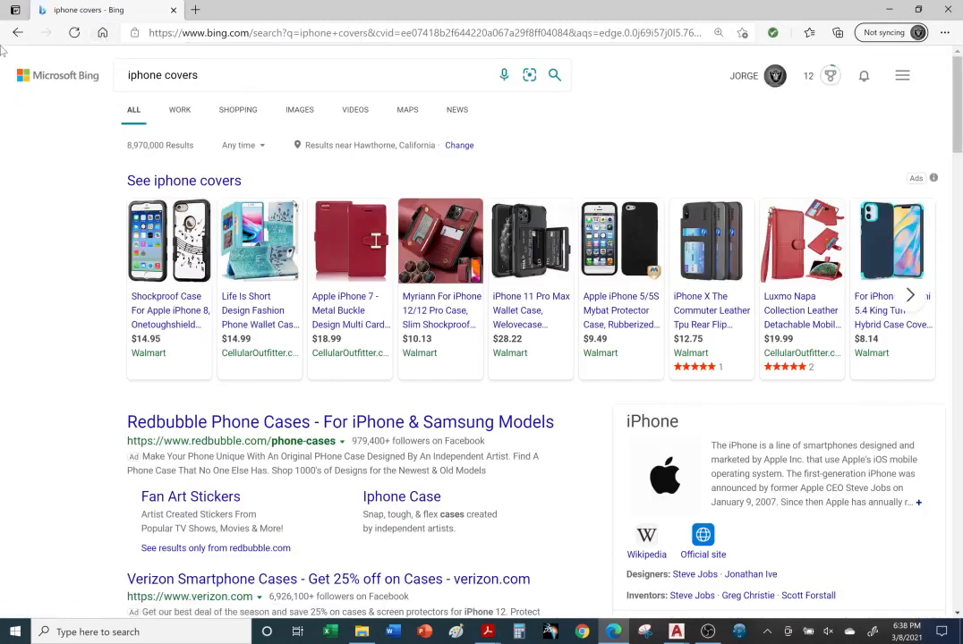
Browse the iphone covers image results, with case ads from $8.99 to $55.00
click(309, 114)
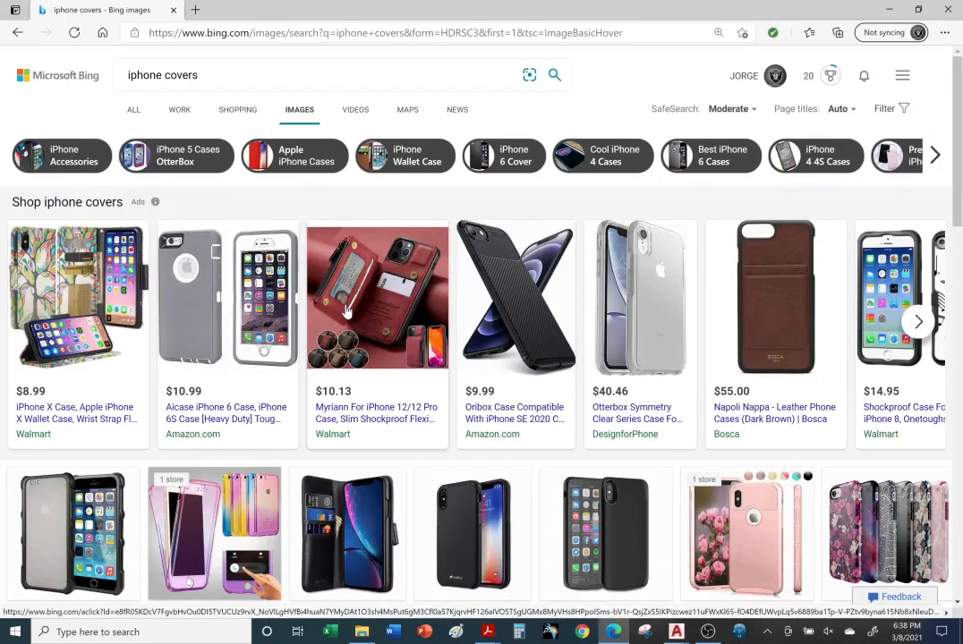
scroll(348, 310, down, 1)
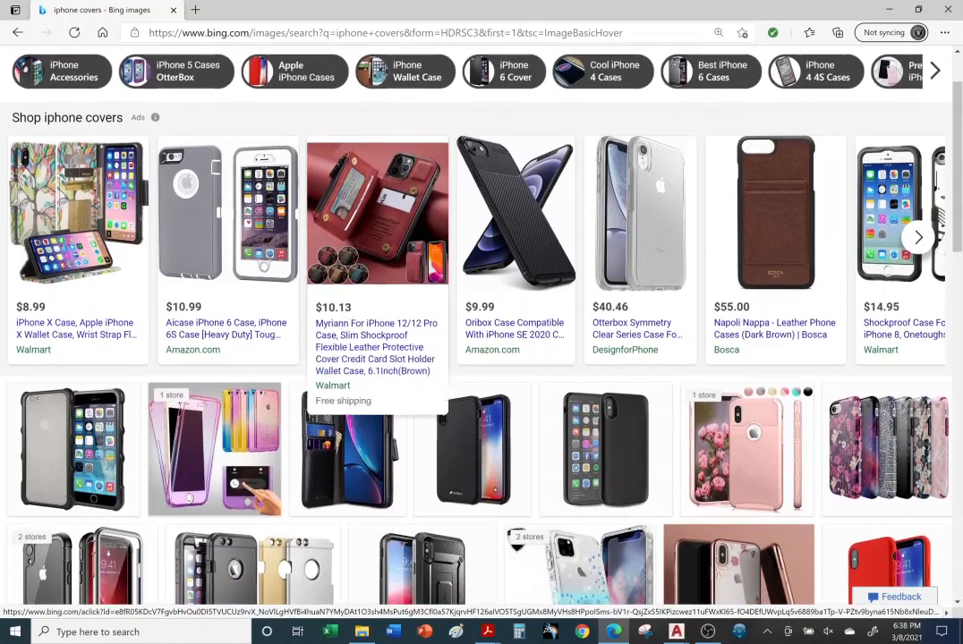
scroll(351, 315, down, 2)
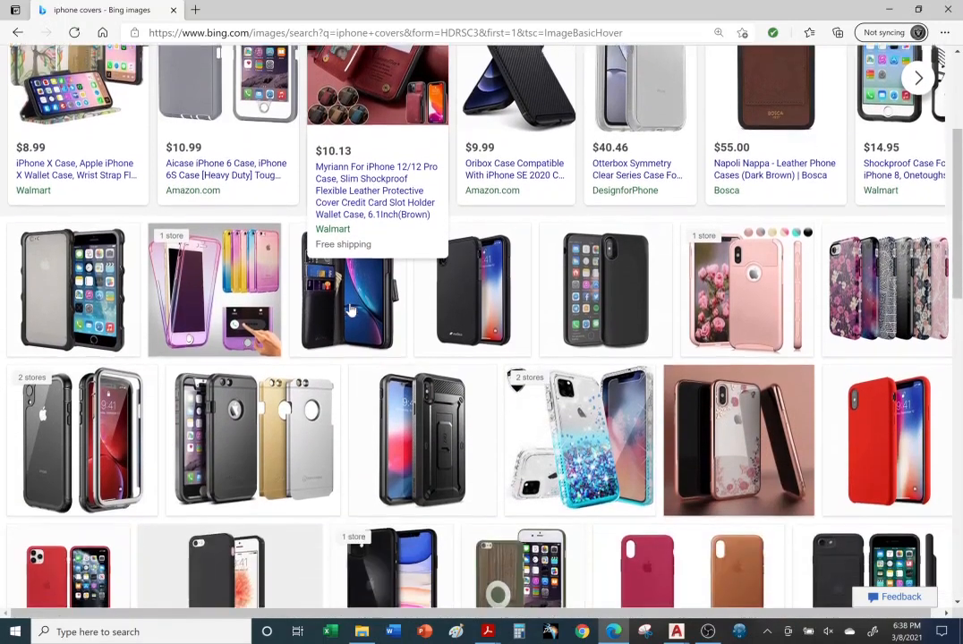
scroll(353, 308, down, 1)
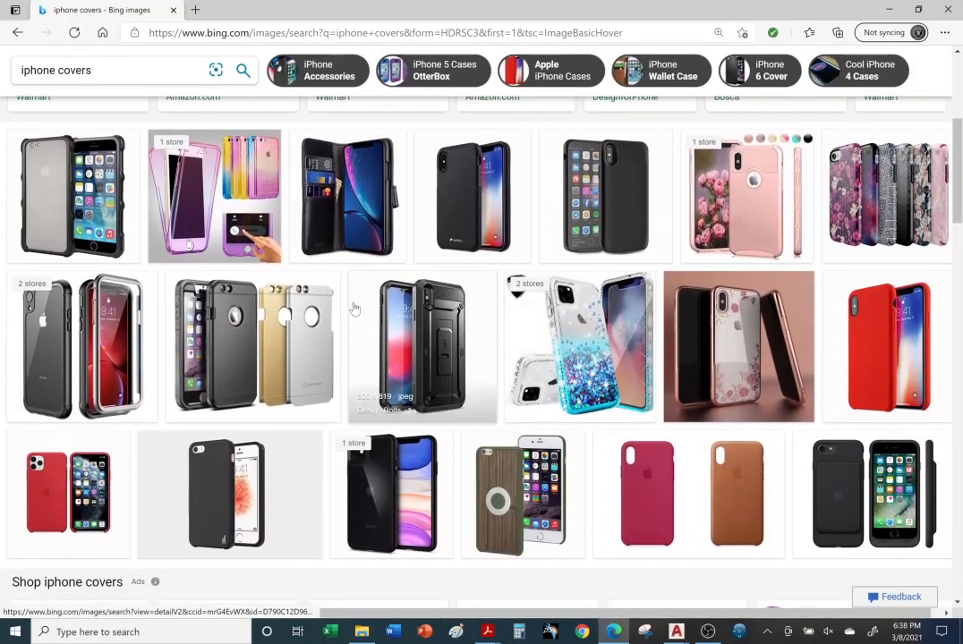
scroll(354, 309, down, 1)
scroll(351, 314, down, 1)
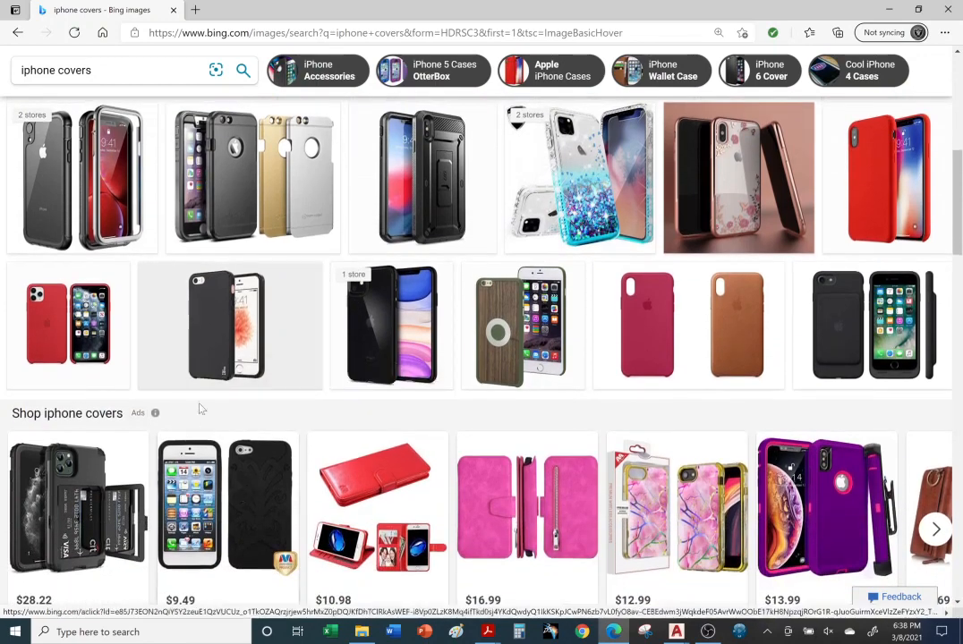
Open the $9.49 Walmart iPhone 5/5S MyBat protector case listing, then switch to Manufacturing Imperial
click(244, 461)
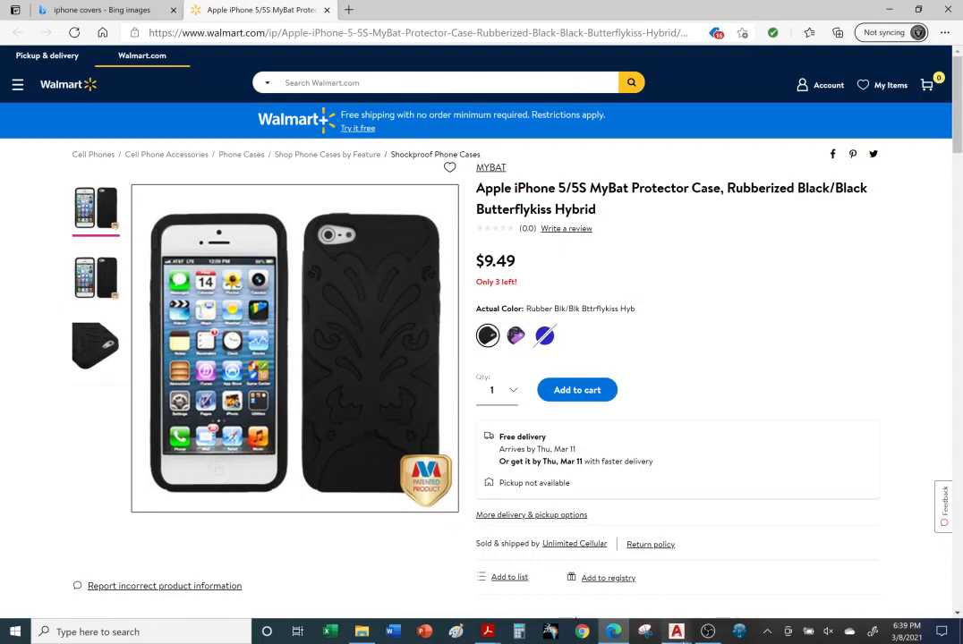
click(676, 632)
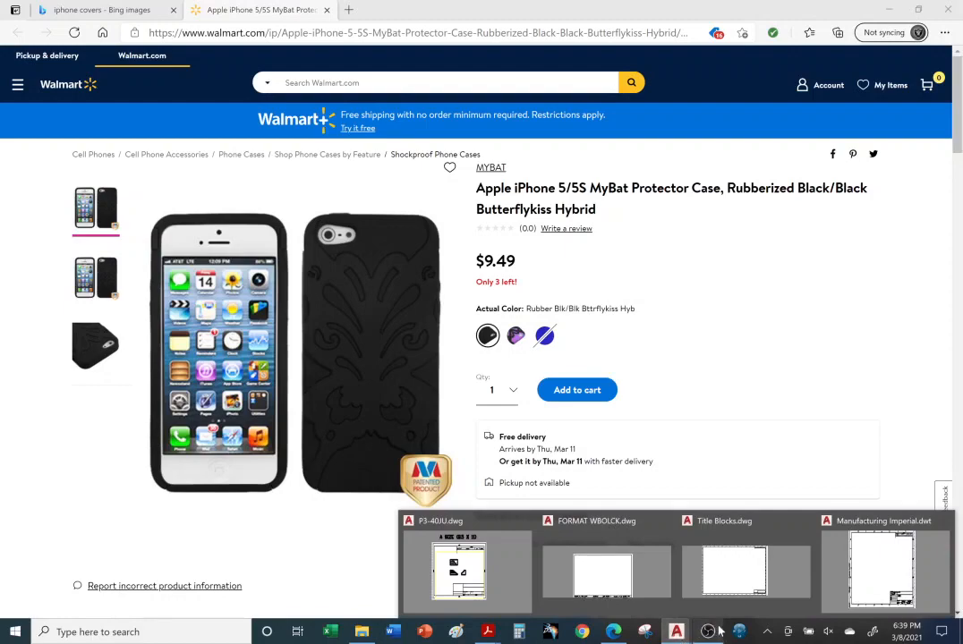
click(860, 569)
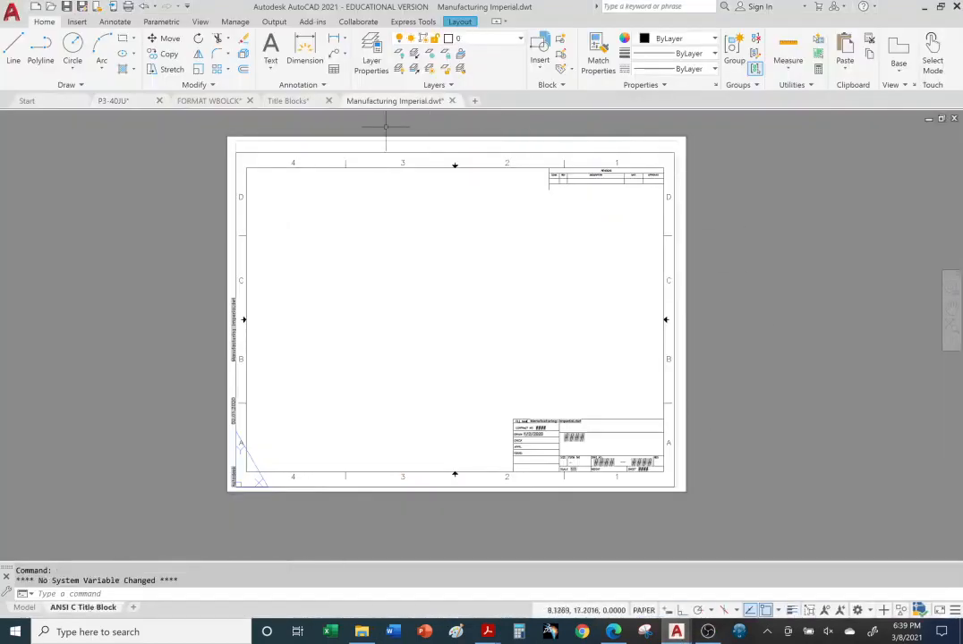
Select all objects in the Manufacturing Imperial layout, then switch to P3-40JU's Layout1
key(ctrl+a)
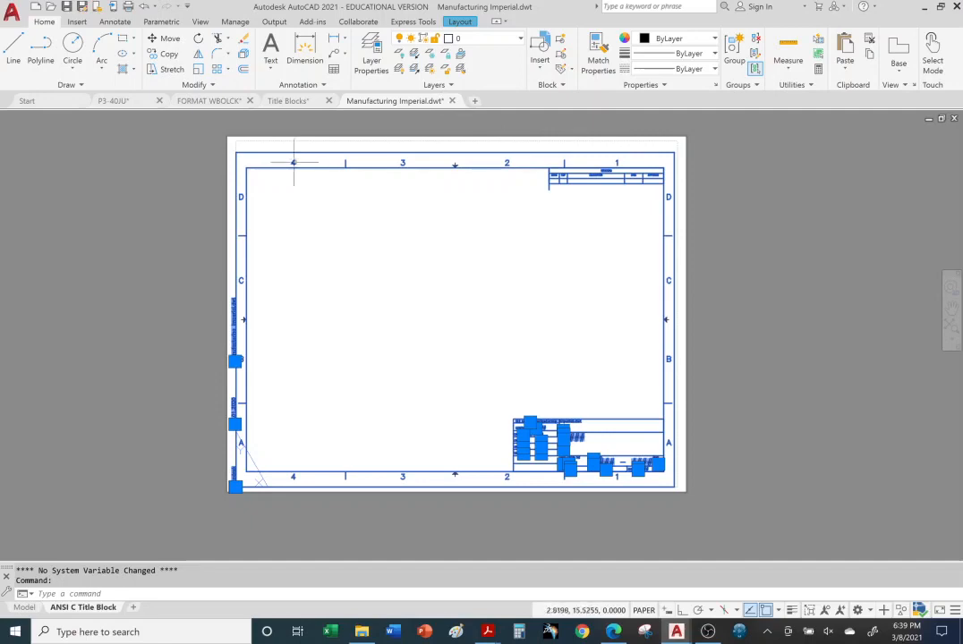
click(117, 100)
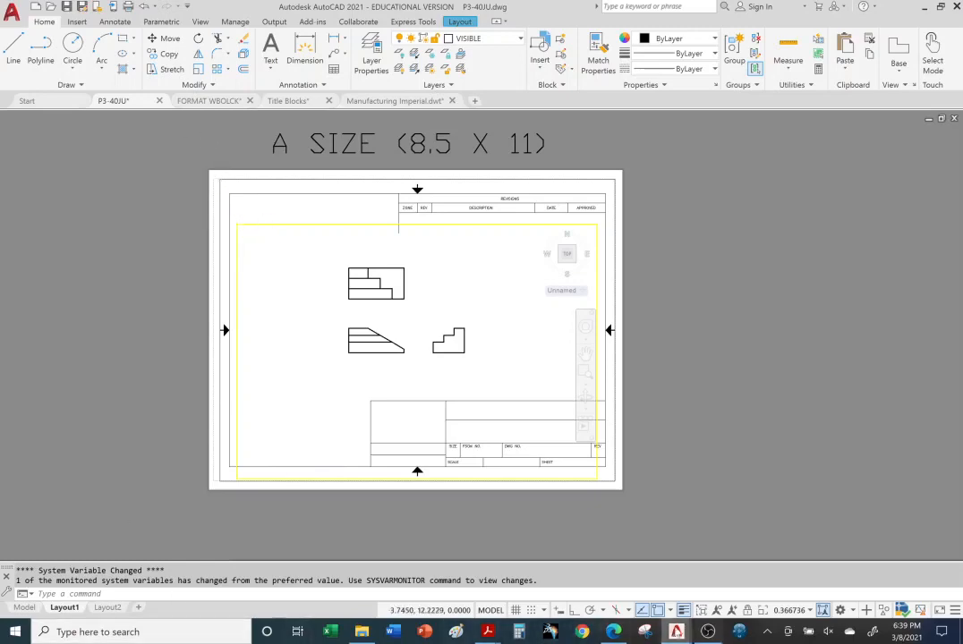
Glance at the Walmart page, then return to the P3-40JU drawing
click(614, 632)
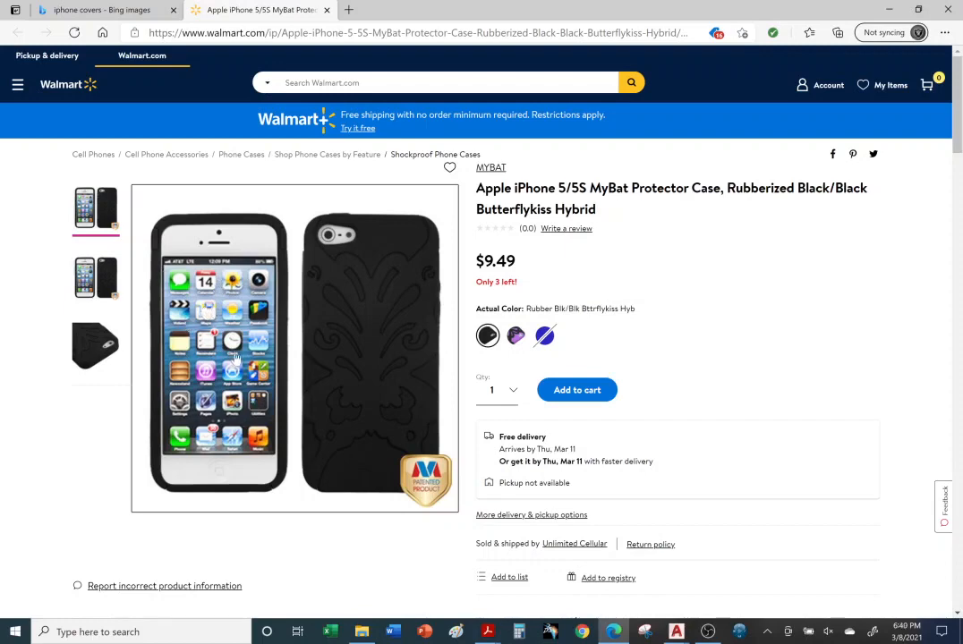
click(677, 632)
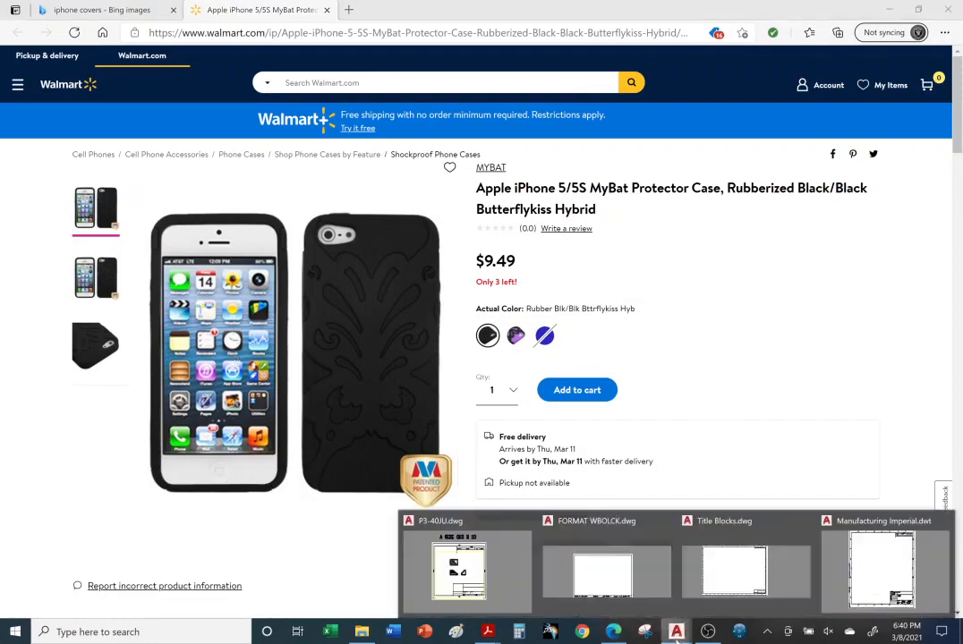
click(474, 568)
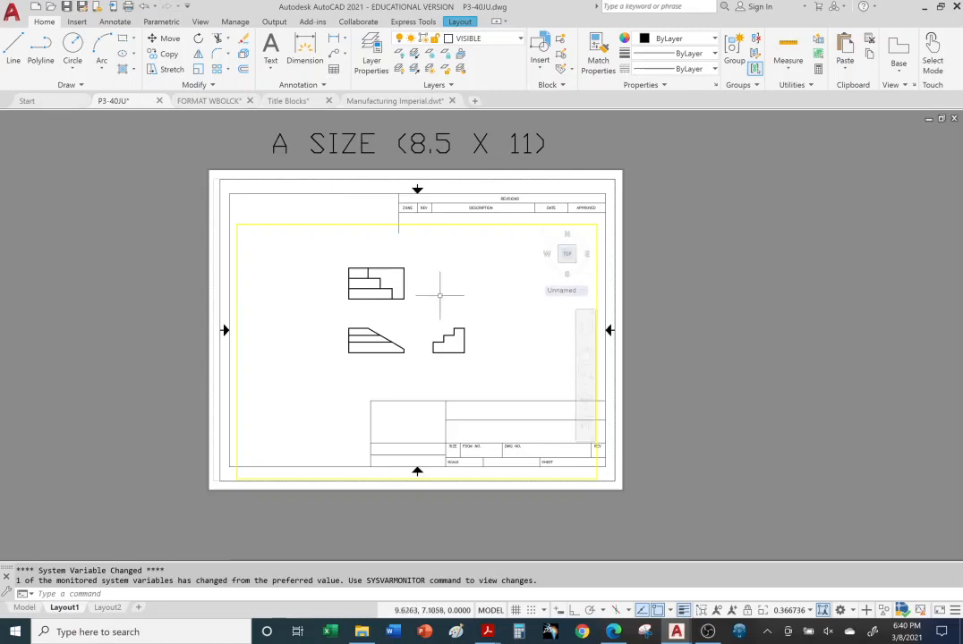
Wheel-zoom the three views larger inside the A-size viewport, then return to paper space
click(302, 288)
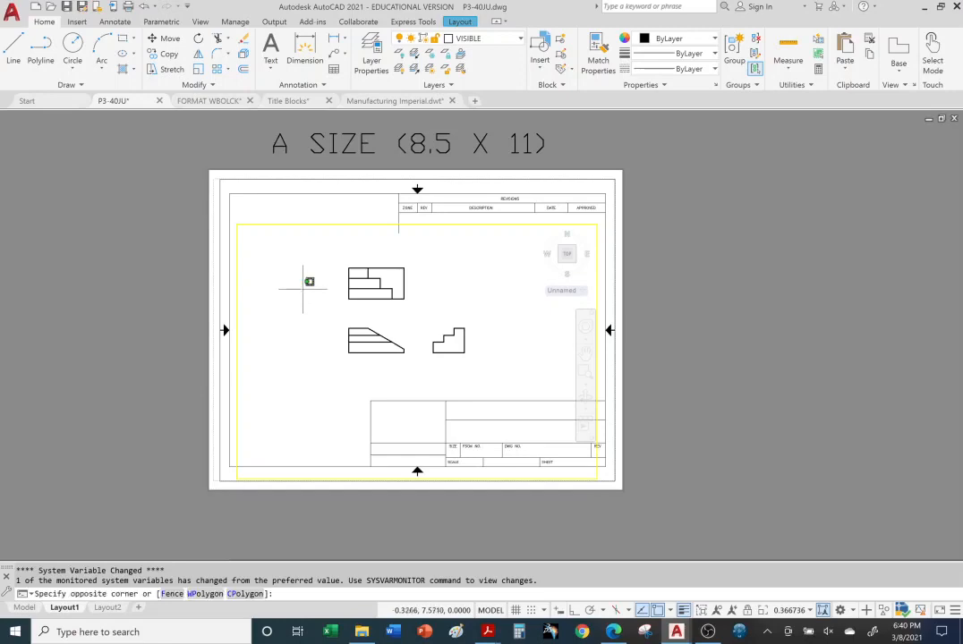
scroll(358, 300, down, 3)
click(324, 304)
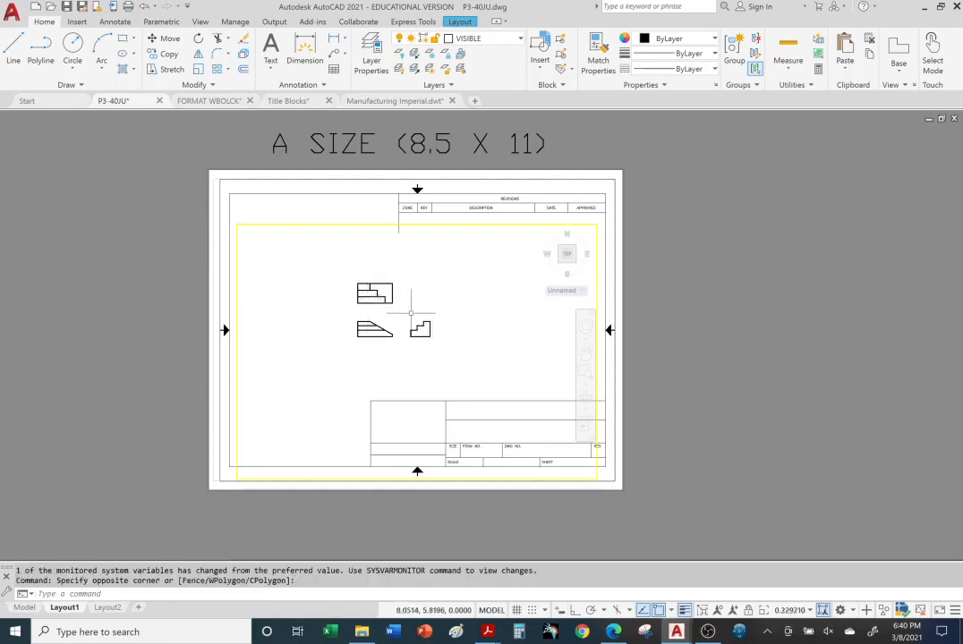
scroll(398, 296, up, 6)
scroll(391, 279, down, 5)
scroll(384, 277, up, 2)
scroll(388, 273, down, 3)
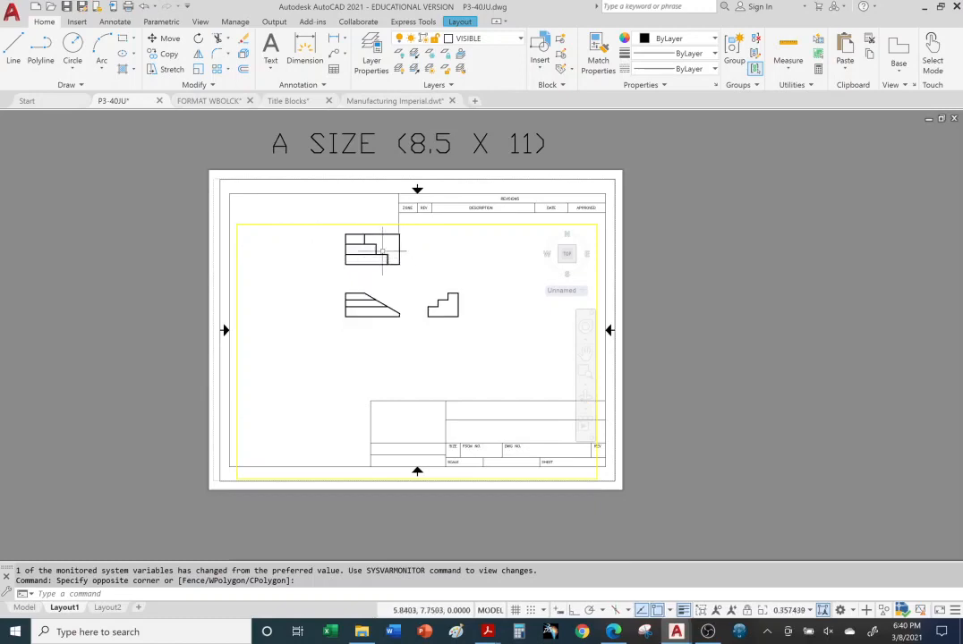
scroll(390, 265, up, 4)
scroll(387, 262, down, 2)
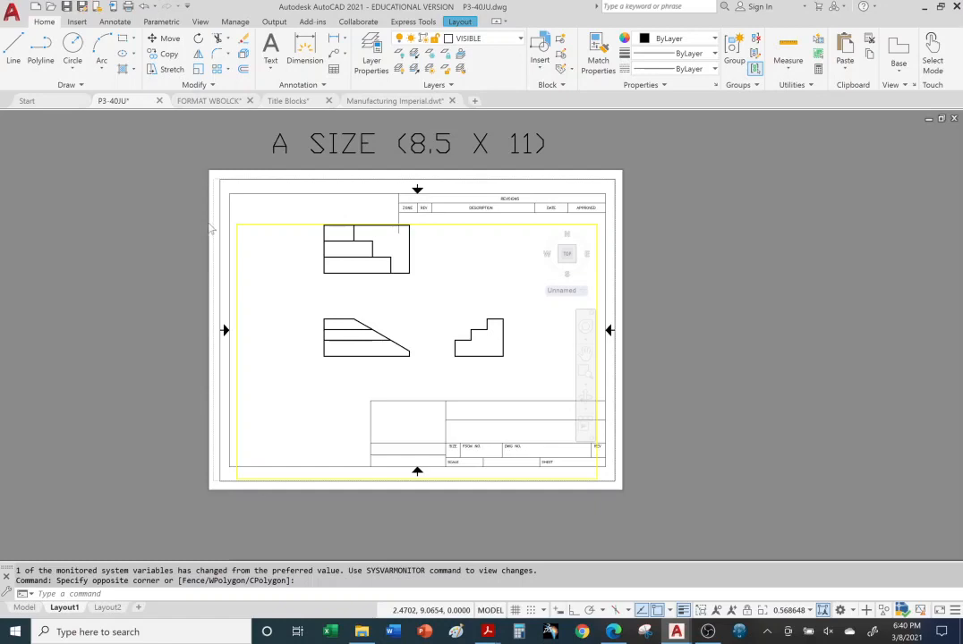
double_click(212, 230)
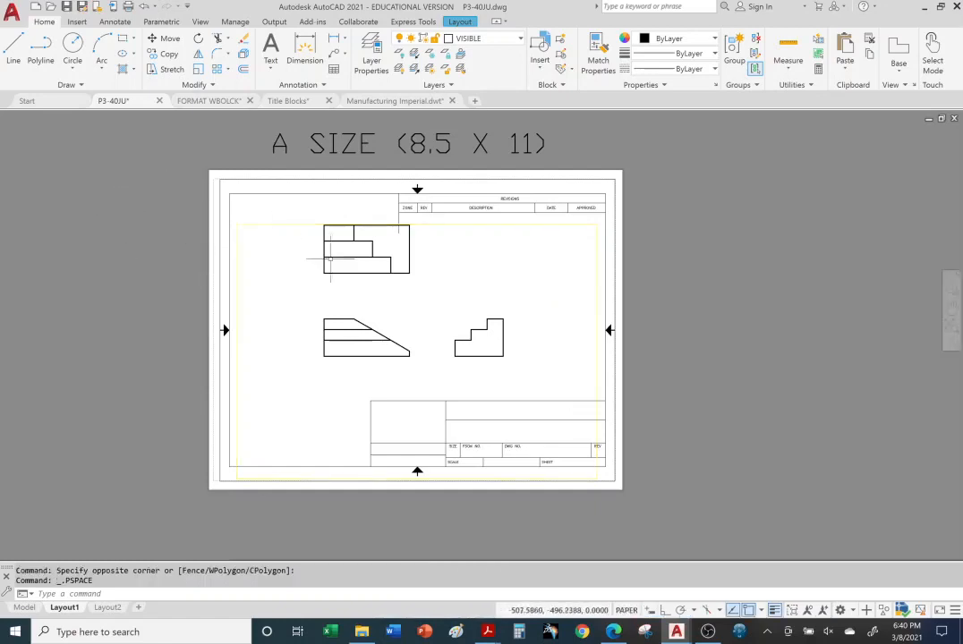
Select and deselect the viewport and title block borders, recentre the sheet, then view the Walmart page
scroll(380, 309, down, 3)
scroll(394, 294, up, 4)
scroll(395, 295, down, 4)
scroll(394, 294, up, 4)
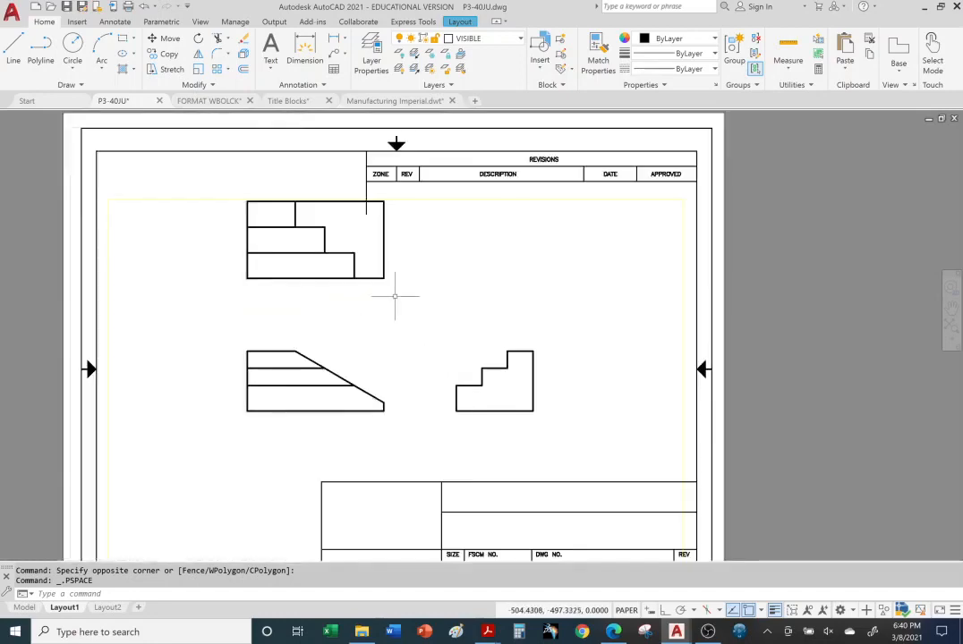
scroll(408, 322, down, 2)
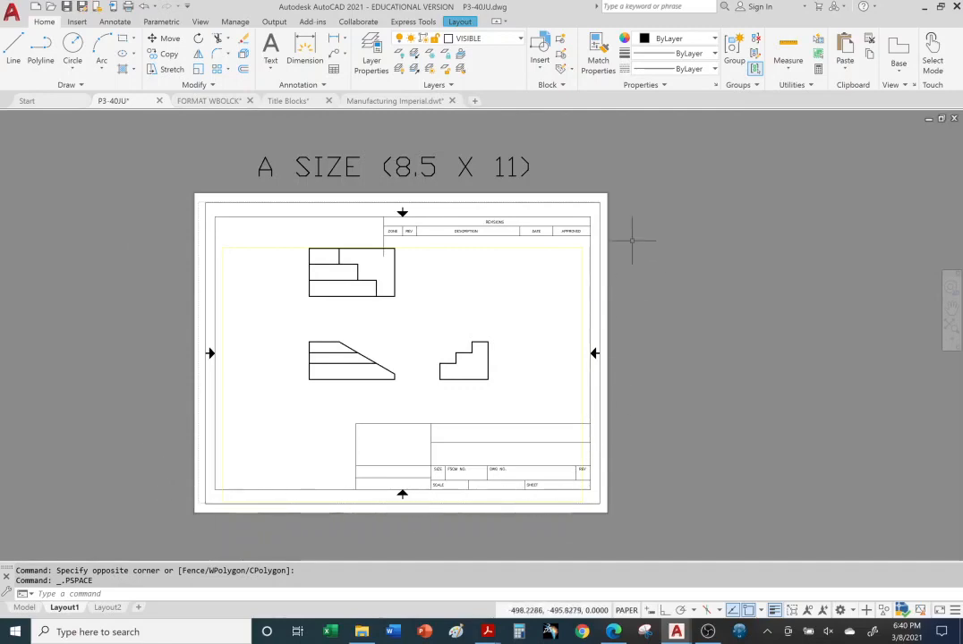
click(581, 498)
click(600, 488)
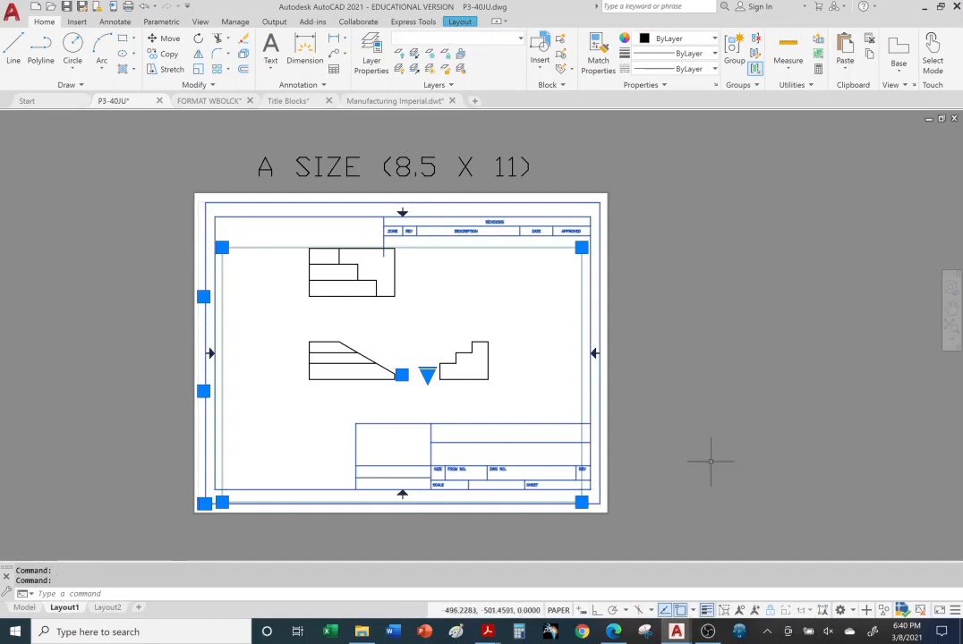
click(703, 431)
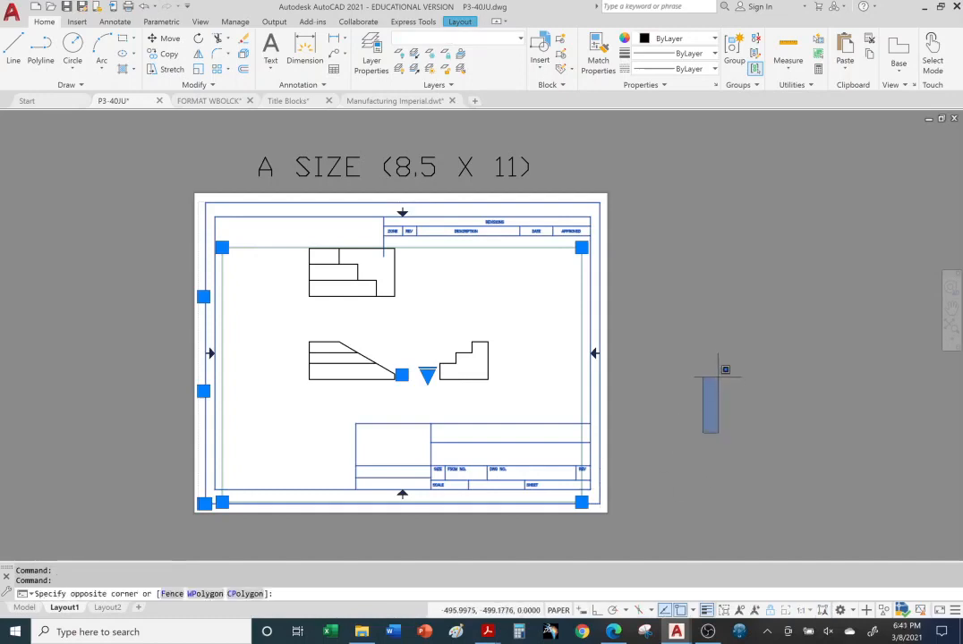
key(Escape)
key(Escape)
key(Escape)
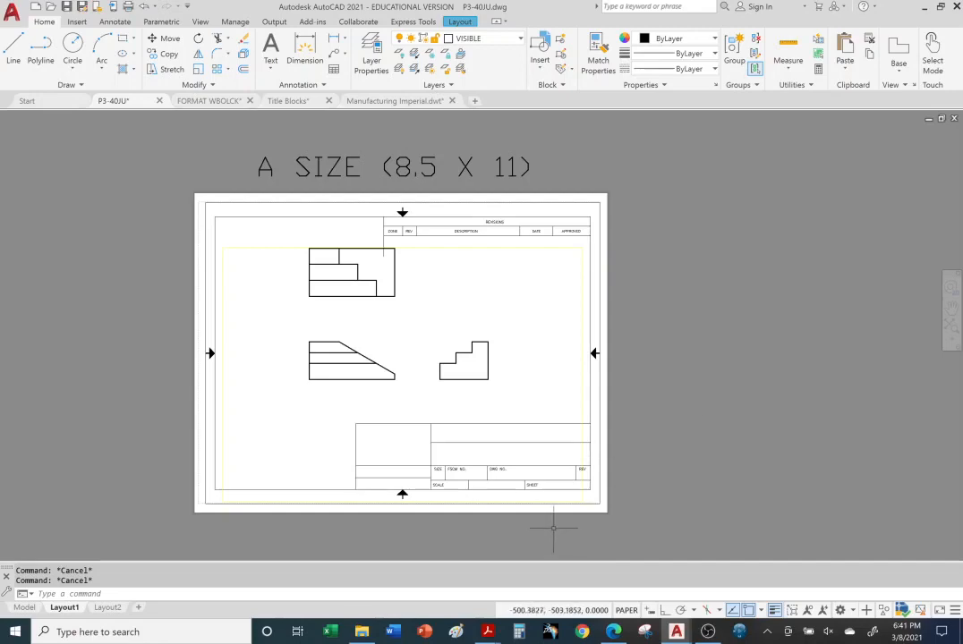
middle_drag(560, 516, 592, 488)
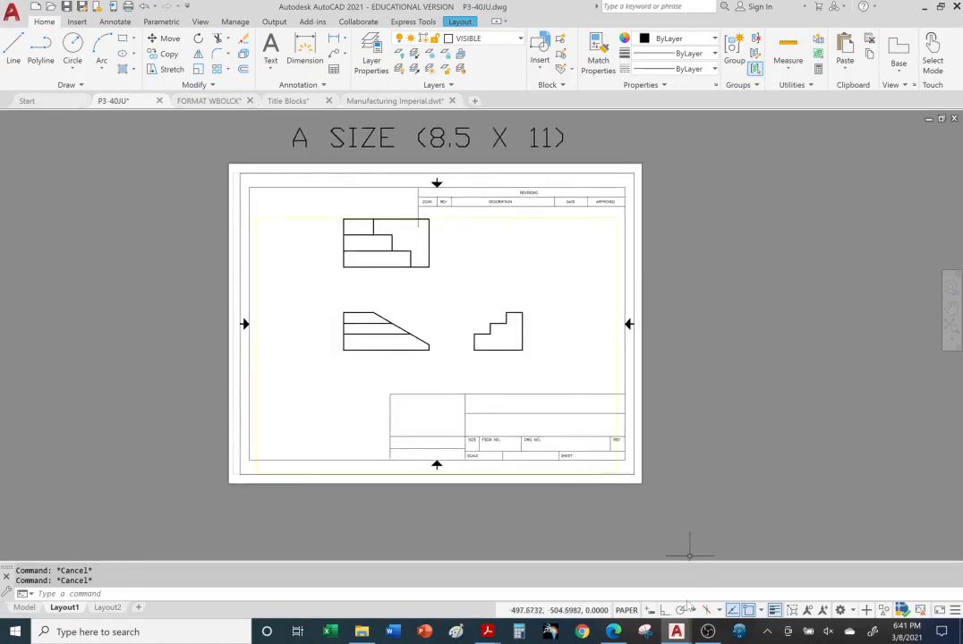
click(615, 632)
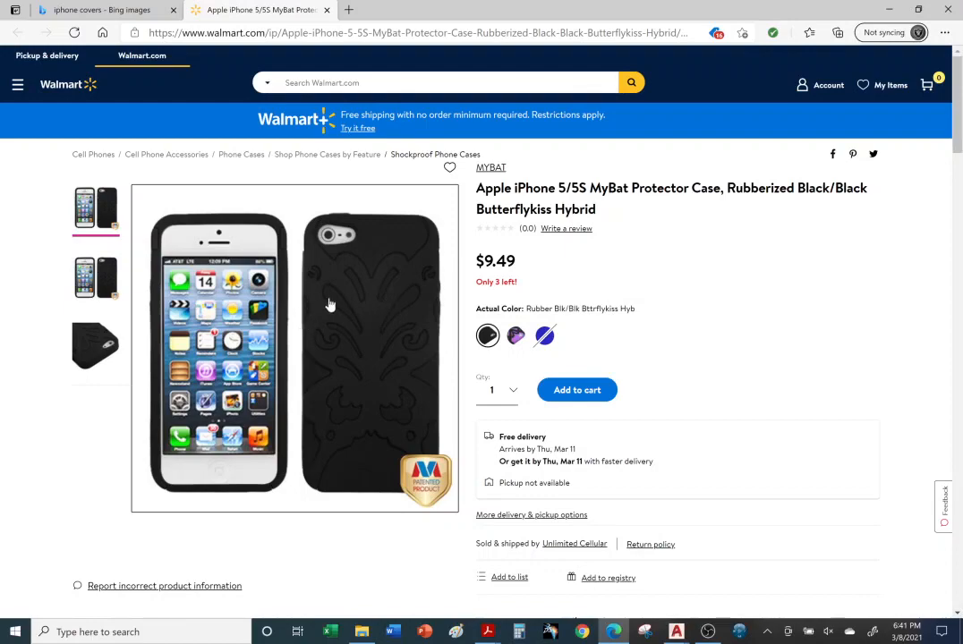
click(677, 632)
click(469, 573)
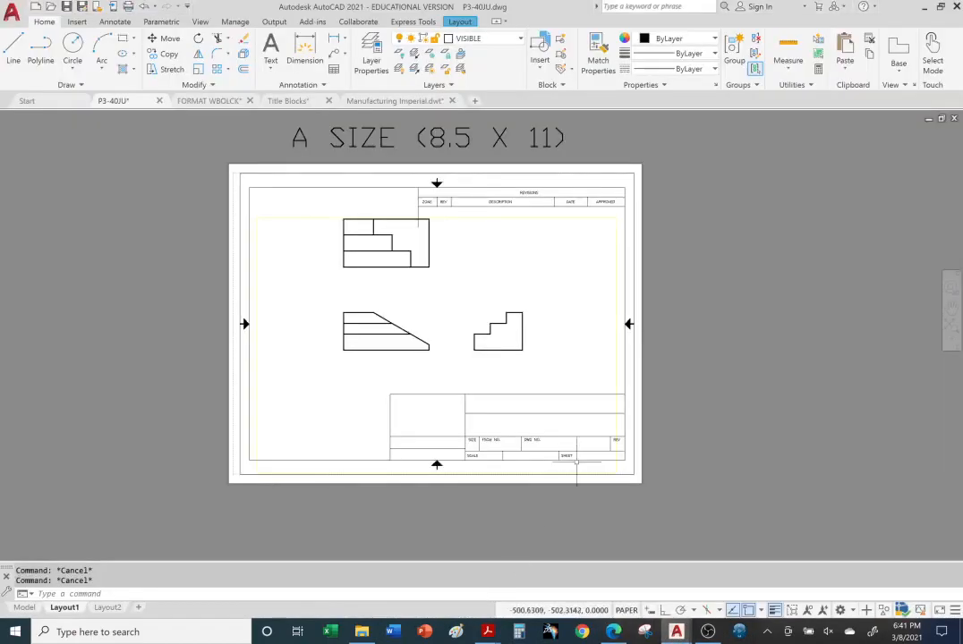
Add multiline text 'YOUR NAME' fitted to the title block name cell left of SIZE
scroll(574, 456, up, 5)
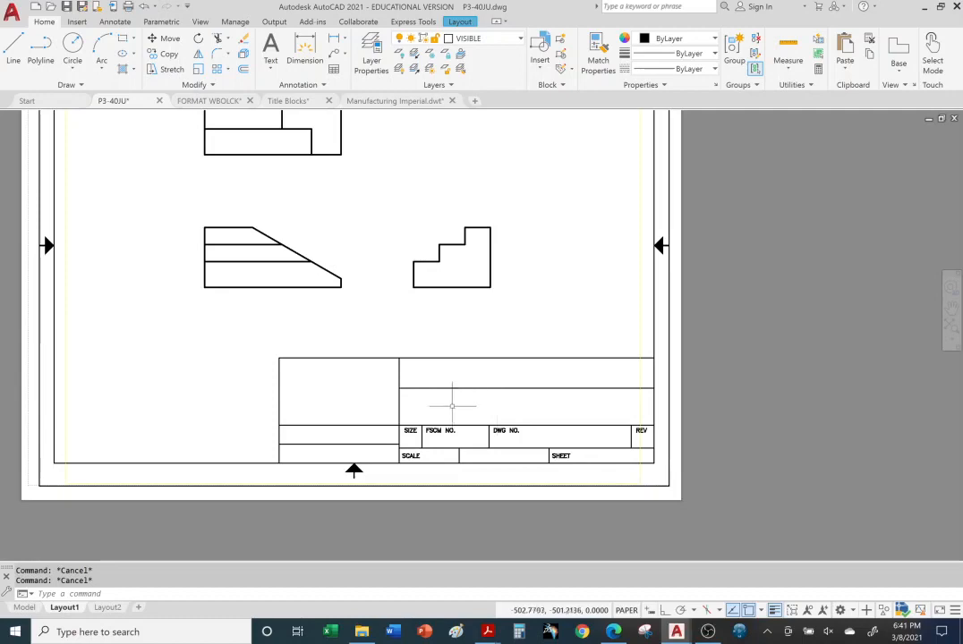
scroll(430, 385, up, 2)
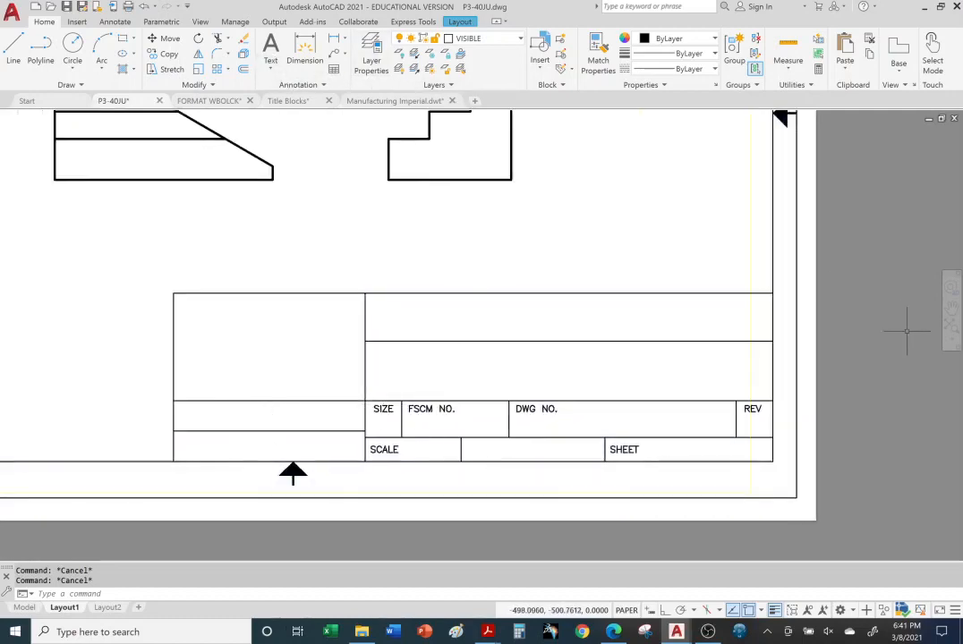
click(806, 341)
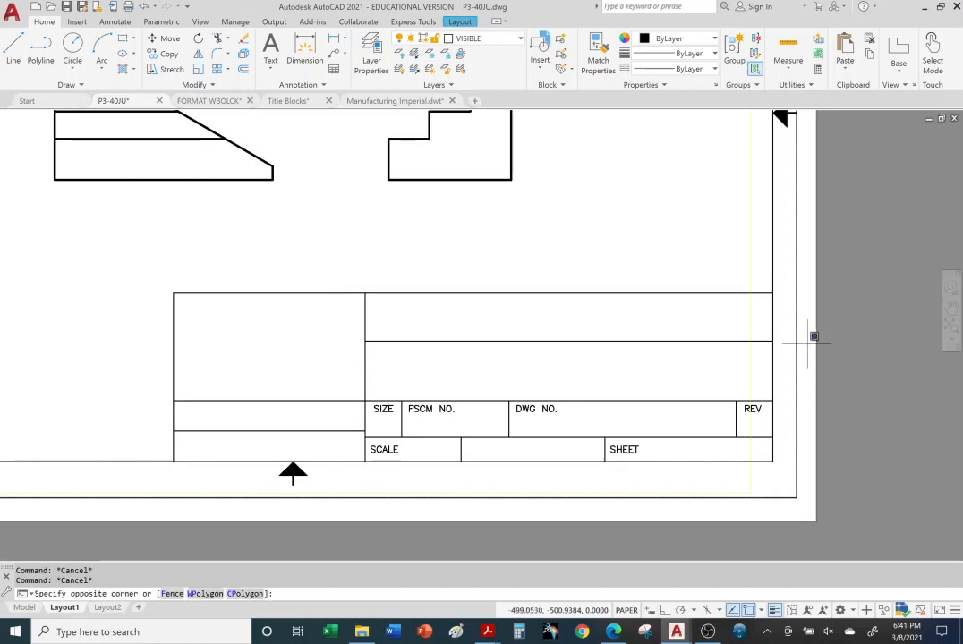
click(813, 342)
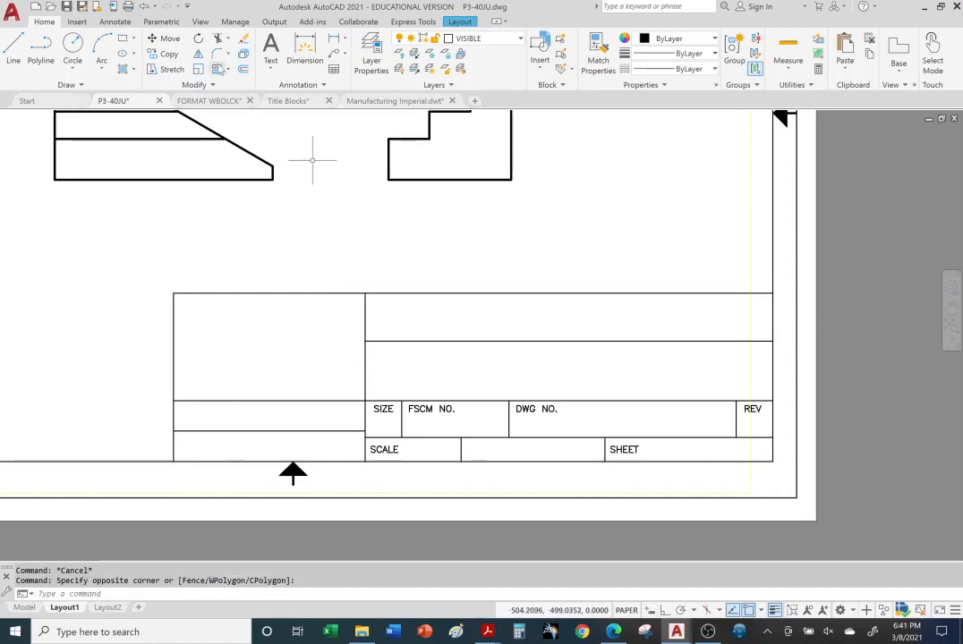
click(272, 50)
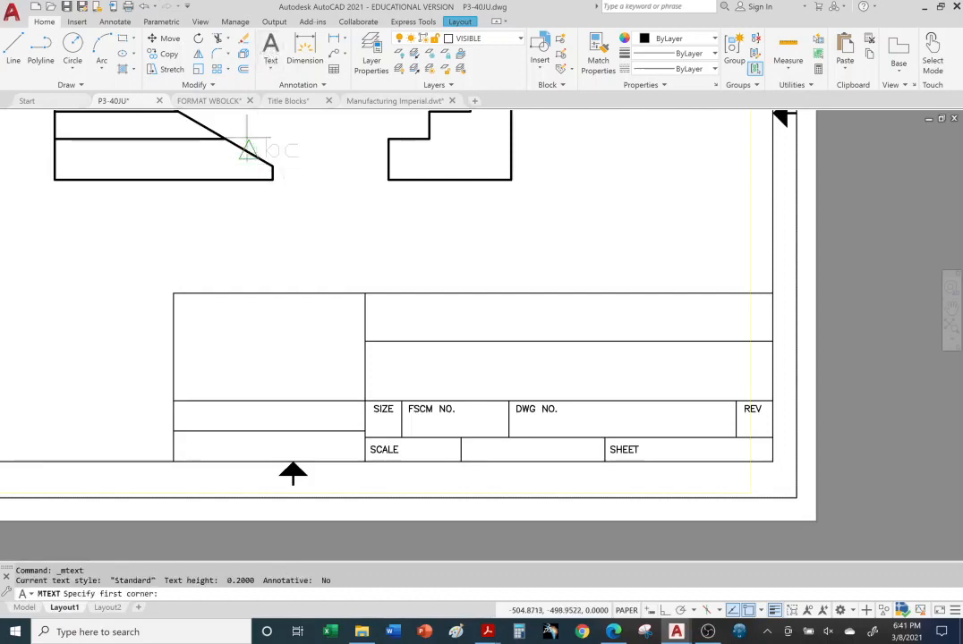
click(175, 405)
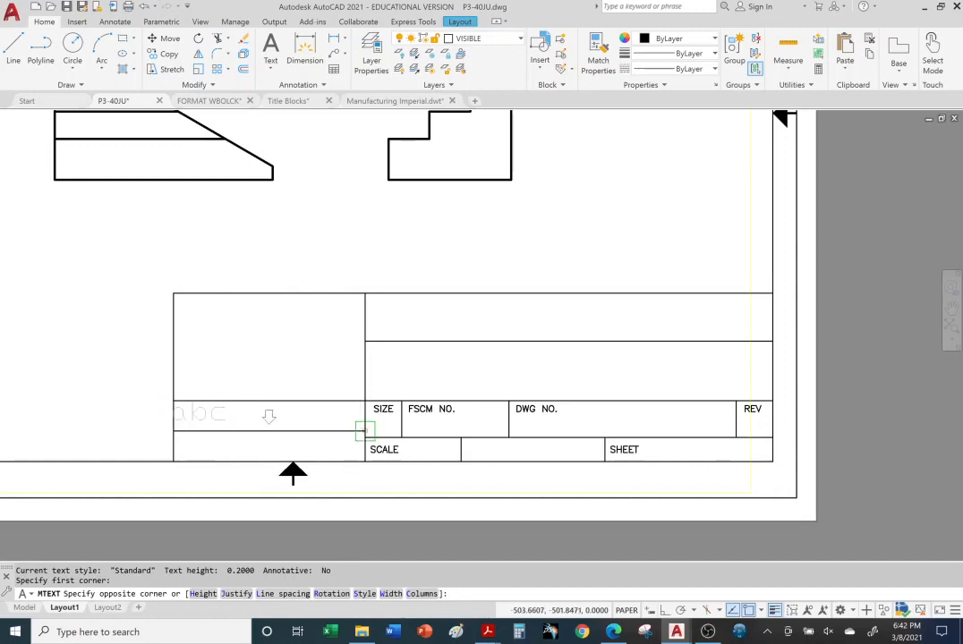
click(364, 432)
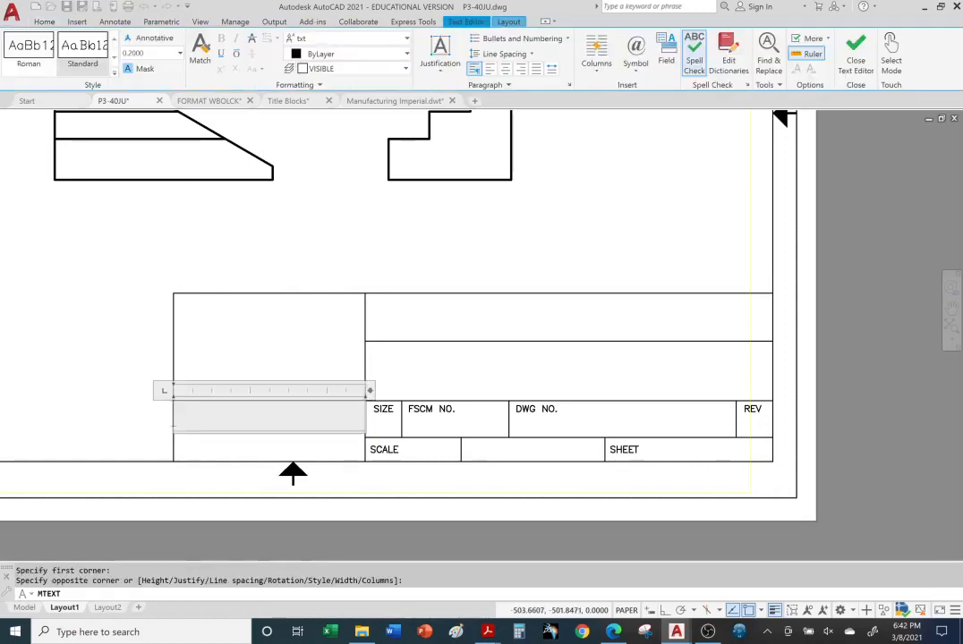
text(YOUR NAME)
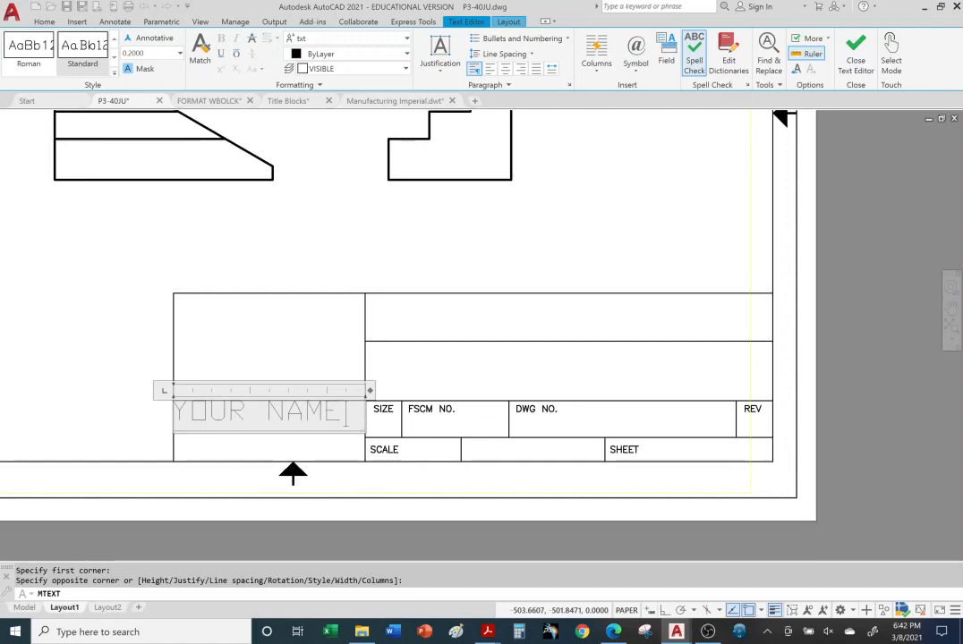
drag(348, 412, 173, 412)
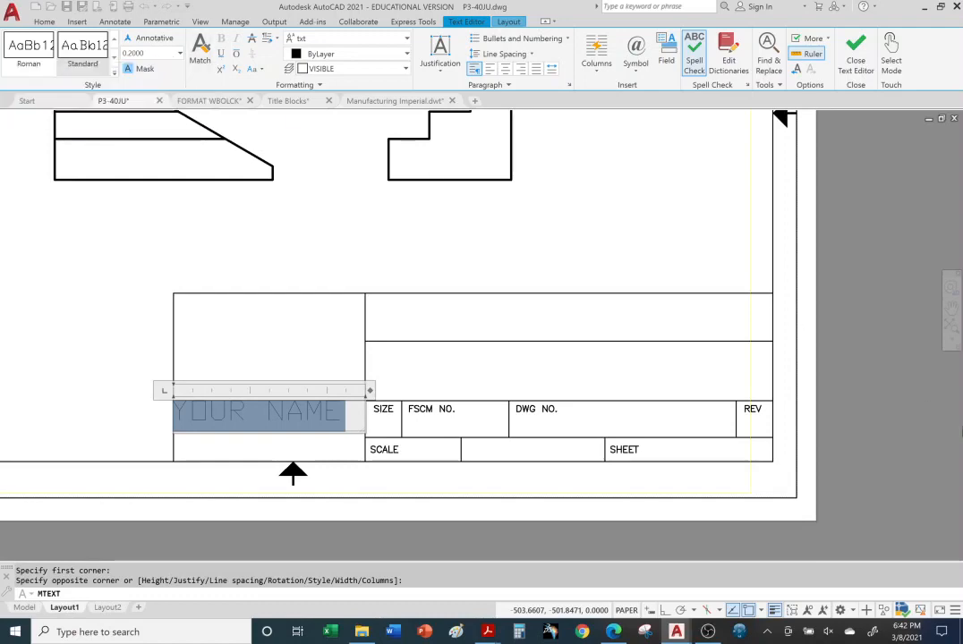
click(905, 447)
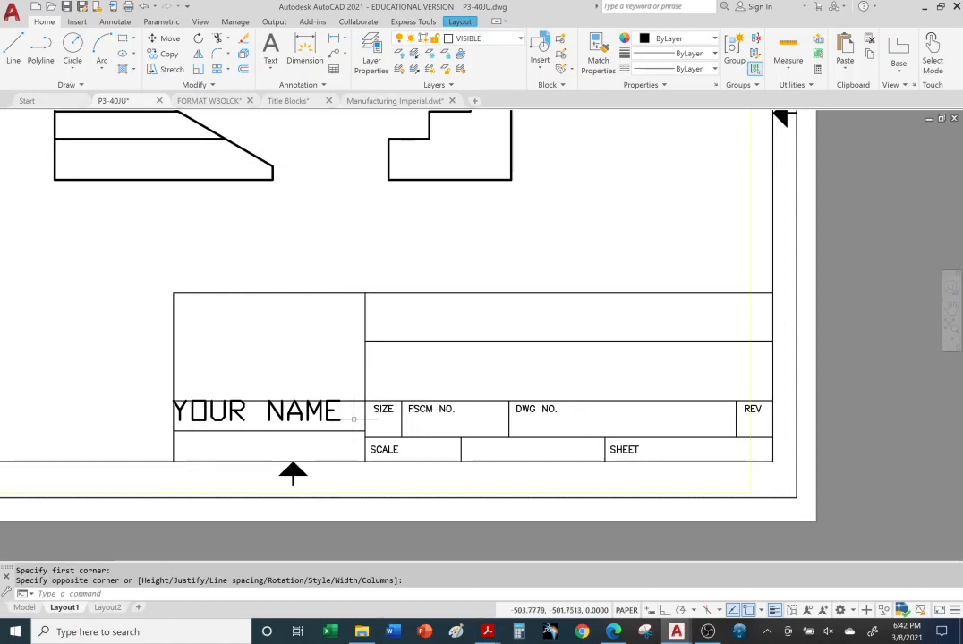
click(321, 413)
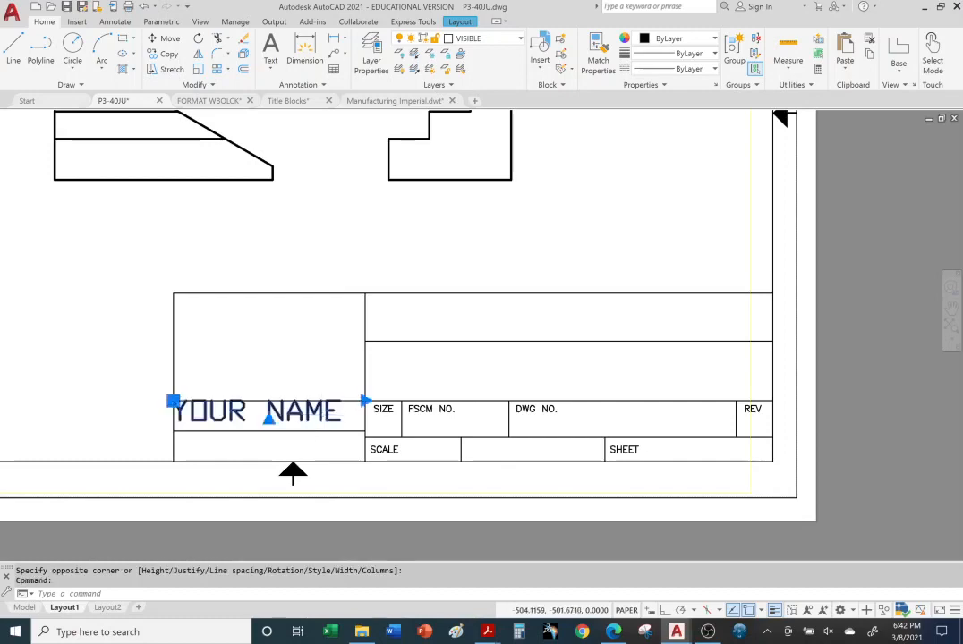
Resize the title block's YOUR NAME mtext to a 0.16 text height so it fits its cell
double_click(304, 411)
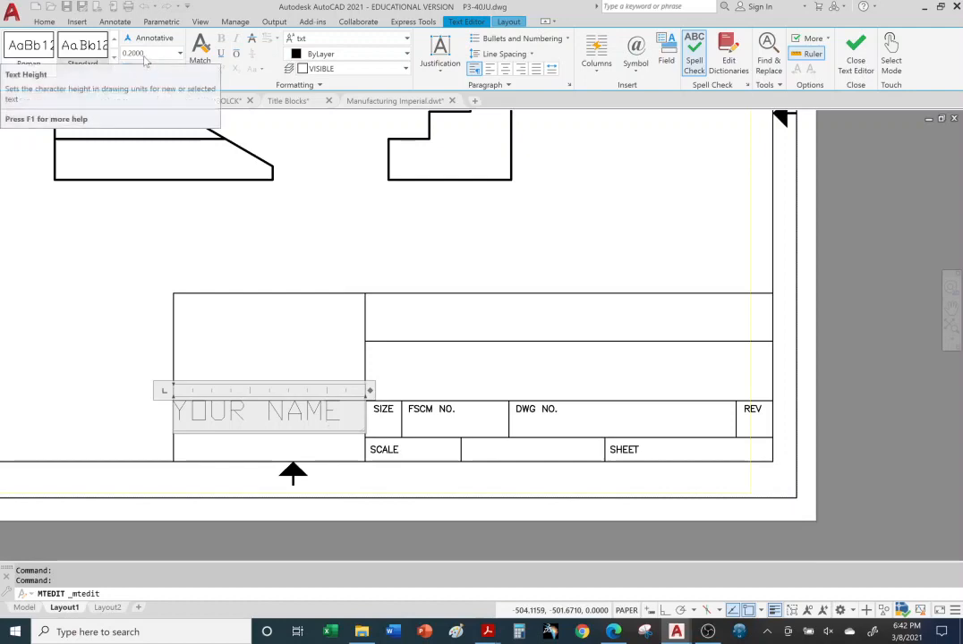
click(150, 56)
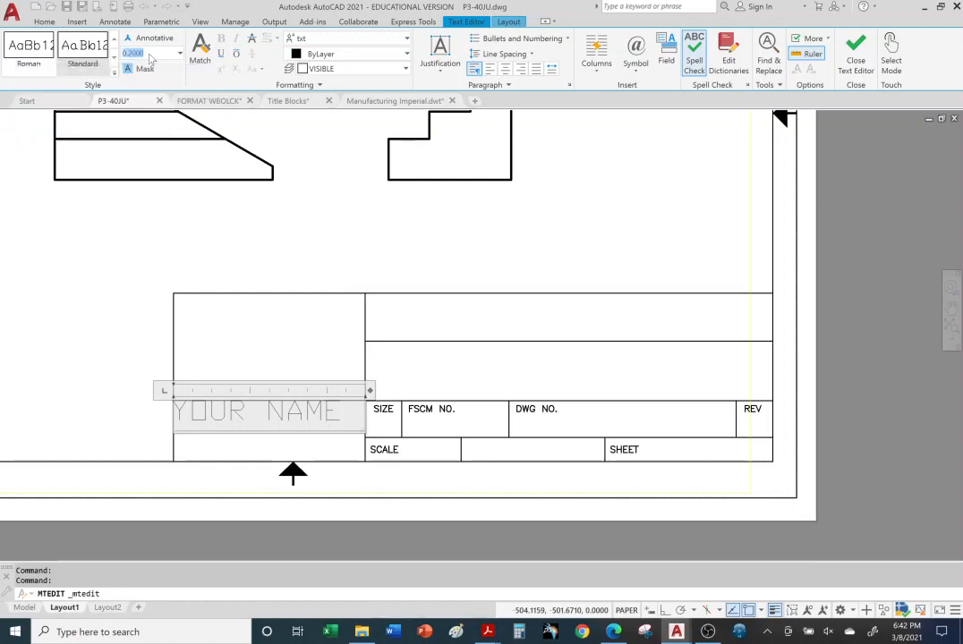
drag(340, 413, 173, 413)
click(149, 56)
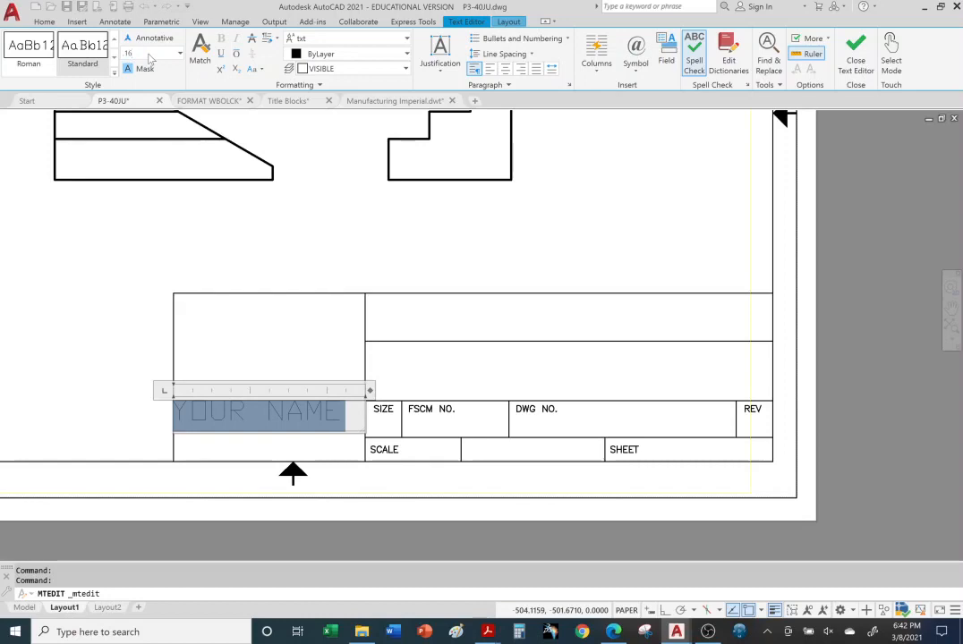
text(.16)
key(Return)
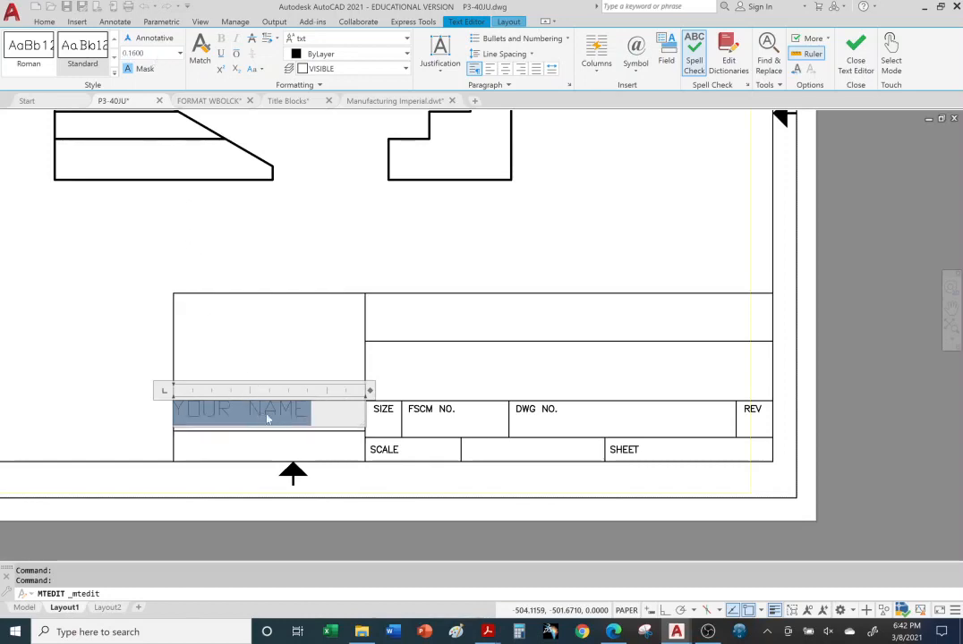
click(259, 430)
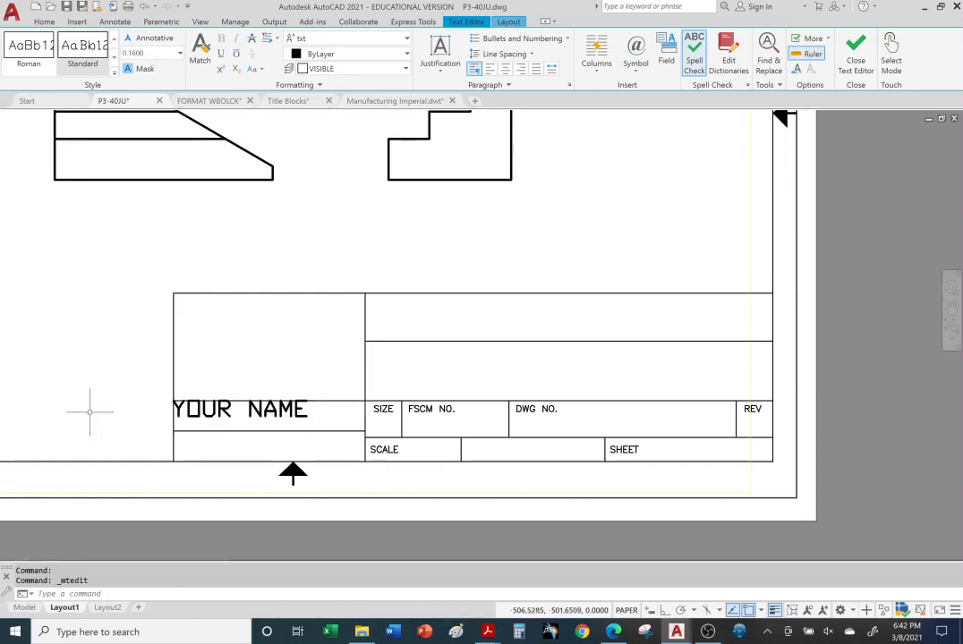
click(270, 413)
click(247, 409)
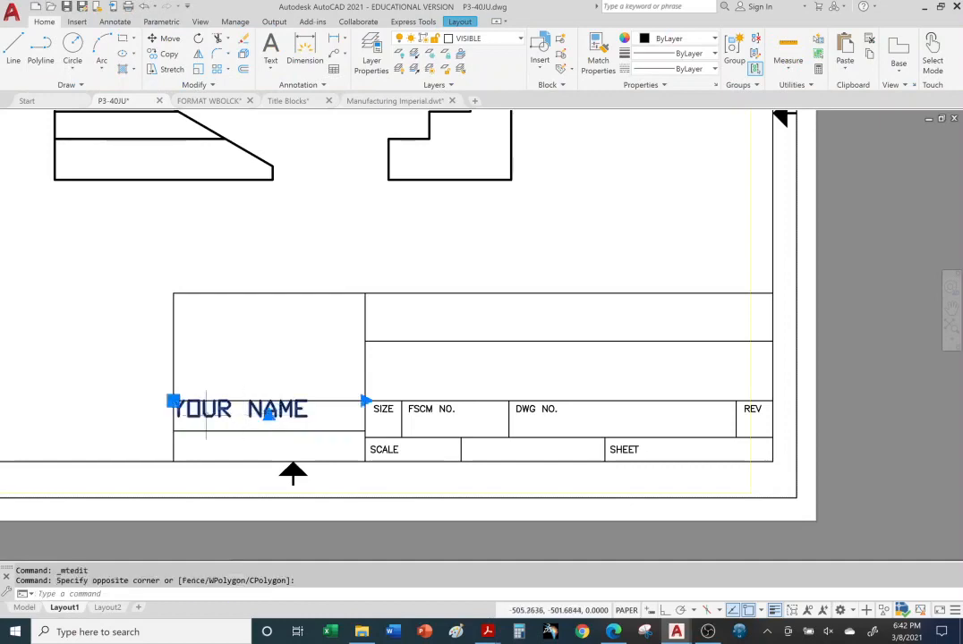
double_click(216, 413)
click(216, 412)
click(206, 411)
click(207, 412)
click(207, 413)
click(207, 413)
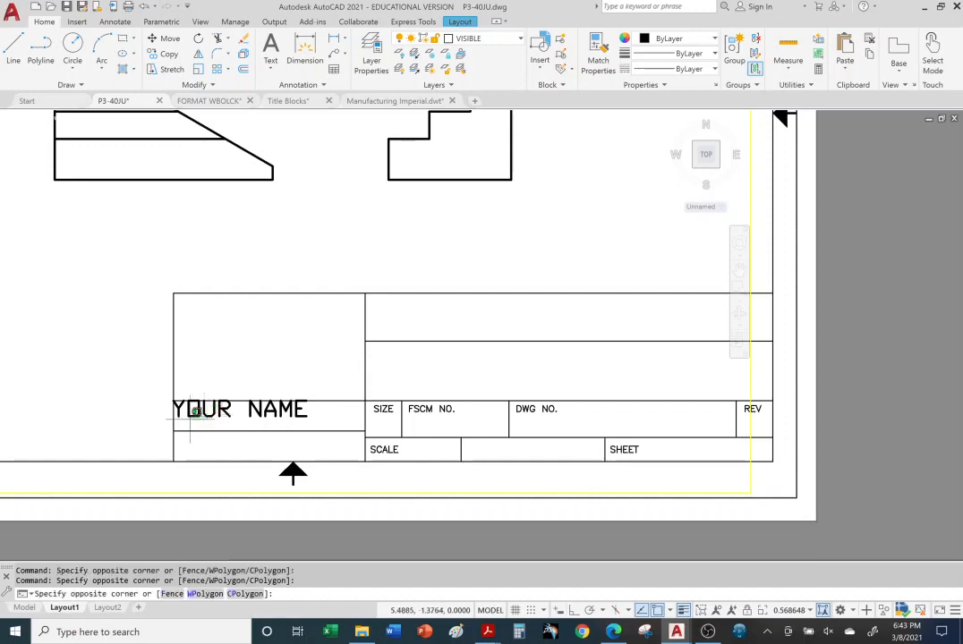
key(Escape)
key(Escape)
key(Escape)
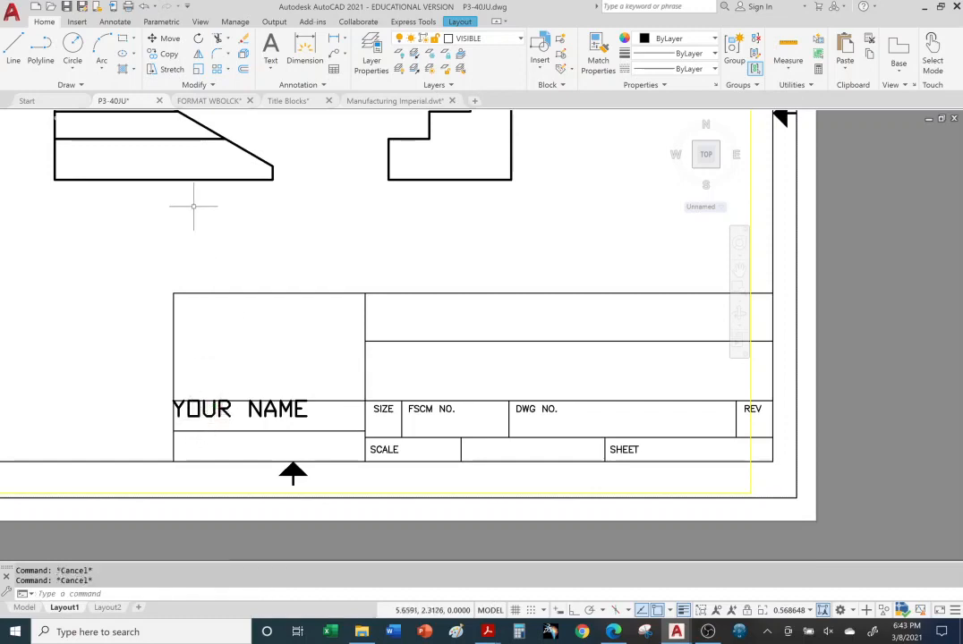
double_click(226, 515)
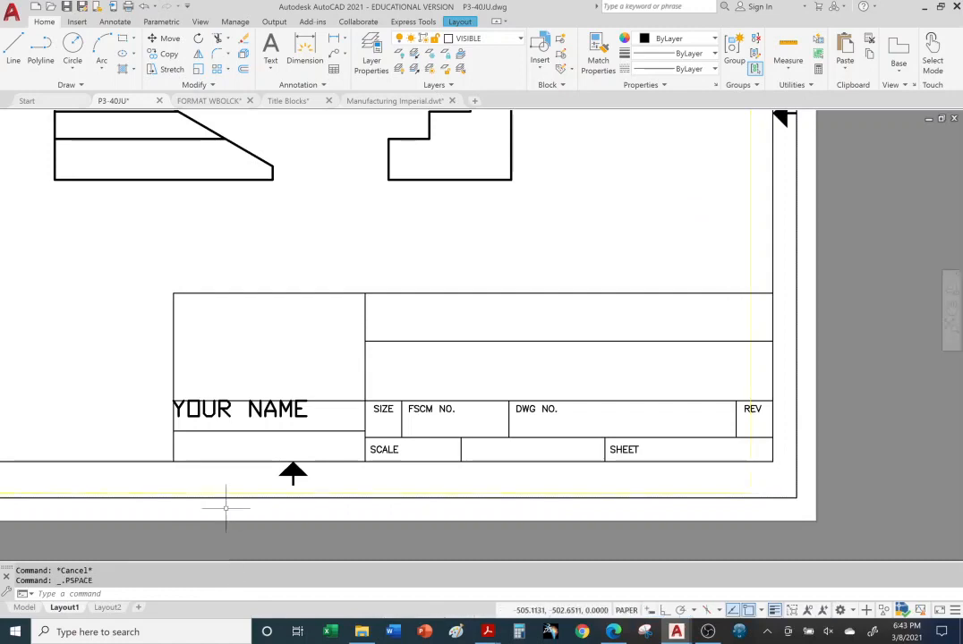
click(220, 410)
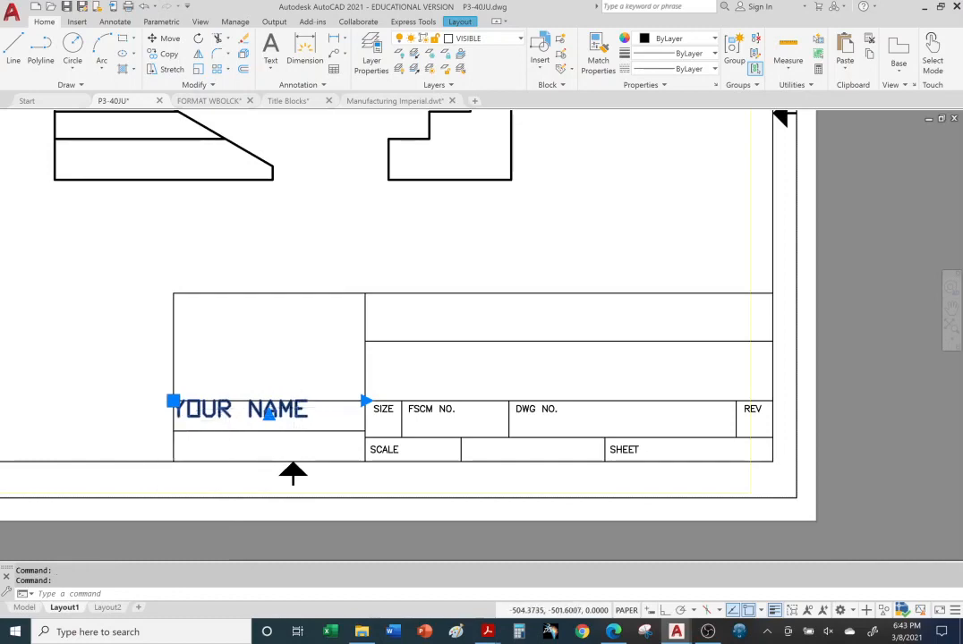
double_click(296, 409)
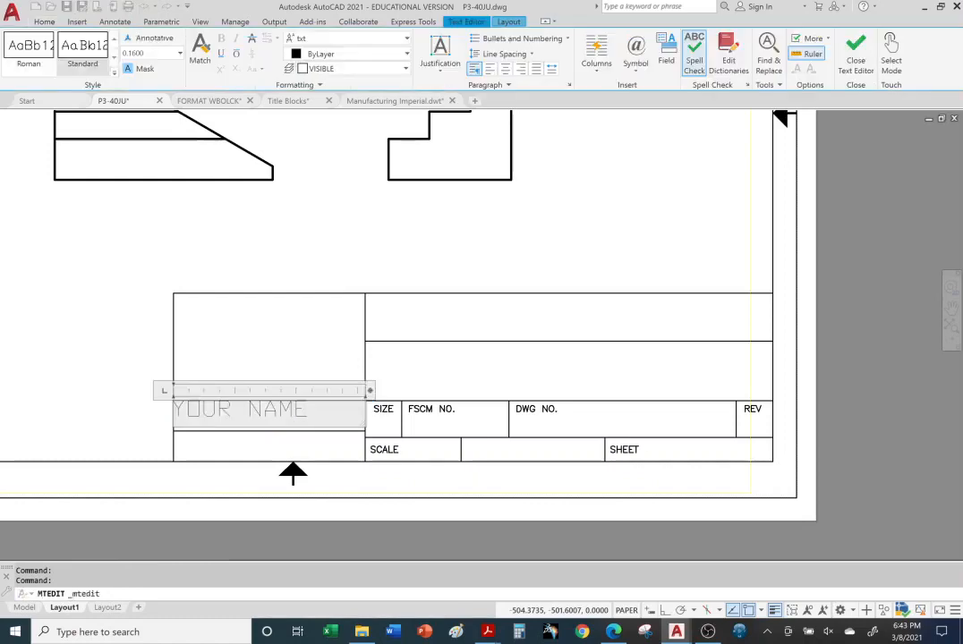
drag(311, 410, 196, 397)
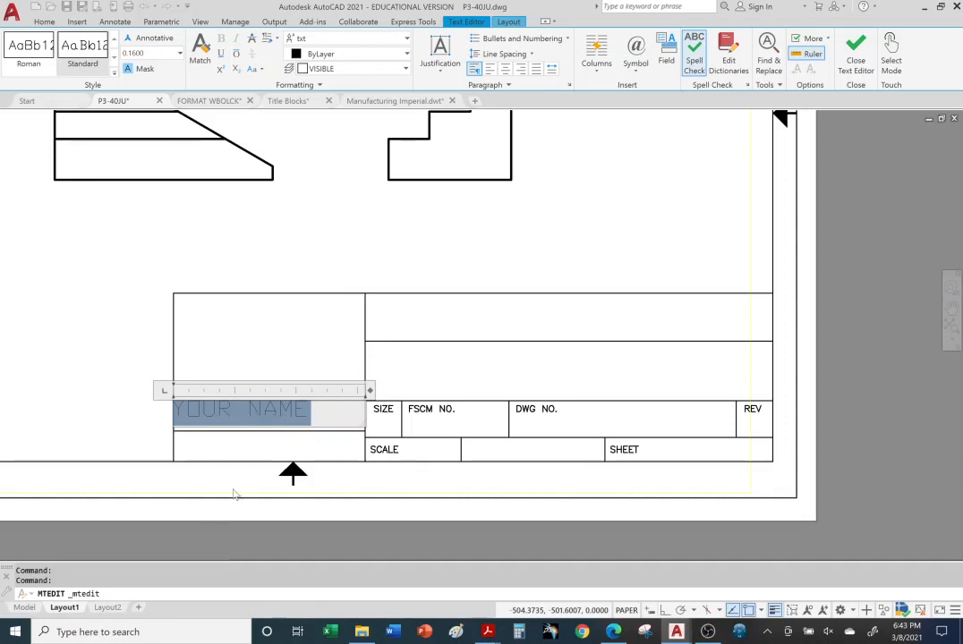
click(232, 546)
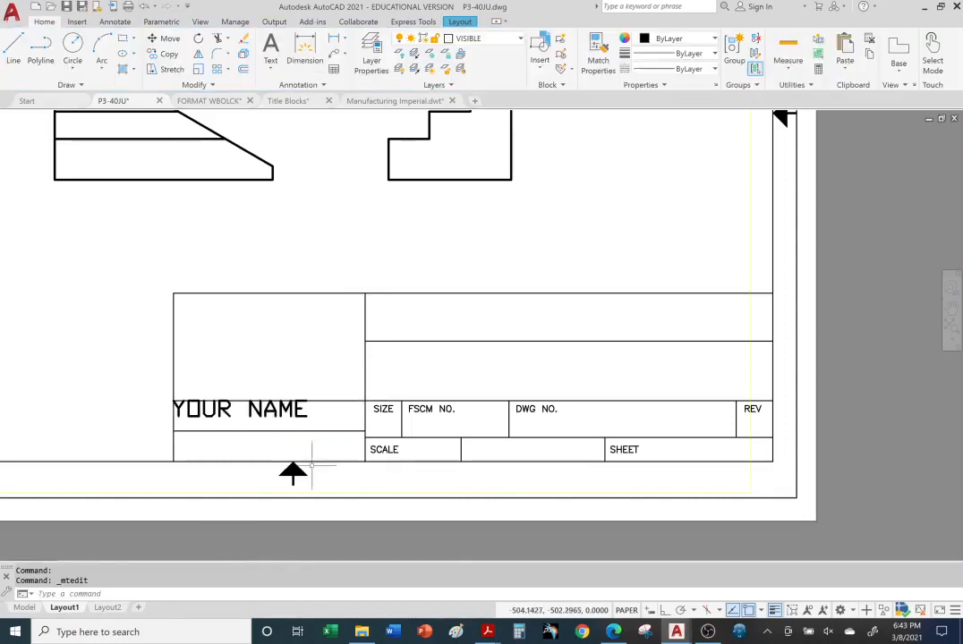
Zoom and pan across the full P3-40JU sheet, then switch to the Walmart case page in Edge
scroll(219, 403, down, 4)
scroll(246, 396, up, 6)
scroll(245, 396, down, 3)
scroll(245, 397, up, 3)
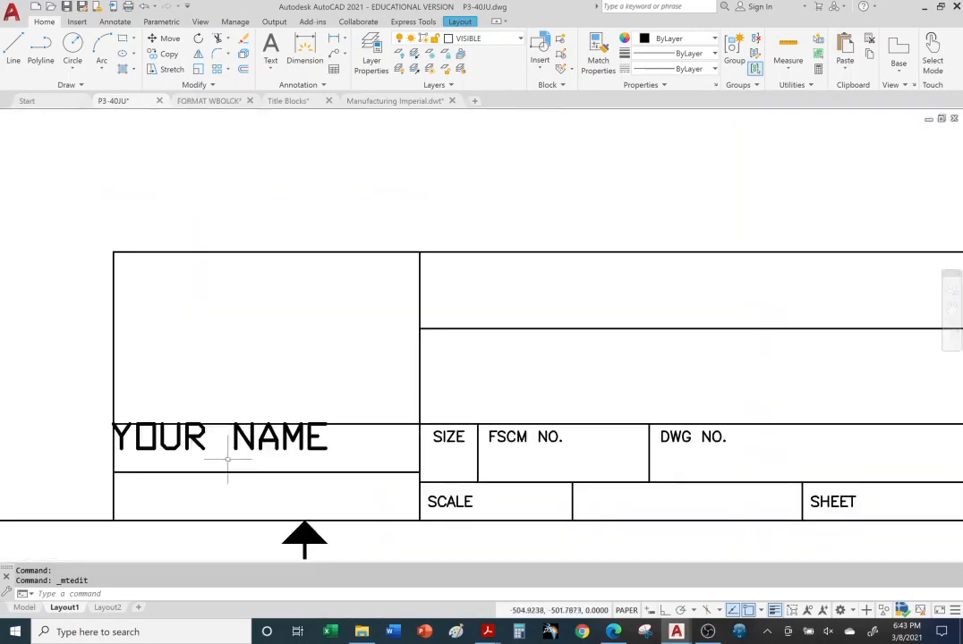
scroll(246, 398, down, 2)
middle_drag(193, 264, 432, 368)
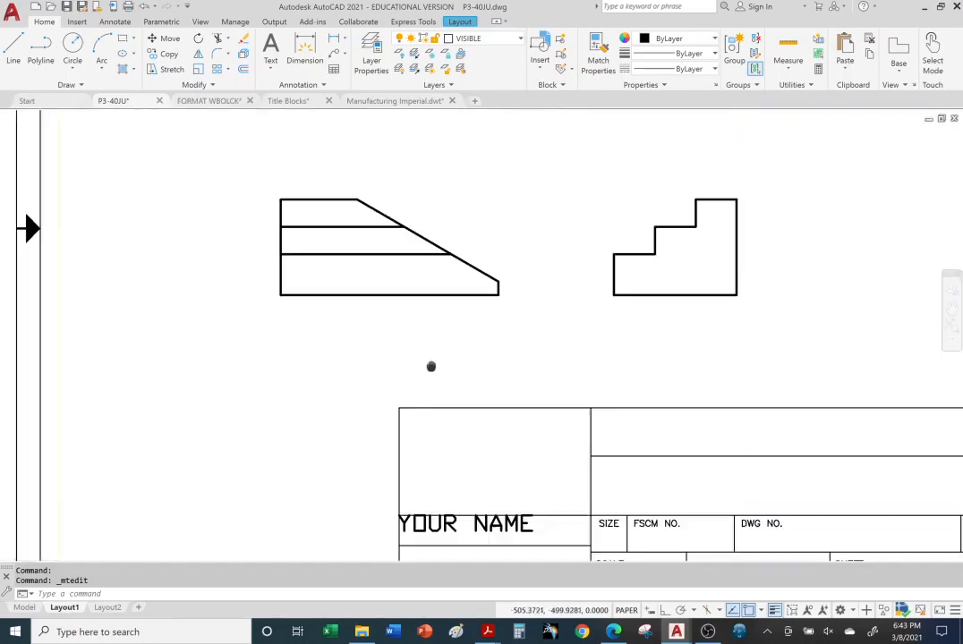
scroll(438, 340, down, 2)
middle_drag(510, 326, 401, 379)
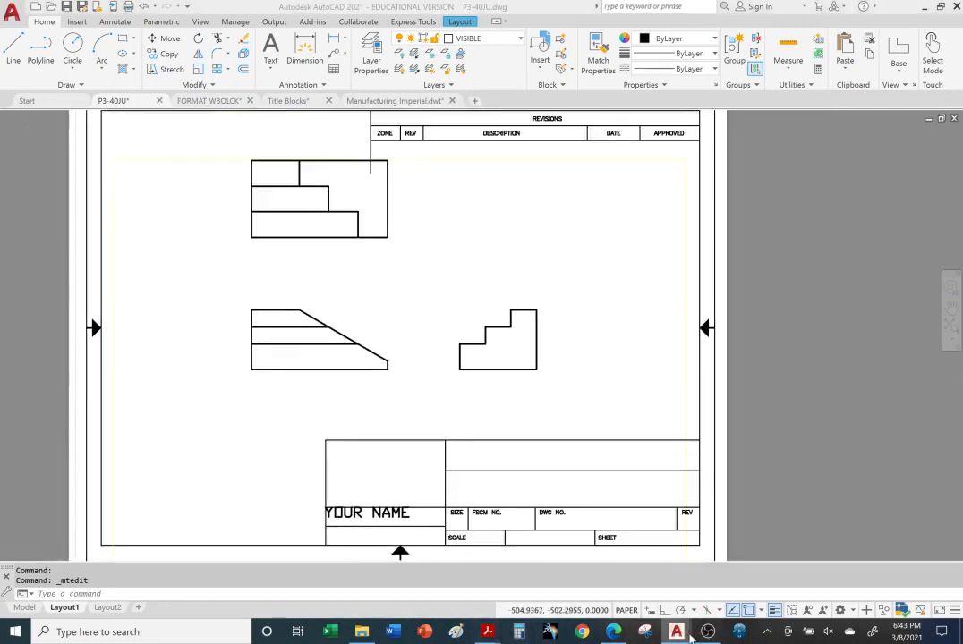
click(614, 633)
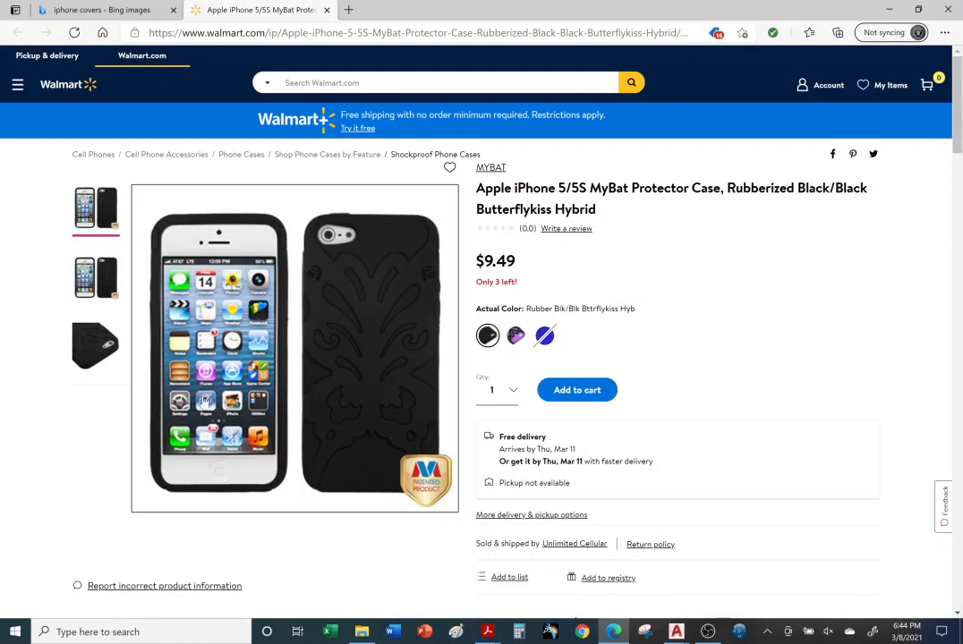
Bring the P3-40JU.dwg window in AutoCAD back to the front from the taskbar
mouse_move(675, 631)
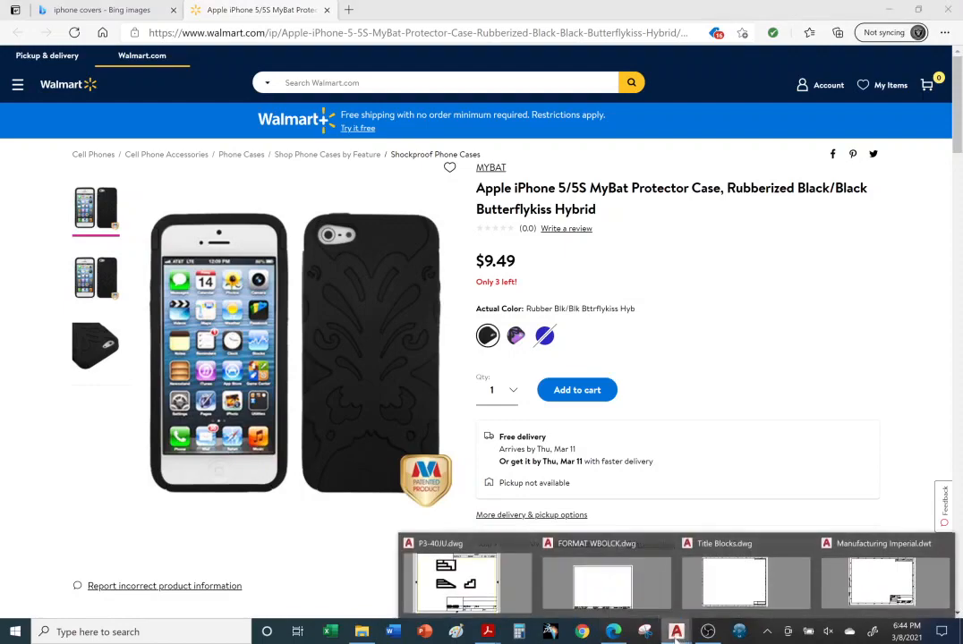
click(478, 589)
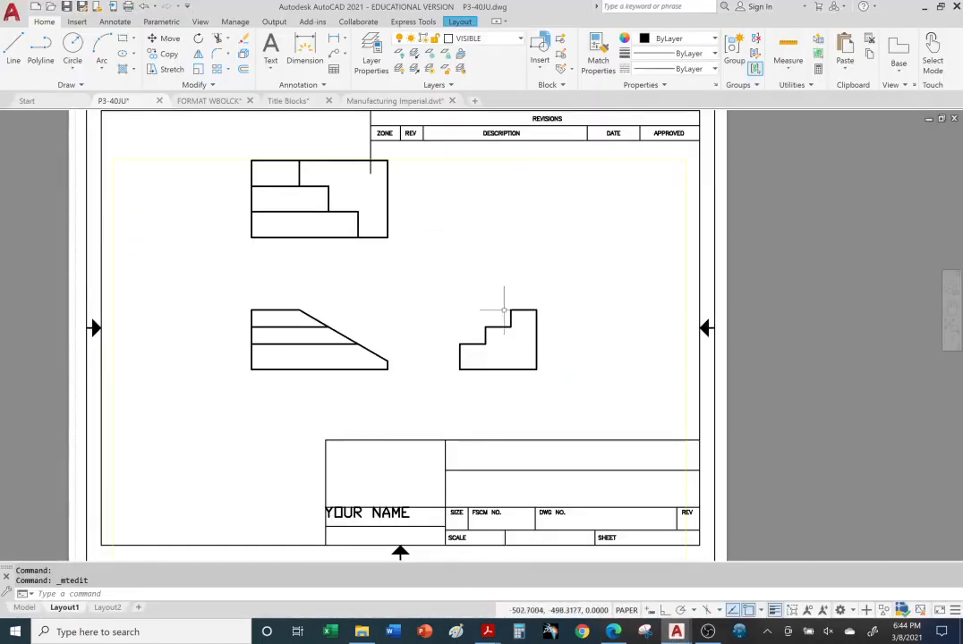
Activate the viewport and add multiline text 'YOUR NAME' between the top and right-side views
click(375, 294)
double_click(383, 287)
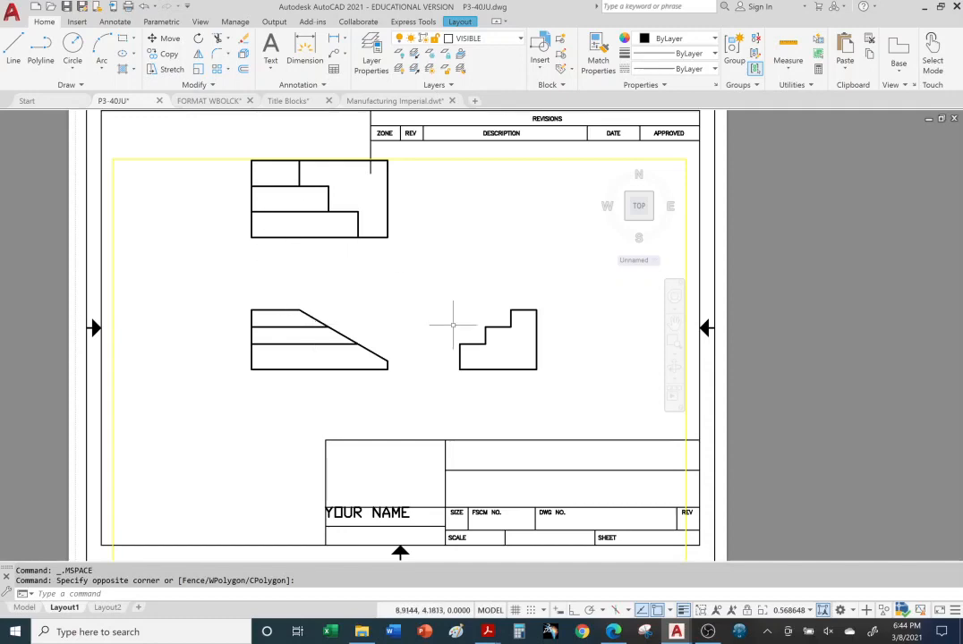
click(271, 49)
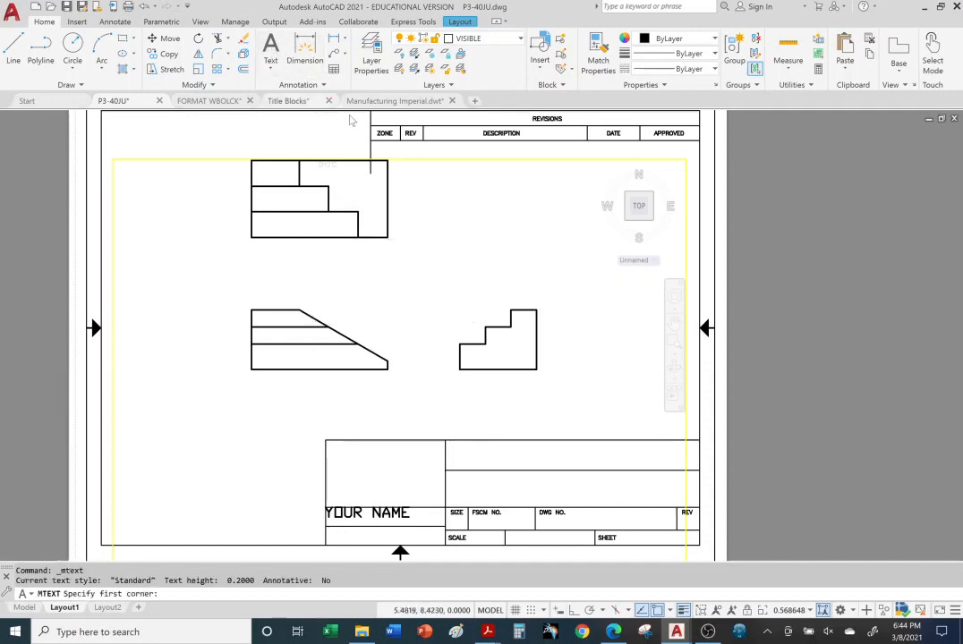
click(425, 248)
click(531, 291)
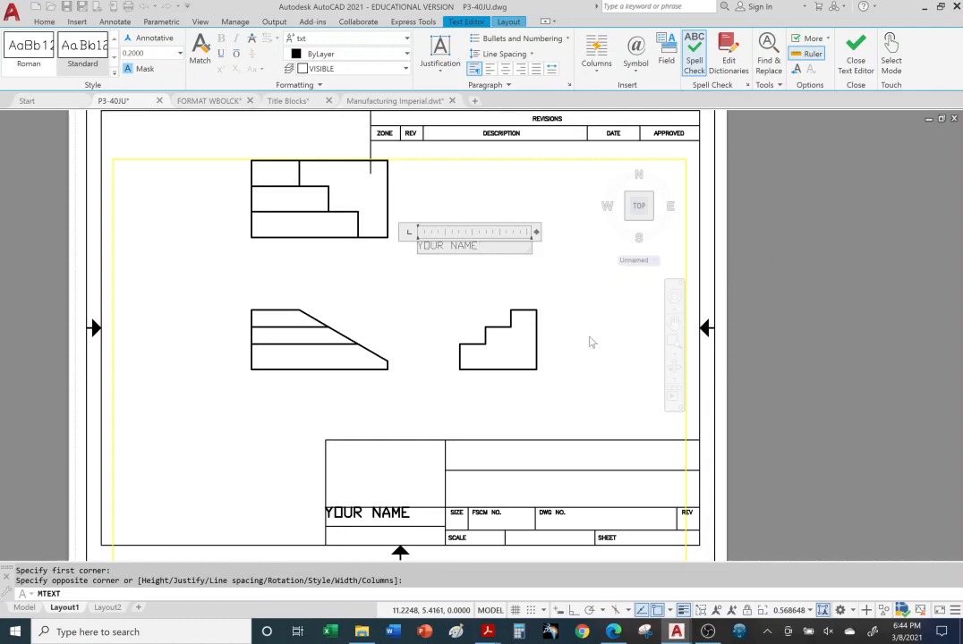
click(578, 372)
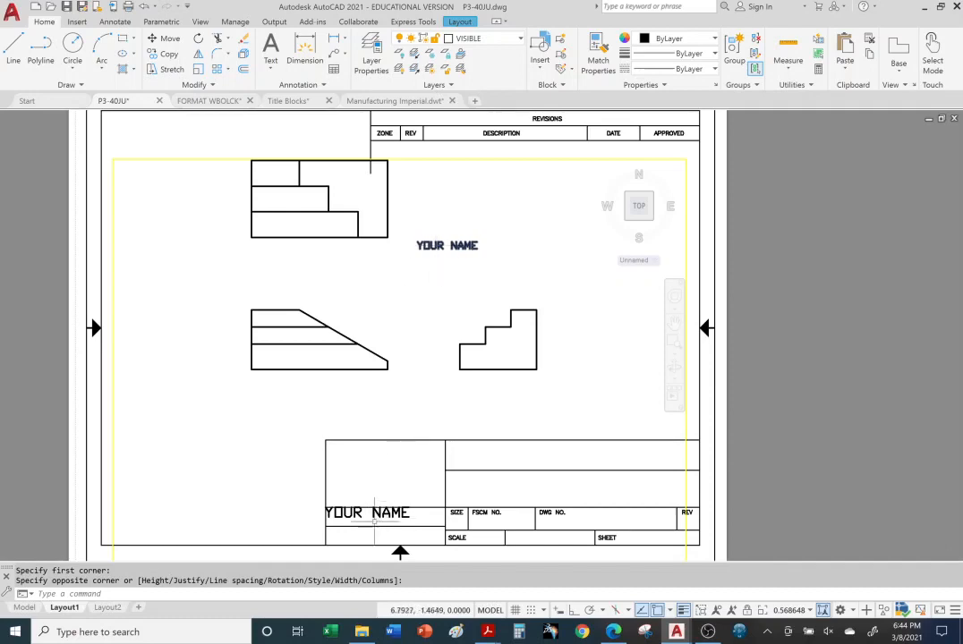
Zoom in and out around the YOUR NAME text, then switch to the Model tab
click(438, 279)
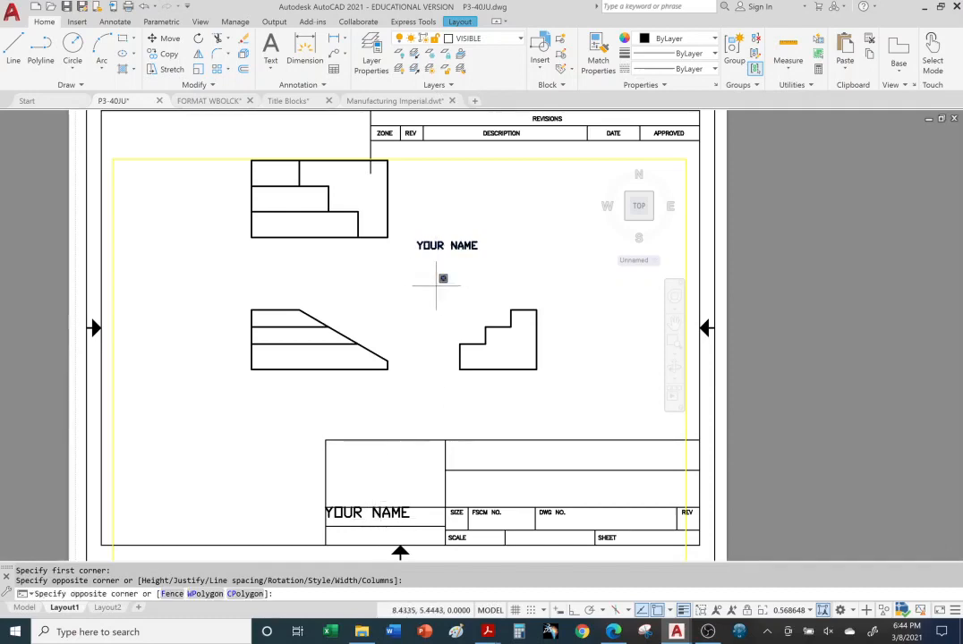
scroll(433, 283, down, 5)
scroll(452, 277, up, 8)
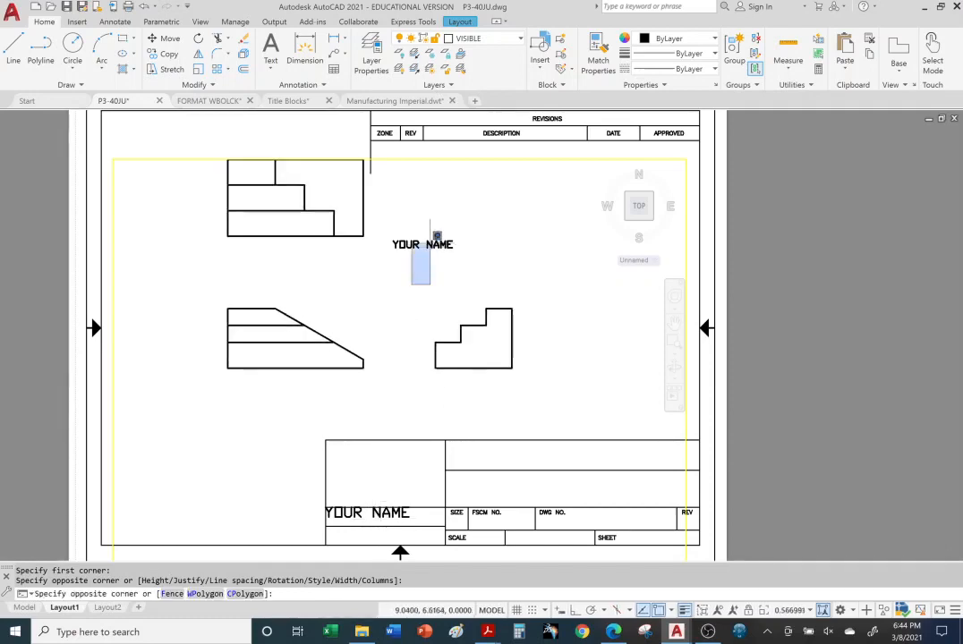
scroll(428, 253, down, 4)
click(443, 273)
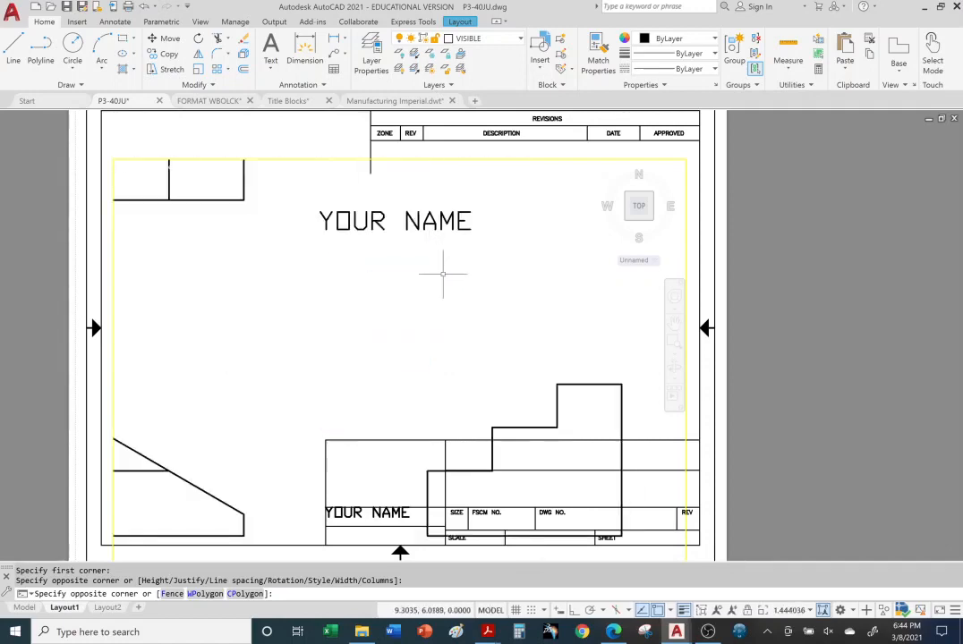
scroll(374, 239, up, 2)
scroll(374, 239, down, 4)
scroll(375, 239, down, 6)
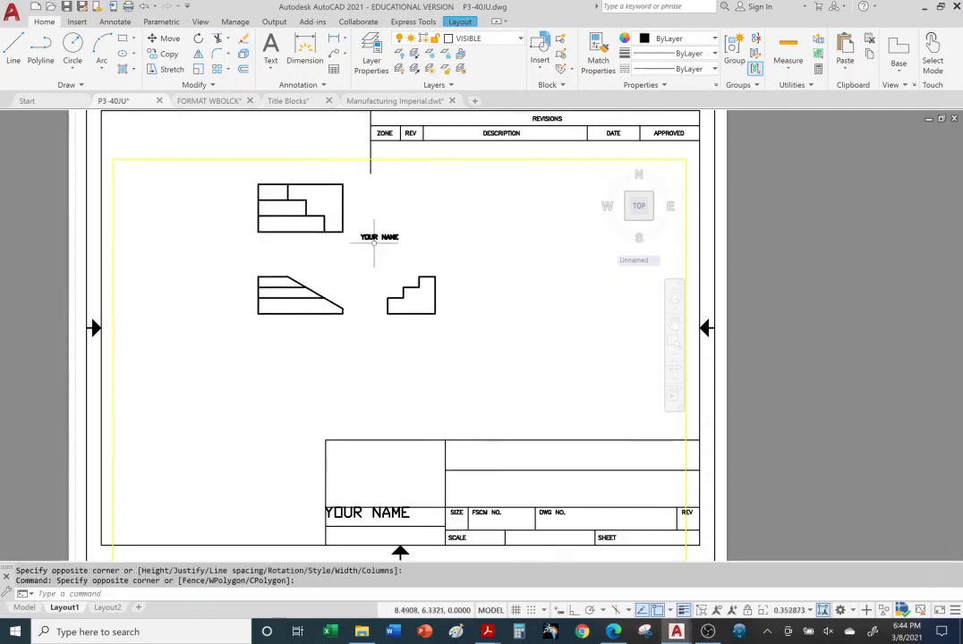
scroll(377, 240, up, 5)
scroll(363, 234, down, 4)
scroll(359, 233, up, 4)
scroll(356, 233, down, 4)
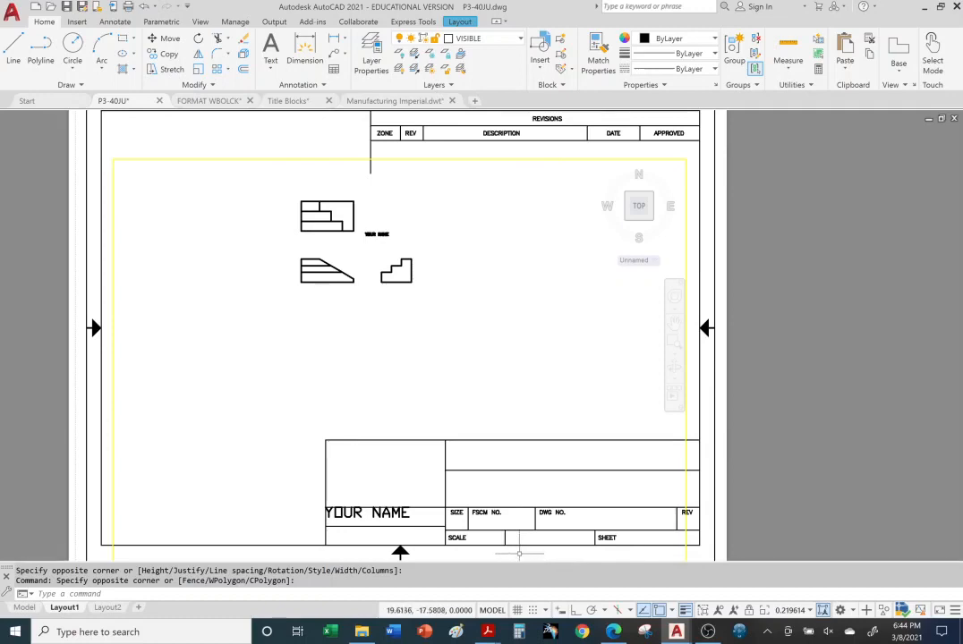
scroll(391, 240, up, 10)
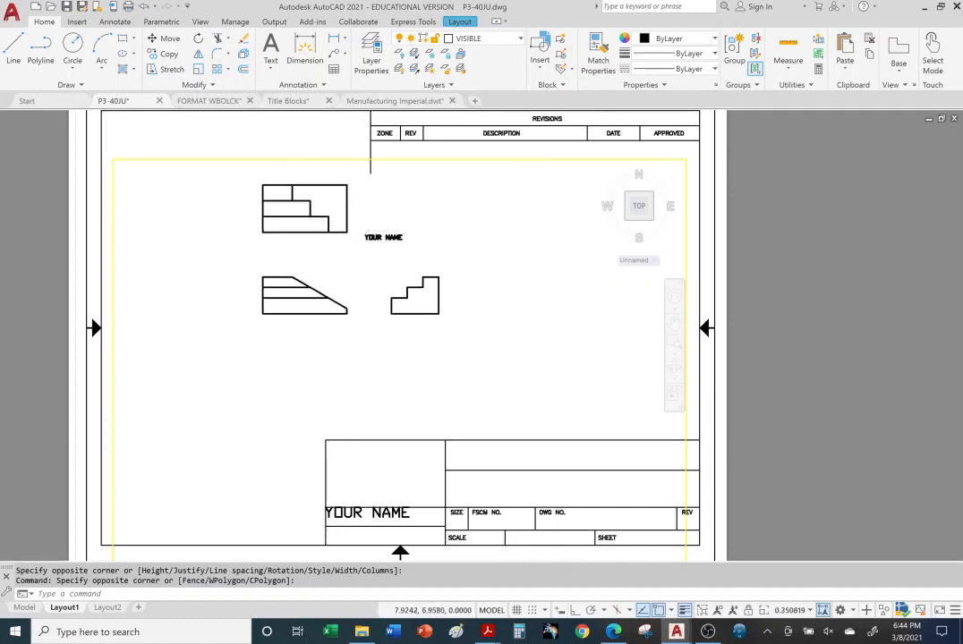
scroll(391, 240, down, 4)
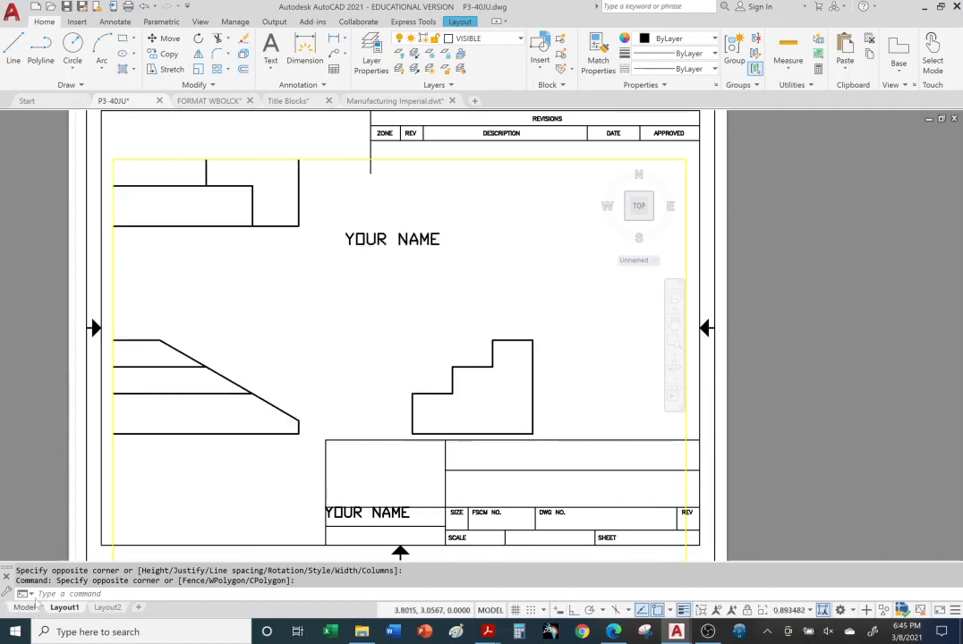
click(24, 608)
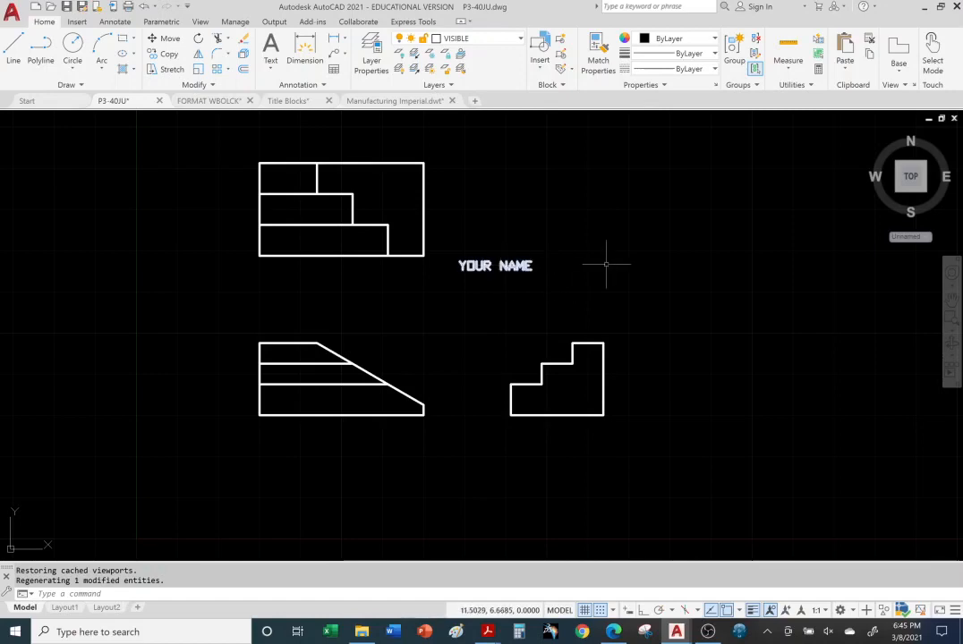
Edit the model-space text from 'YOUR NAME' to 'MY NAME' and return to Layout1
double_click(515, 268)
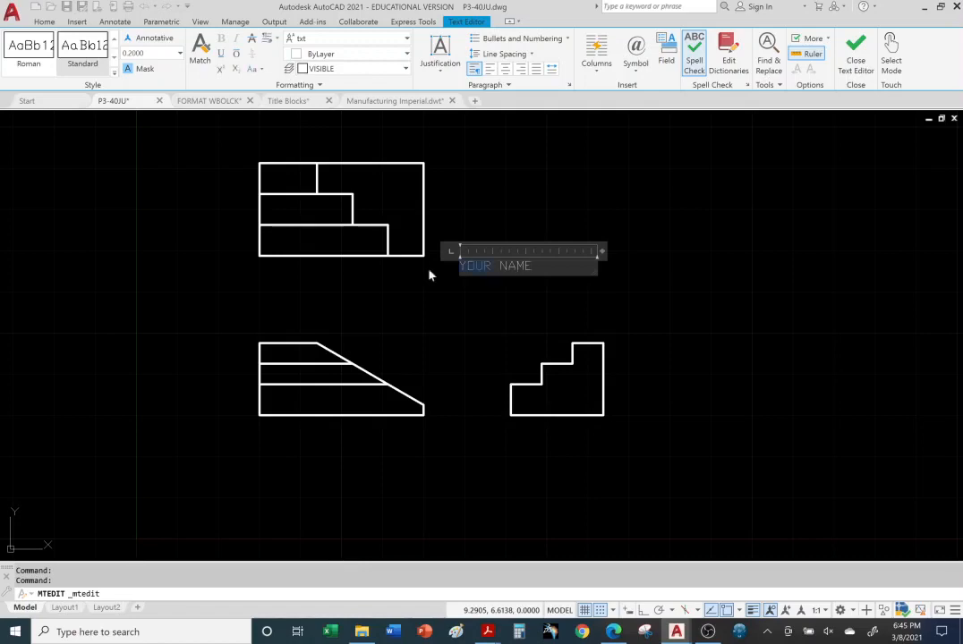
key(BackSpace)
text(MY)
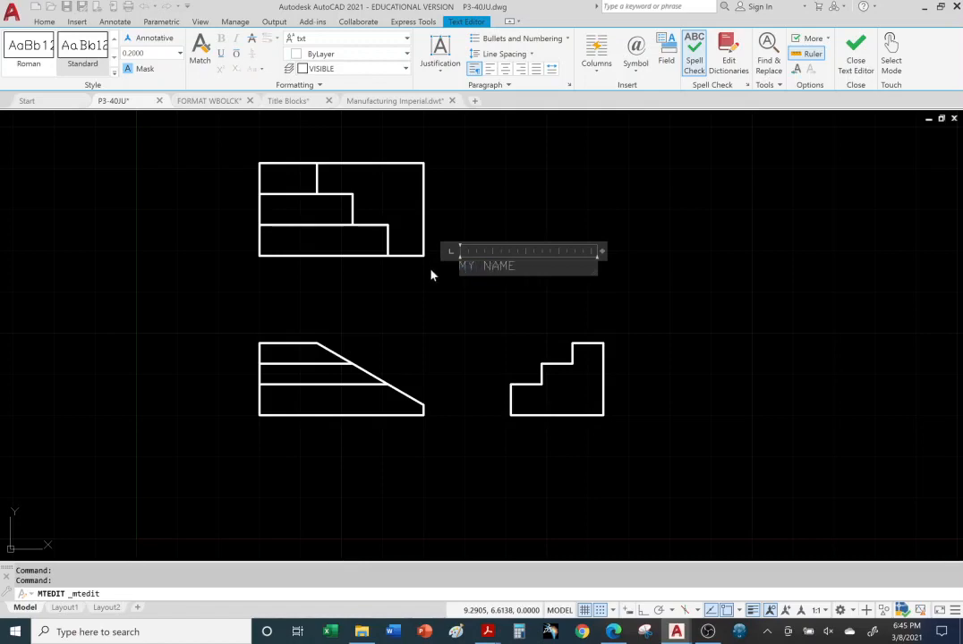
click(663, 249)
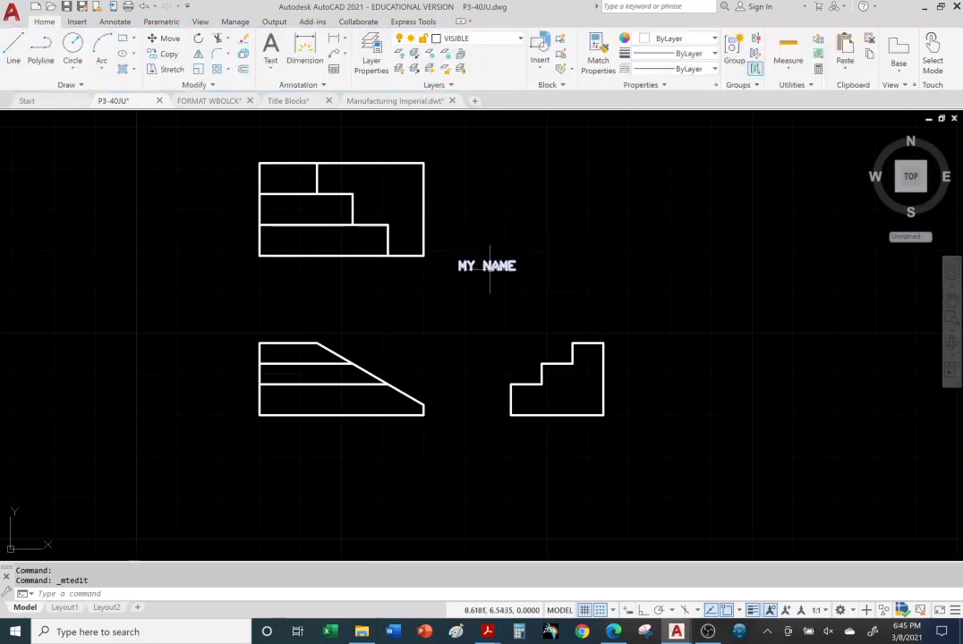
click(64, 608)
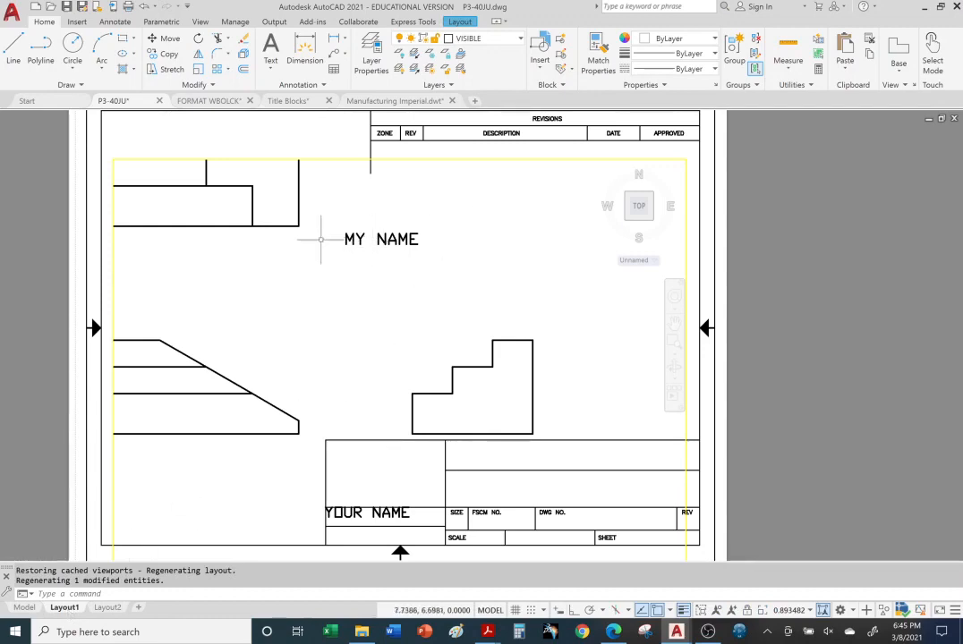
Zoom and shift the drawing down and right inside the Layout1 viewport, then deactivate it
scroll(357, 241, down, 2)
scroll(357, 241, down, 2)
middle_drag(357, 241, 363, 293)
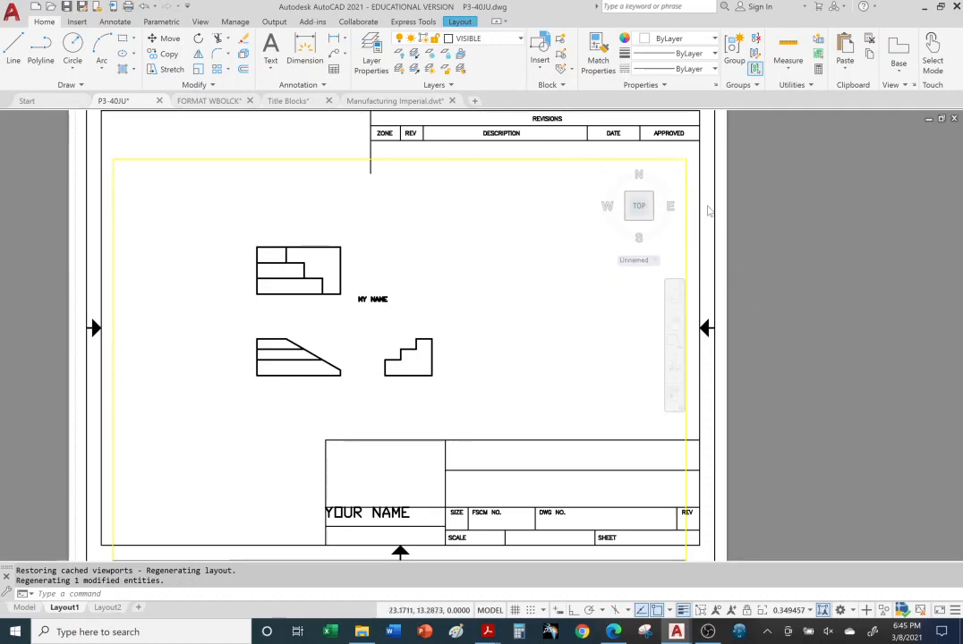
double_click(708, 213)
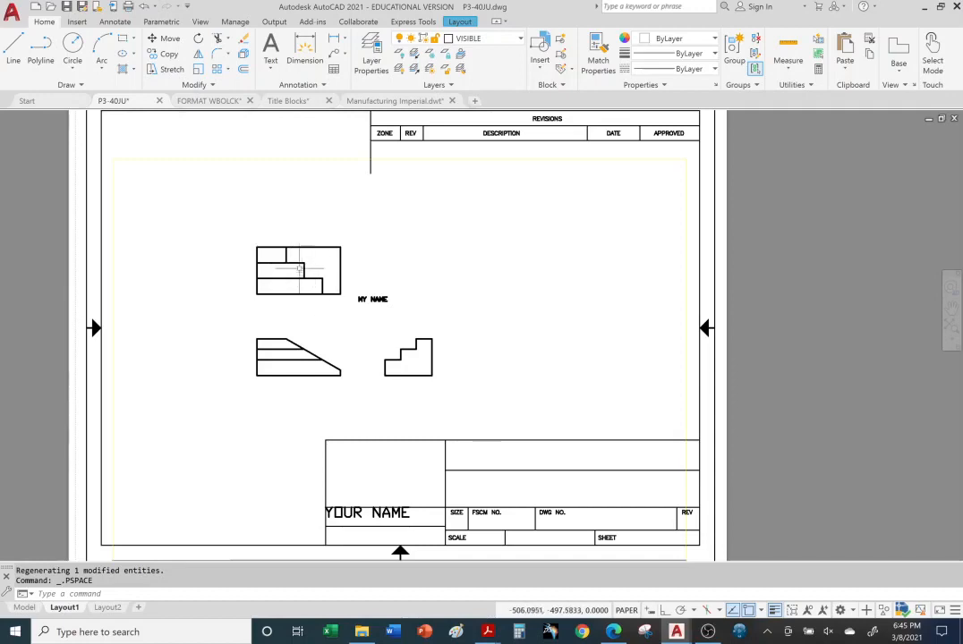
Reactivate the viewport to readjust the zoom, then return to paper space and shift the sheet right
click(627, 611)
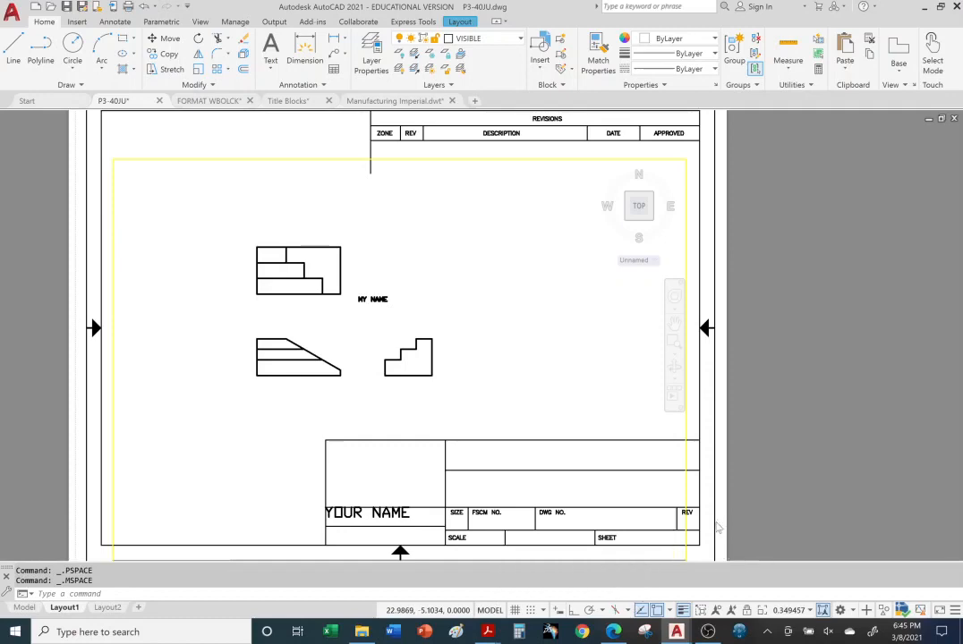
scroll(350, 296, down, 3)
scroll(350, 295, up, 5)
scroll(350, 297, down, 2)
scroll(350, 300, up, 2)
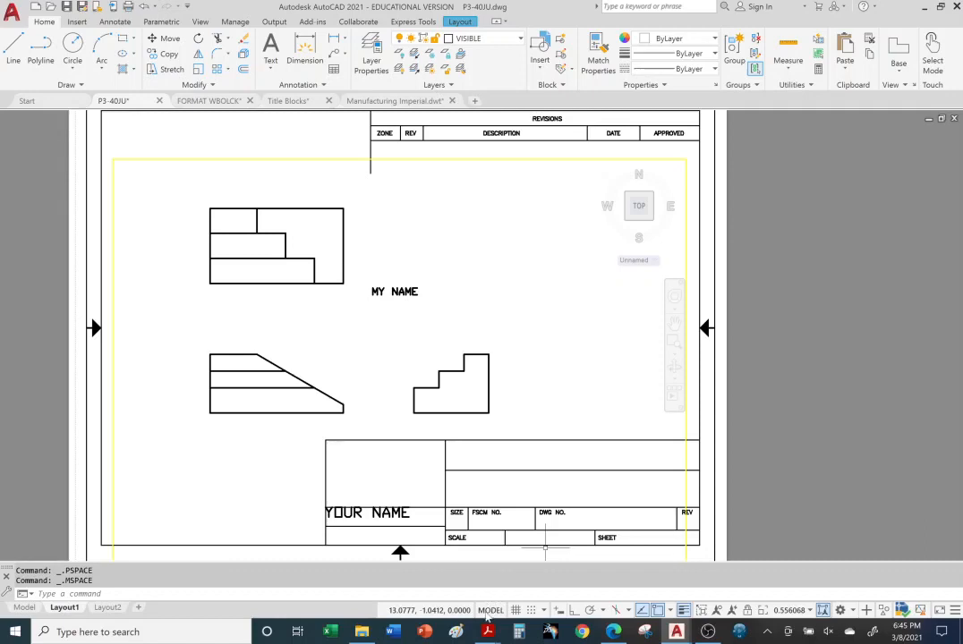
click(488, 615)
scroll(684, 388, down, 4)
scroll(684, 385, up, 4)
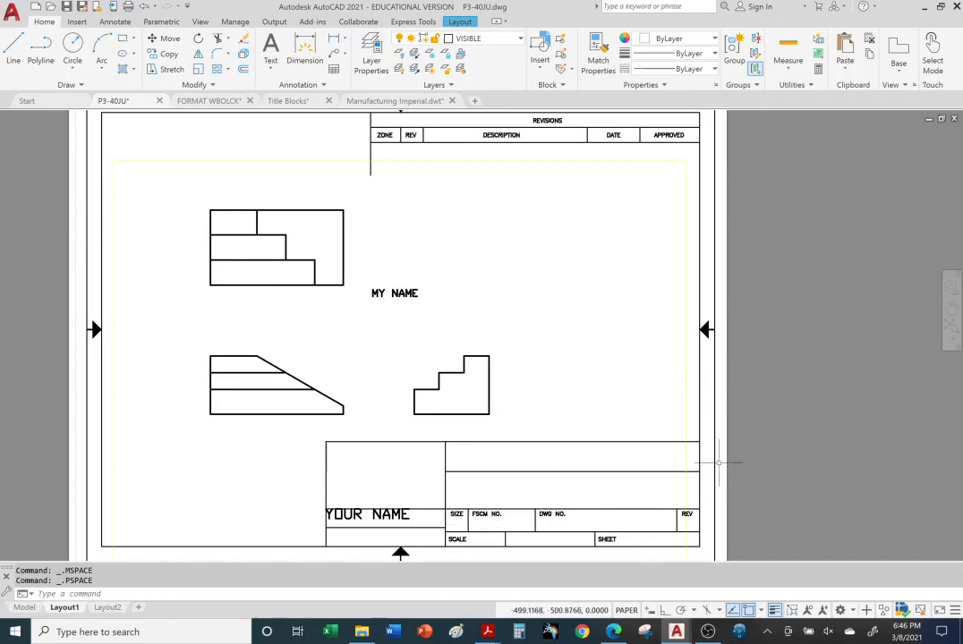
middle_drag(736, 448, 776, 446)
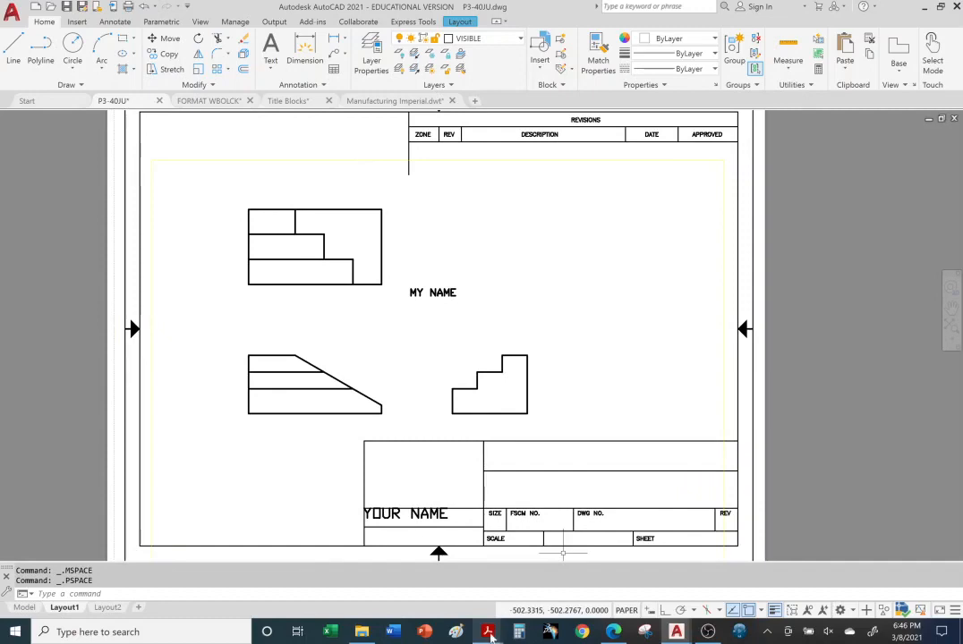
mouse_move(490, 635)
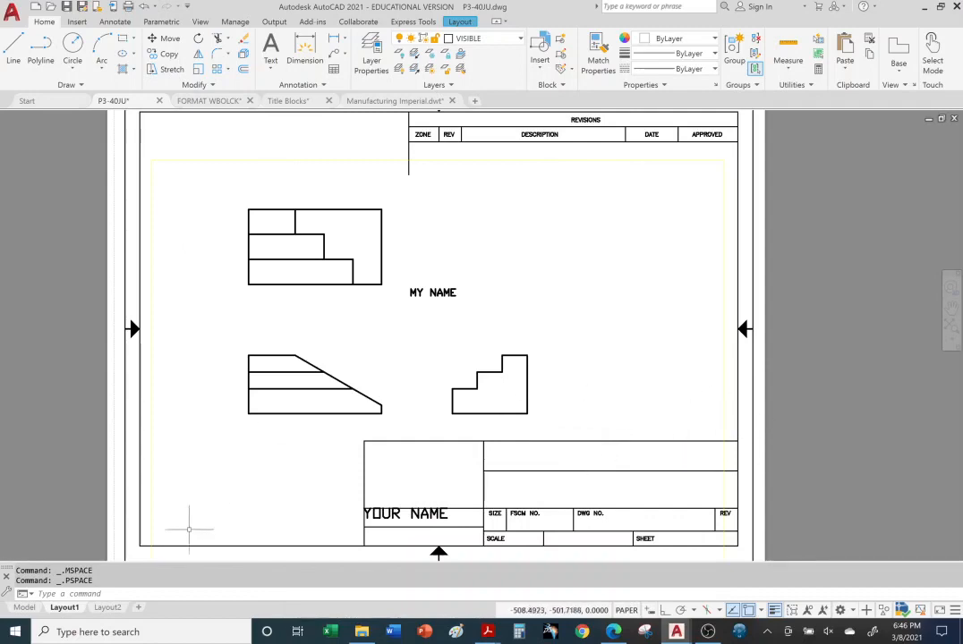
Open the B-size Layout2 sheet and zoom its viewport until all three views fit
click(108, 608)
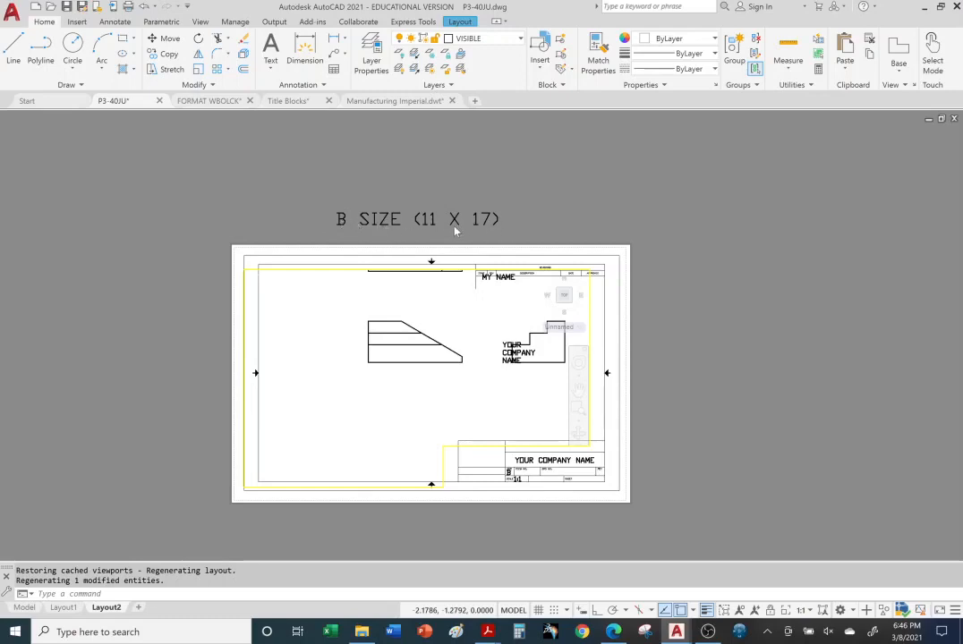
scroll(261, 360, up, 2)
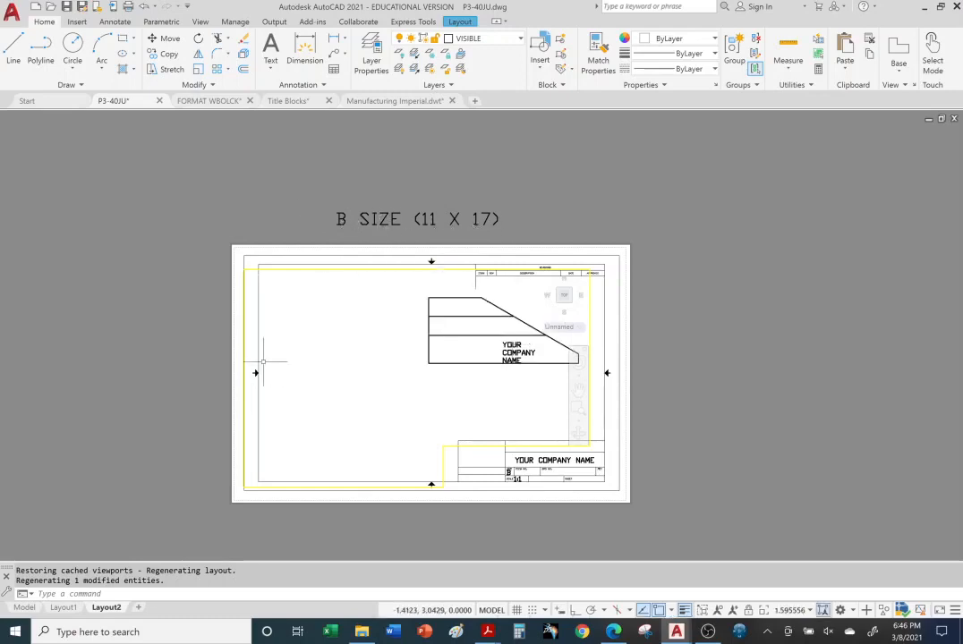
scroll(375, 383, down, 4)
scroll(452, 327, down, 2)
scroll(448, 333, up, 3)
scroll(452, 322, down, 3)
scroll(458, 315, up, 1)
scroll(458, 316, up, 1)
scroll(458, 322, down, 1)
scroll(447, 340, up, 1)
scroll(440, 361, up, 1)
scroll(440, 358, up, 1)
scroll(441, 354, down, 3)
scroll(445, 350, up, 2)
scroll(446, 351, up, 1)
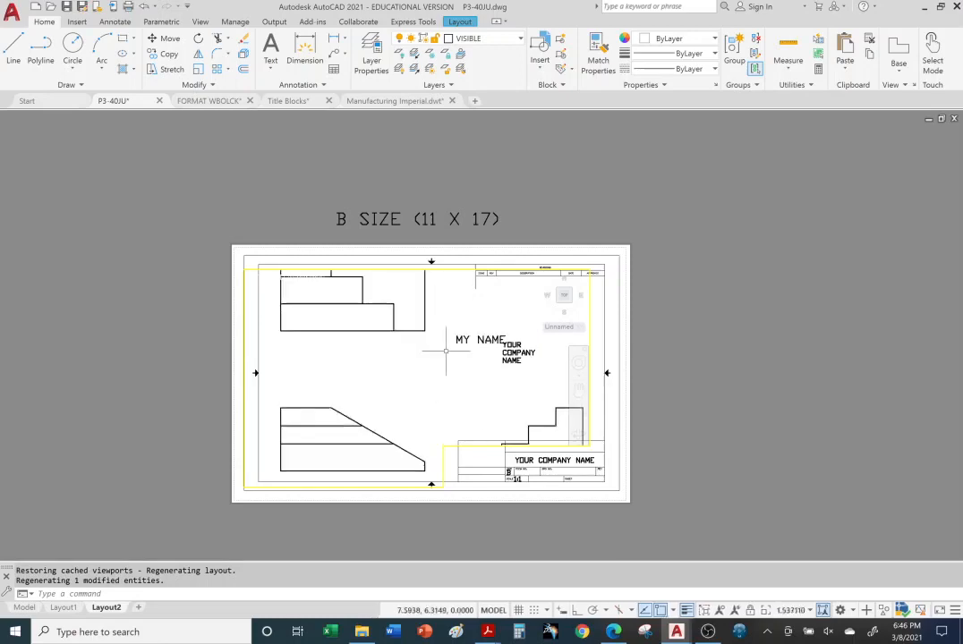
scroll(475, 345, down, 3)
scroll(514, 352, up, 4)
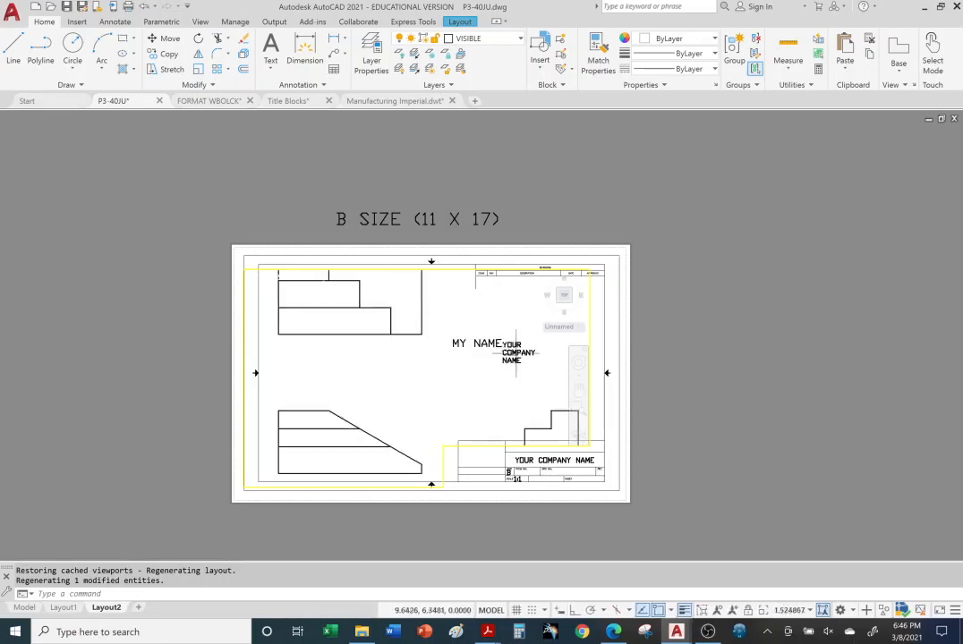
scroll(517, 353, down, 4)
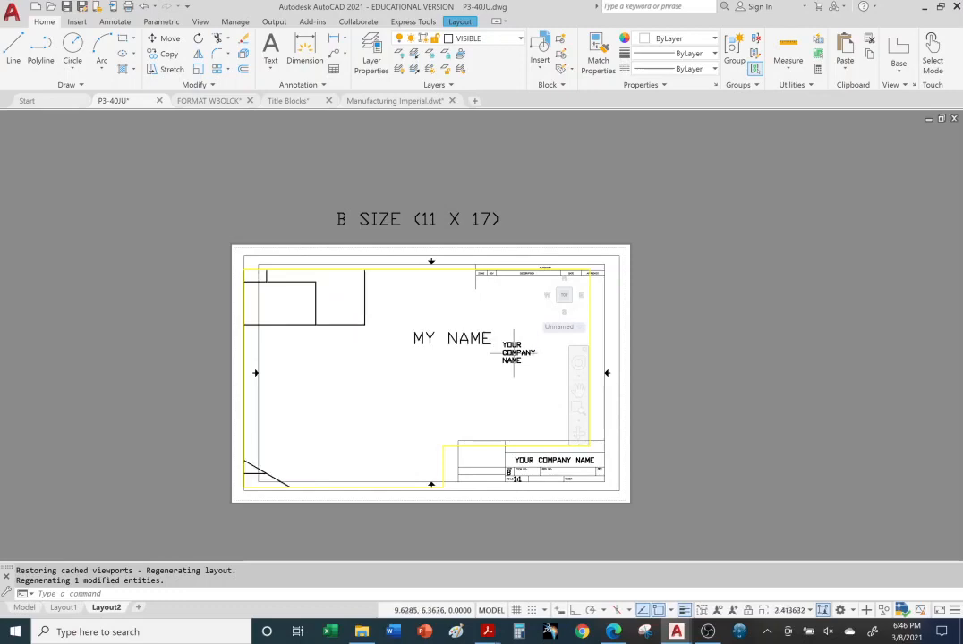
Drag an empty selection window in the viewport, then switch back to paper space
click(521, 350)
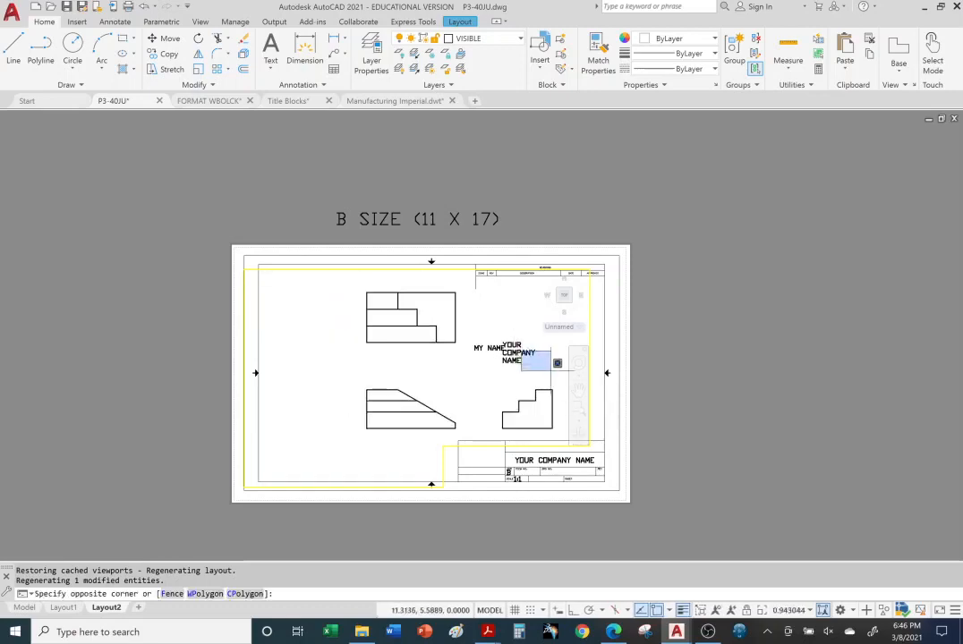
click(555, 371)
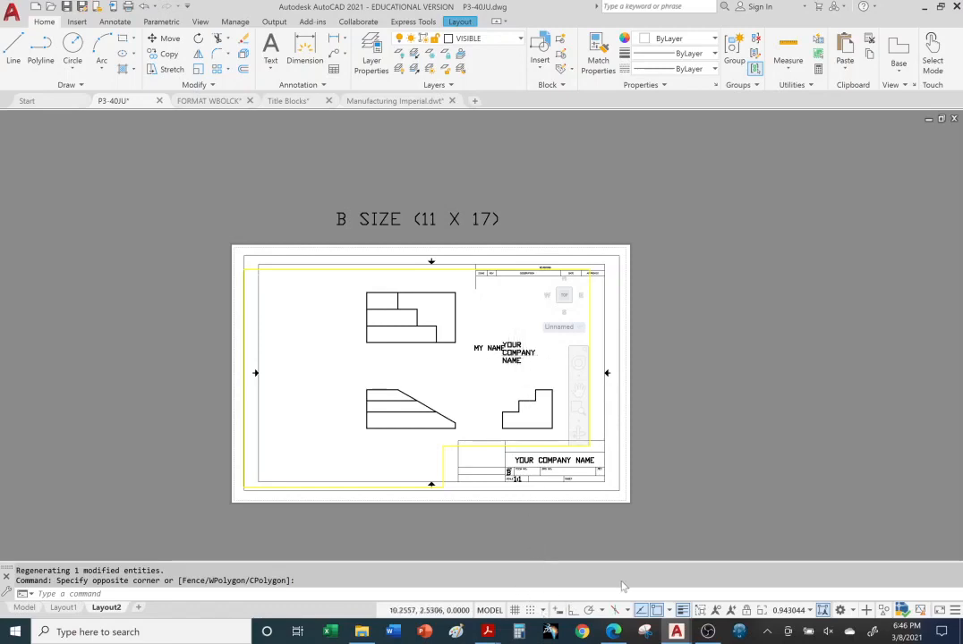
click(488, 611)
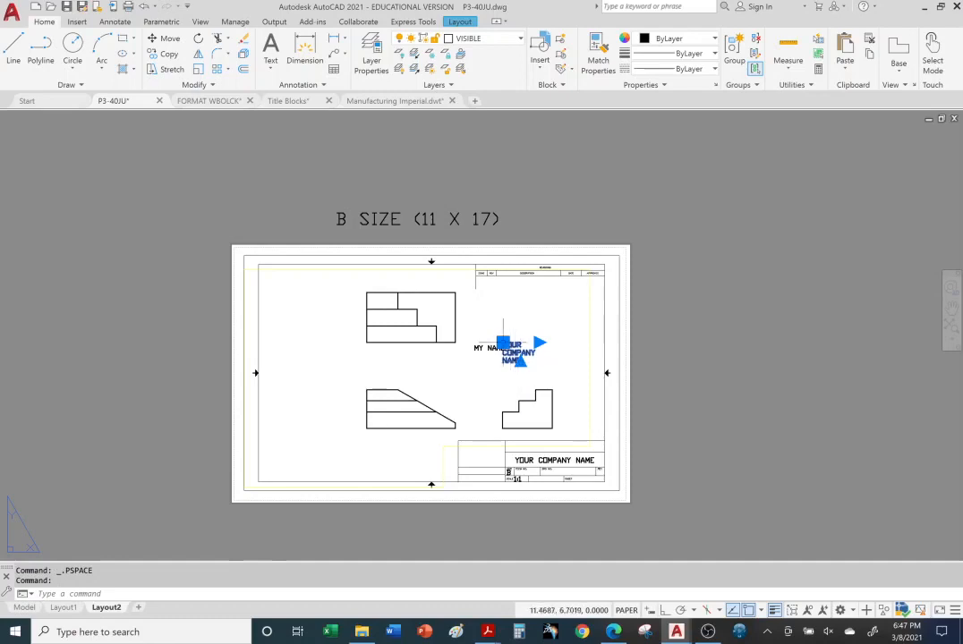
Move the loose YOUR COMPANY NAME text beside the sheet and nudge the title-block company name
click(502, 343)
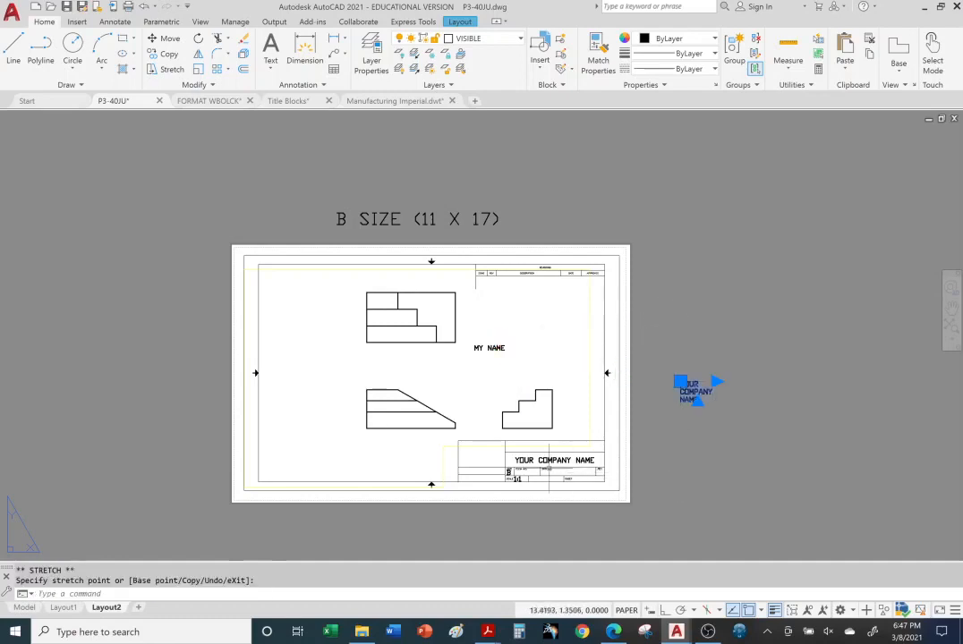
click(563, 460)
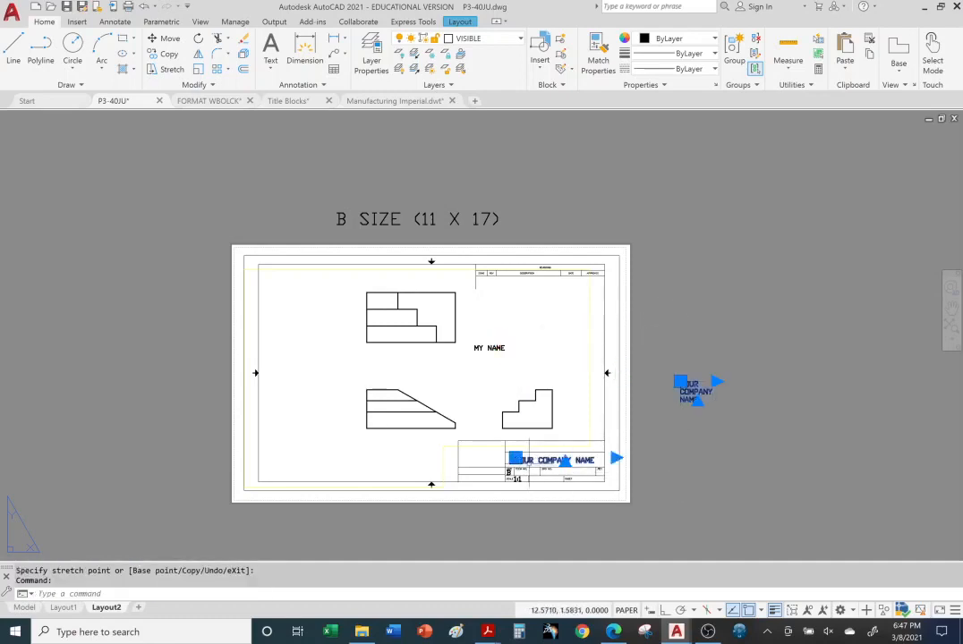
click(515, 459)
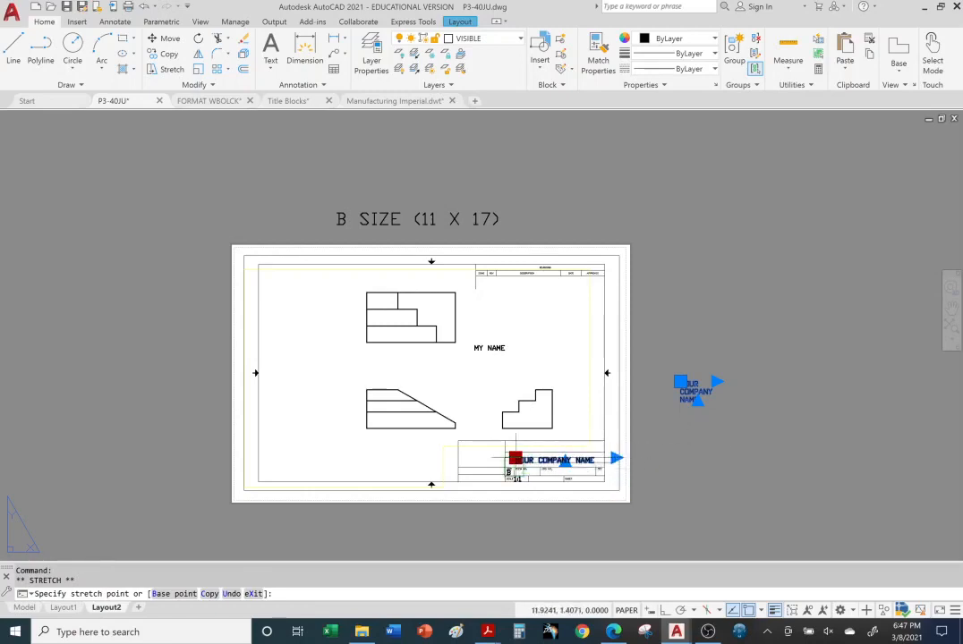
click(514, 467)
scroll(536, 484, down, 3)
scroll(535, 482, up, 3)
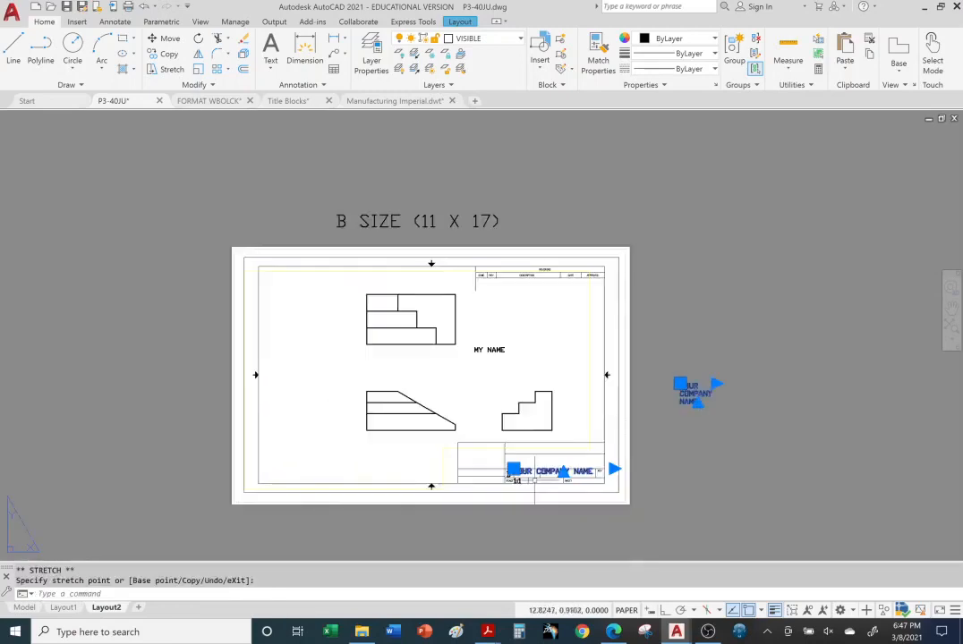
scroll(535, 474, up, 2)
click(514, 469)
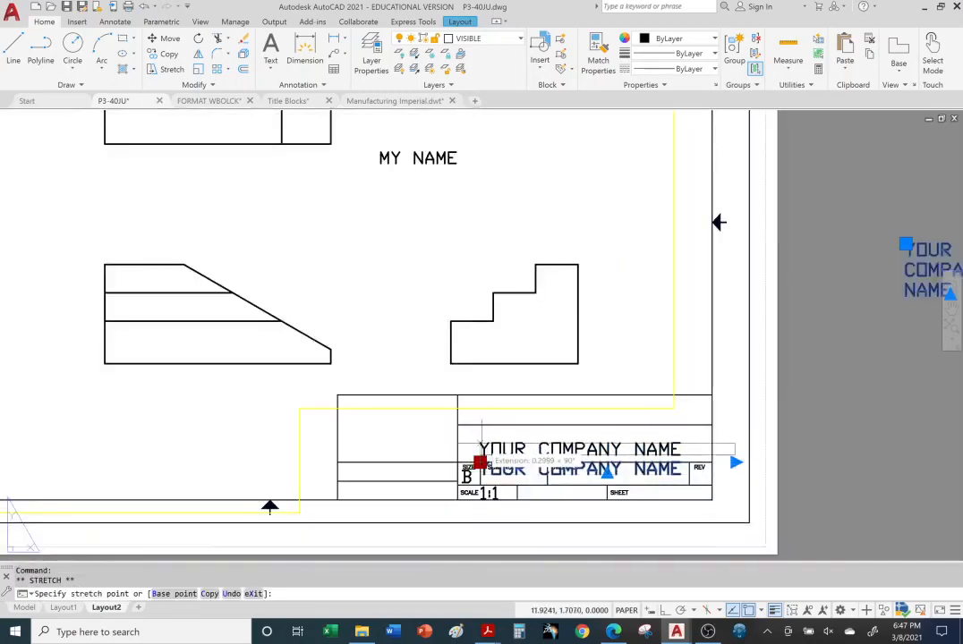
click(479, 439)
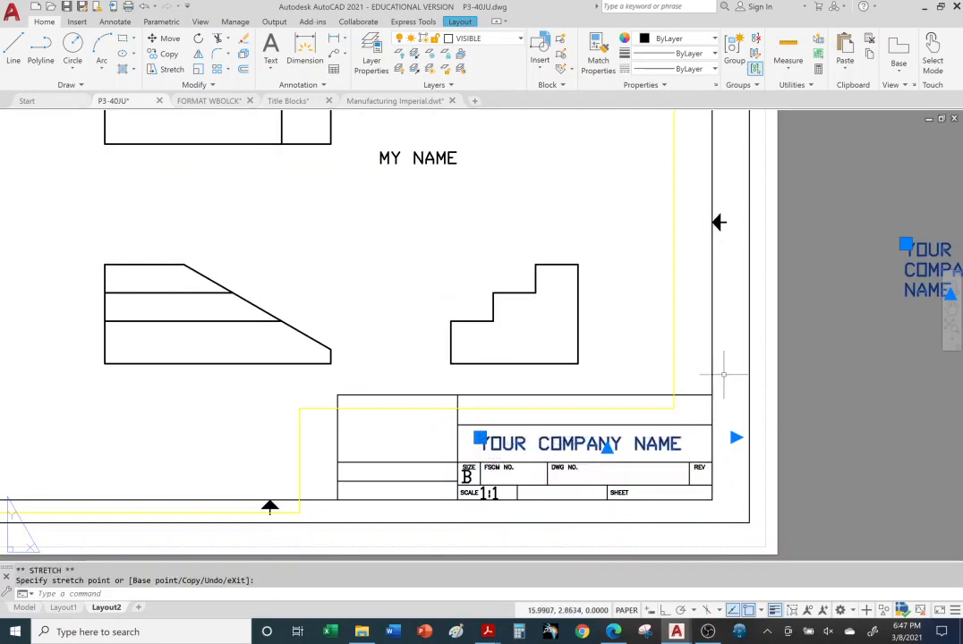
scroll(739, 380, down, 2)
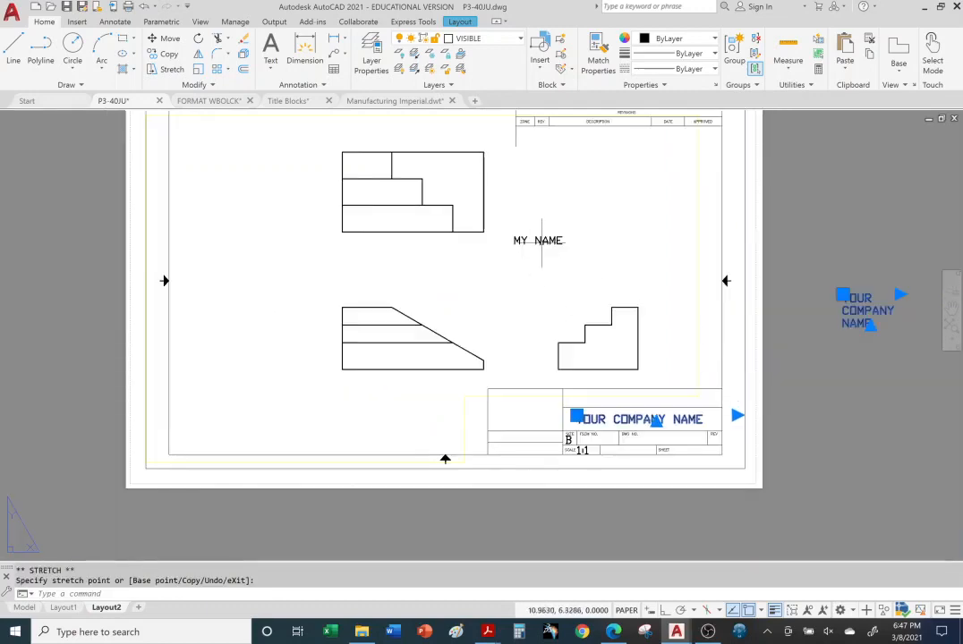
click(522, 240)
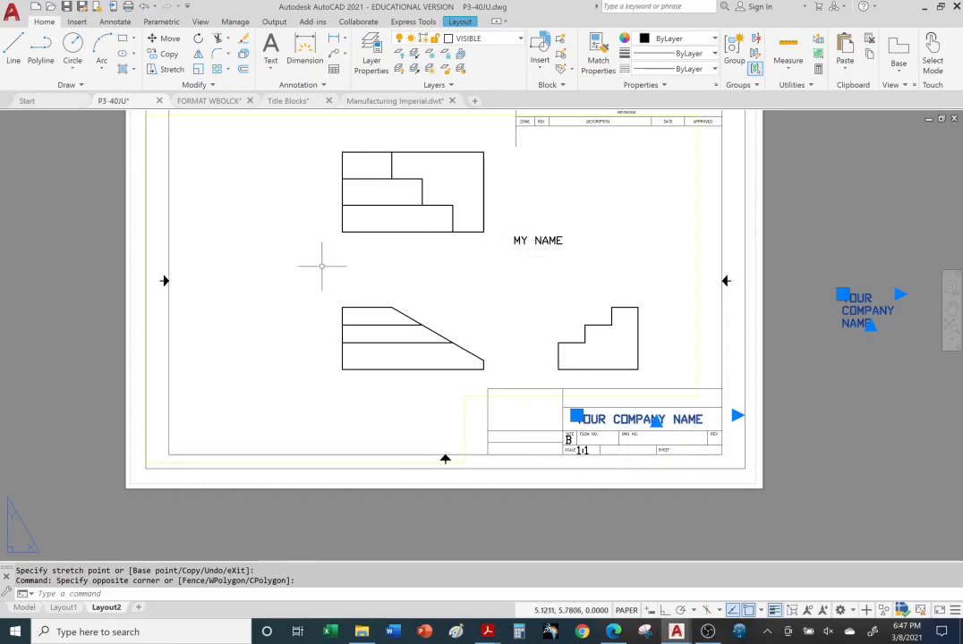
Inside the active viewport, move MY NAME down between the upper and lower views
double_click(322, 266)
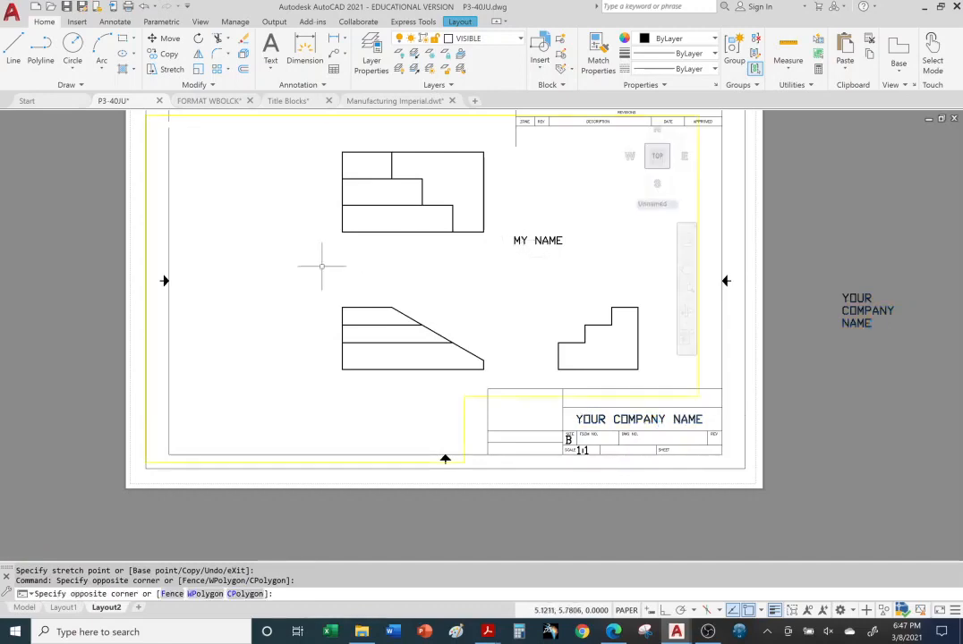
click(518, 240)
click(515, 237)
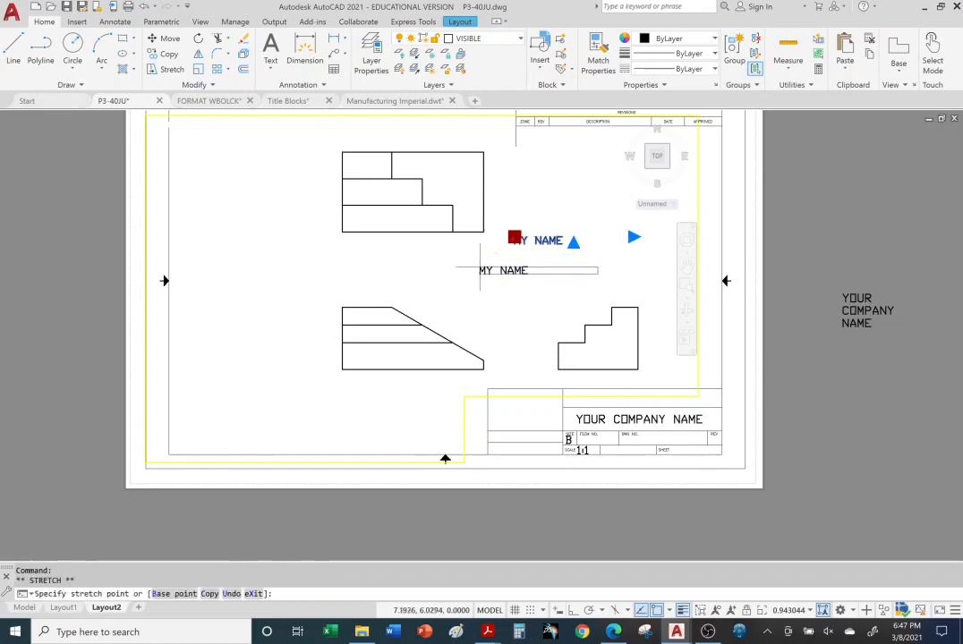
click(497, 266)
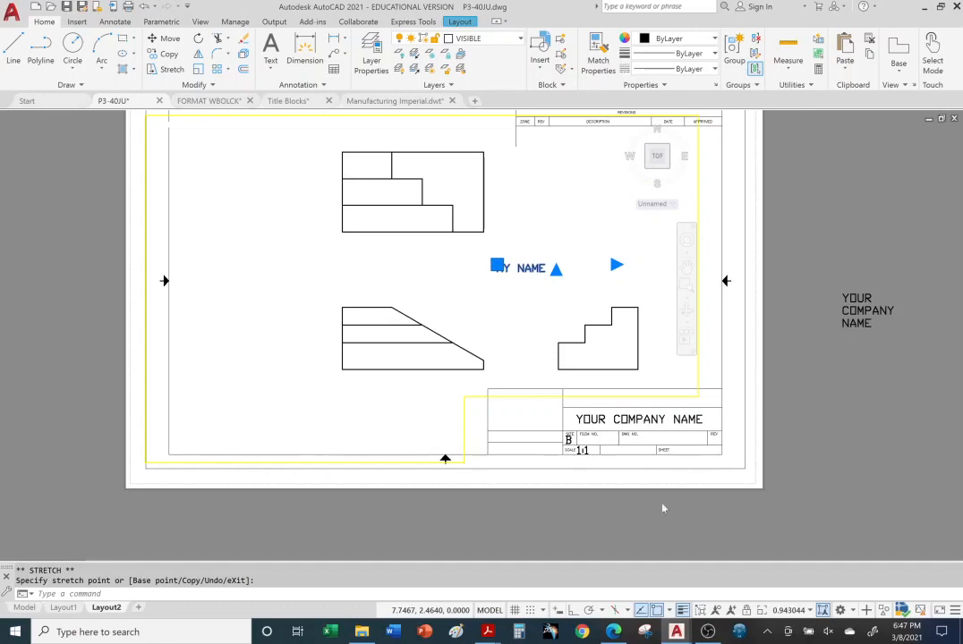
Back in paper space, grab the loose company name text, then cancel the move
click(492, 614)
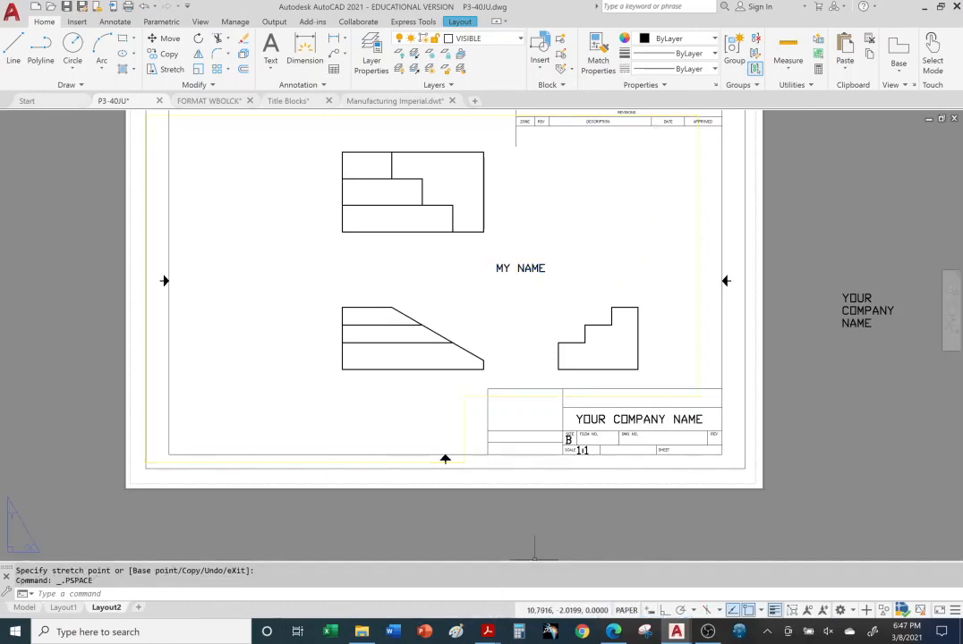
click(866, 314)
click(842, 294)
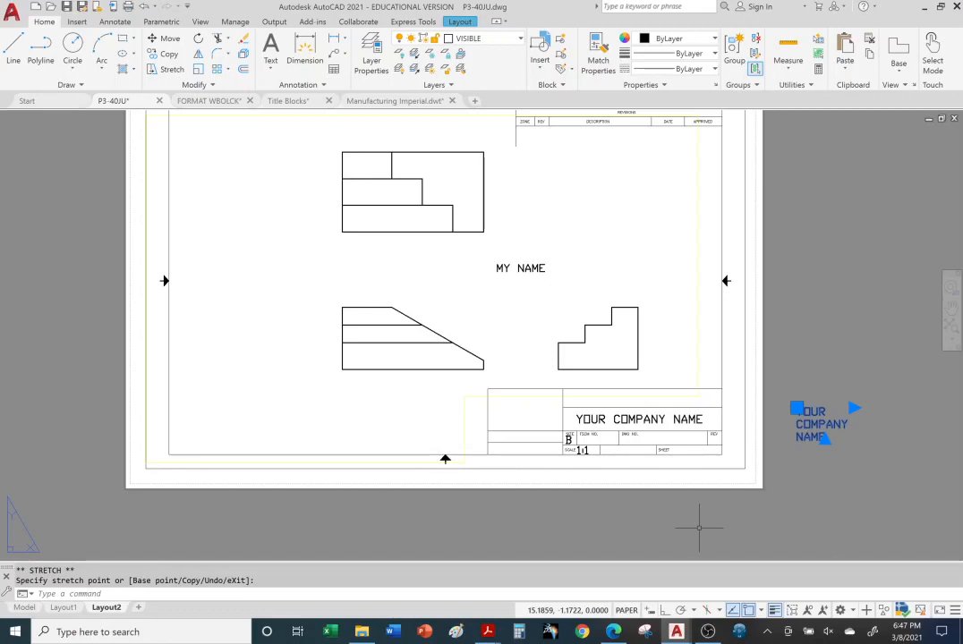
key(Escape)
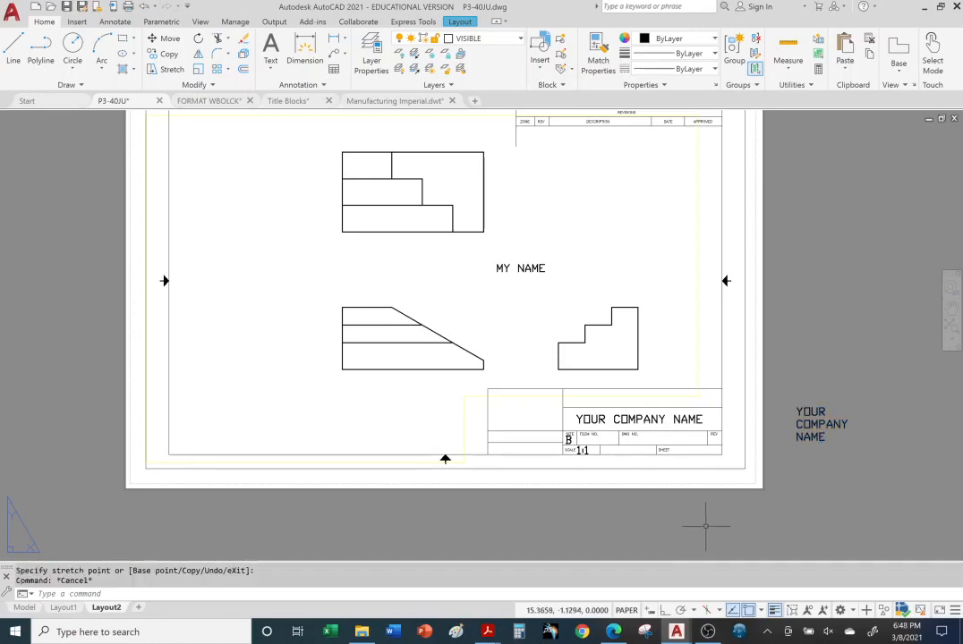
click(488, 632)
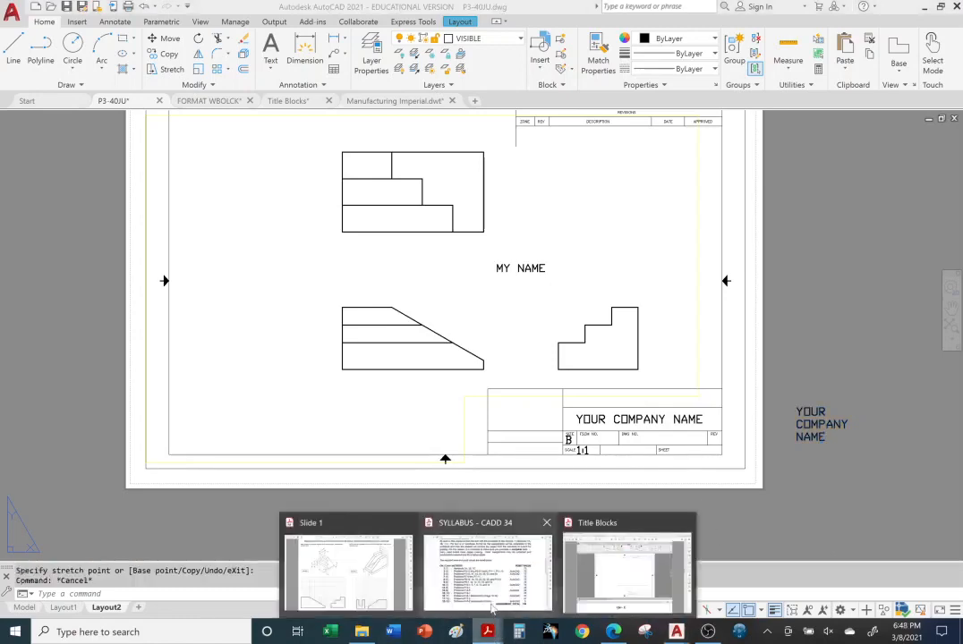
Bring up the Title Blocks PDF and scroll from page 8 to the viewport-scale slide on page 13
click(585, 577)
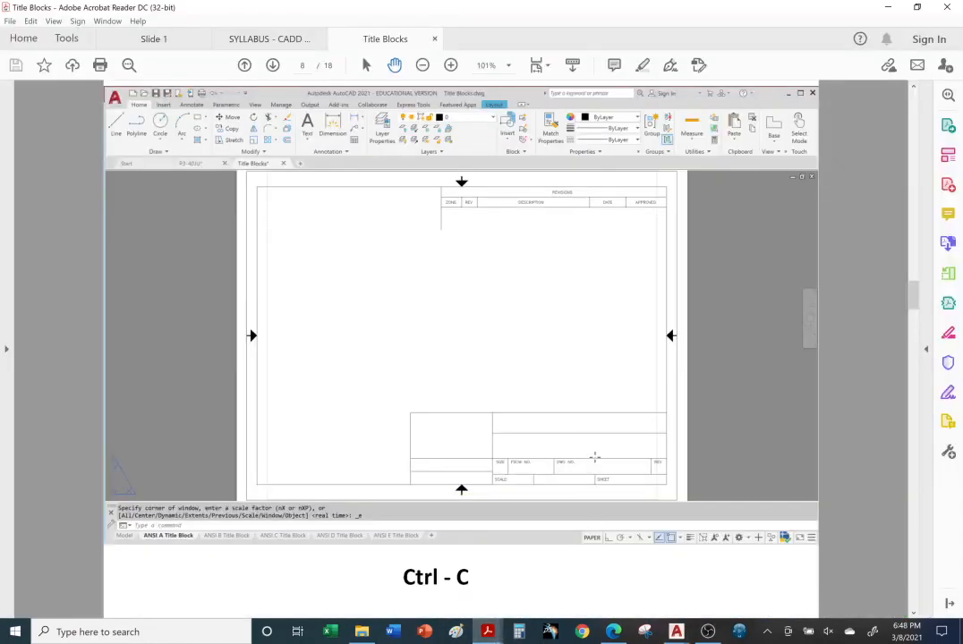
scroll(500, 463, up, 5)
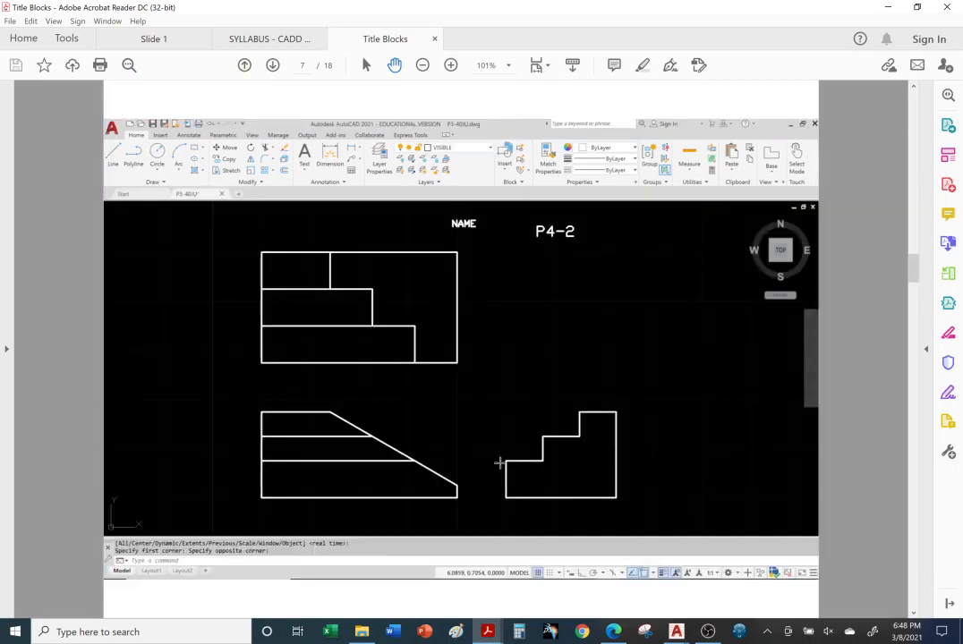
scroll(500, 463, down, 5)
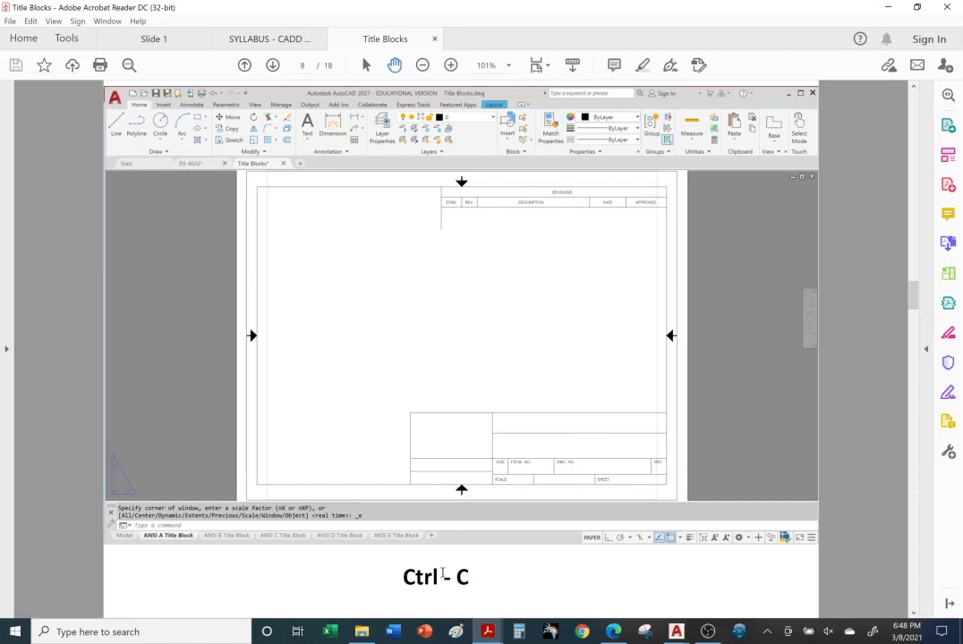
scroll(442, 574, down, 1)
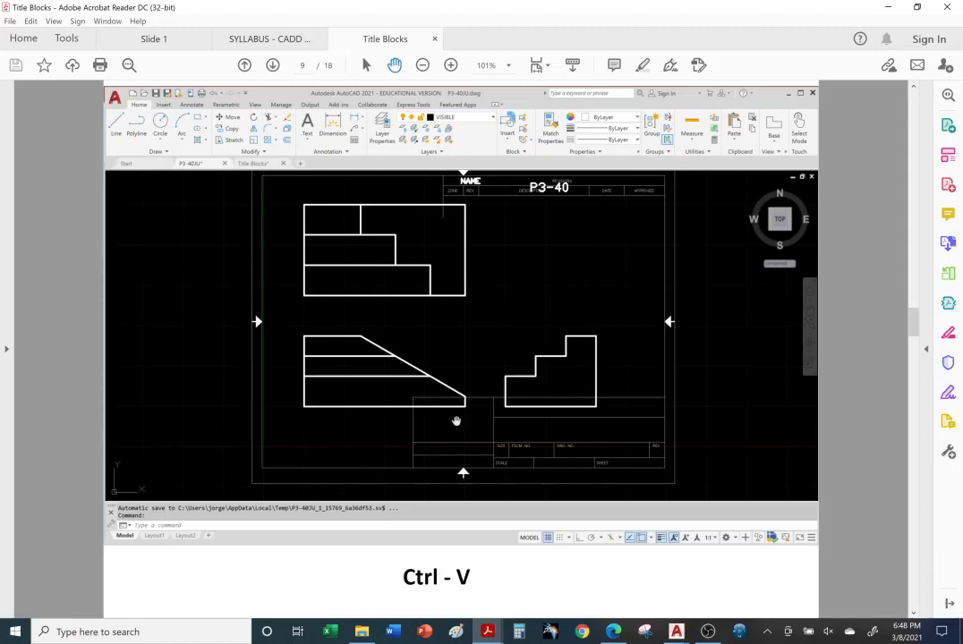
scroll(422, 434, down, 1)
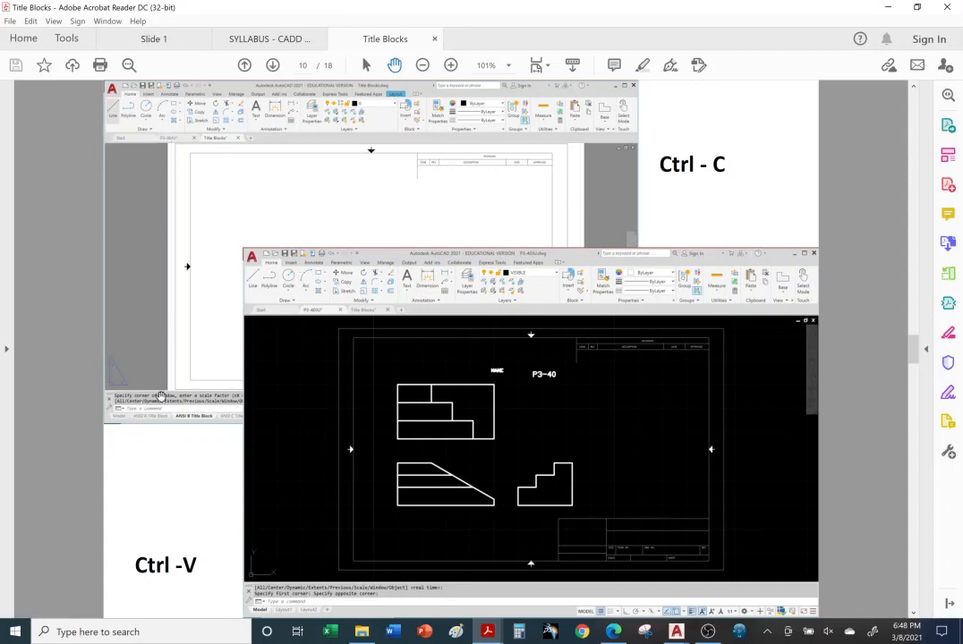
scroll(292, 601, down, 2)
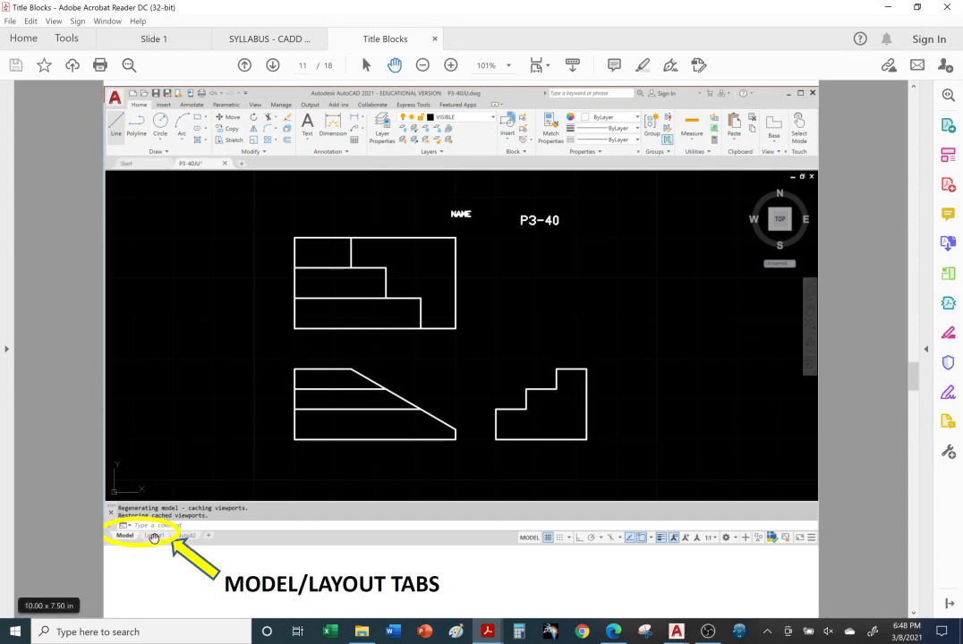
scroll(156, 537, down, 2)
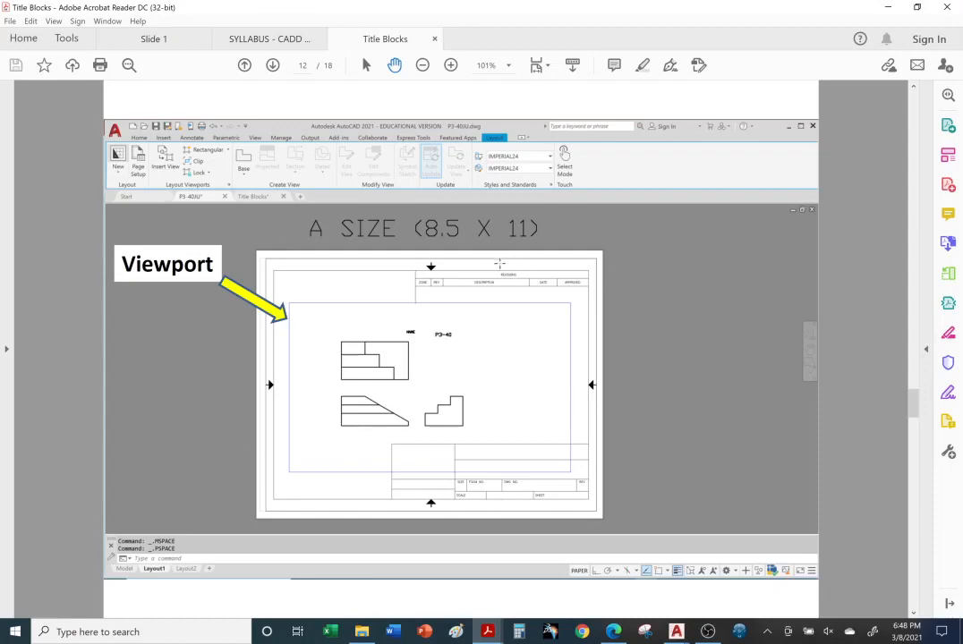
scroll(505, 268, down, 1)
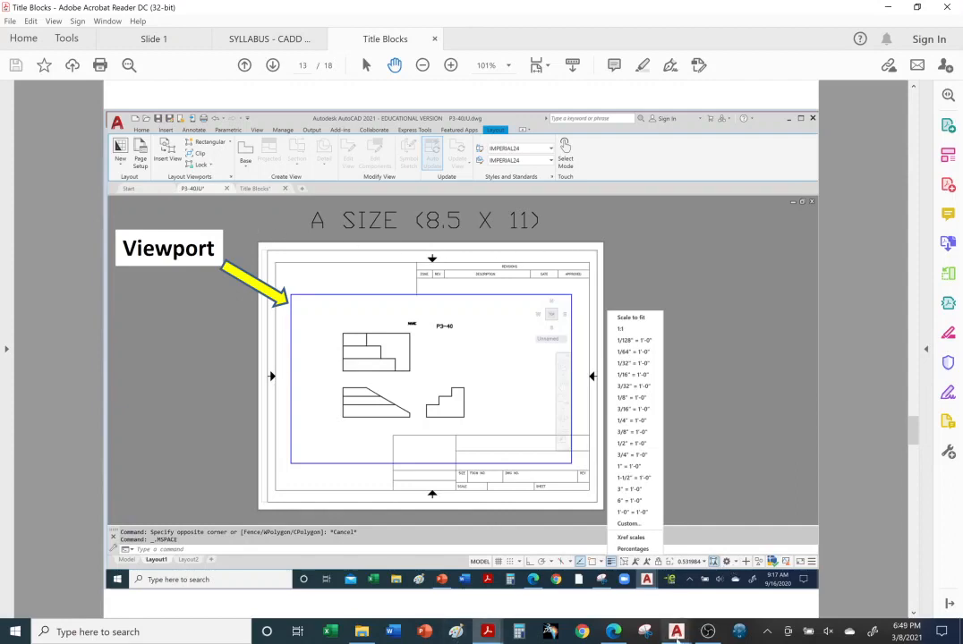
mouse_move(677, 632)
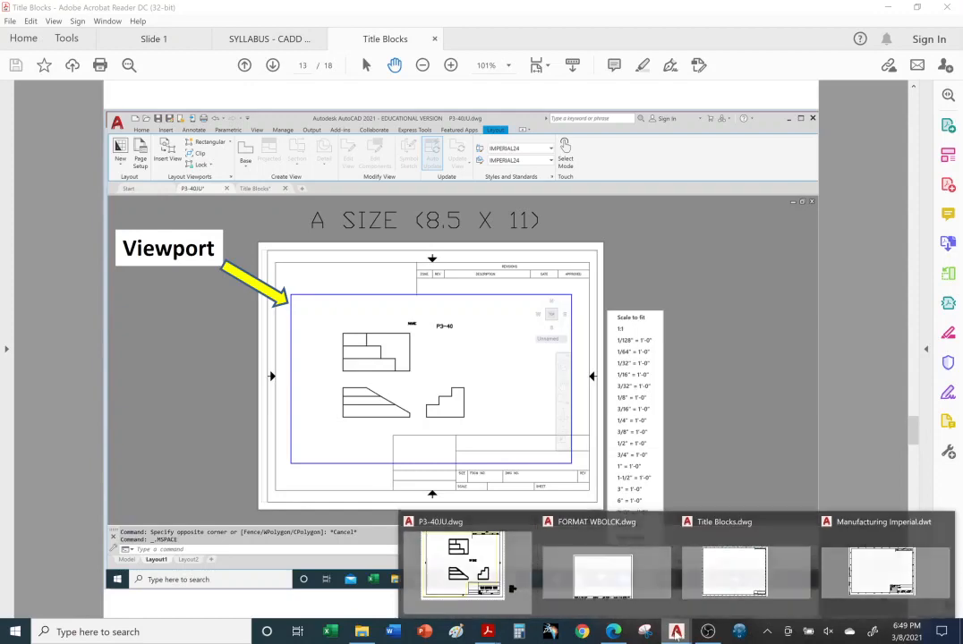
Return to the P3-40JU drawing, pan the sheet fully into view, and check Layout1 then Layout2
click(512, 588)
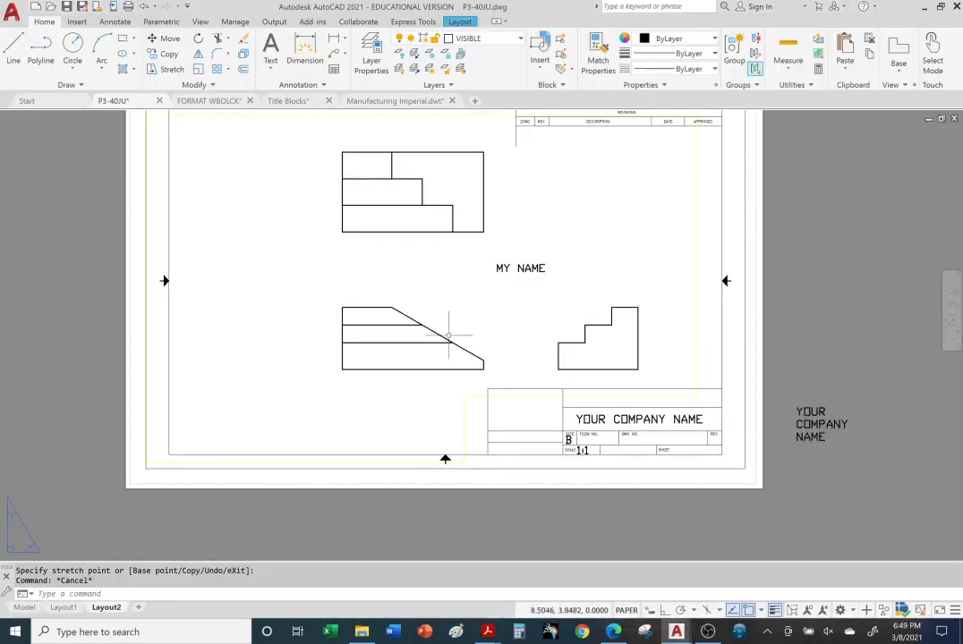
middle_drag(449, 239, 449, 281)
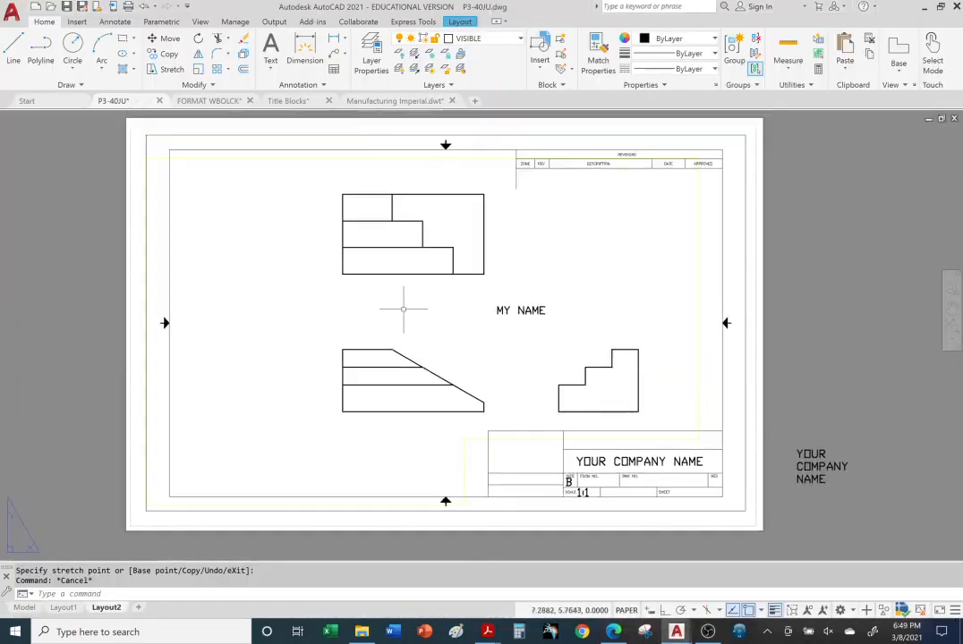
click(65, 608)
click(105, 608)
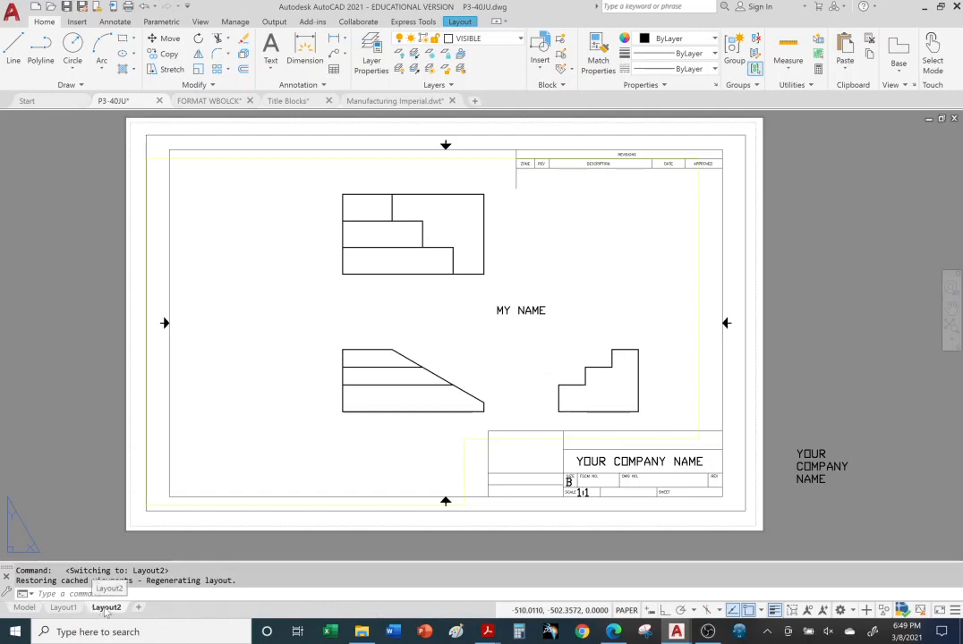
Delete the Layout2 sheet and confirm, leaving the A SIZE (8.5 X 11) Layout1 sheet
right_click(105, 609)
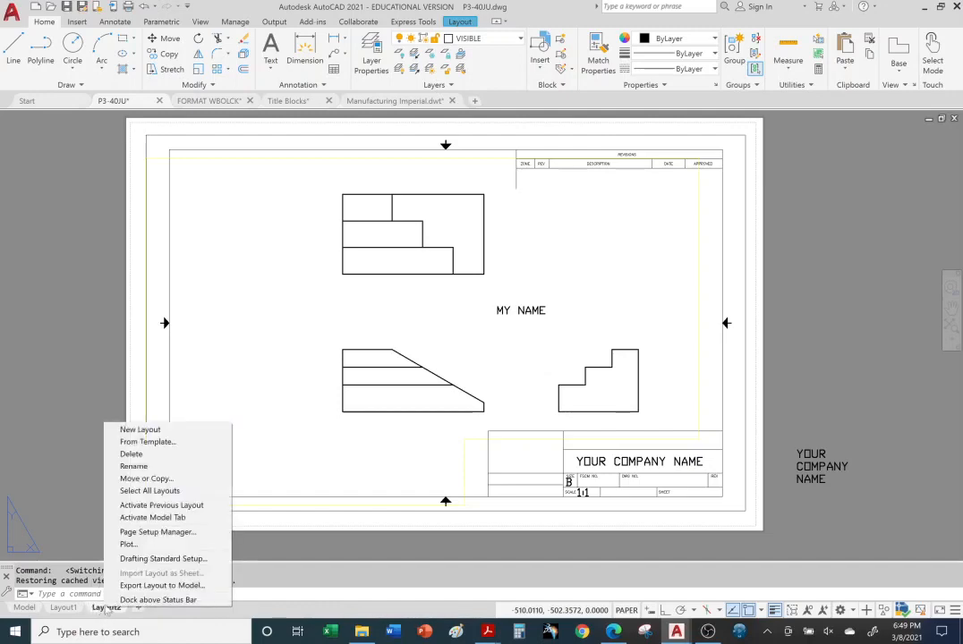
click(108, 453)
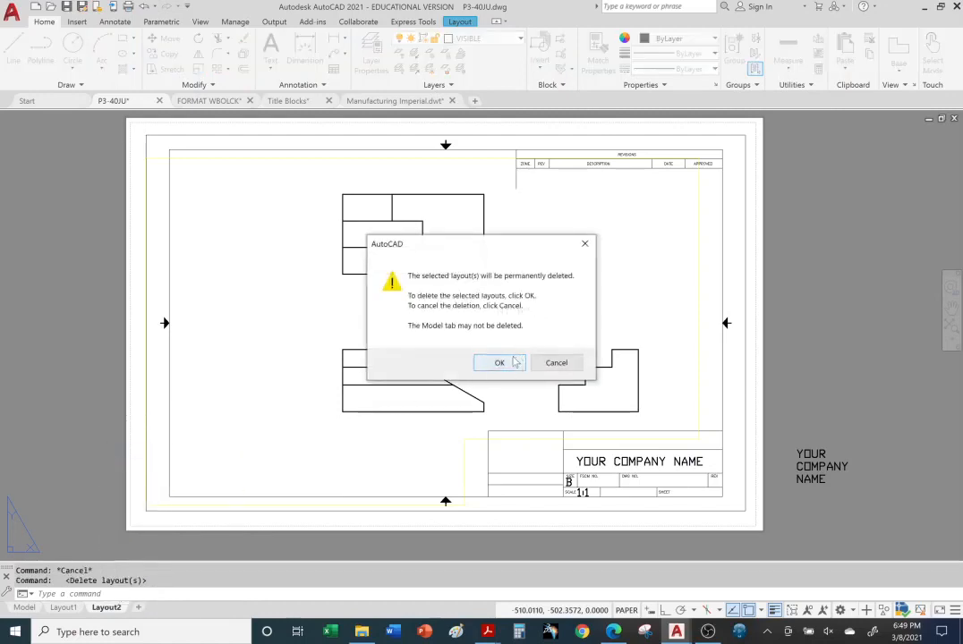
click(499, 363)
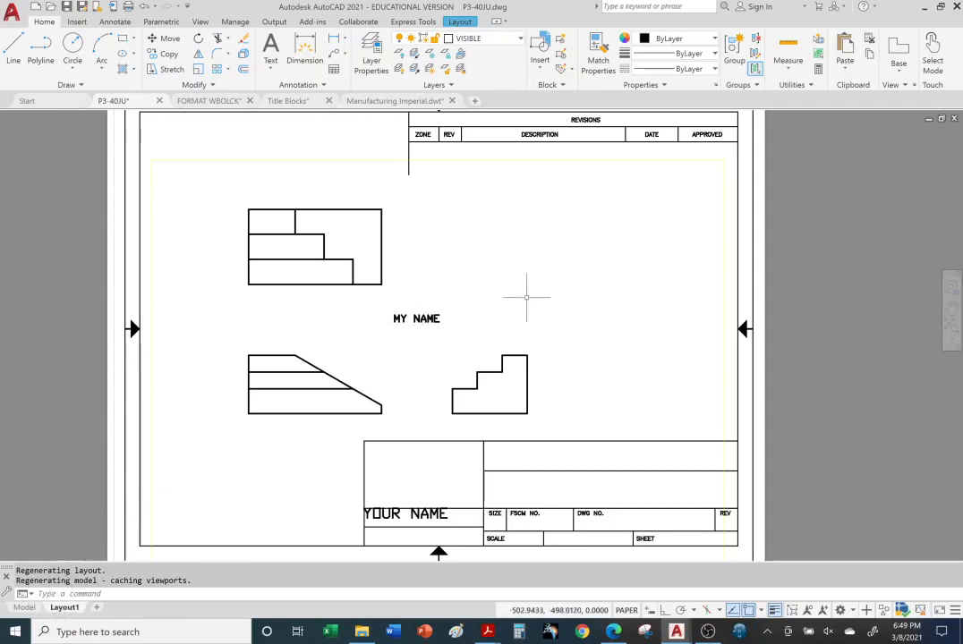
scroll(521, 309, up, 1)
scroll(516, 322, down, 3)
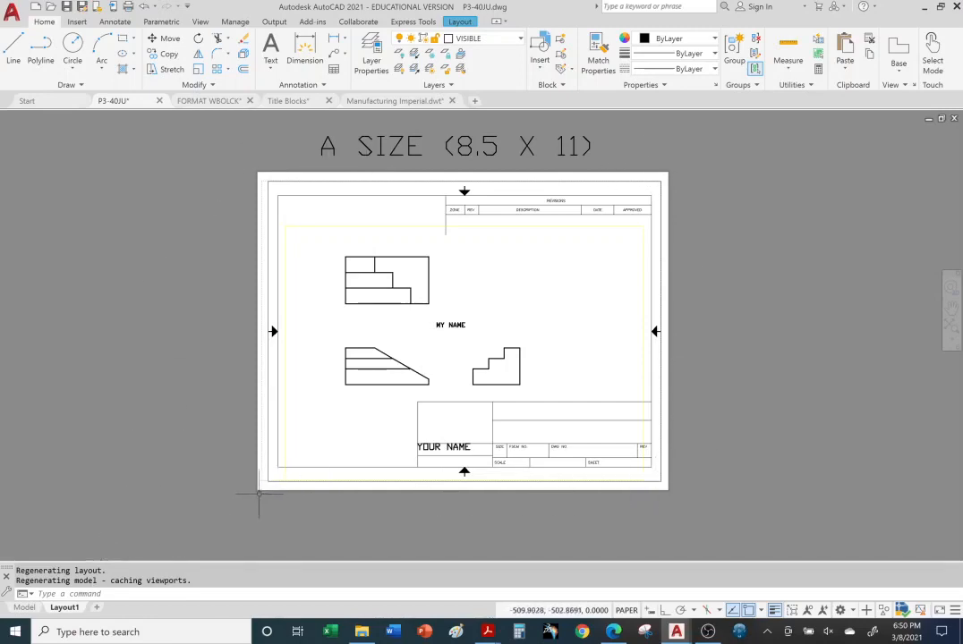
Open Layout1's Page Setup for editing, accepting None in place of the unavailable printer
right_click(67, 612)
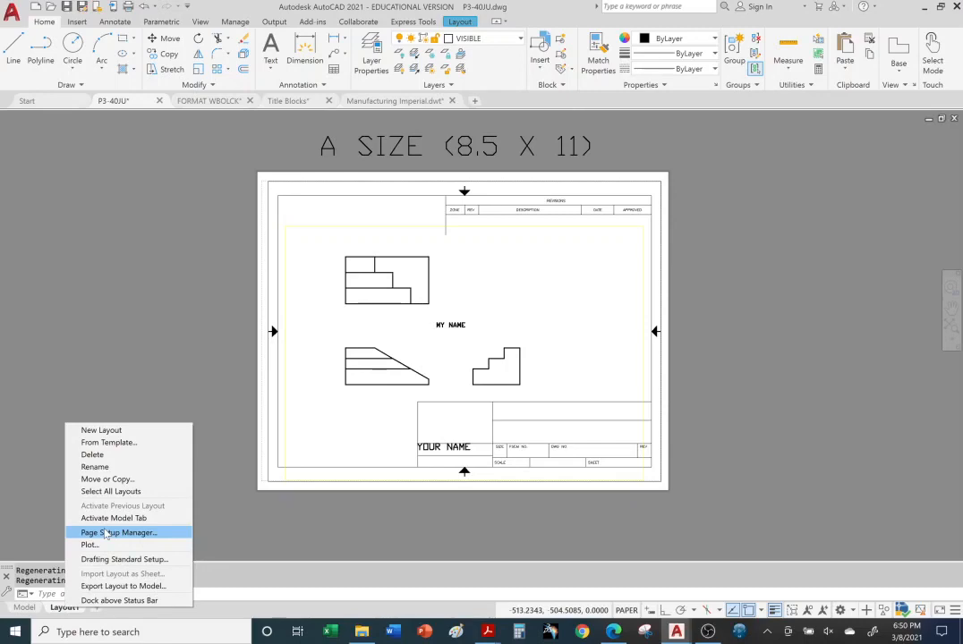
click(102, 535)
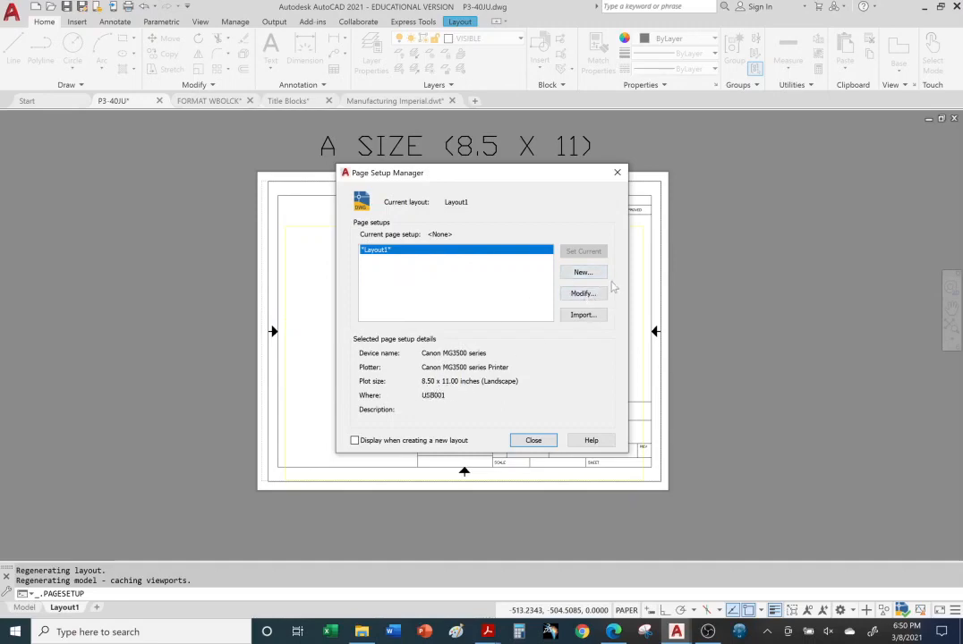
click(573, 294)
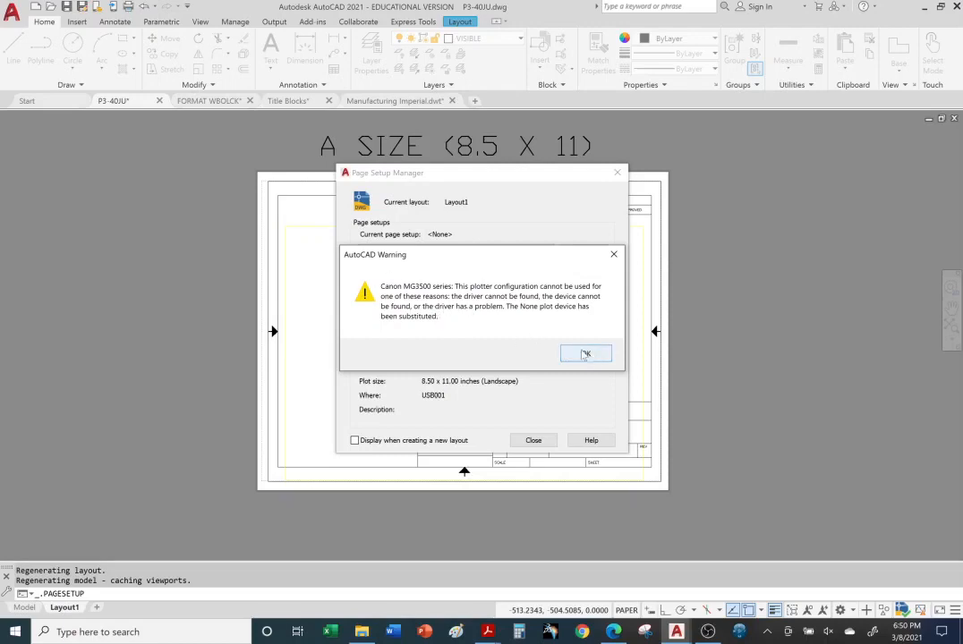
click(603, 357)
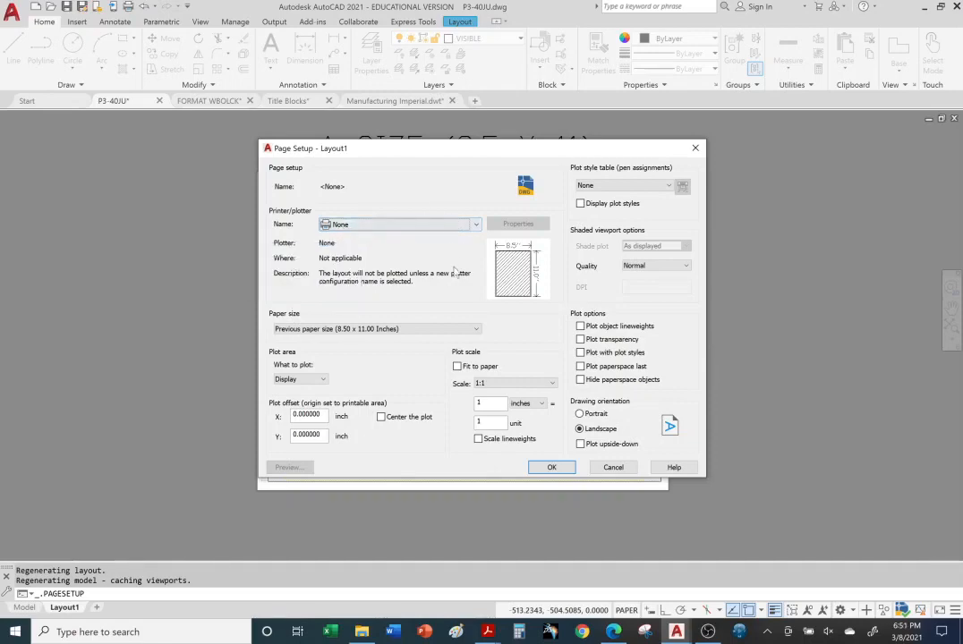
click(478, 331)
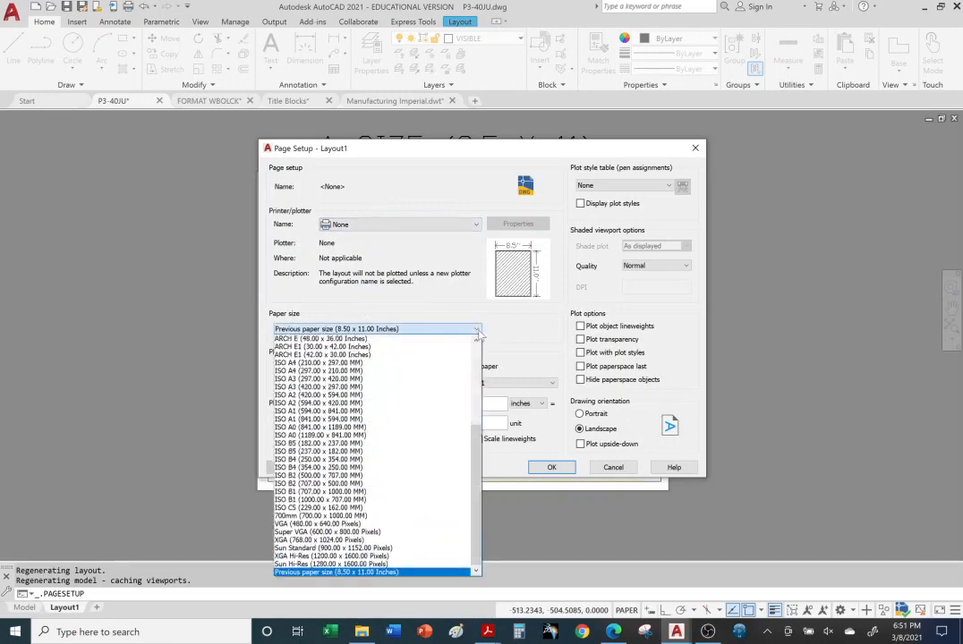
click(401, 197)
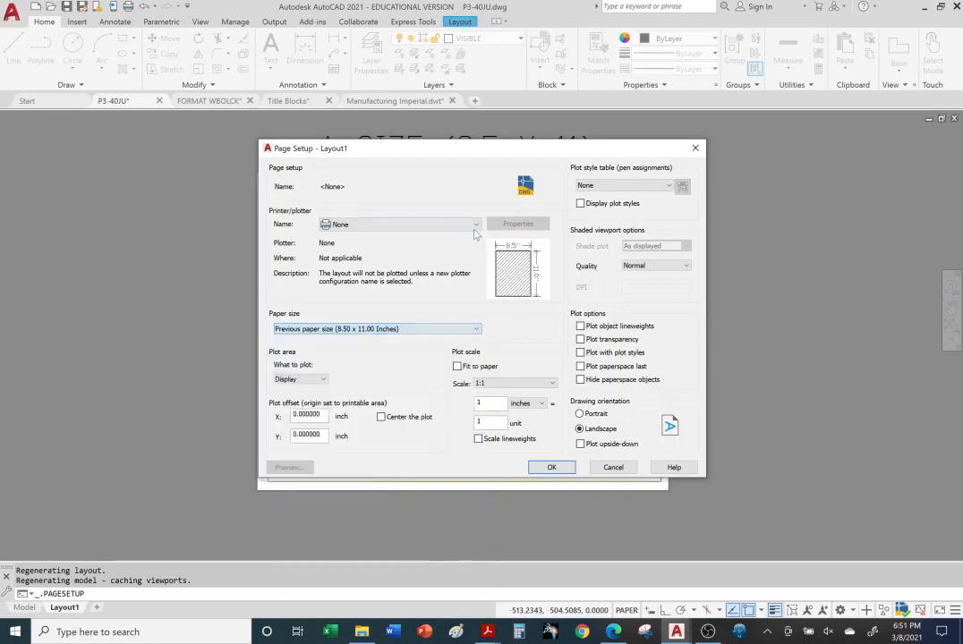
click(476, 225)
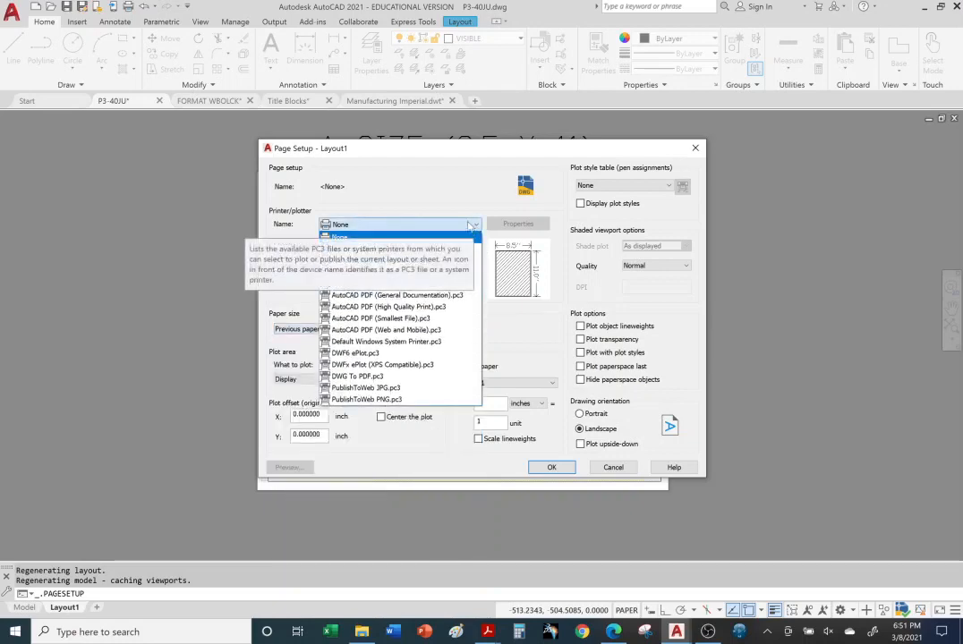
click(471, 226)
click(476, 226)
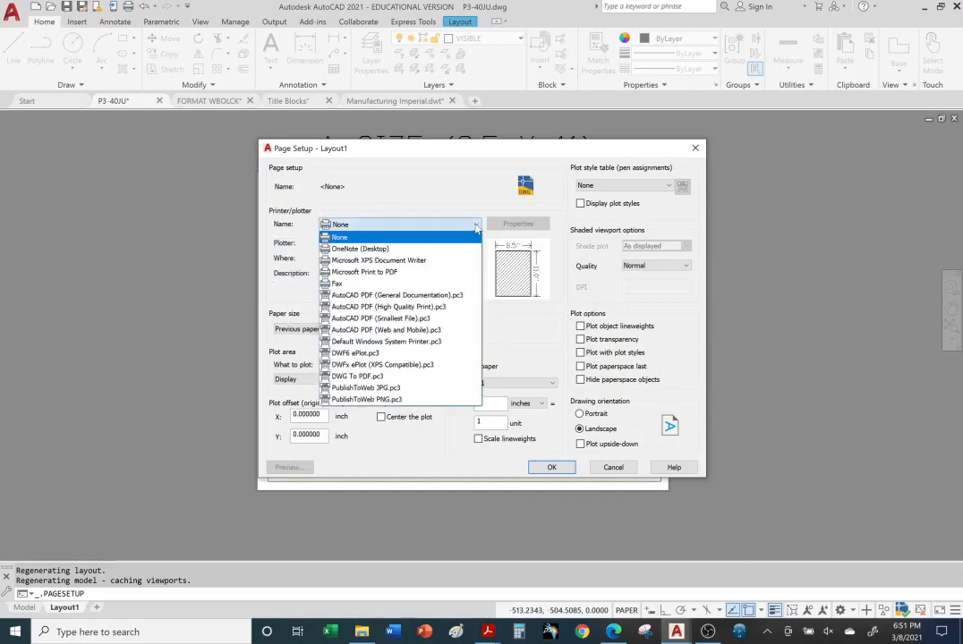
click(382, 238)
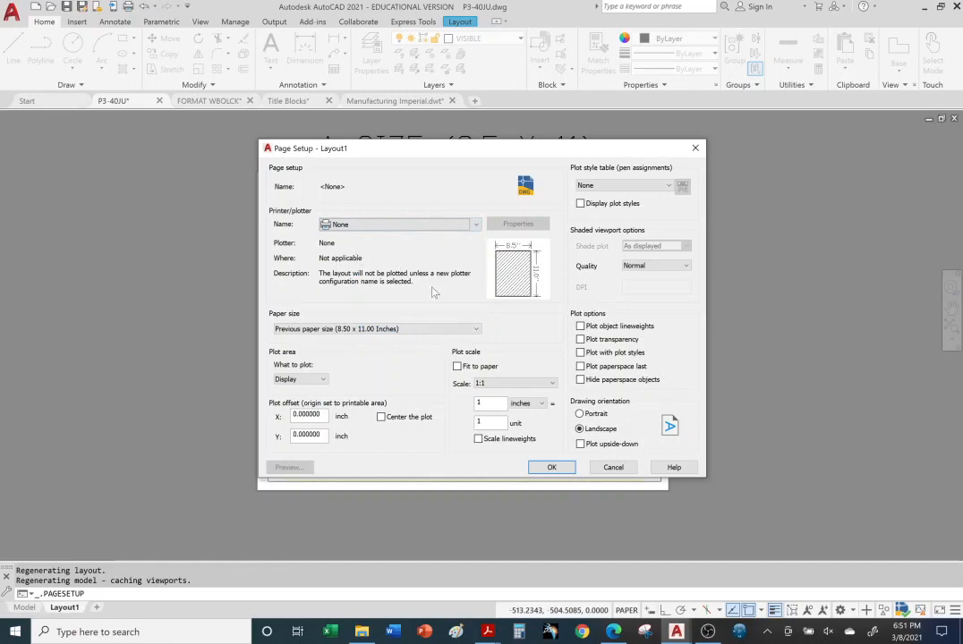
click(477, 329)
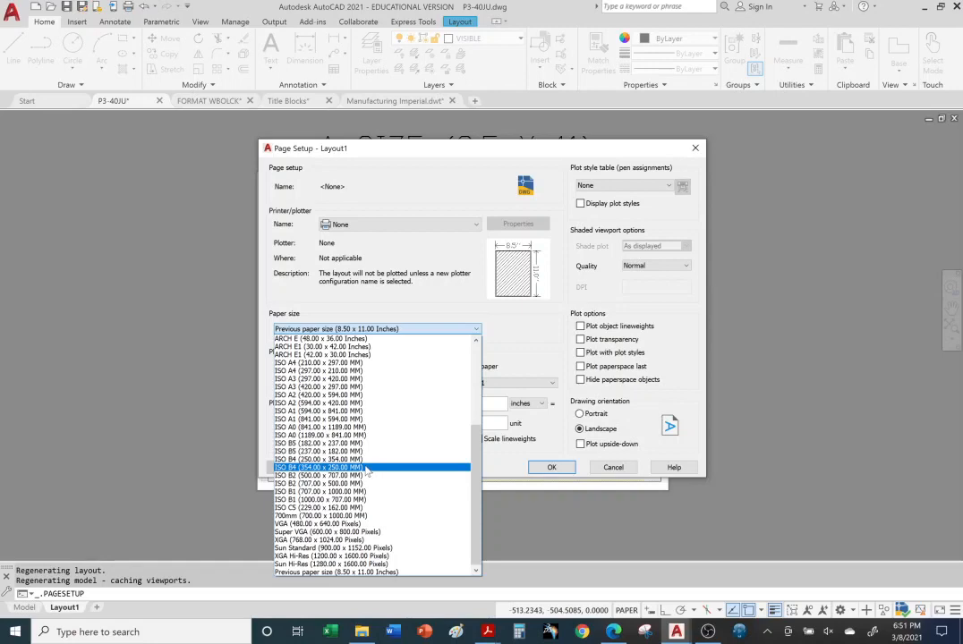
scroll(367, 475, up, 6)
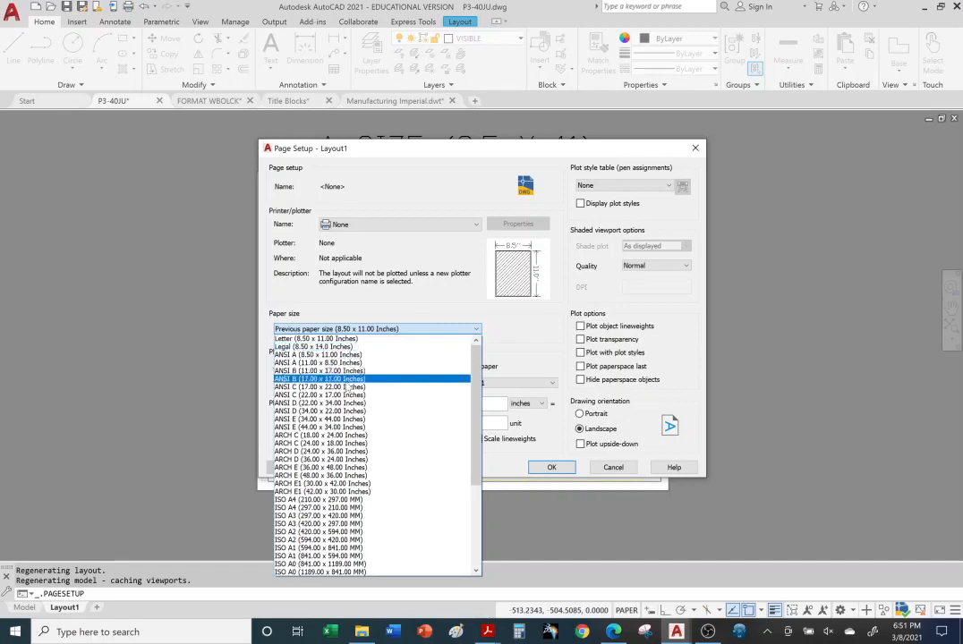
scroll(349, 387, down, 6)
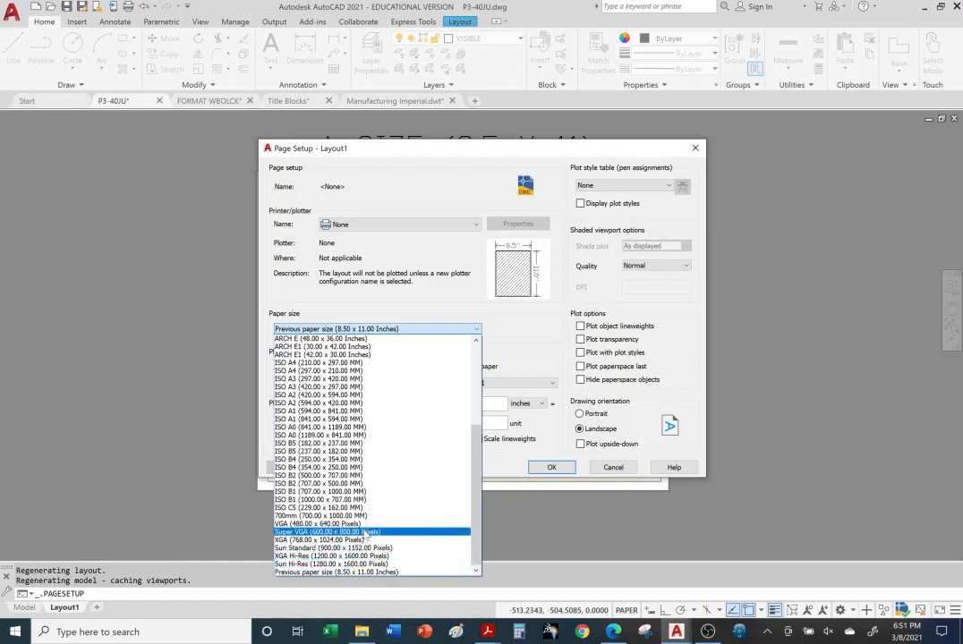
scroll(350, 488, up, 6)
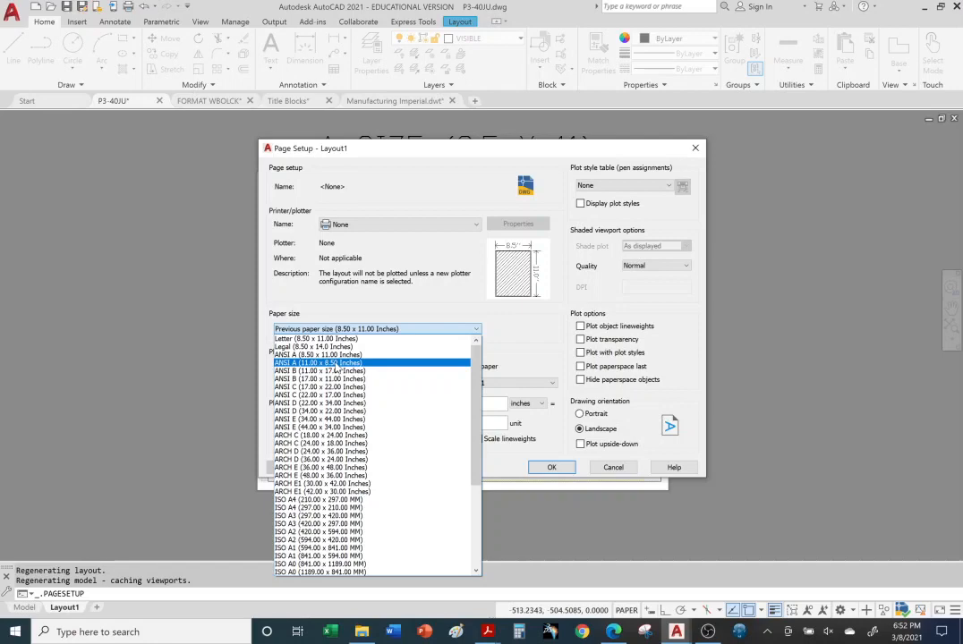
scroll(355, 474, down, 5)
scroll(352, 472, up, 5)
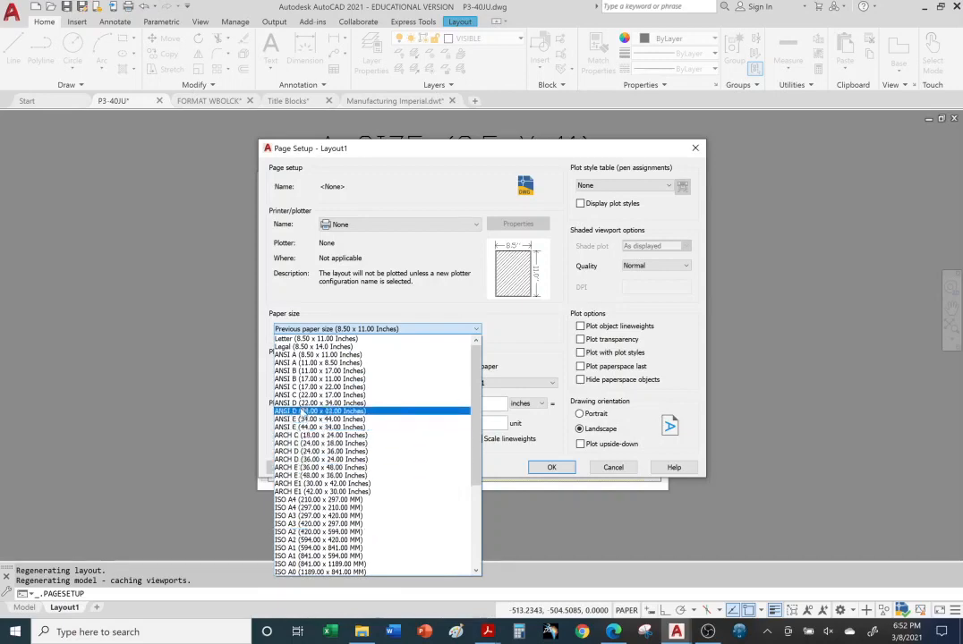
click(472, 225)
click(474, 225)
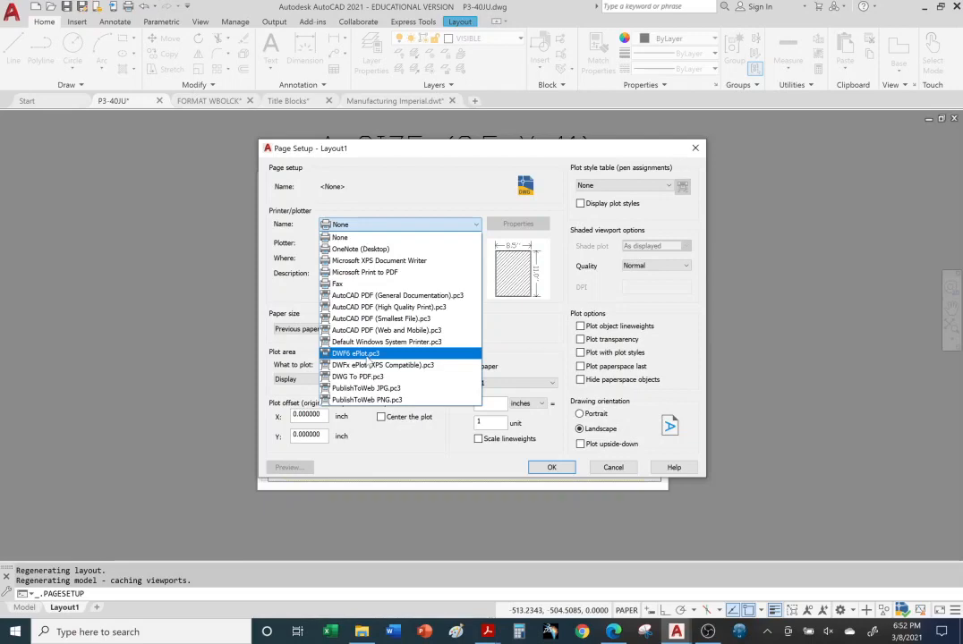
Choose the DWF6 ePlot plotter and ANSI expand B (11.00 x 17.00 Inches) paper
click(367, 356)
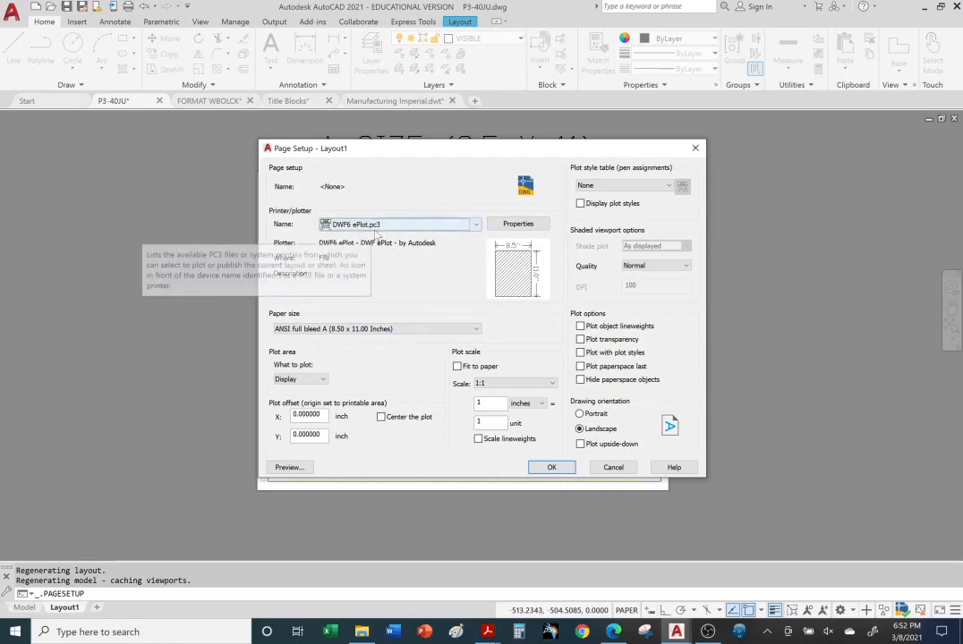
click(477, 330)
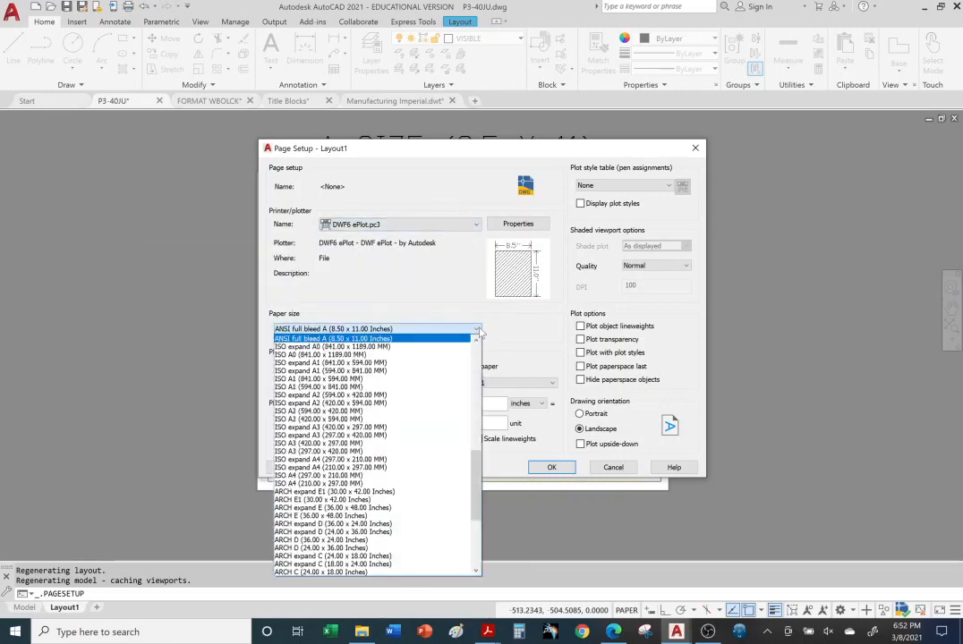
scroll(376, 358, down, 2)
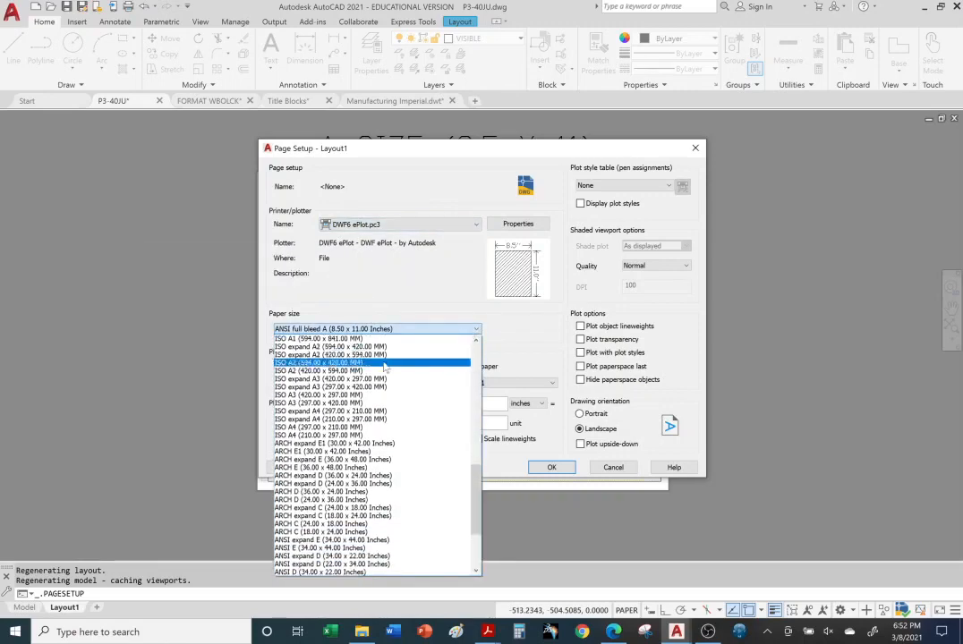
scroll(389, 468, down, 3)
scroll(390, 470, down, 2)
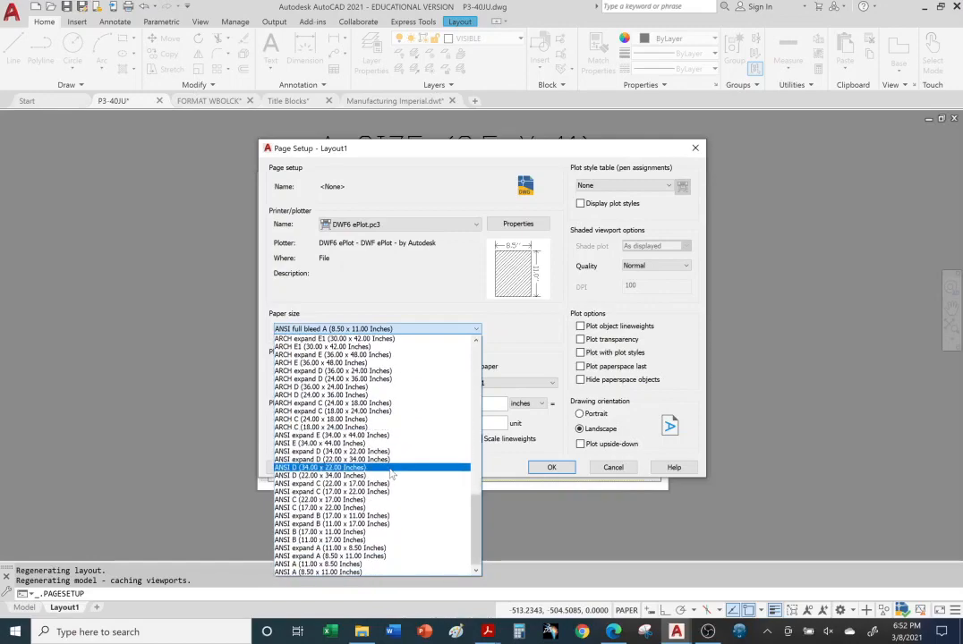
scroll(391, 475, up, 6)
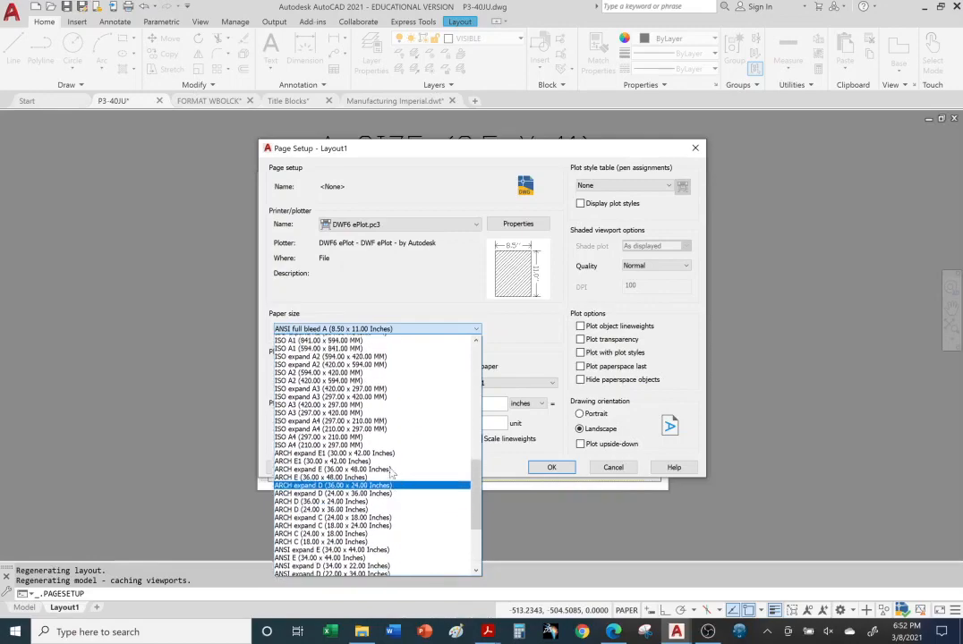
scroll(391, 472, up, 8)
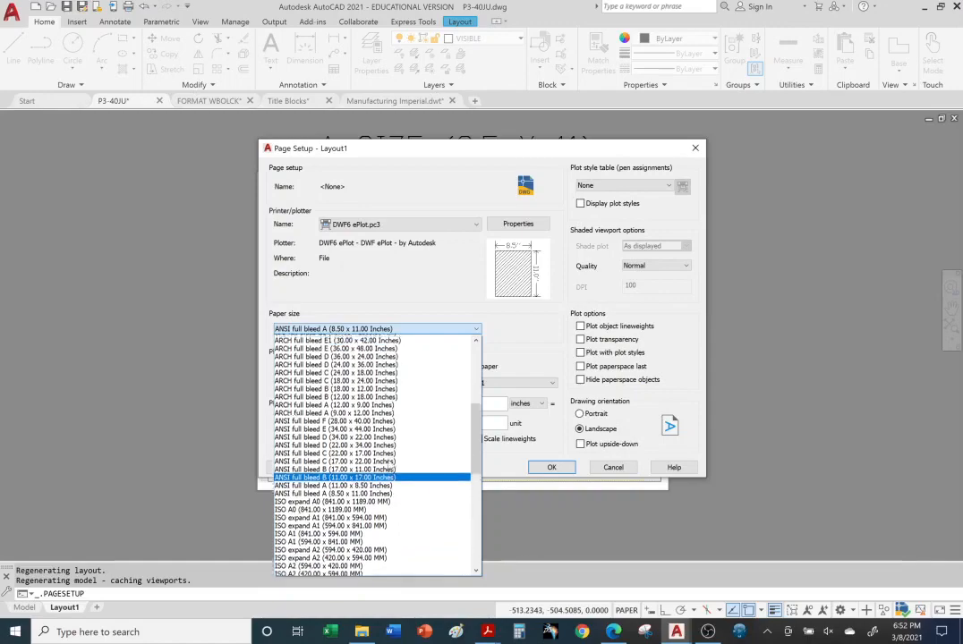
scroll(391, 467, up, 5)
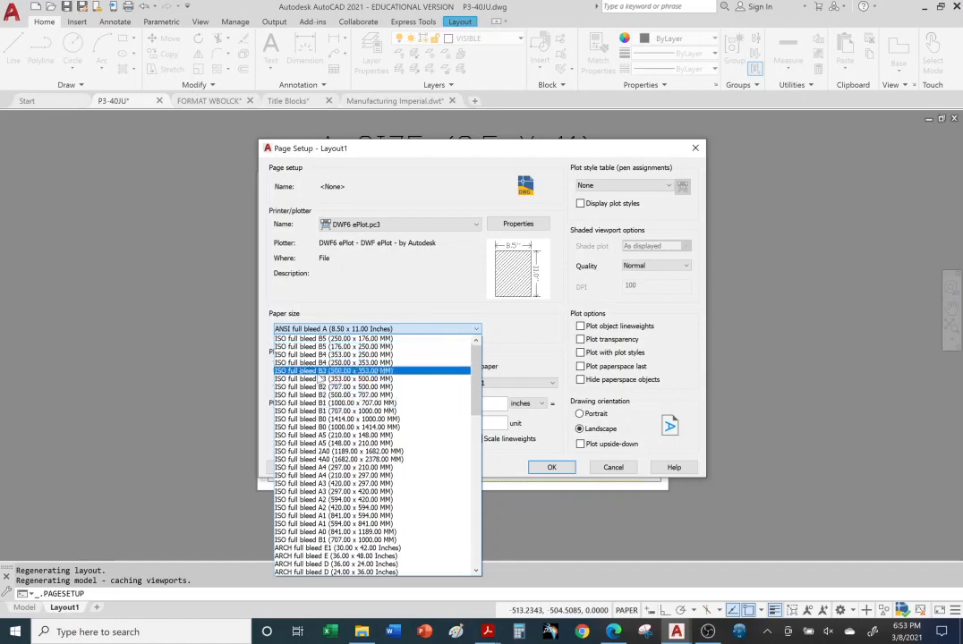
scroll(323, 376, down, 4)
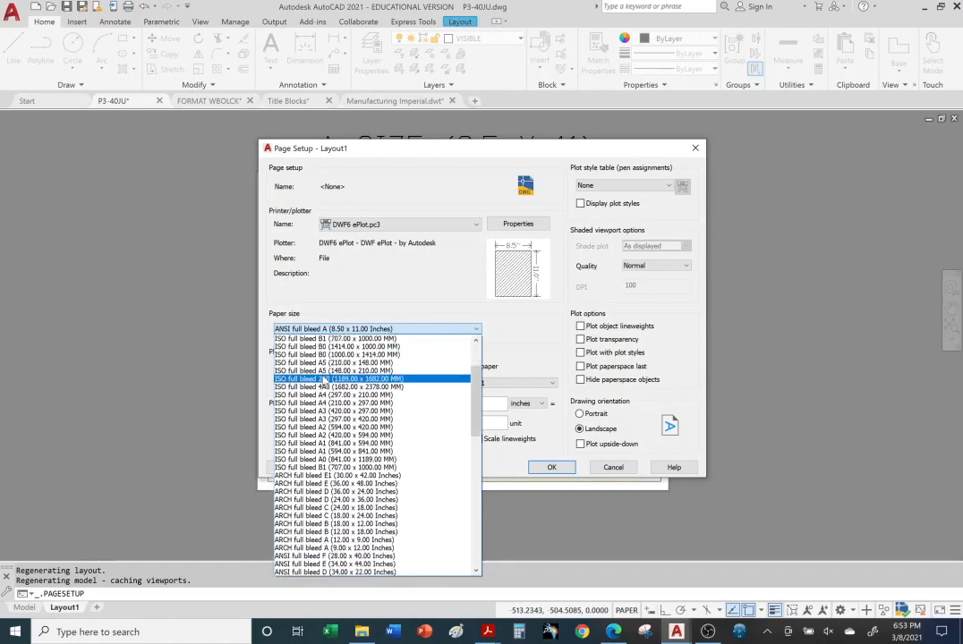
scroll(324, 383, down, 1)
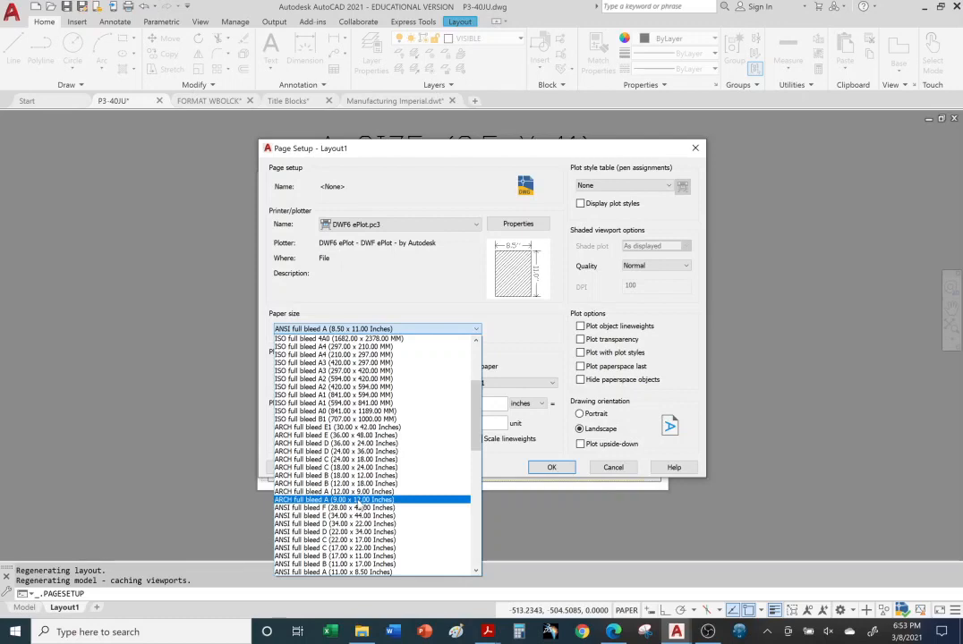
scroll(358, 507, down, 2)
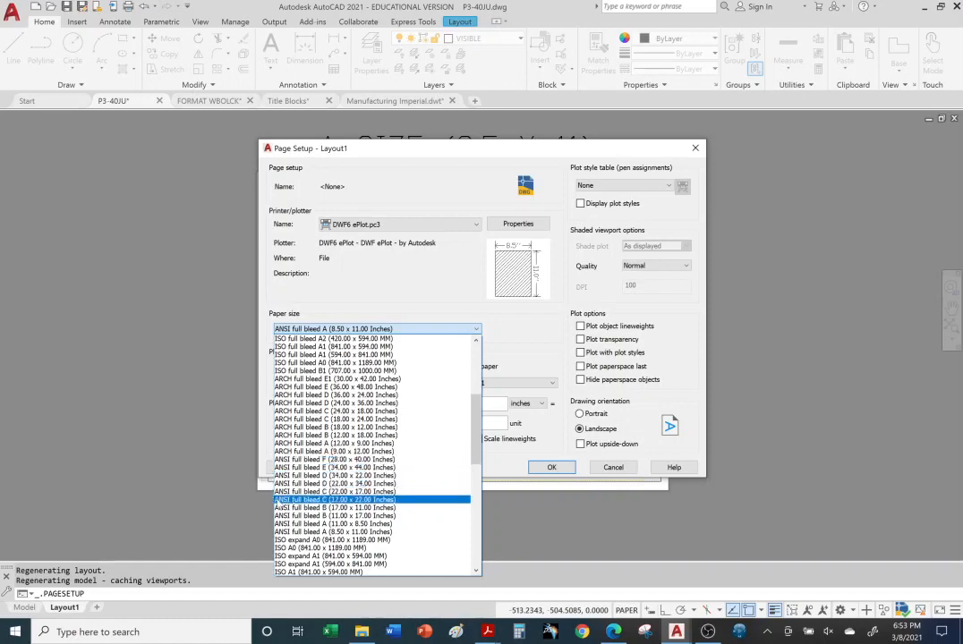
scroll(279, 508, down, 3)
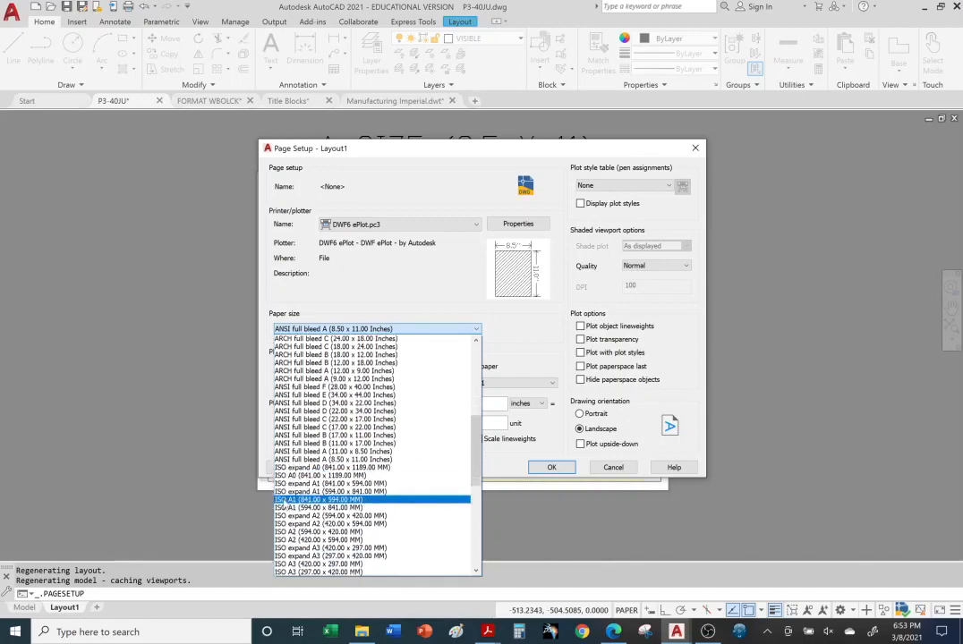
scroll(286, 503, down, 1)
scroll(290, 461, up, 2)
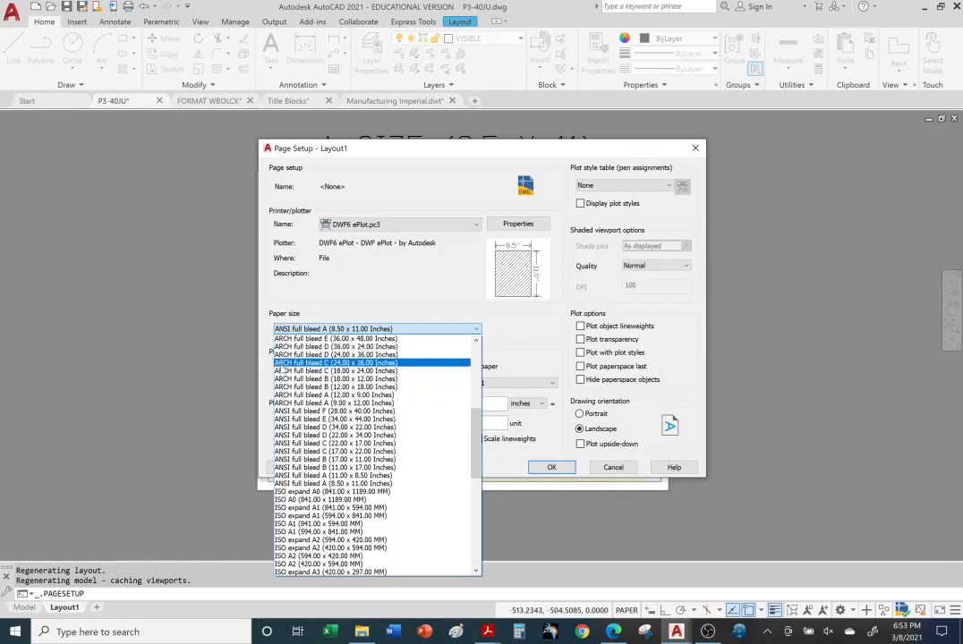
scroll(281, 410, down, 6)
scroll(292, 430, down, 5)
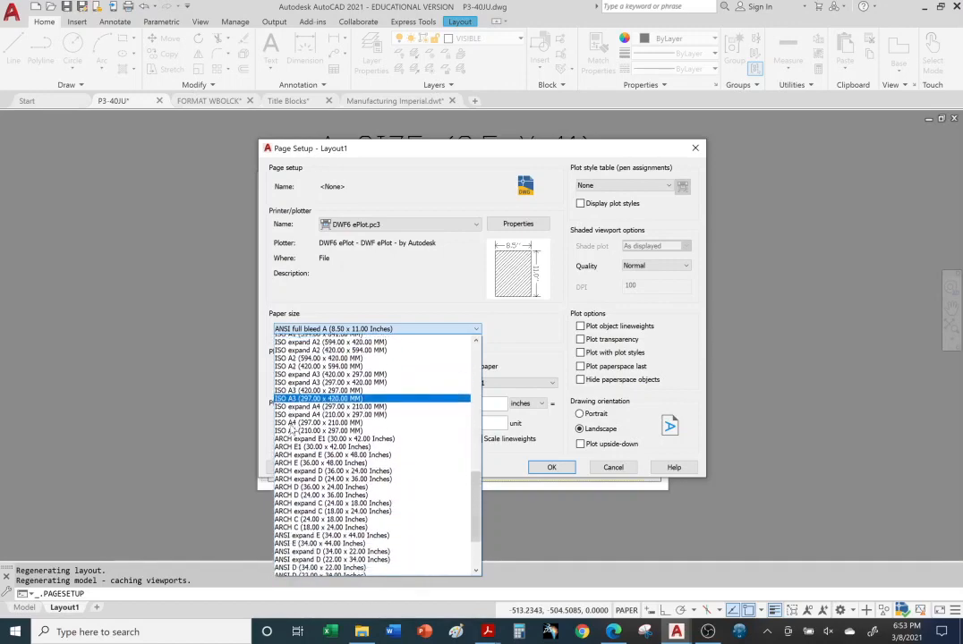
scroll(307, 492, down, 2)
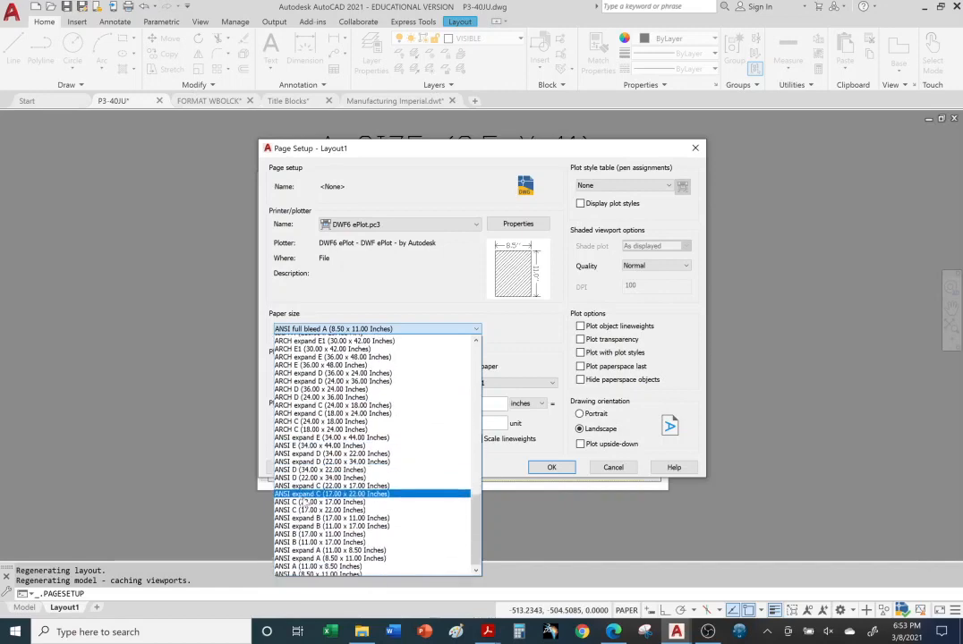
scroll(298, 508, up, 6)
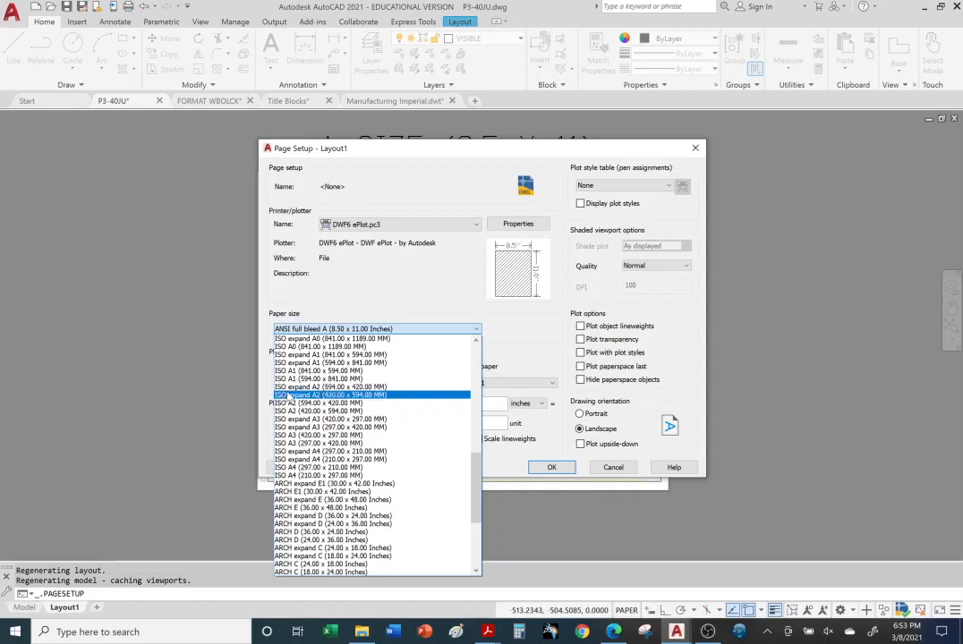
scroll(289, 391, up, 2)
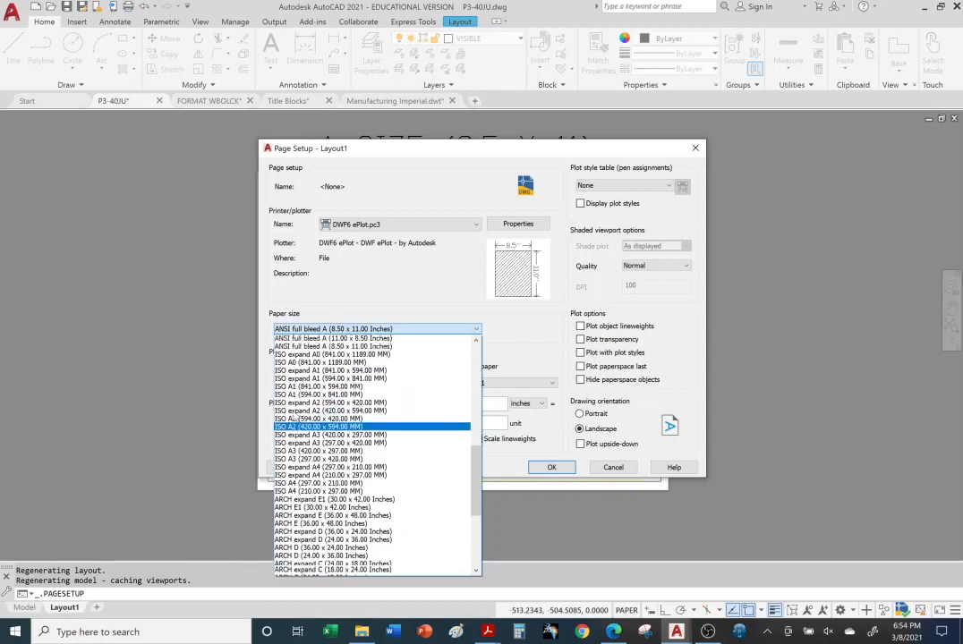
scroll(291, 419, down, 5)
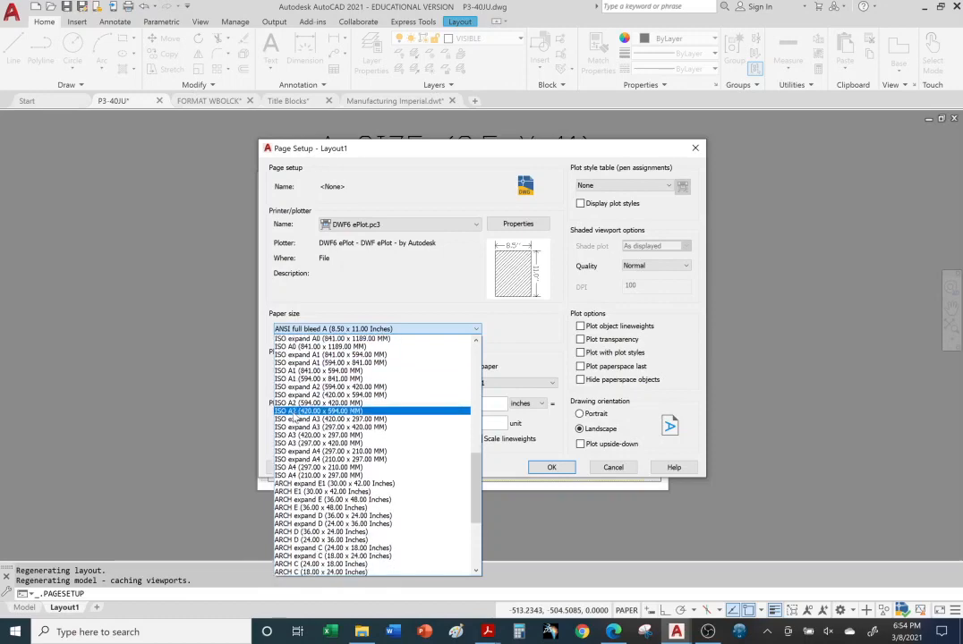
scroll(318, 535, down, 2)
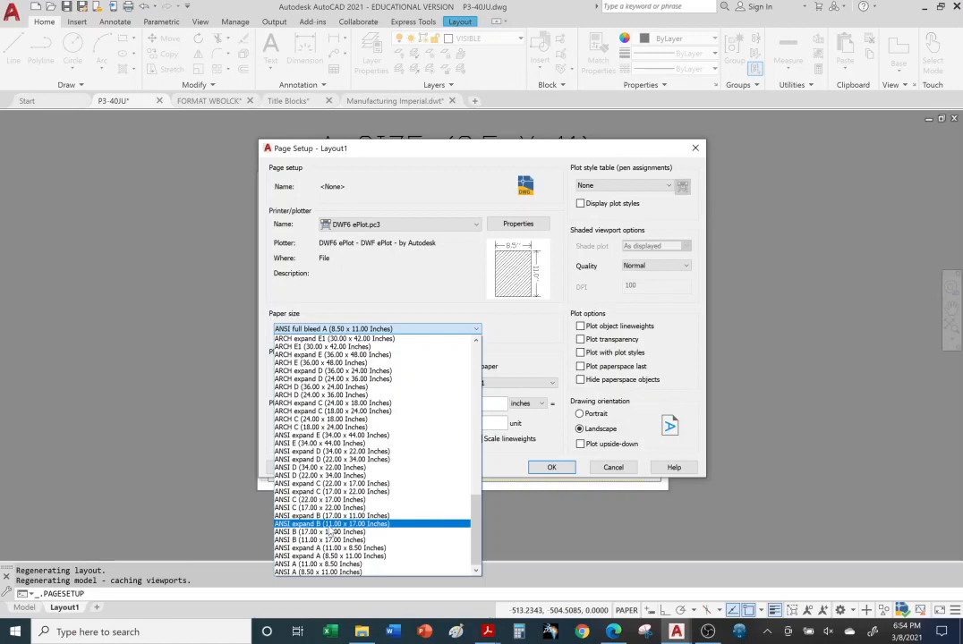
click(328, 525)
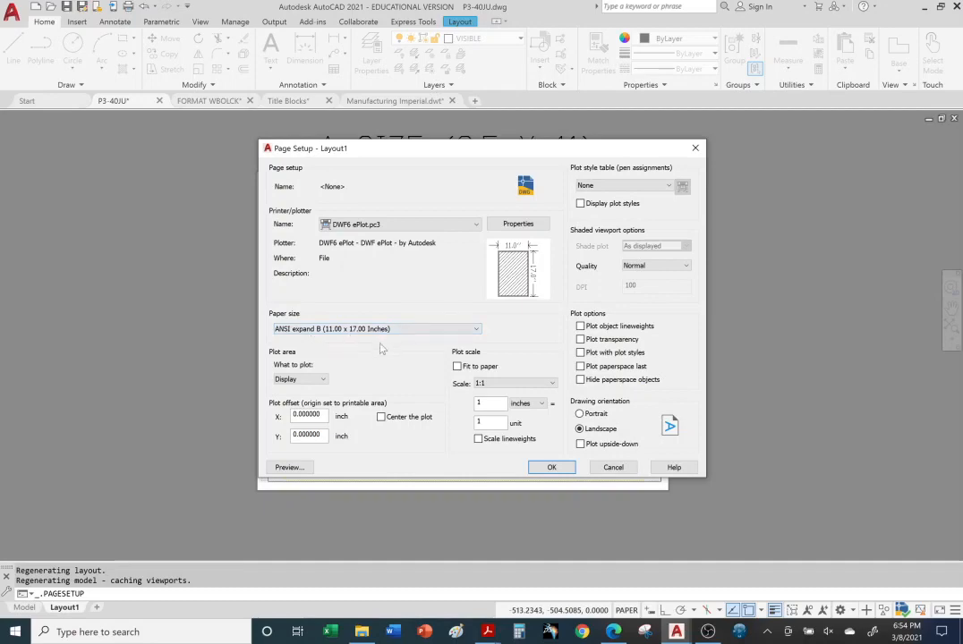
Confirm the 11 x 17 page setup and return to the Page Setup Manager
drag(403, 148, 694, 286)
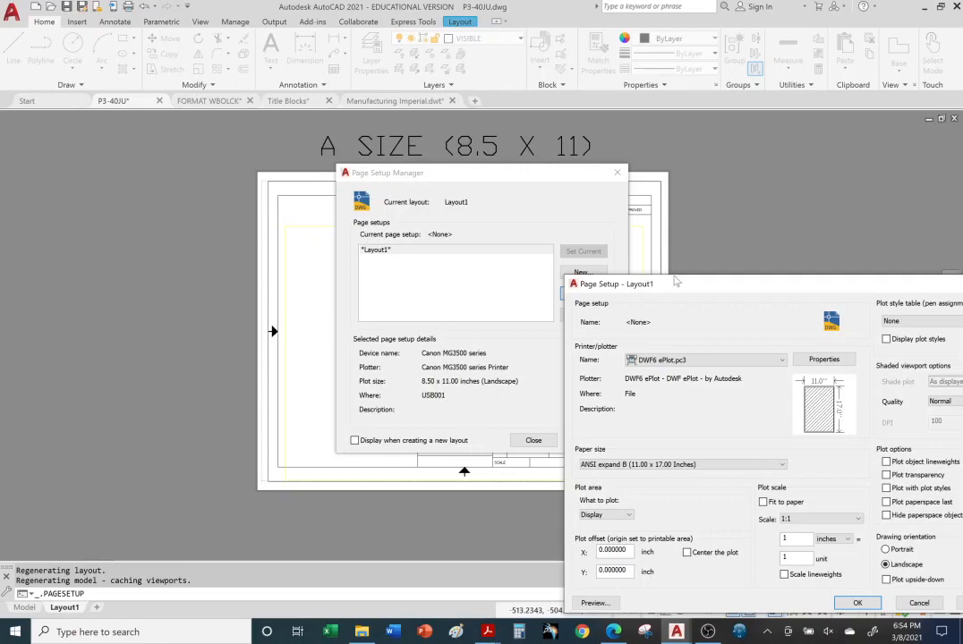
drag(696, 283, 413, 123)
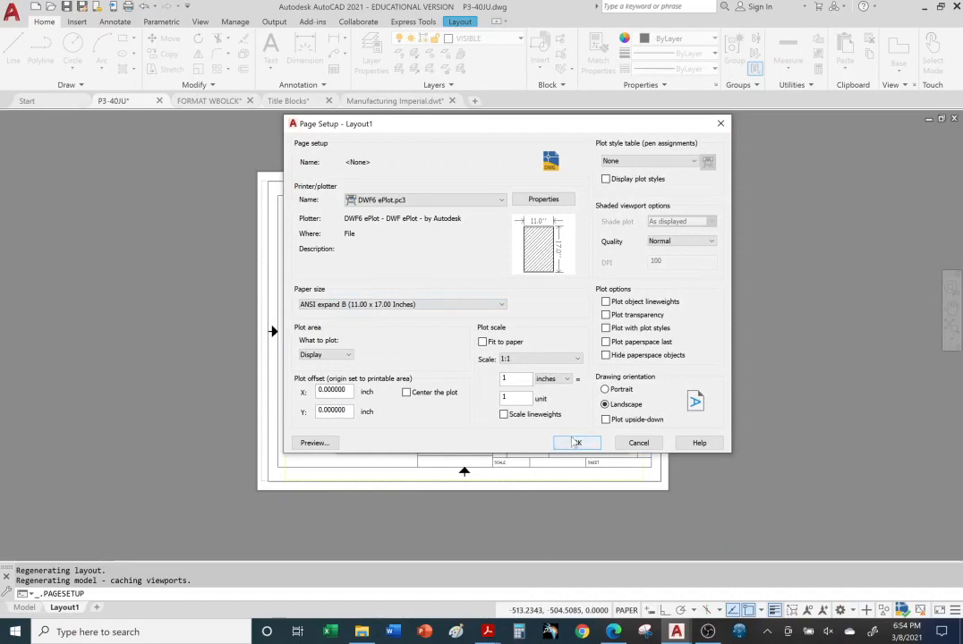
click(576, 443)
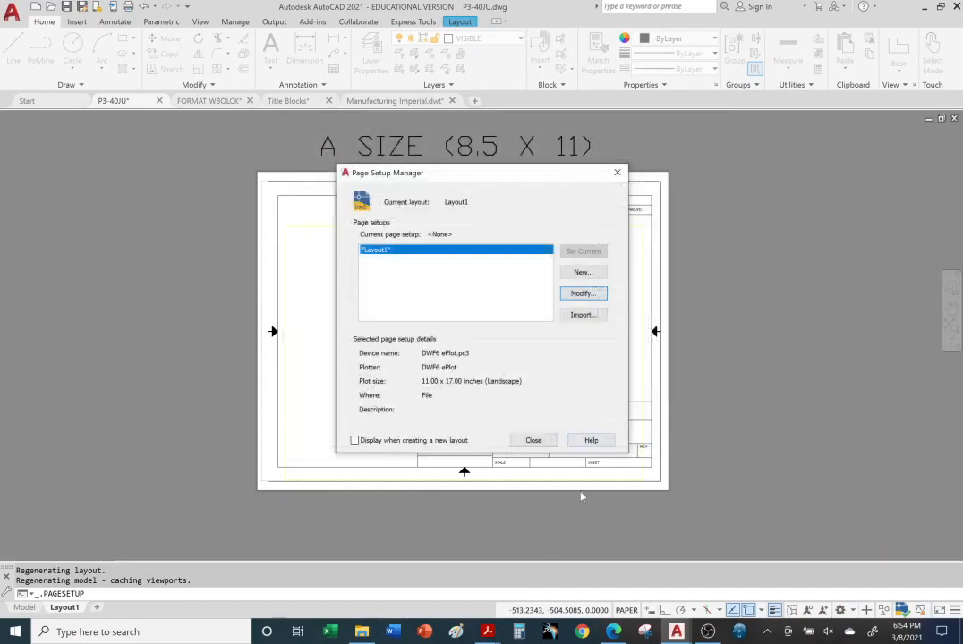
Close the Page Setup Manager, pan the sheet, and undo an accidental stretch of the title block
click(534, 441)
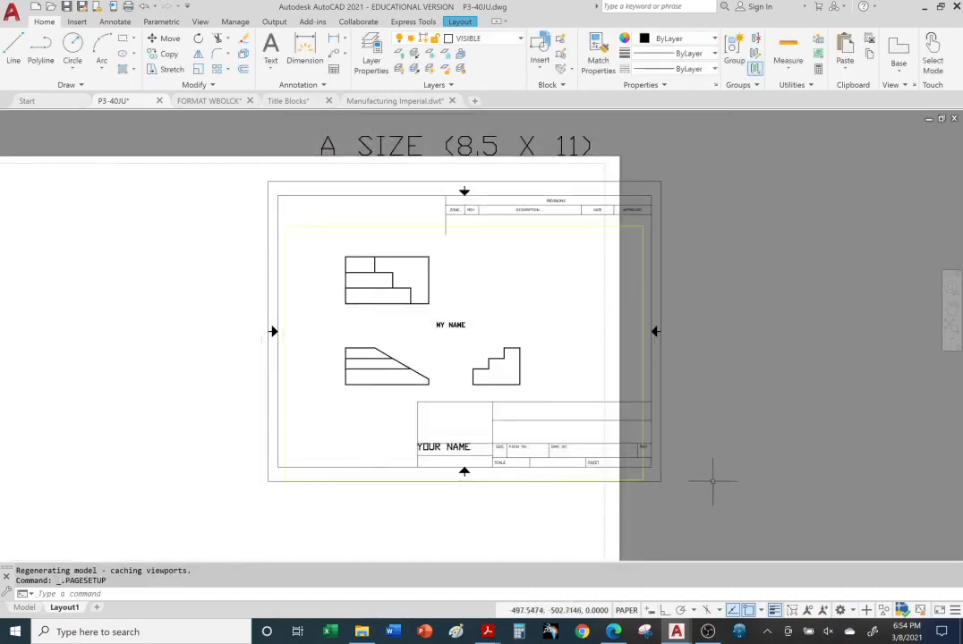
middle_drag(710, 479, 858, 444)
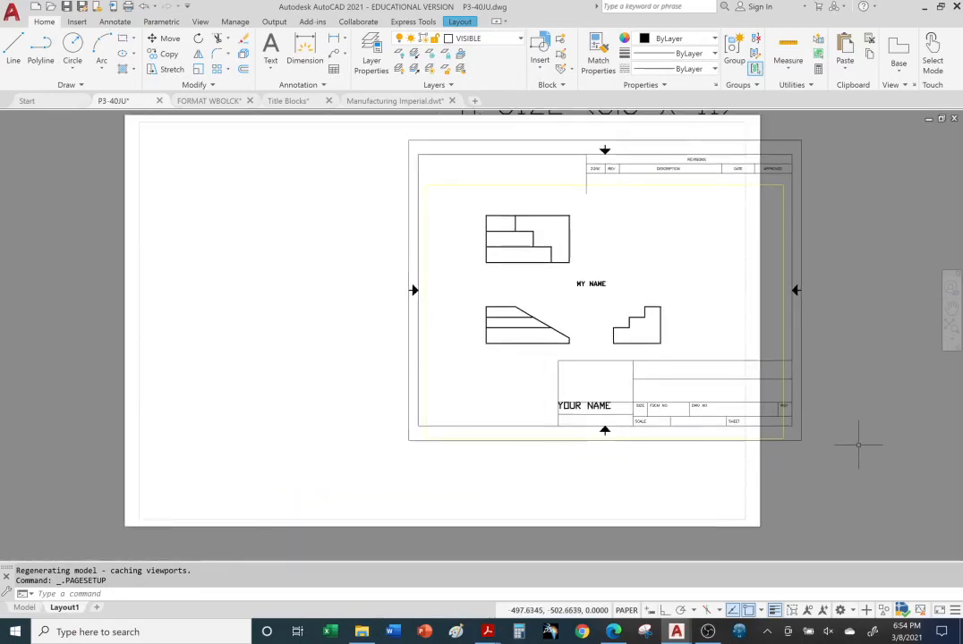
middle_drag(846, 413, 840, 449)
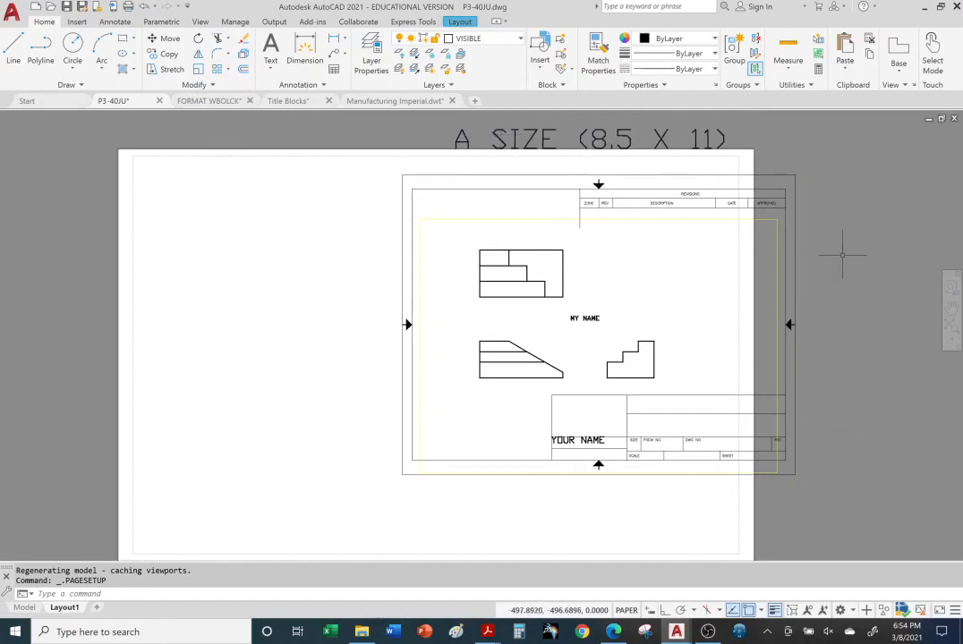
click(794, 257)
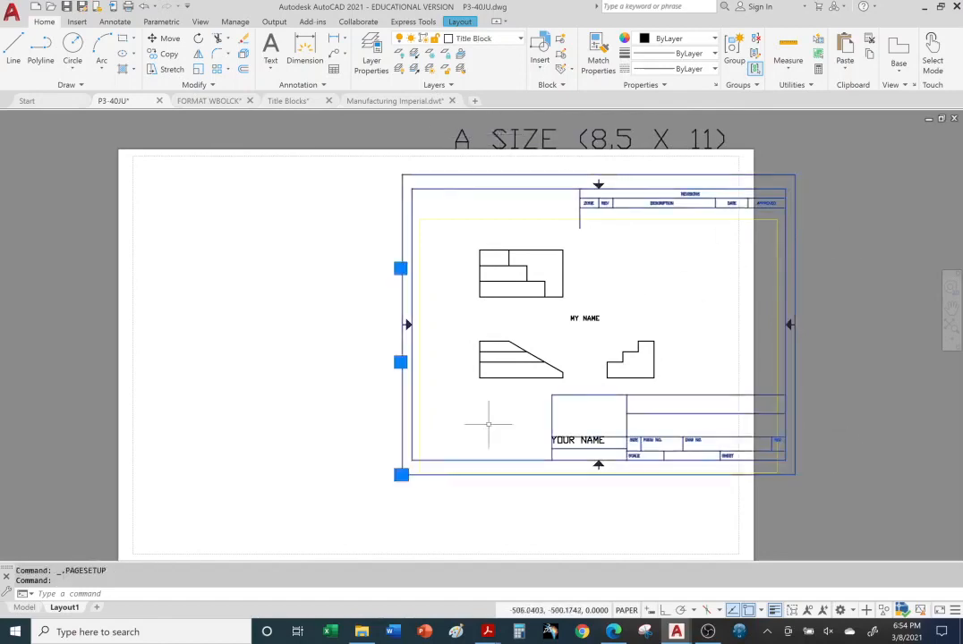
click(401, 474)
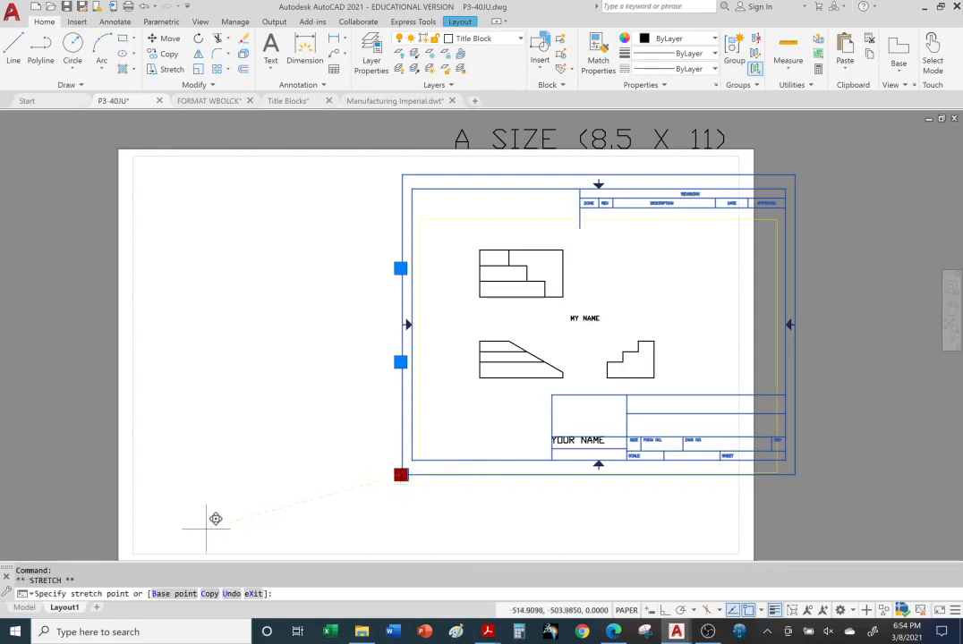
click(135, 554)
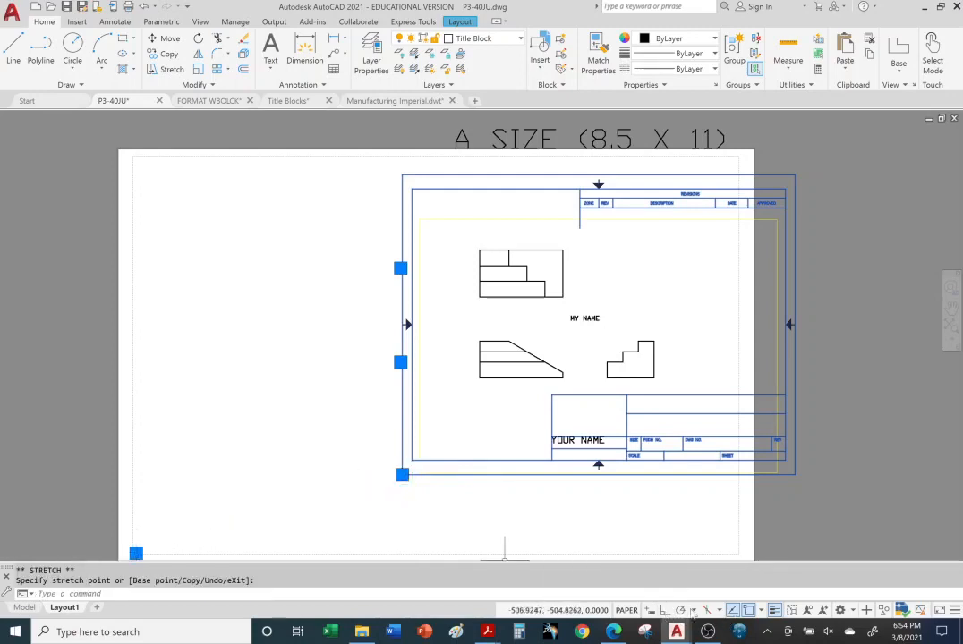
click(454, 511)
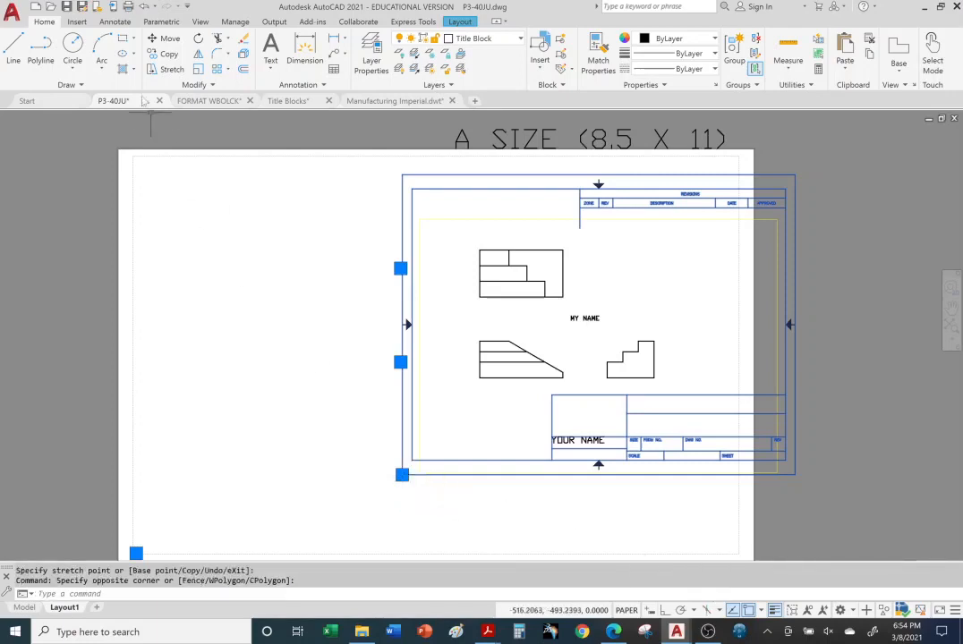
key(Escape)
key(Escape)
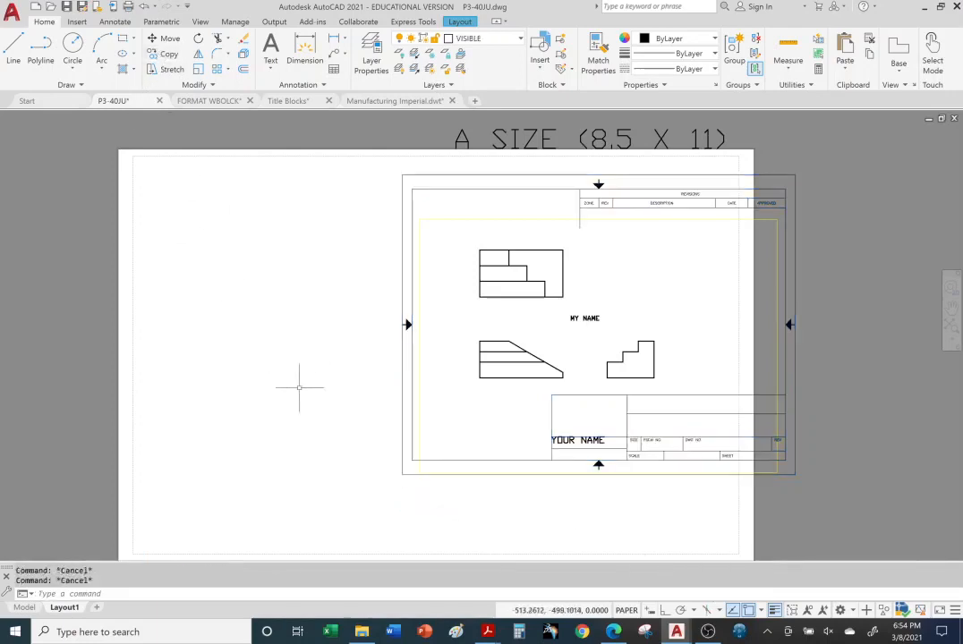
click(405, 450)
click(385, 457)
key(ctrl+z)
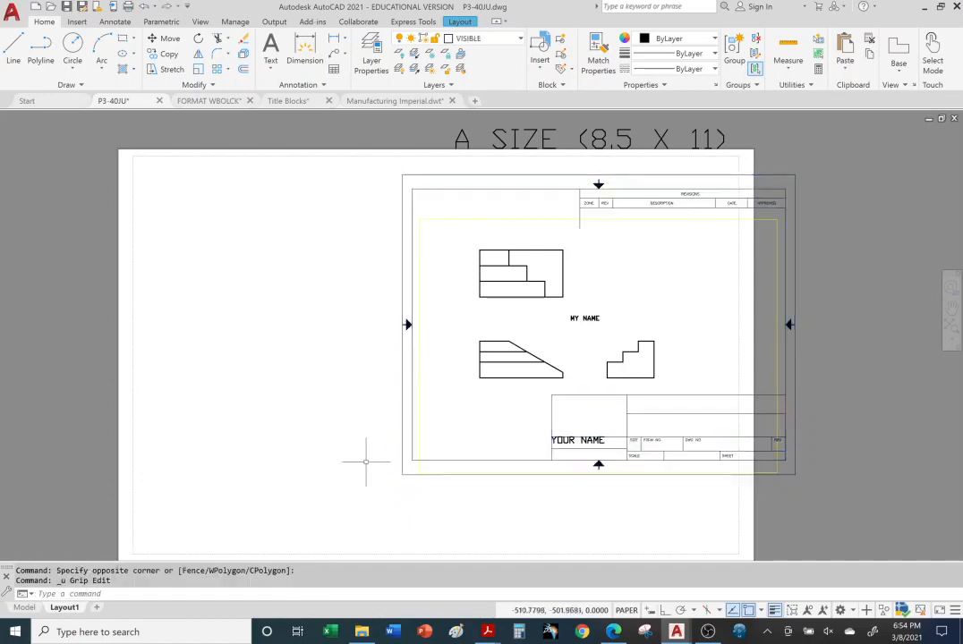
Move the title block from its lower-left corner to the sheet's lower-left, then bring Edge forward
click(422, 474)
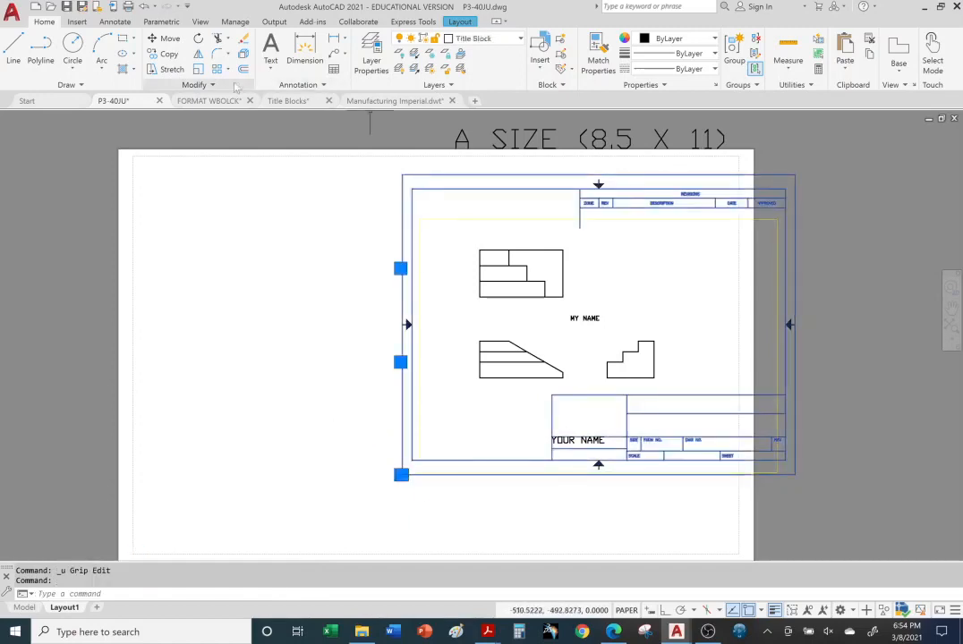
click(164, 39)
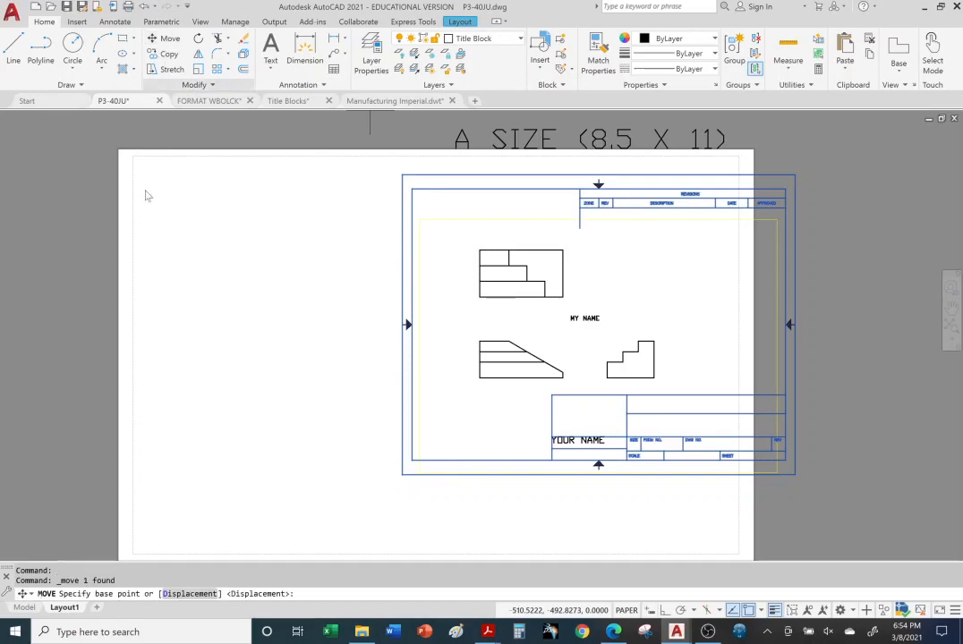
click(412, 462)
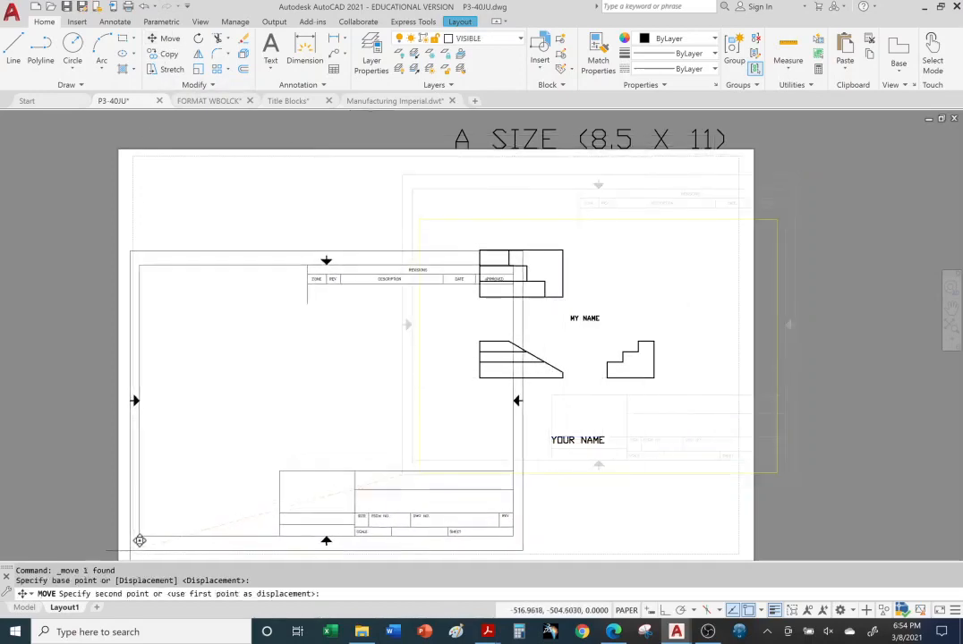
click(147, 541)
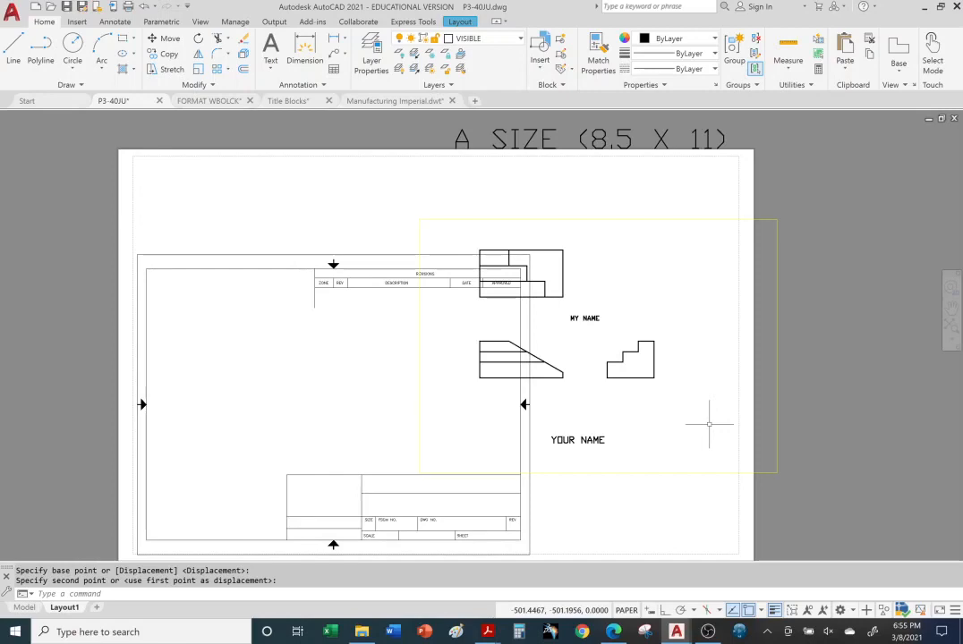
click(613, 632)
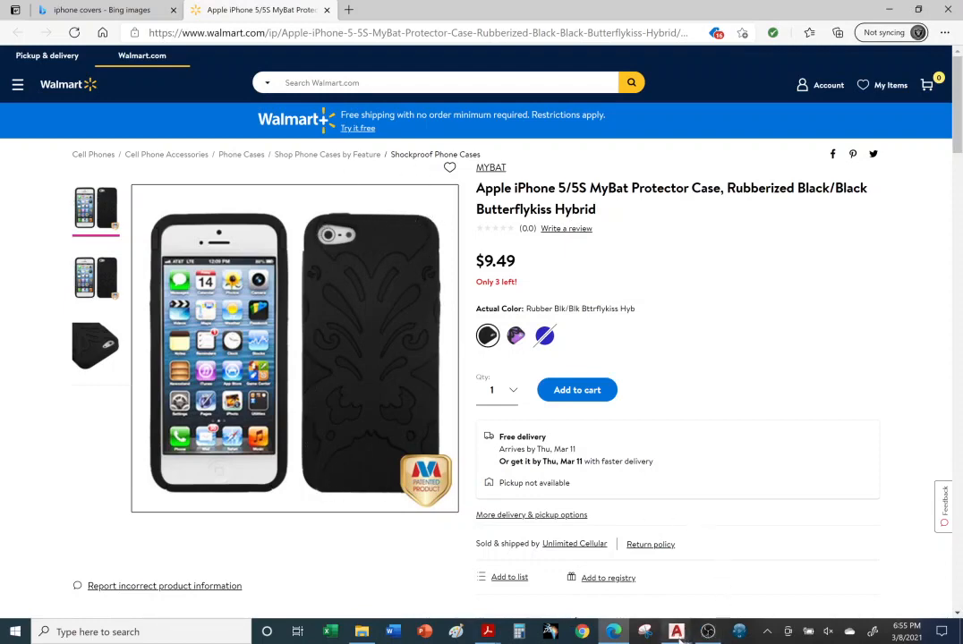
Switch back to the P3-40JU.dwg drawing in AutoCAD
click(650, 632)
click(464, 580)
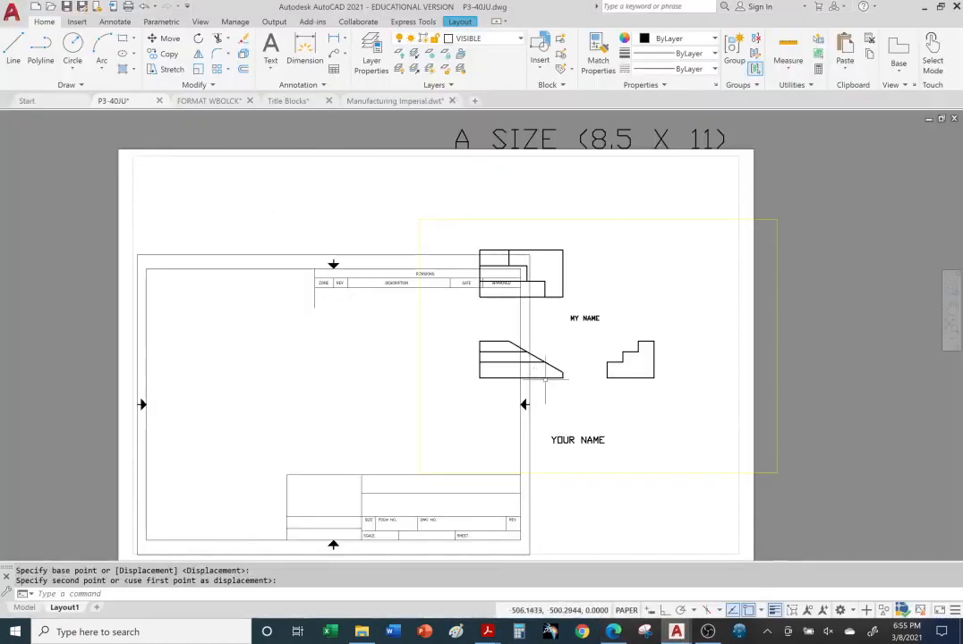
Erase the relocated A-size title block from Layout1
click(251, 266)
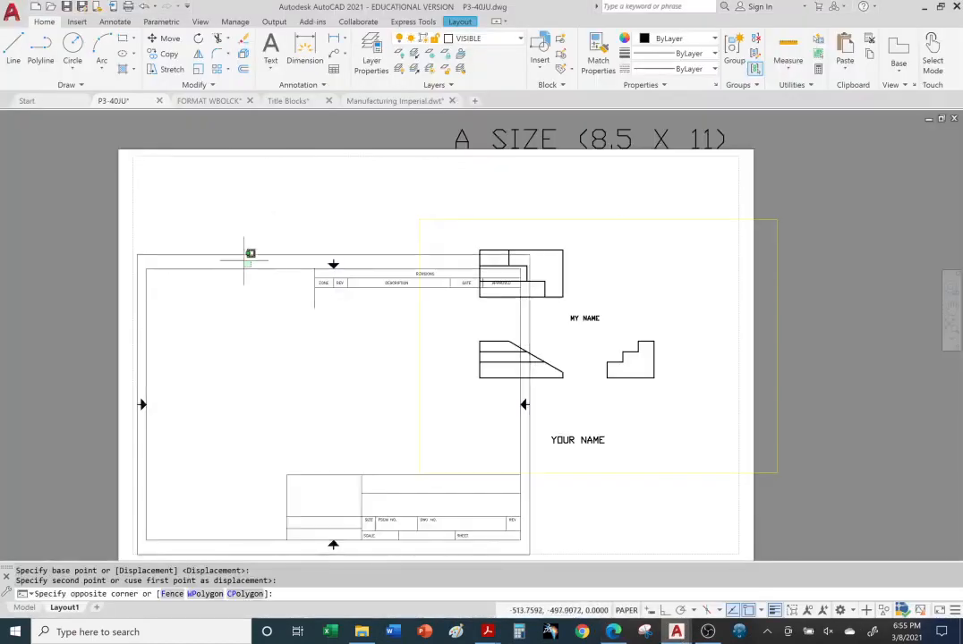
click(123, 172)
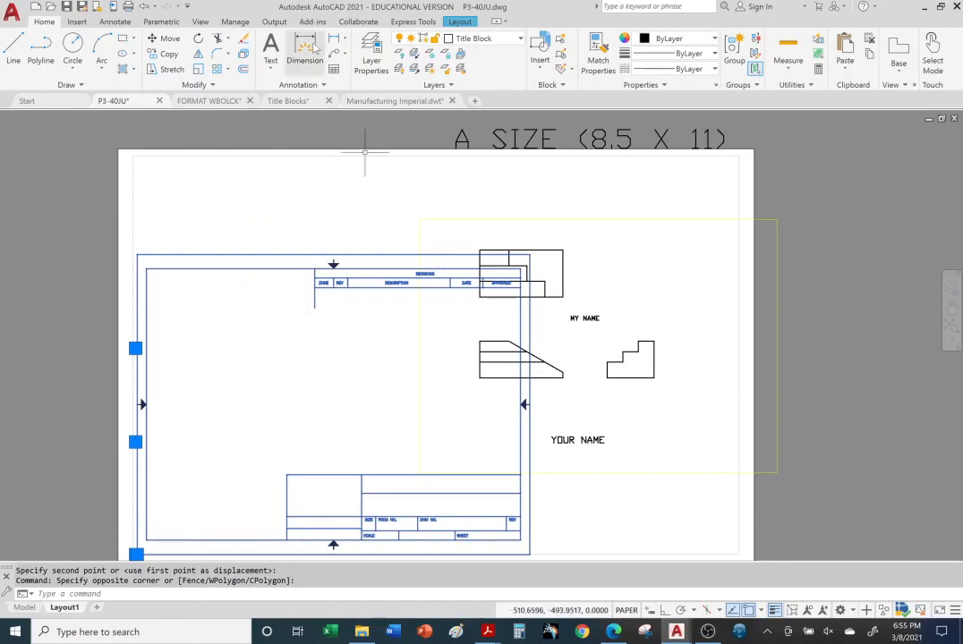
click(244, 38)
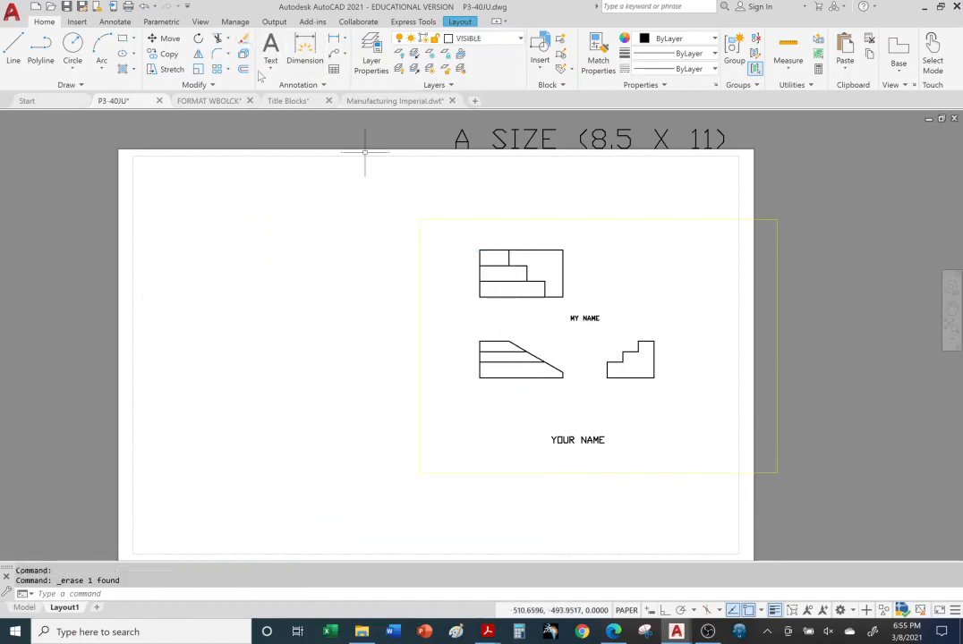
Copy the ANSI B title block from Title Blocks.dwg and return to P3-40JU
click(301, 101)
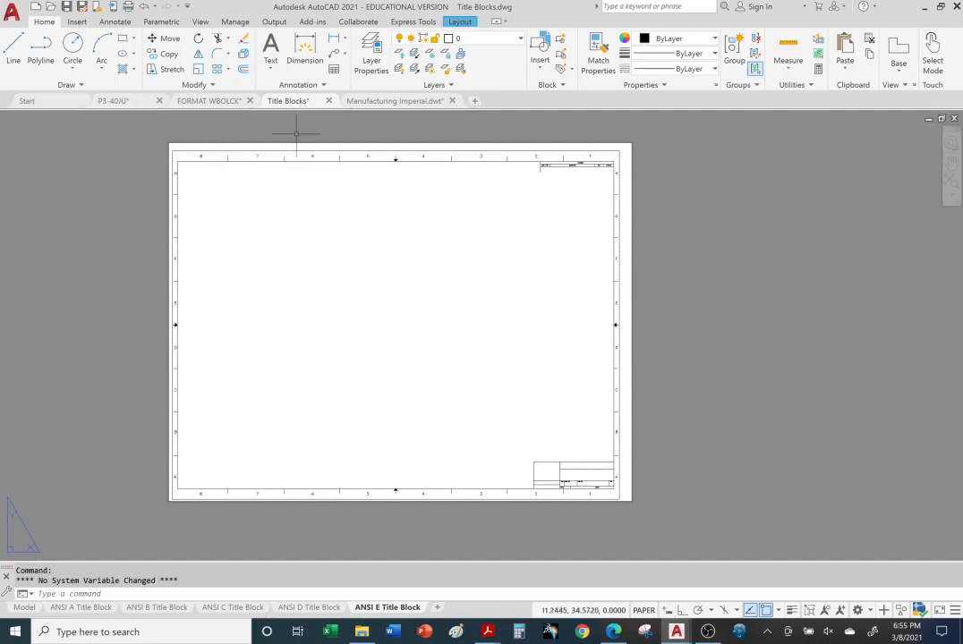
click(166, 608)
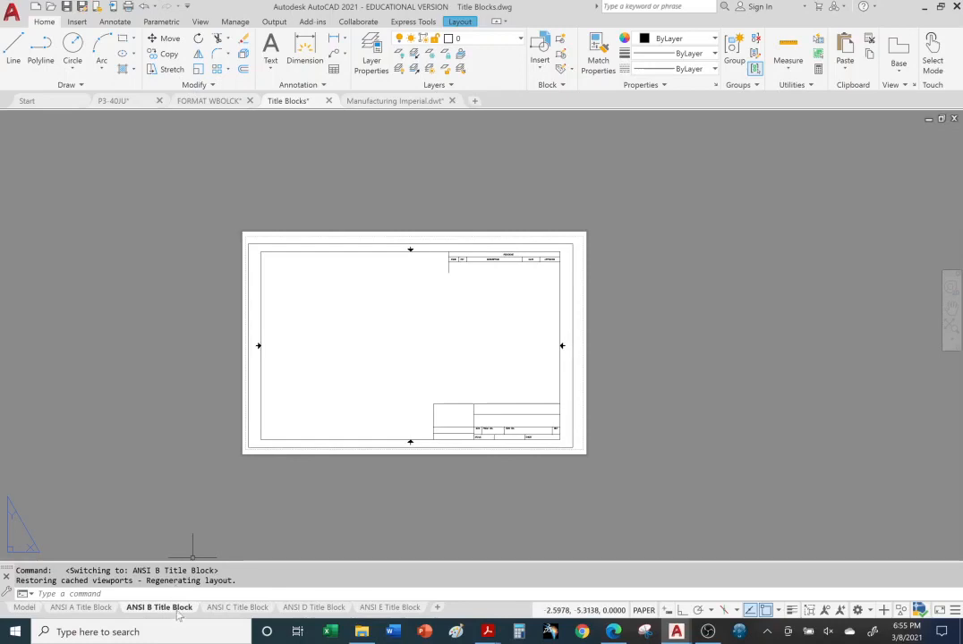
click(304, 439)
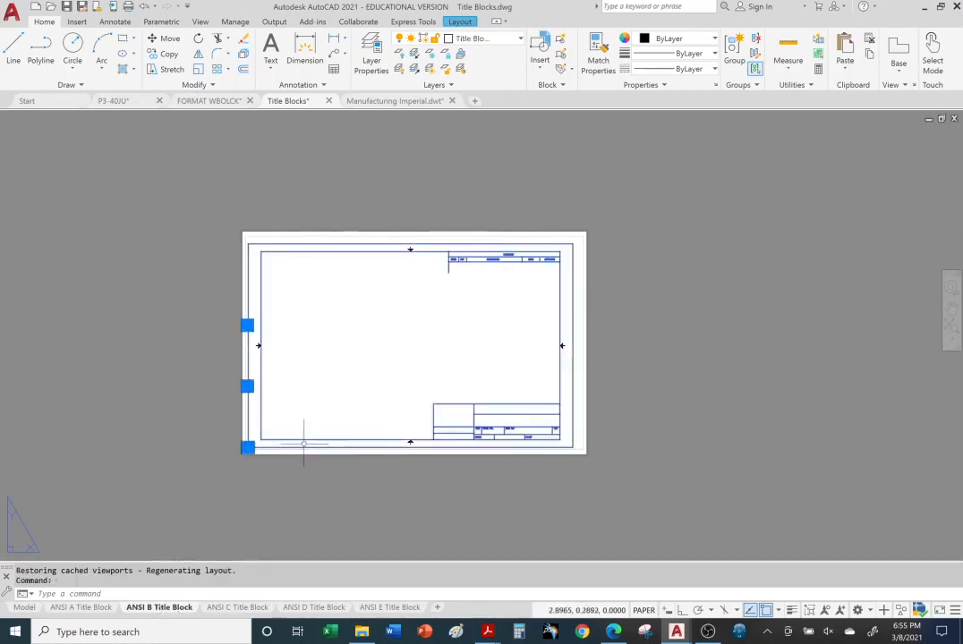
key(ctrl+c)
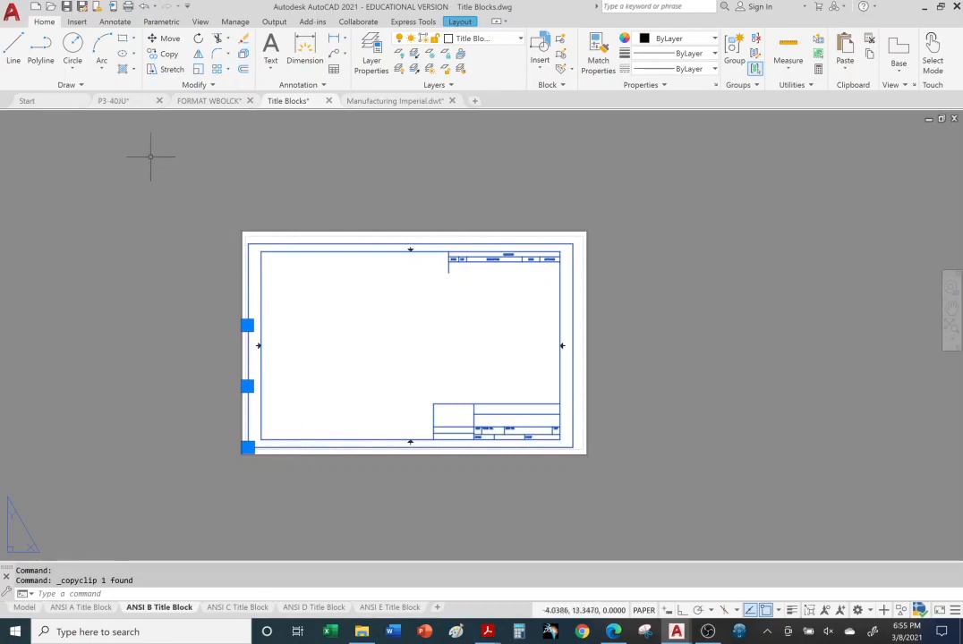
click(125, 102)
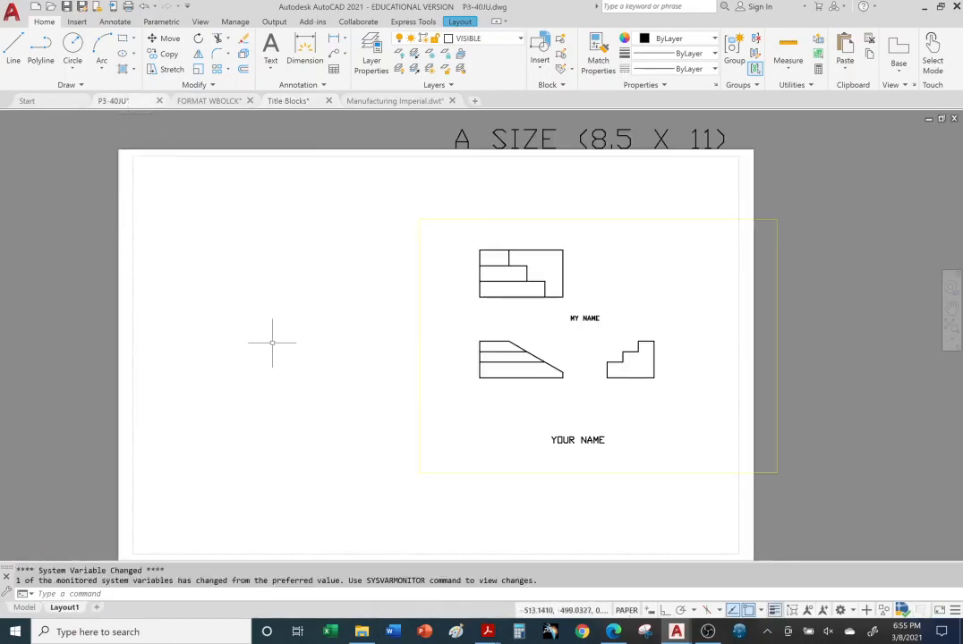
Paste the ANSI B title block onto Layout1 around the three views and activate the viewport
key(ctrl+v)
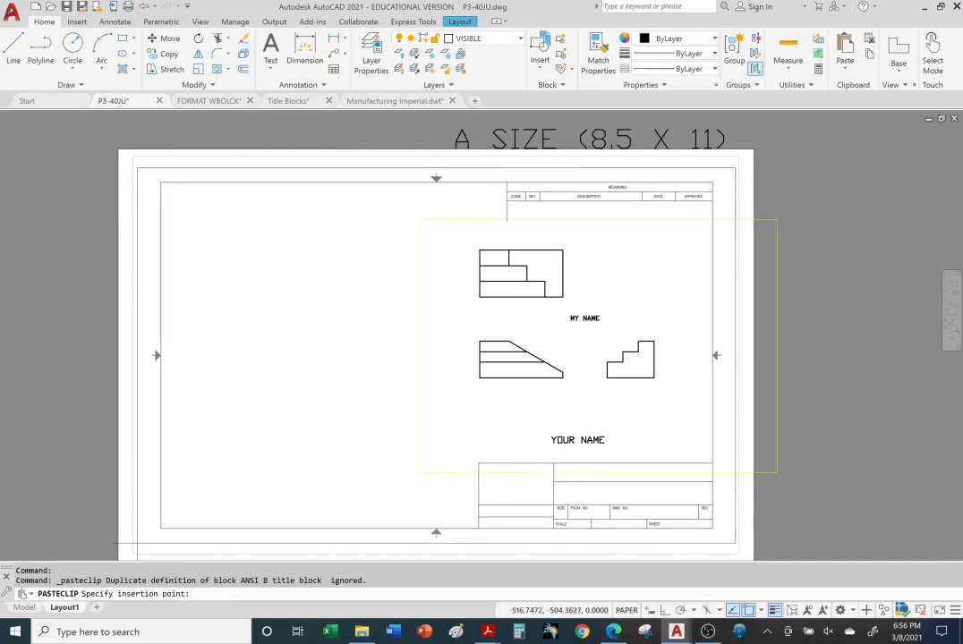
click(155, 545)
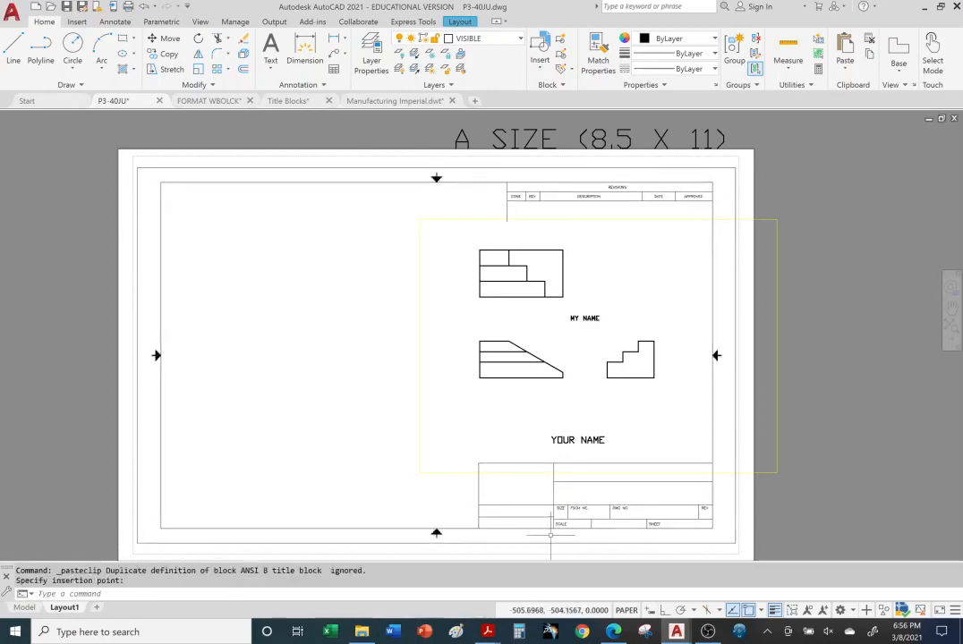
click(859, 489)
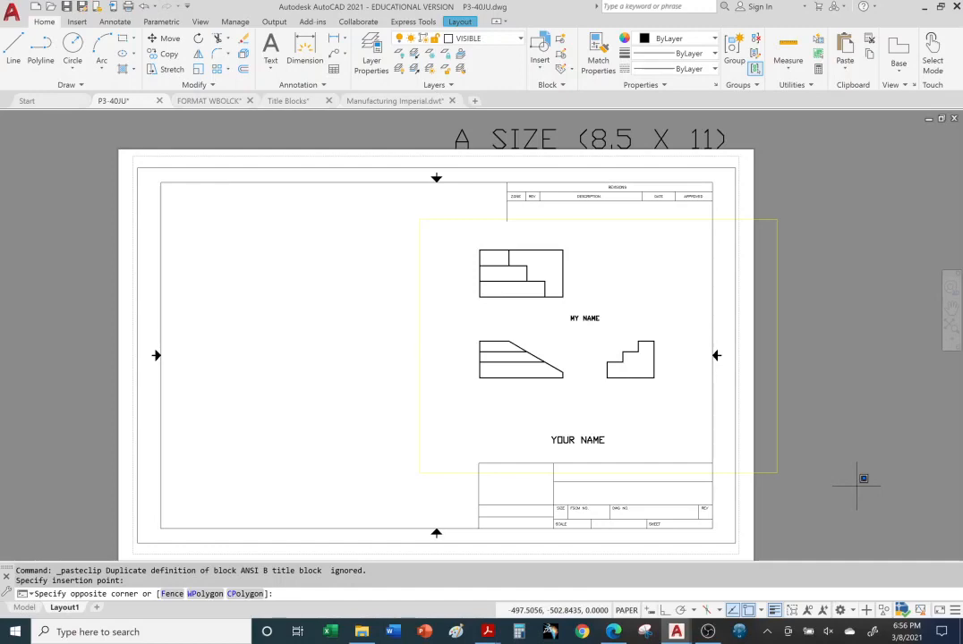
click(867, 392)
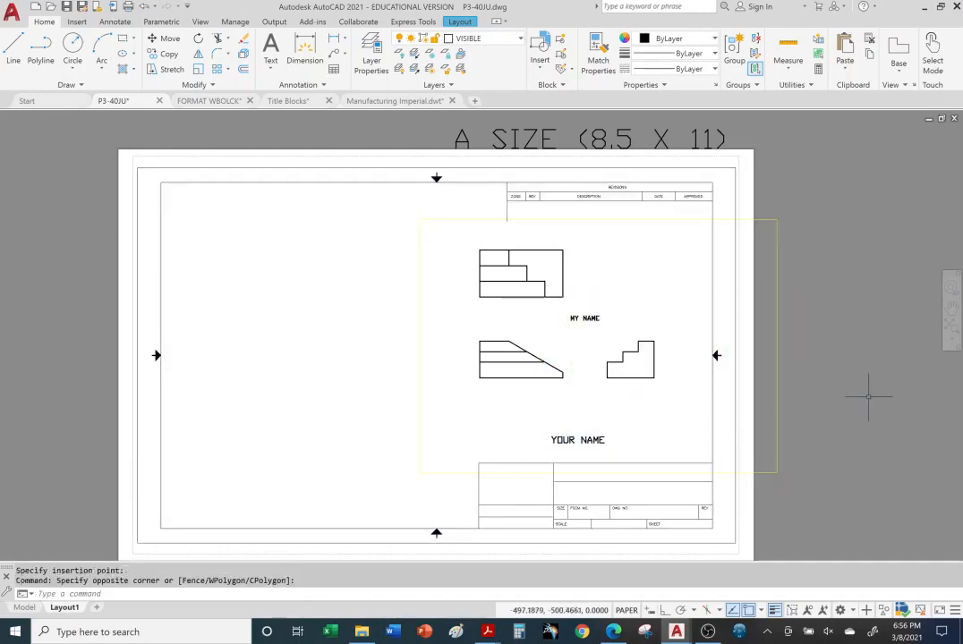
double_click(555, 325)
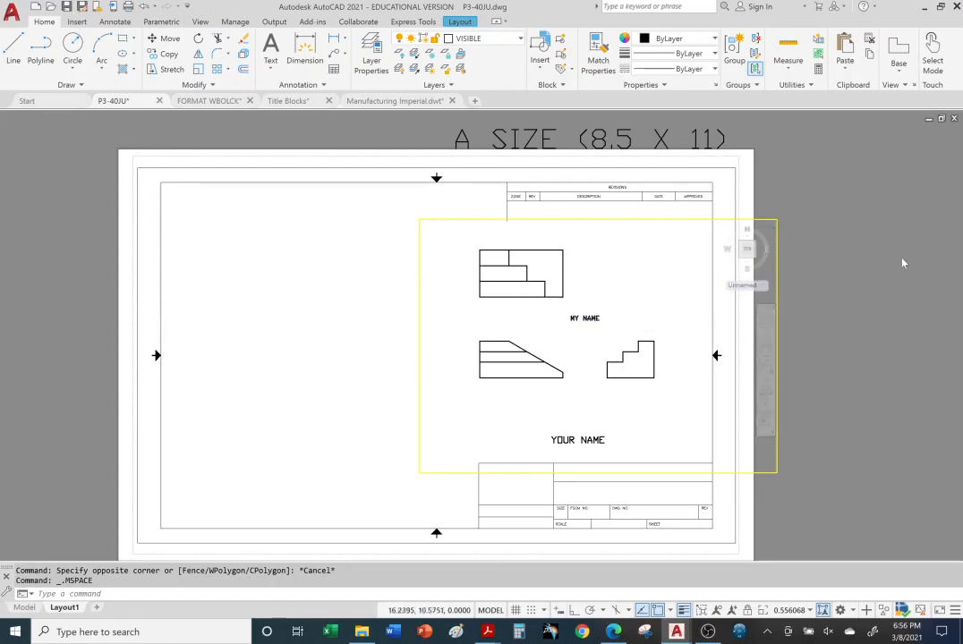
key(Escape)
key(Escape)
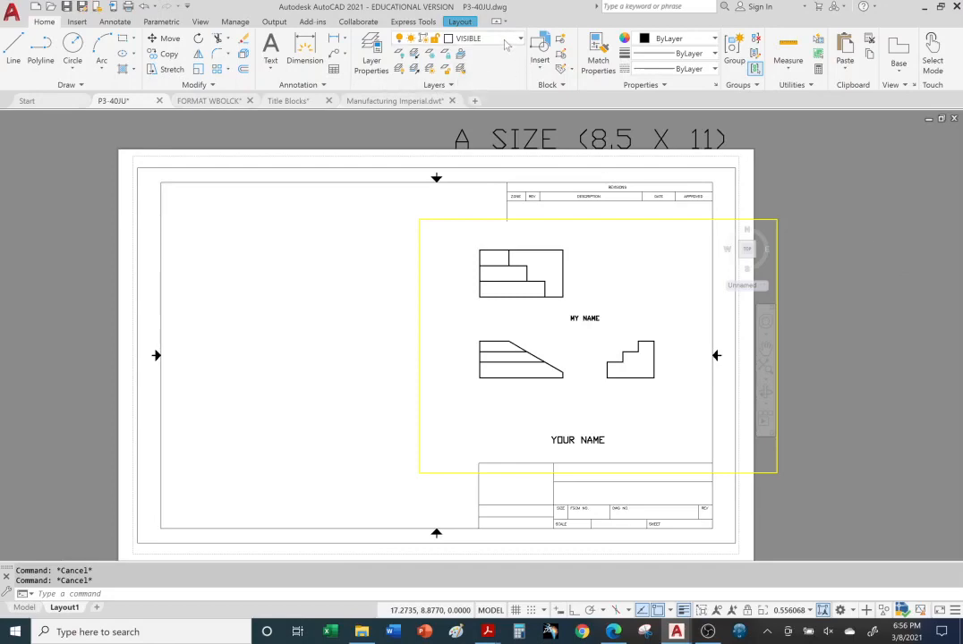
Create a new layer in Layer Properties and rename it VIEWPORT
click(375, 43)
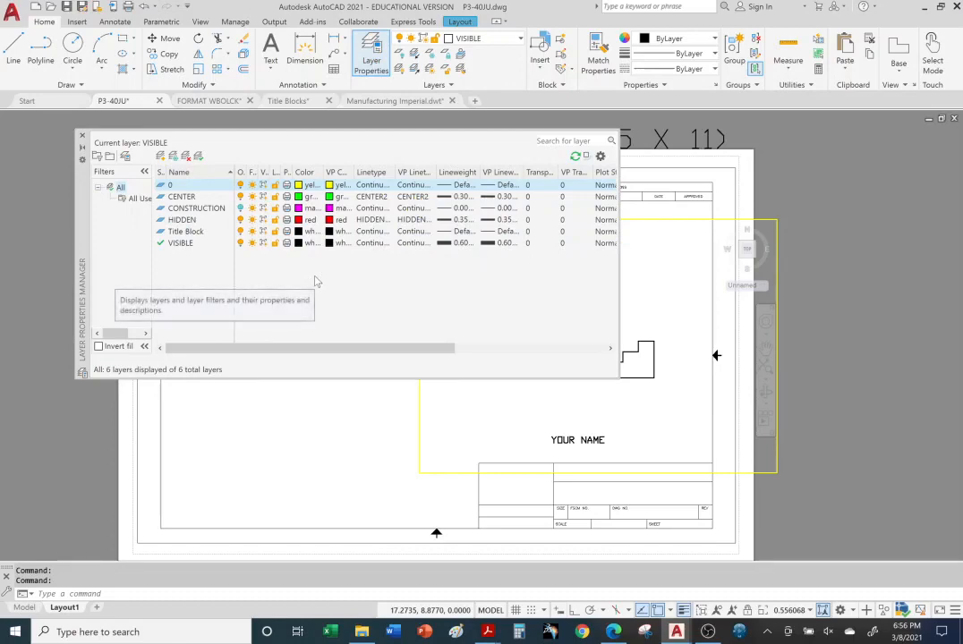
click(161, 157)
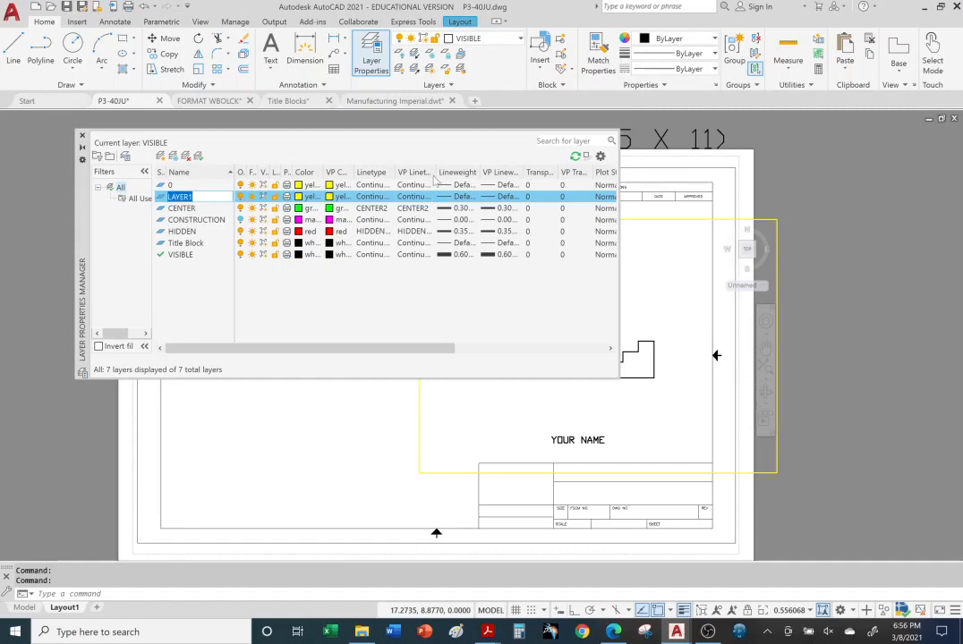
drag(435, 173, 462, 173)
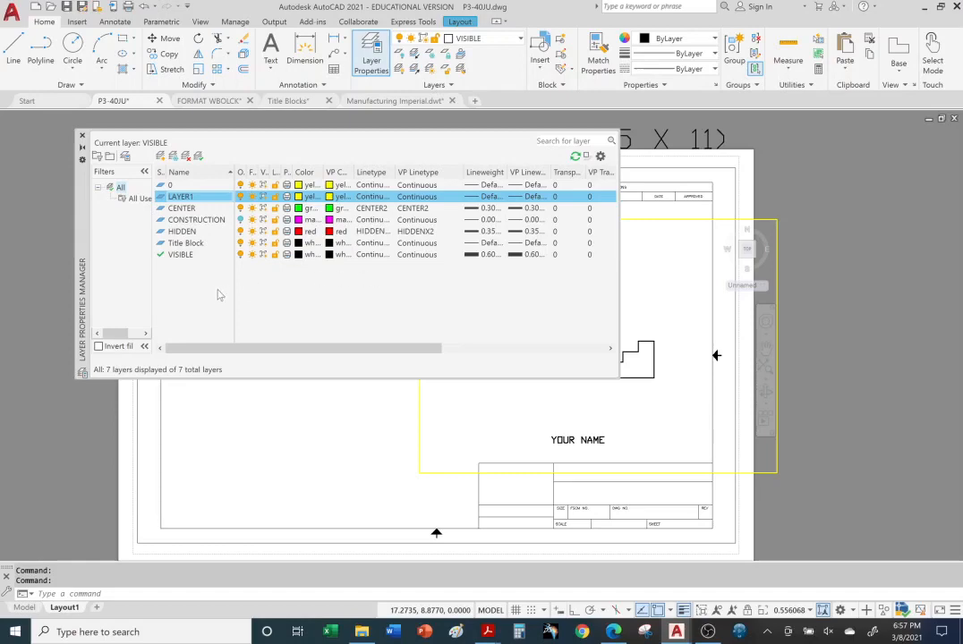
click(206, 199)
text(v)
Give the VIEWPORT layer blue colour and a 0.70 mm lineweight
click(305, 197)
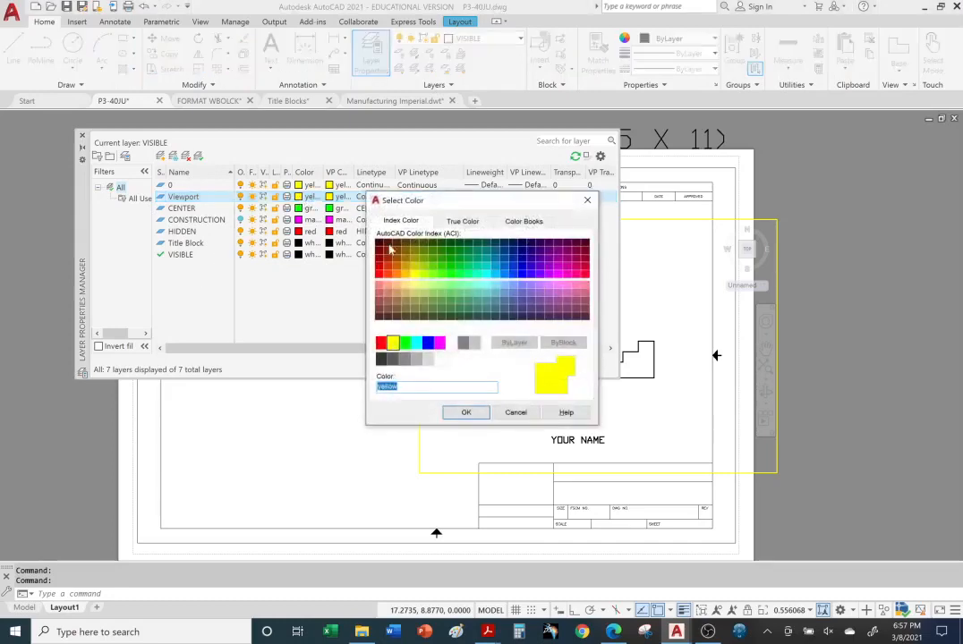
click(429, 344)
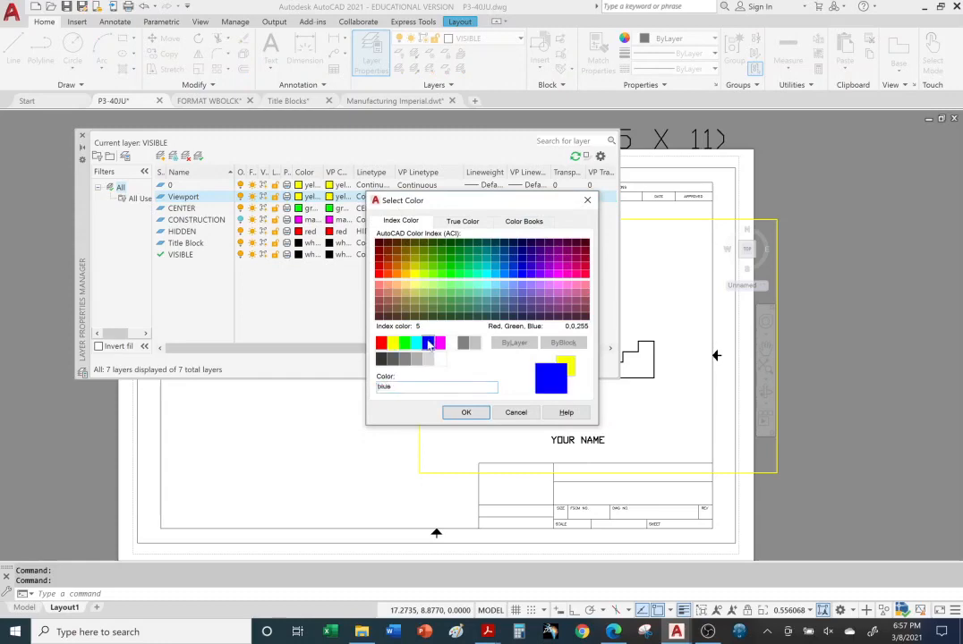
click(469, 413)
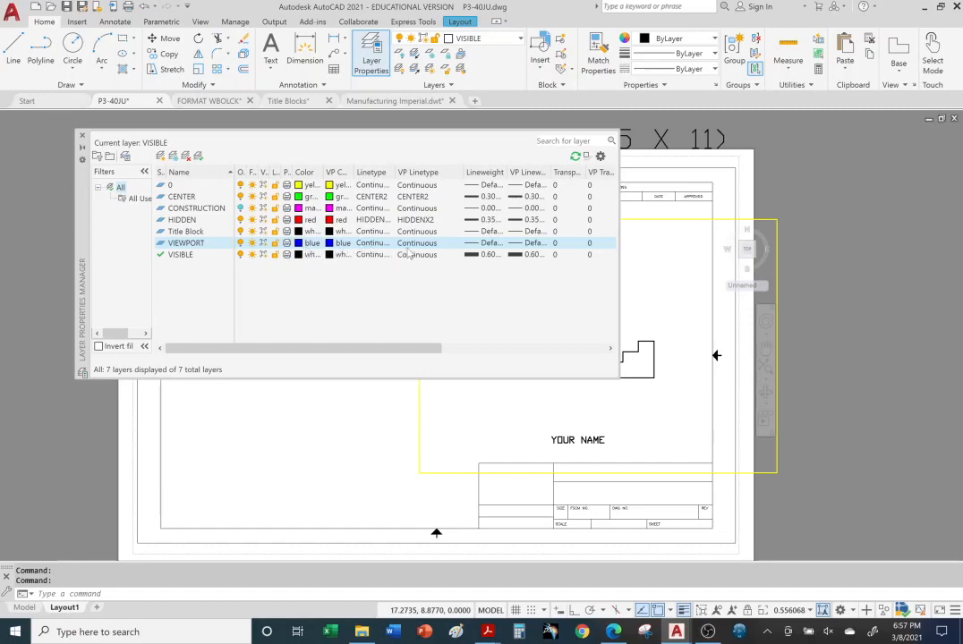
click(478, 243)
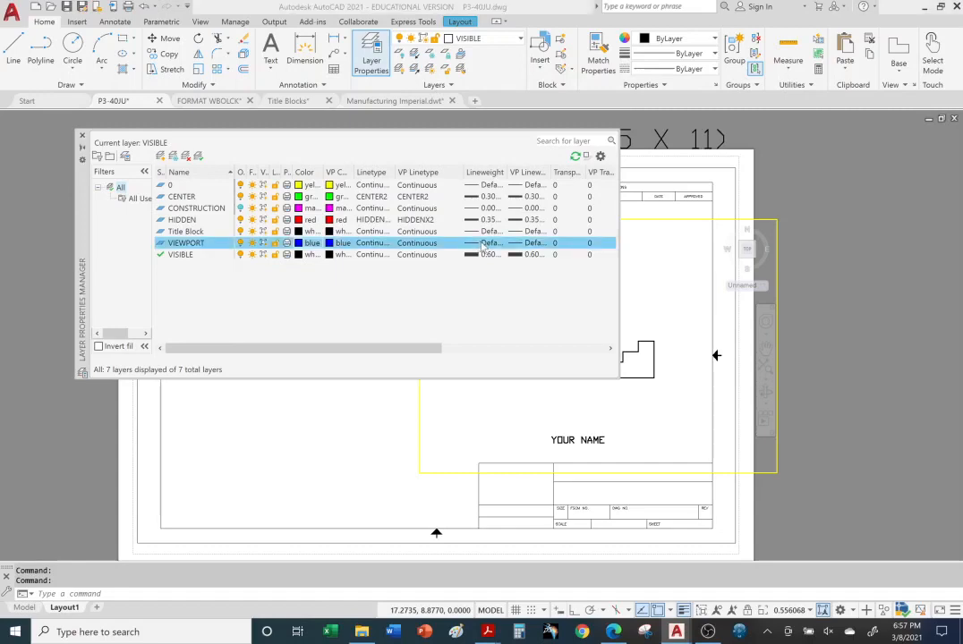
scroll(531, 278, down, 3)
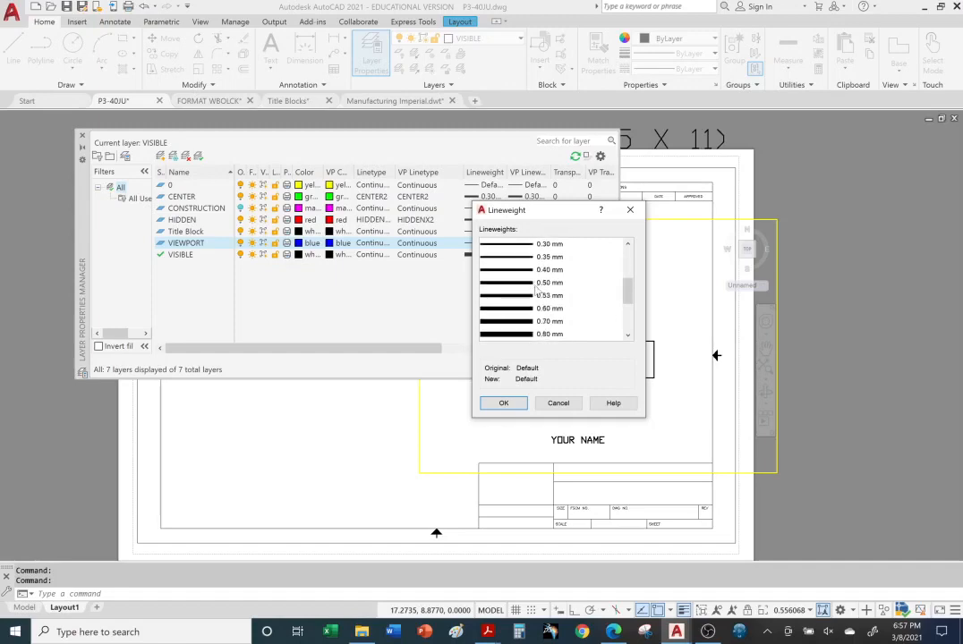
click(528, 322)
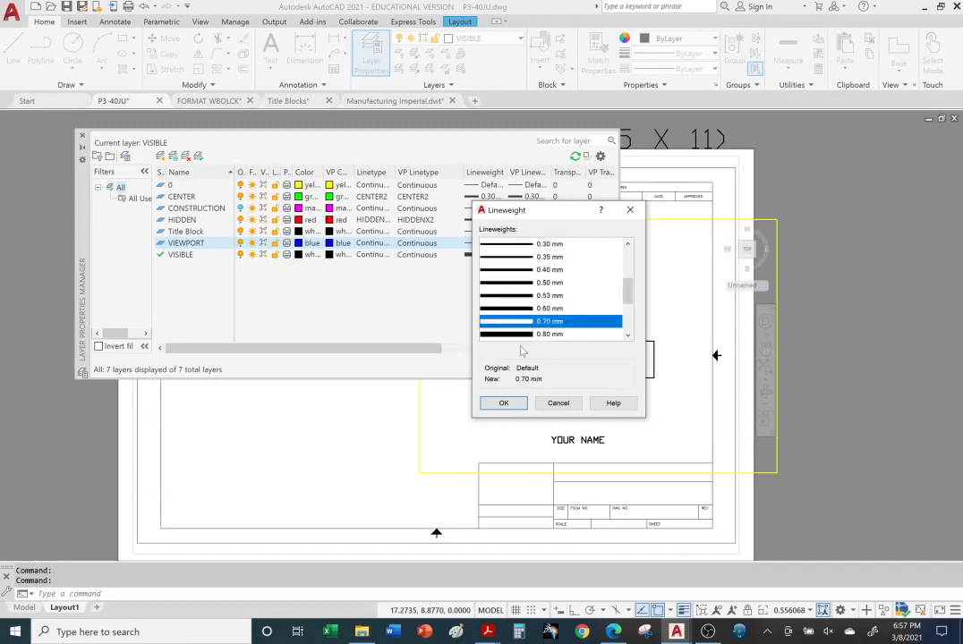
click(503, 404)
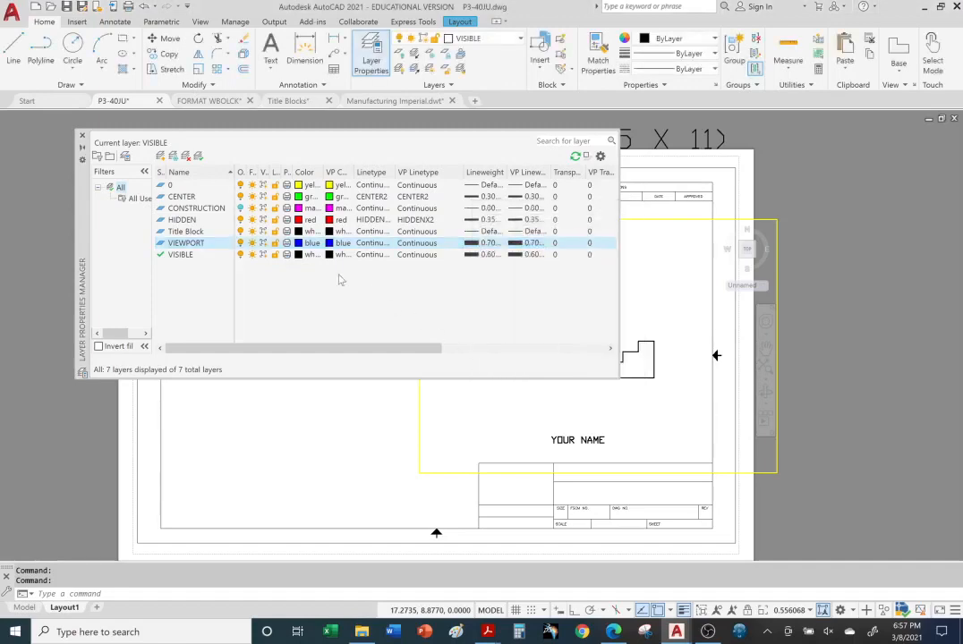
click(82, 136)
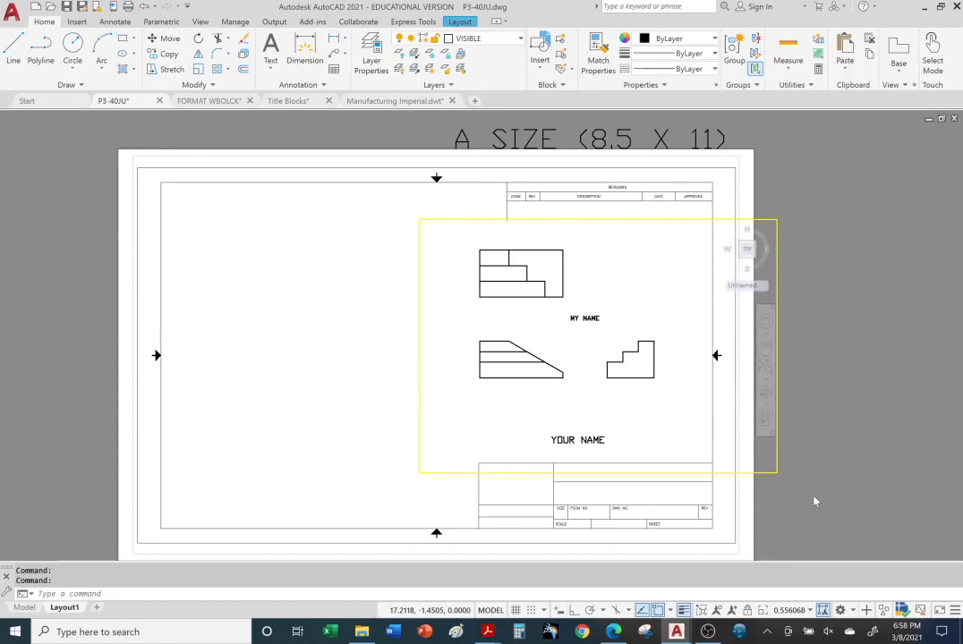
Return to paper space and assign the Layout1 viewport to the VIEWPORT layer
click(490, 611)
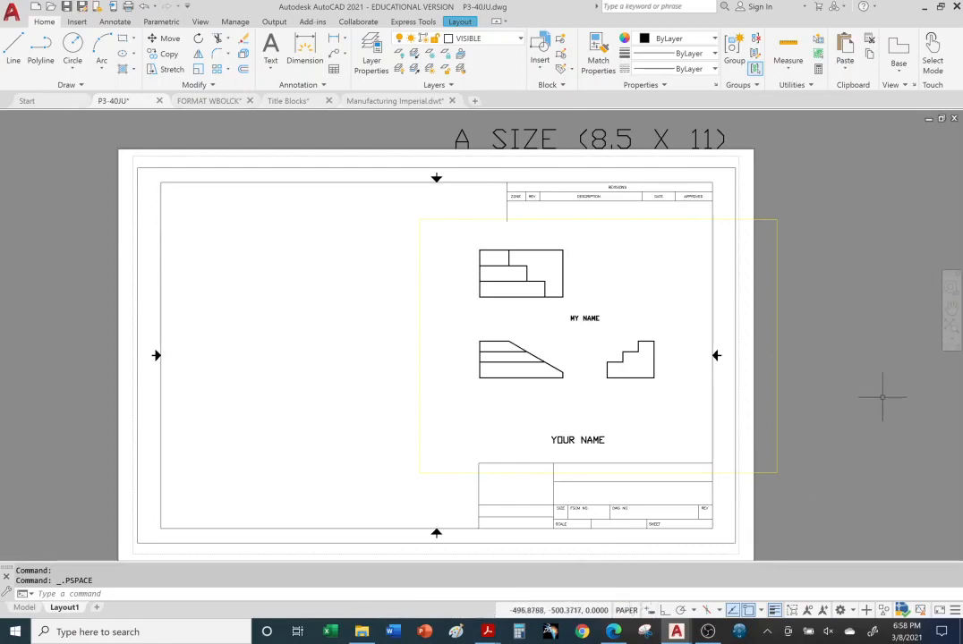
click(777, 314)
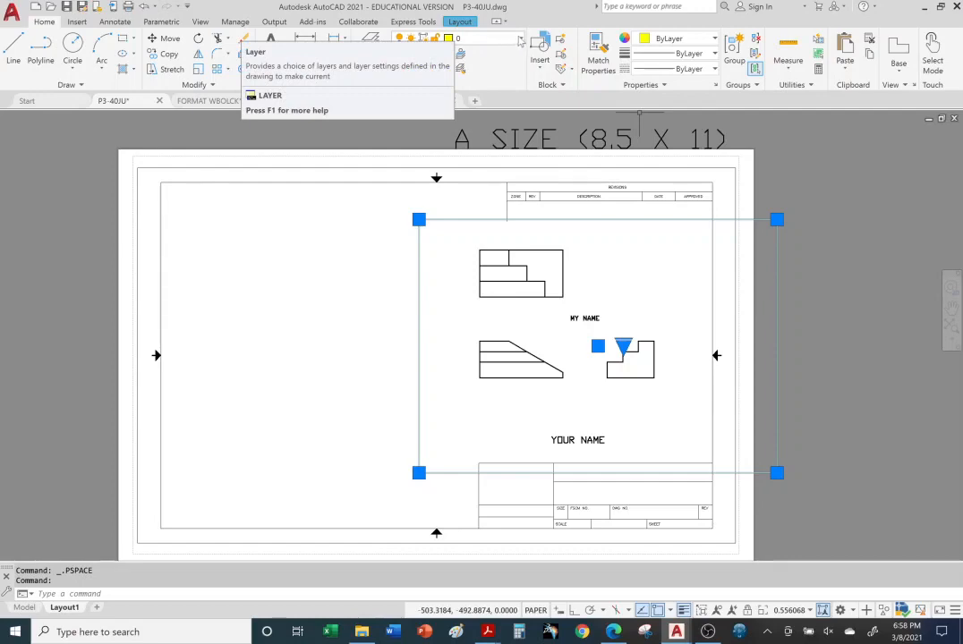
click(518, 39)
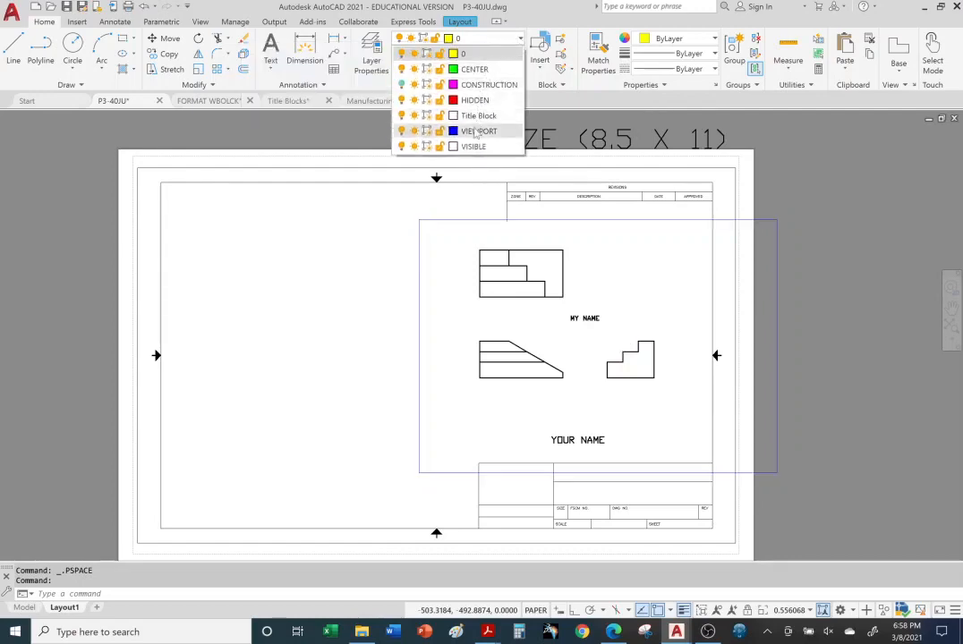
click(477, 132)
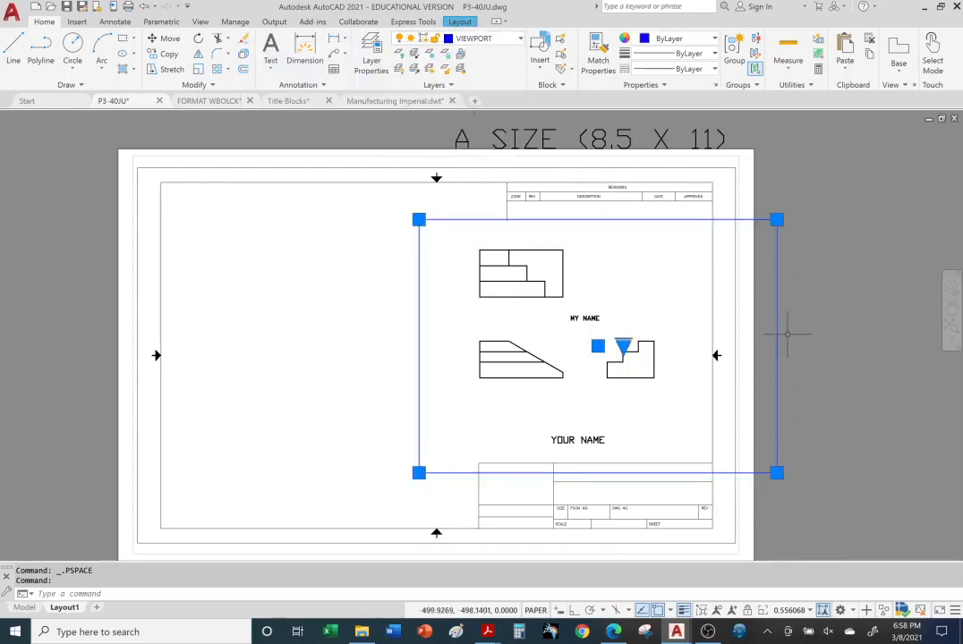
key(Escape)
key(Escape)
key(Escape)
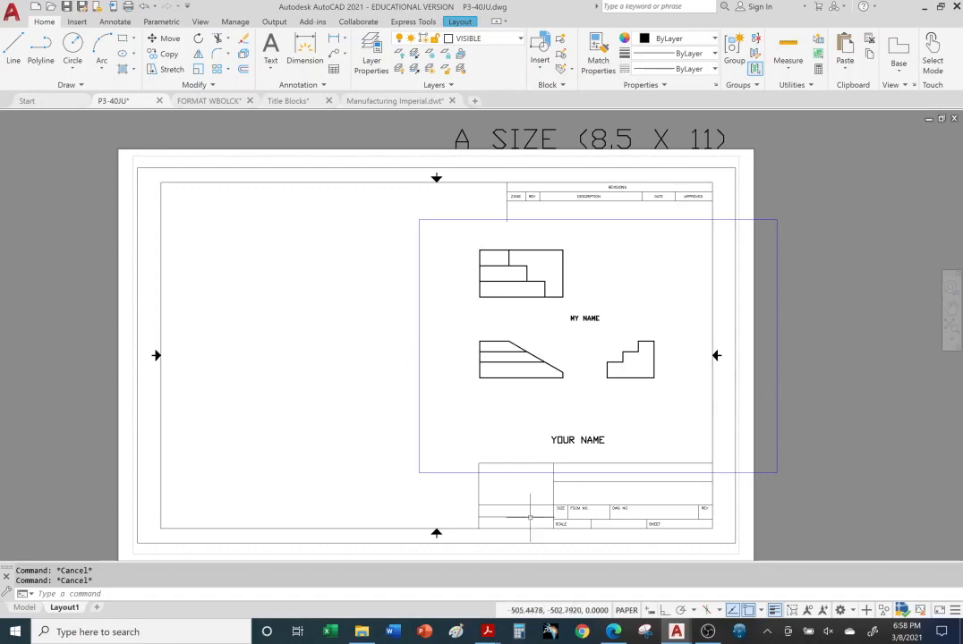
View the Title Blocks PDF instructions in Acrobat, then switch to the Walmart page in Edge
mouse_move(488, 634)
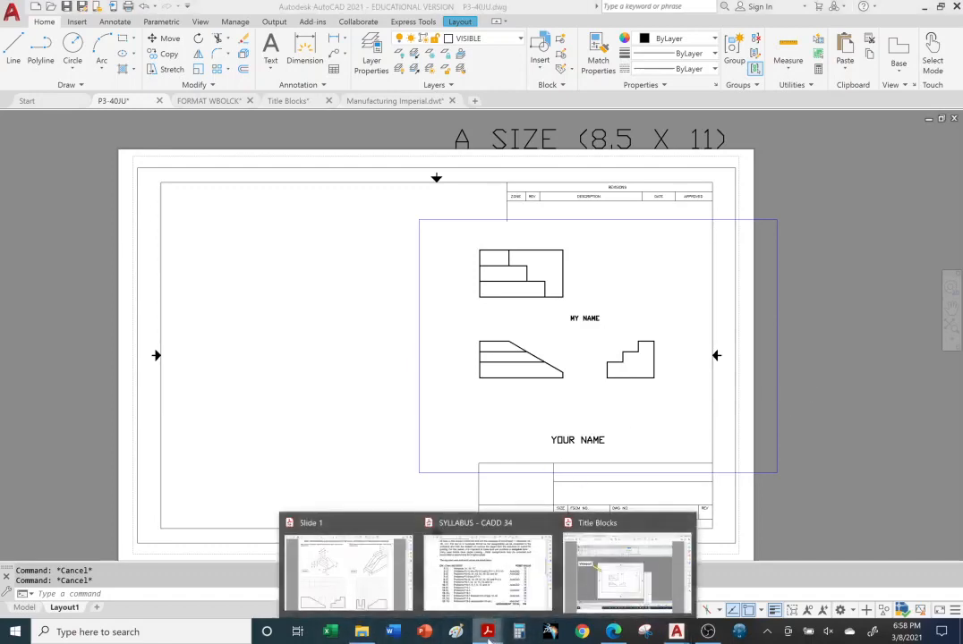
click(627, 566)
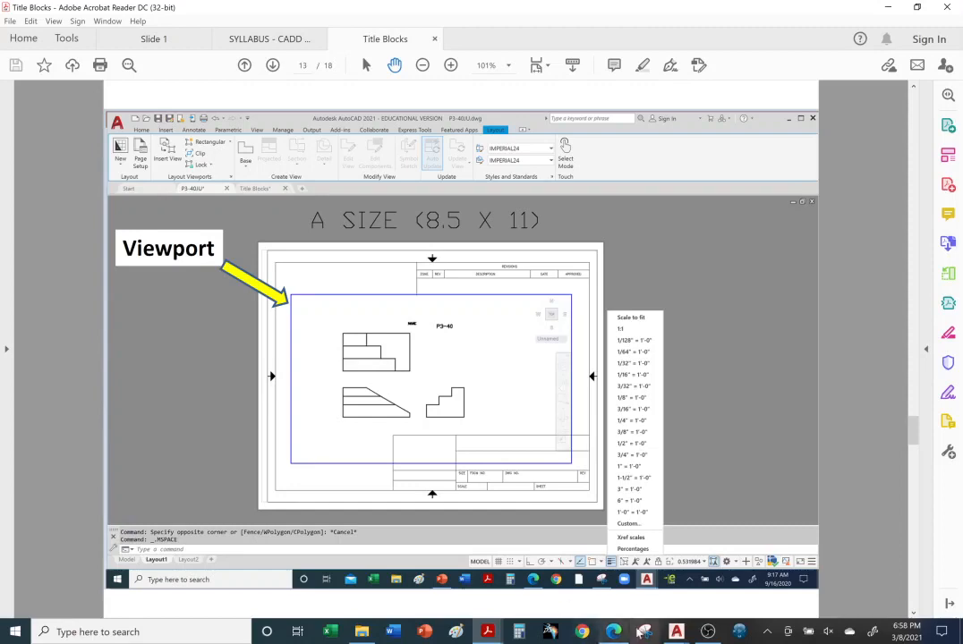
mouse_move(708, 634)
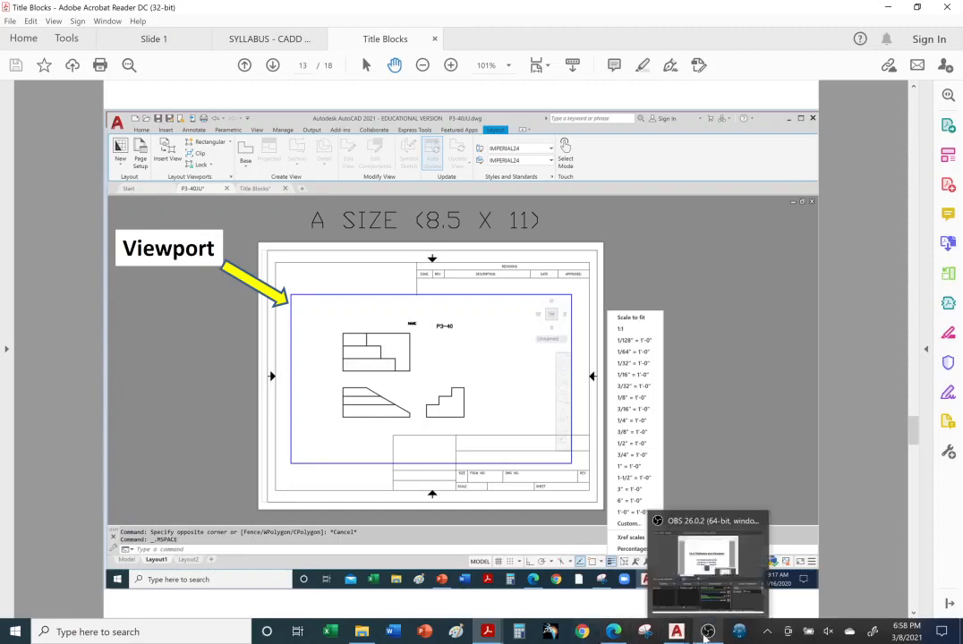
click(613, 632)
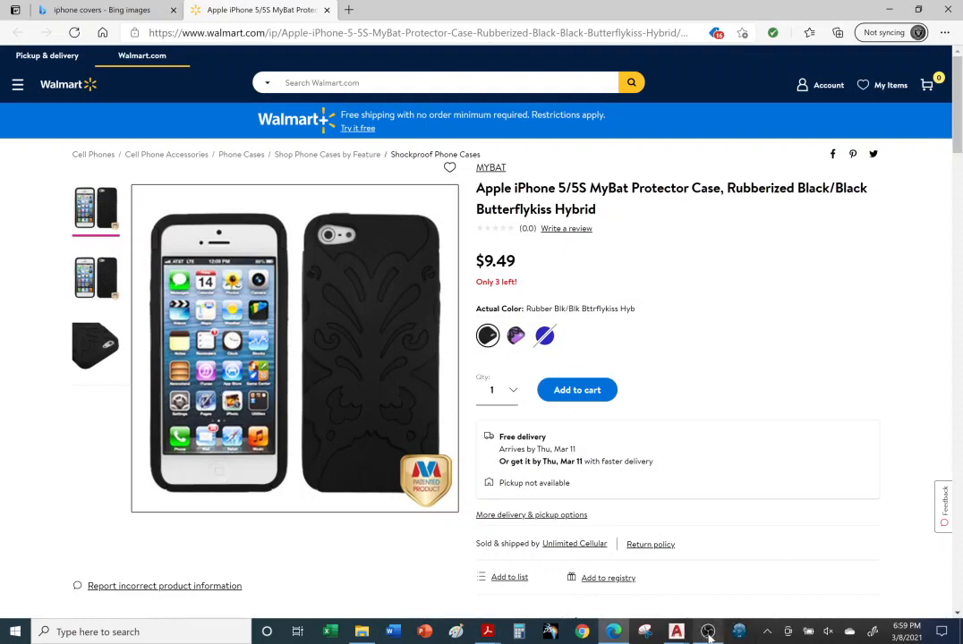
Bring up the Walmart listing for the black MyBat iPhone 5/5S protector case
mouse_move(708, 632)
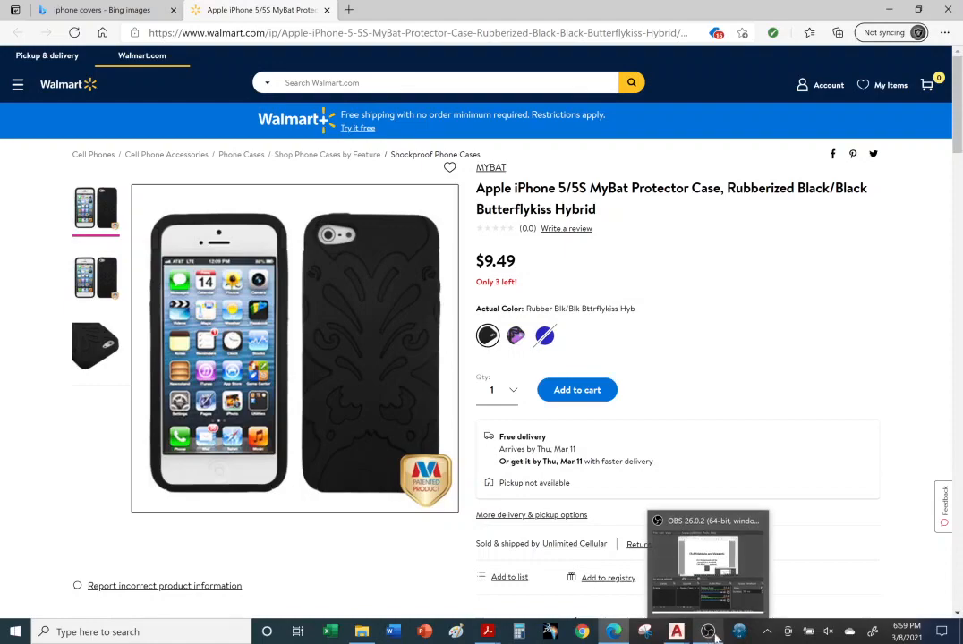
In P3-40JU, stretch the layout viewport's top-left and bottom-right corners to the border corners
mouse_move(676, 632)
click(480, 577)
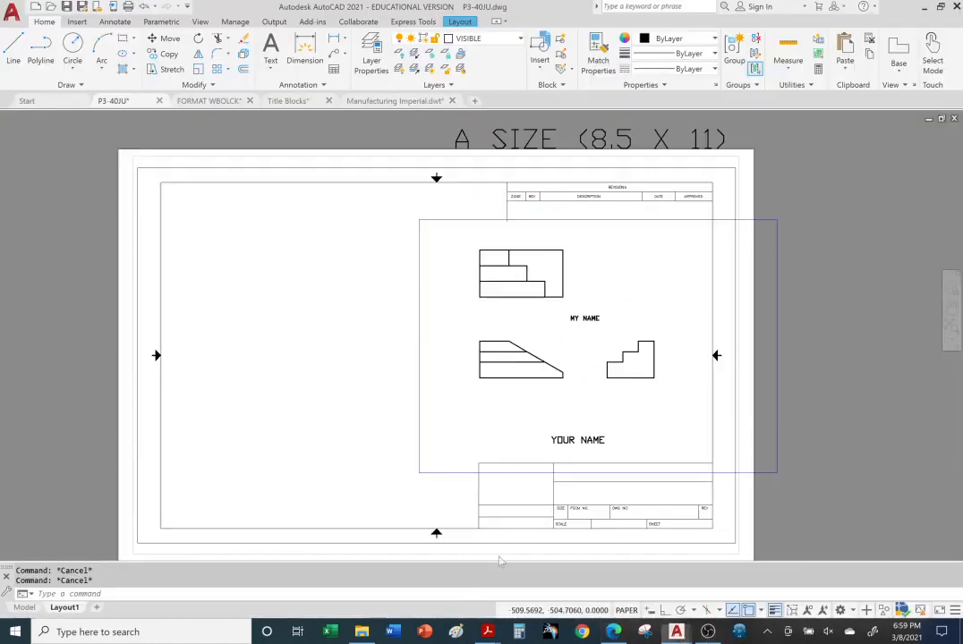
click(417, 266)
click(419, 219)
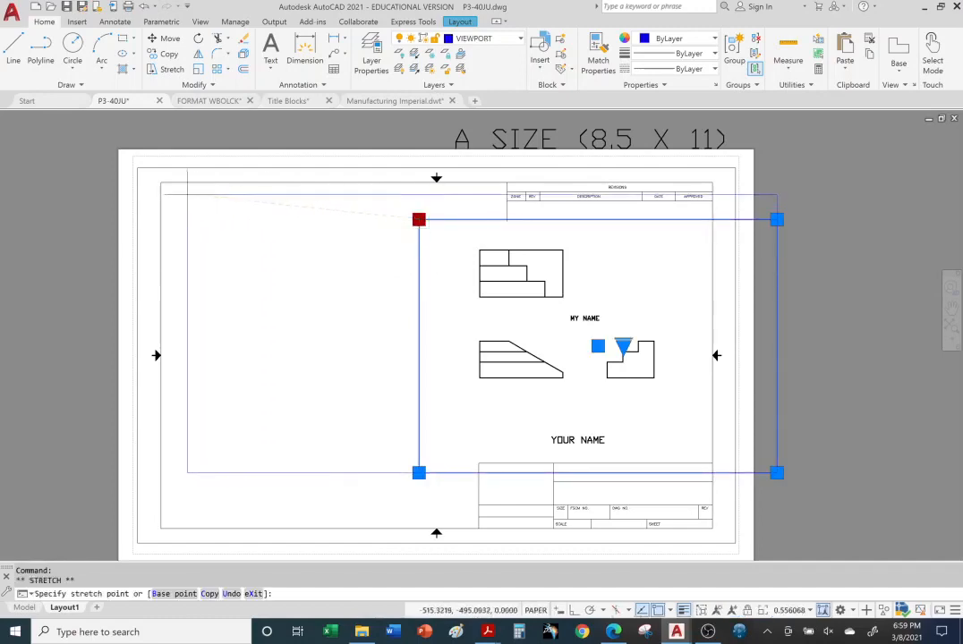
click(160, 180)
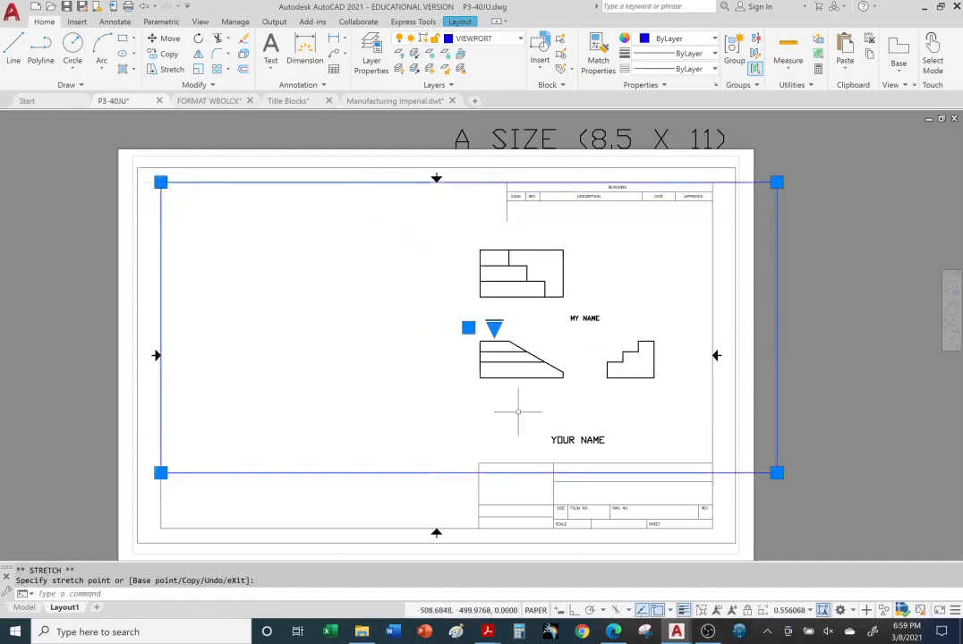
click(776, 473)
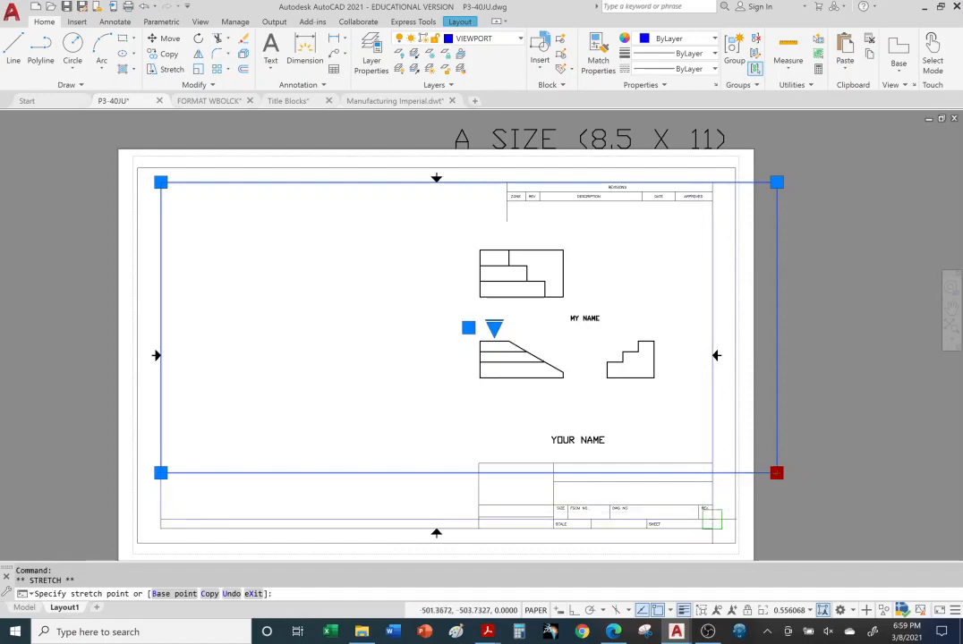
click(714, 518)
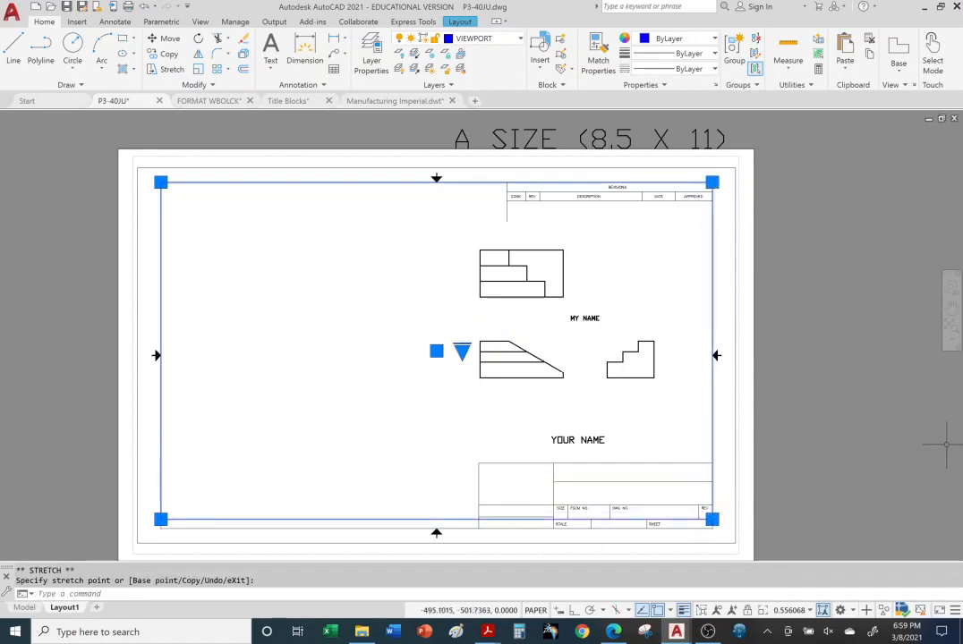
click(851, 318)
key(Escape)
key(Escape)
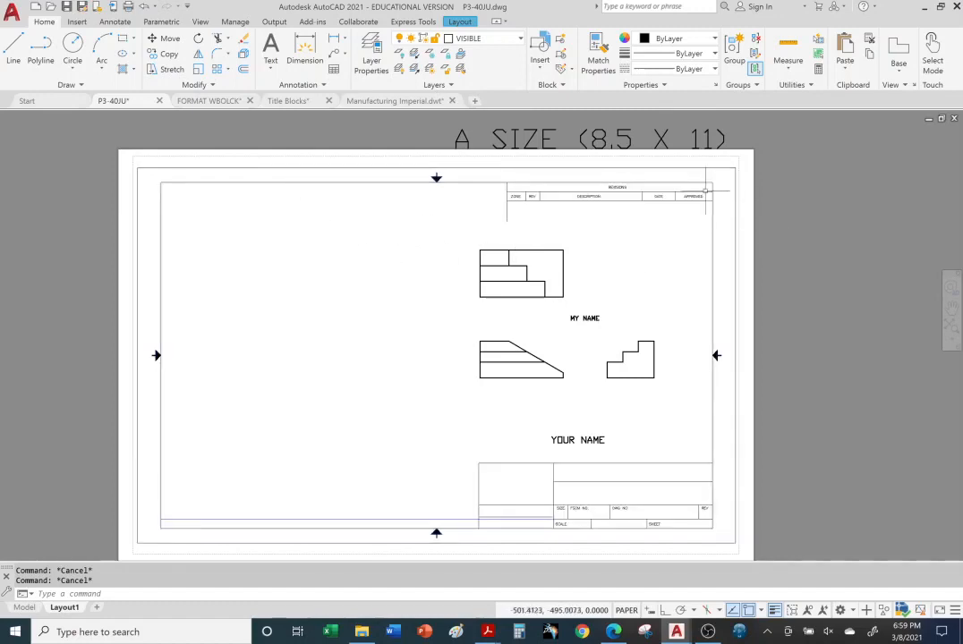
scroll(702, 325, up, 2)
Move the sheet border aside to the lower left of the layout
scroll(702, 325, down, 4)
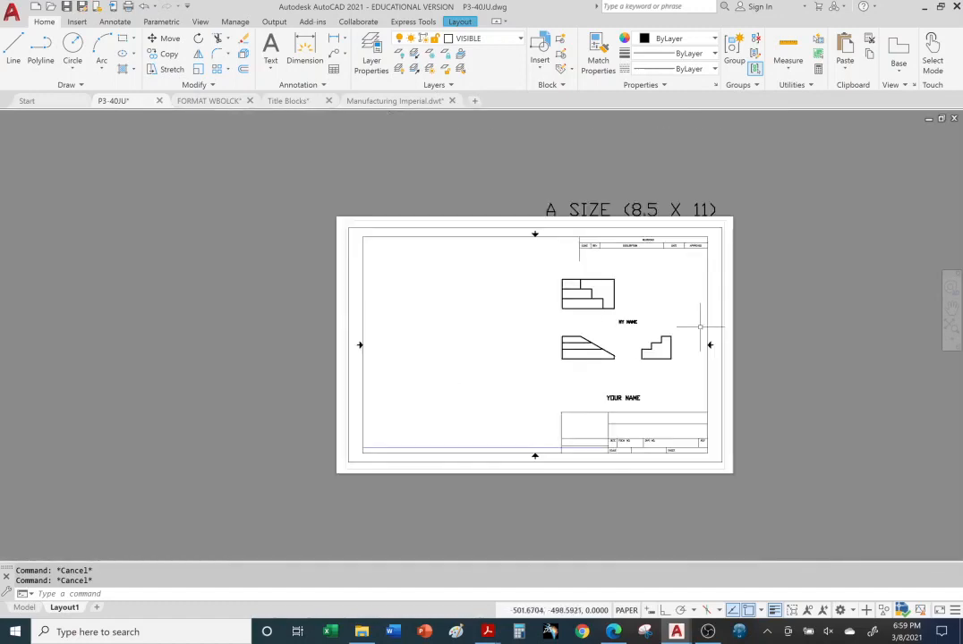
click(496, 468)
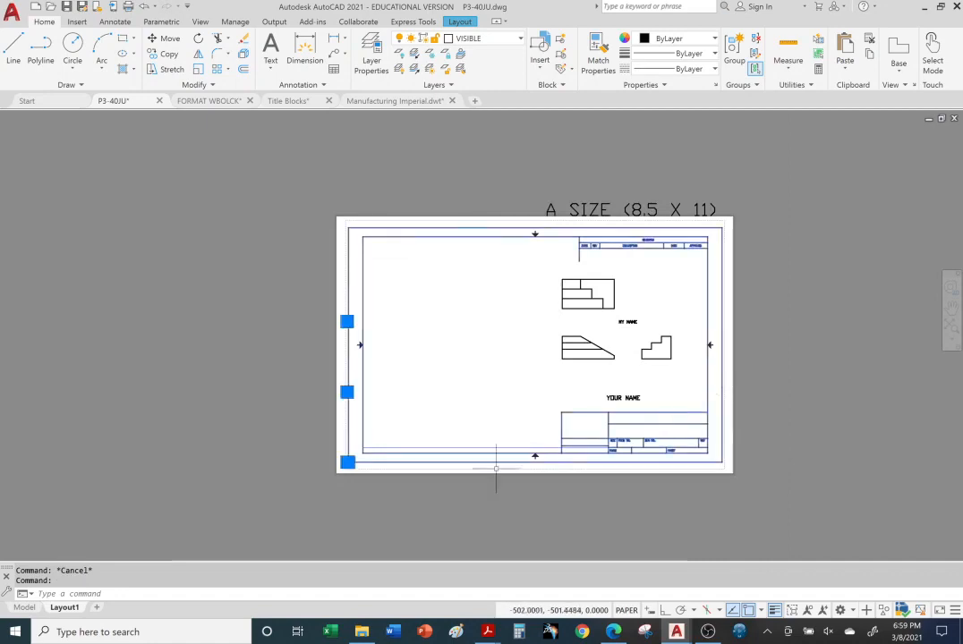
click(347, 462)
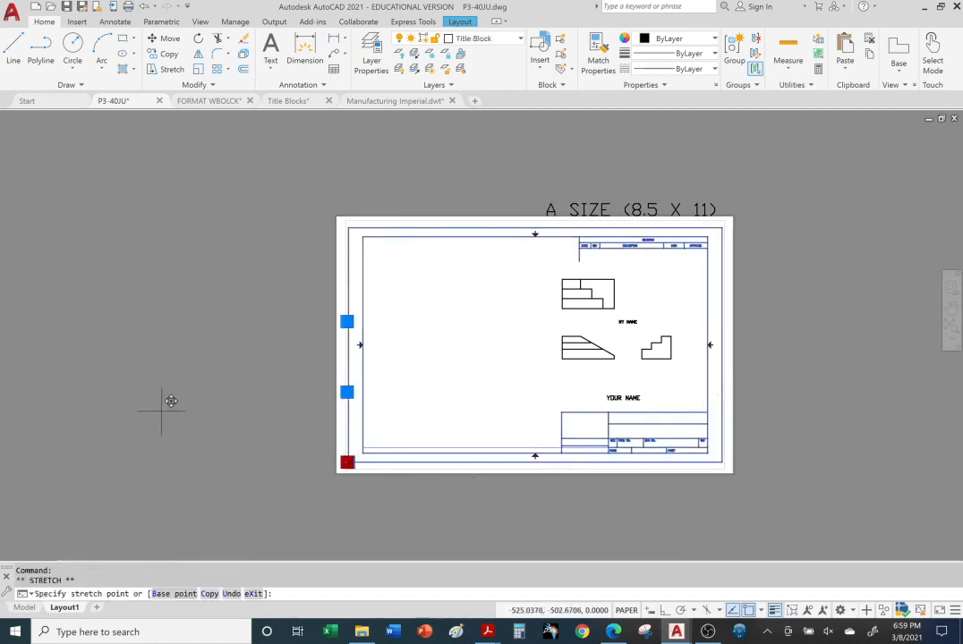
key(Escape)
key(Escape)
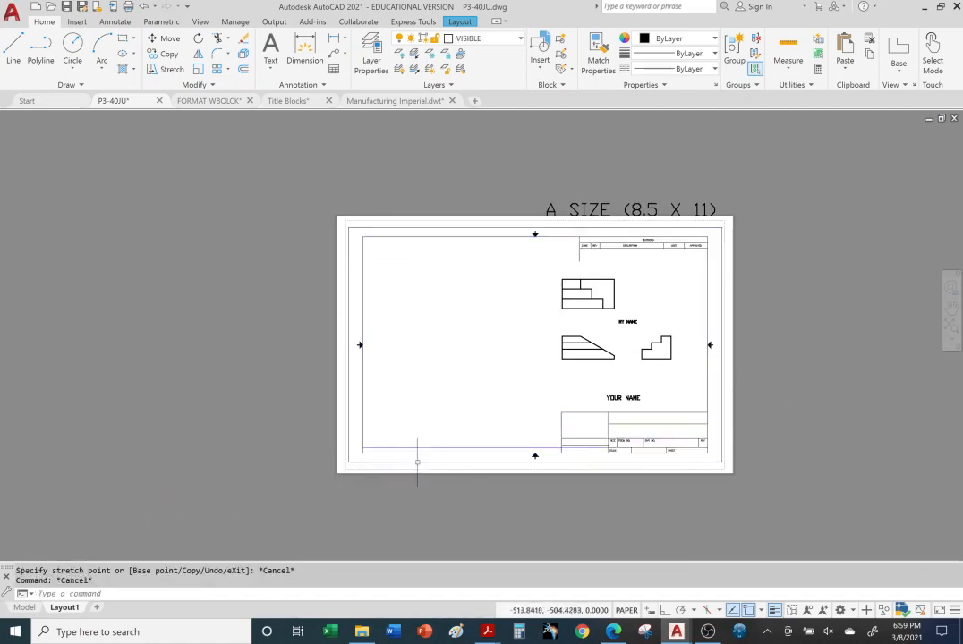
click(417, 461)
click(166, 37)
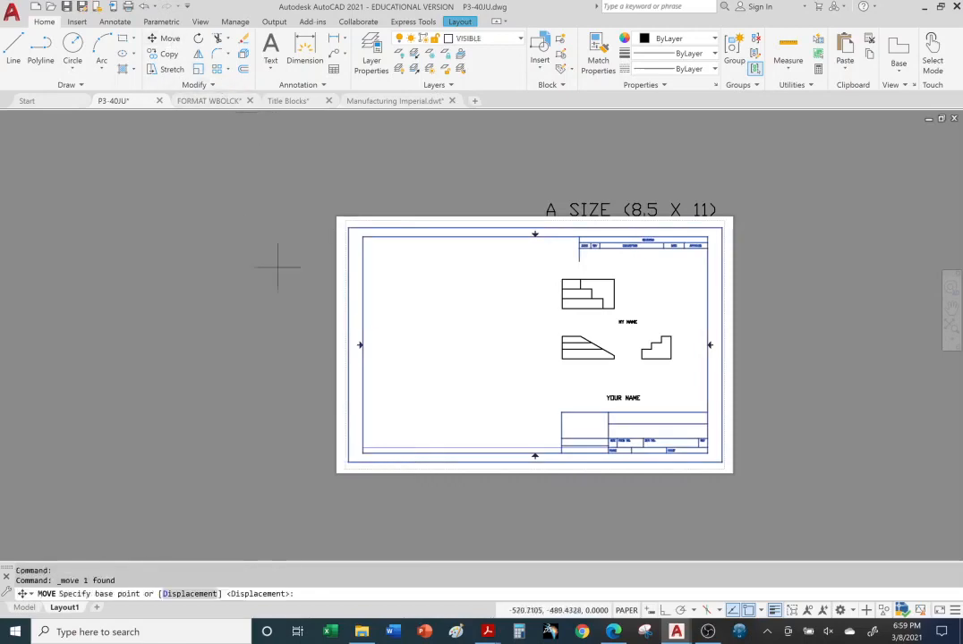
click(347, 462)
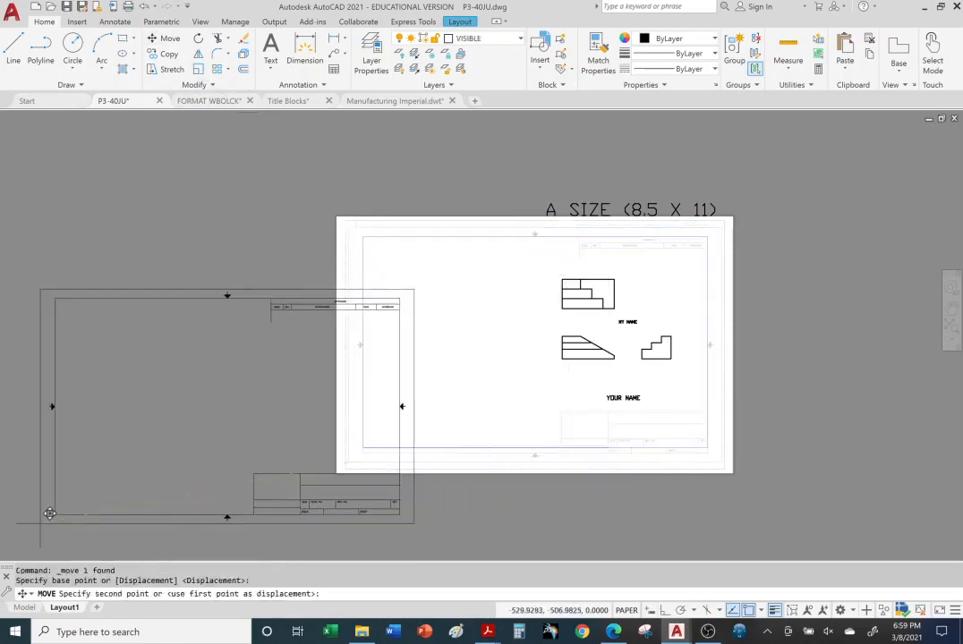
click(53, 513)
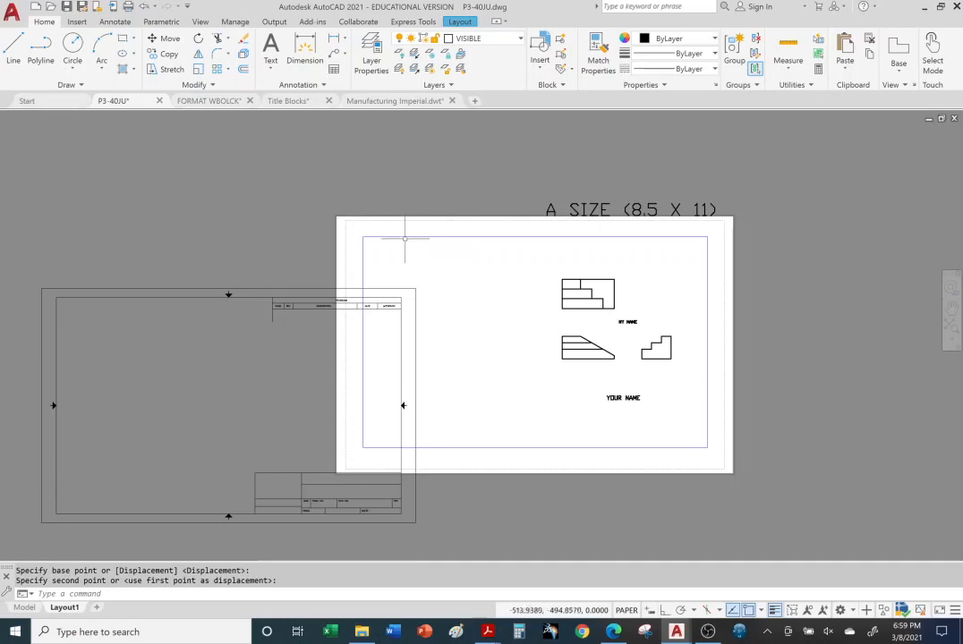
Shrink the viewport by pulling its top-left and bottom-right corners slightly inward
click(364, 240)
click(363, 236)
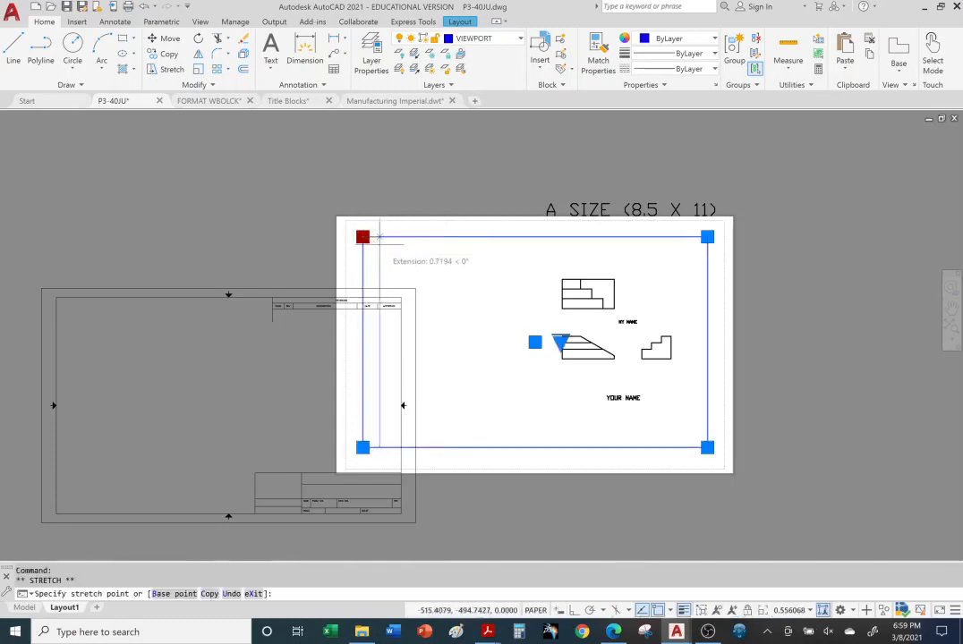
click(375, 252)
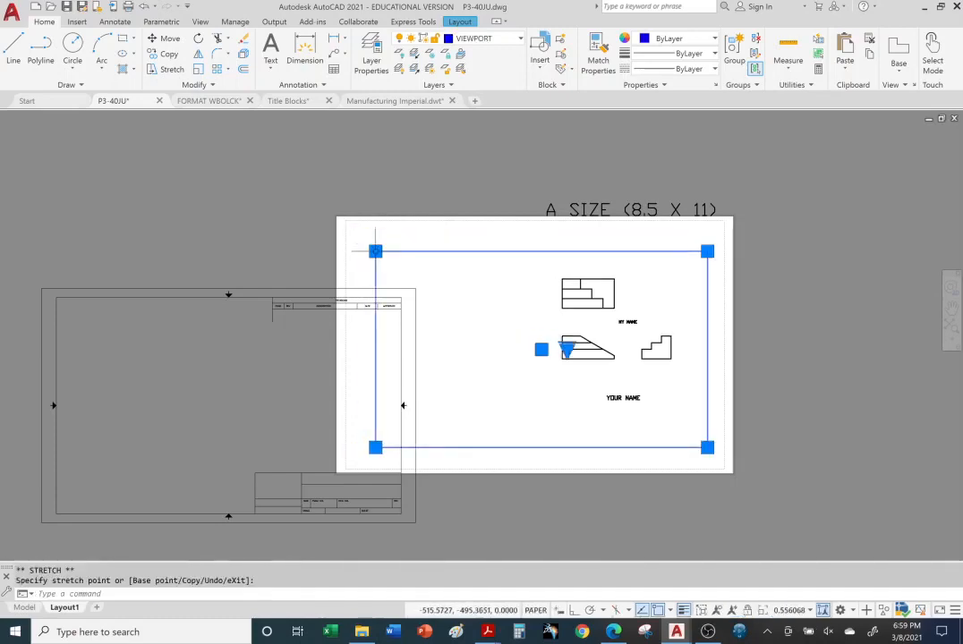
click(707, 447)
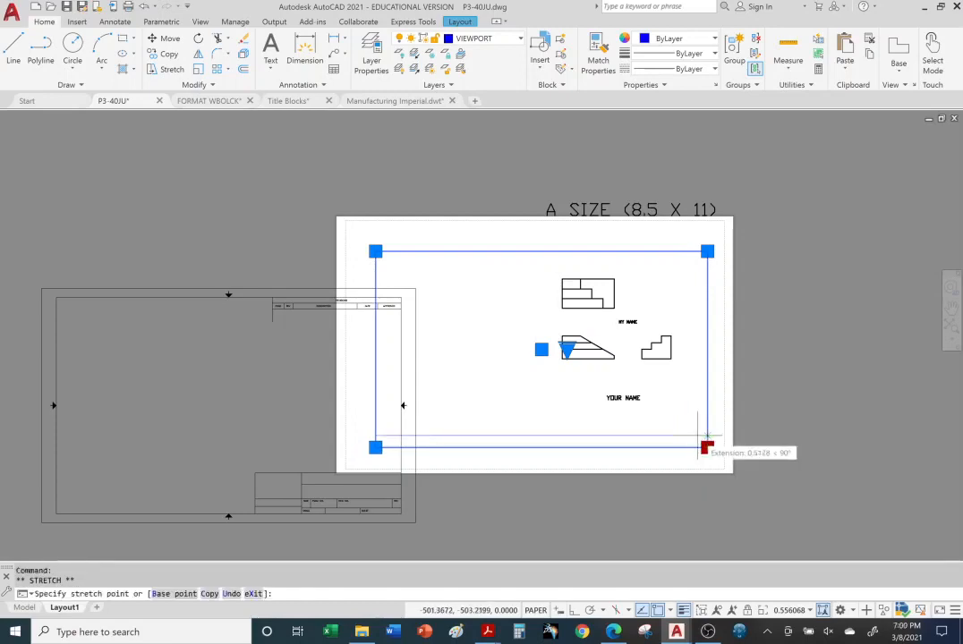
click(707, 447)
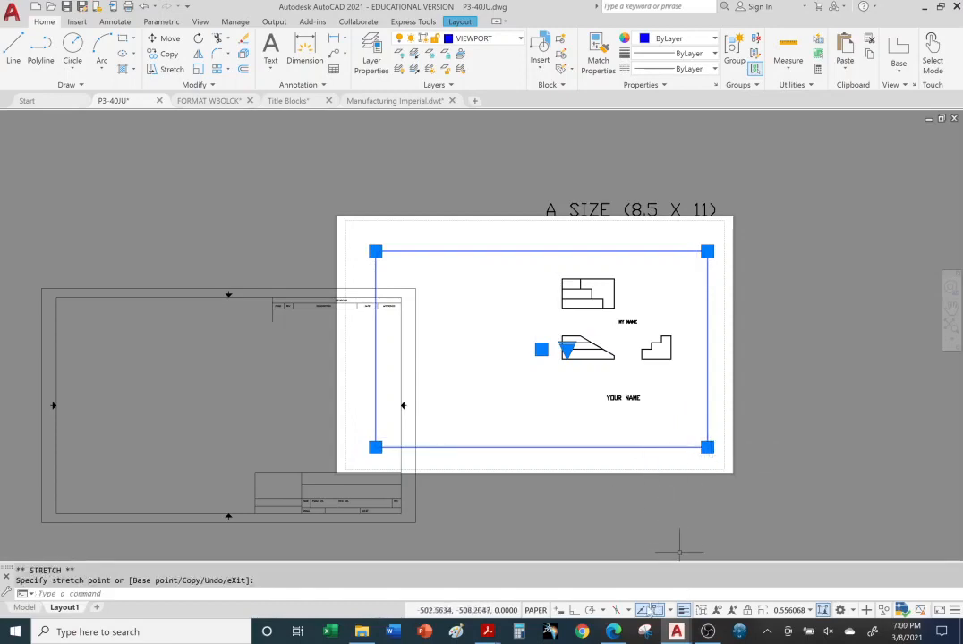
click(707, 447)
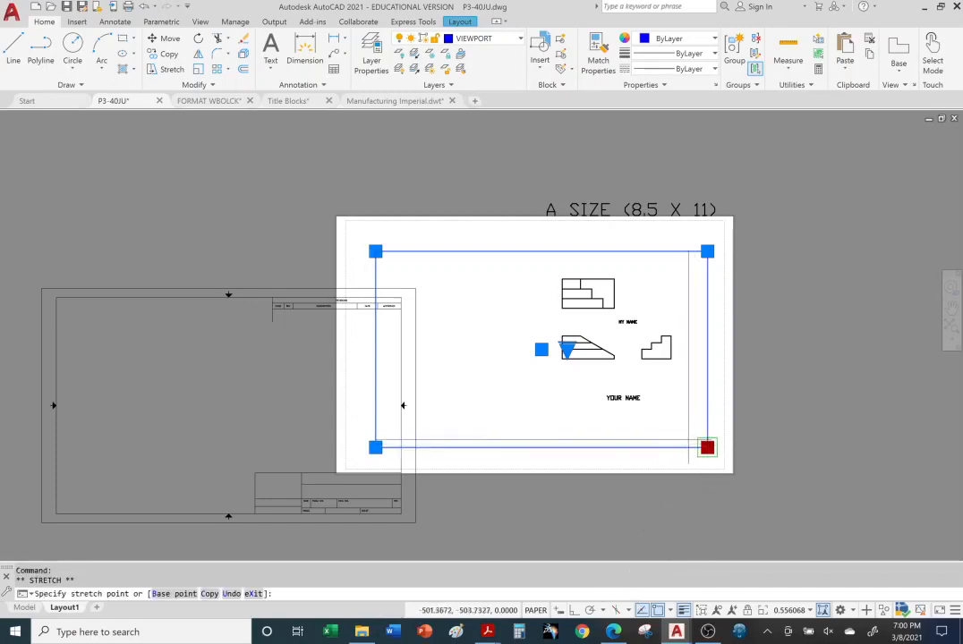
click(707, 447)
click(707, 448)
click(692, 431)
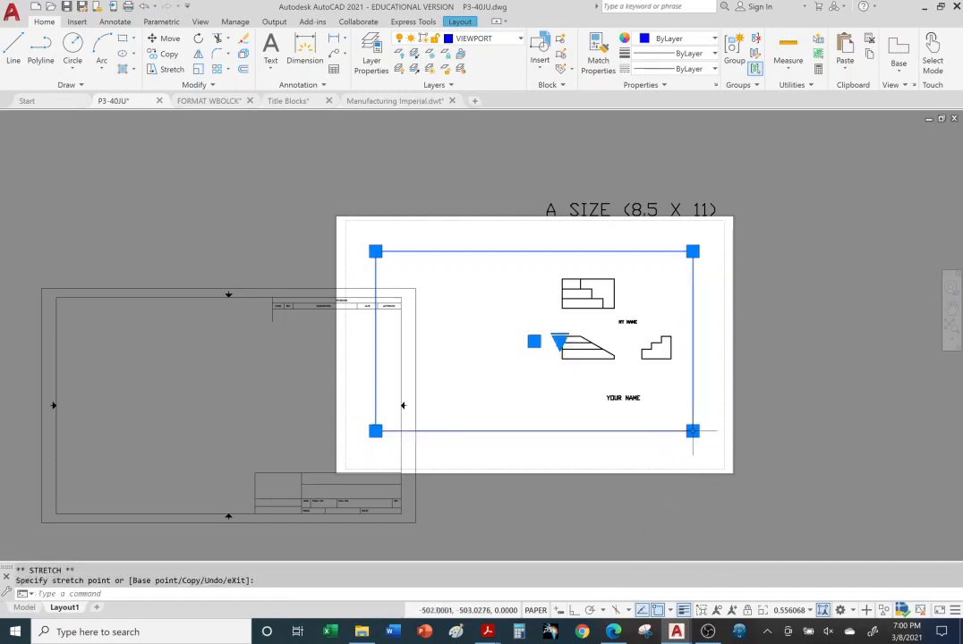
Move the border back onto the paper sheet by its bottom-left corner
click(252, 297)
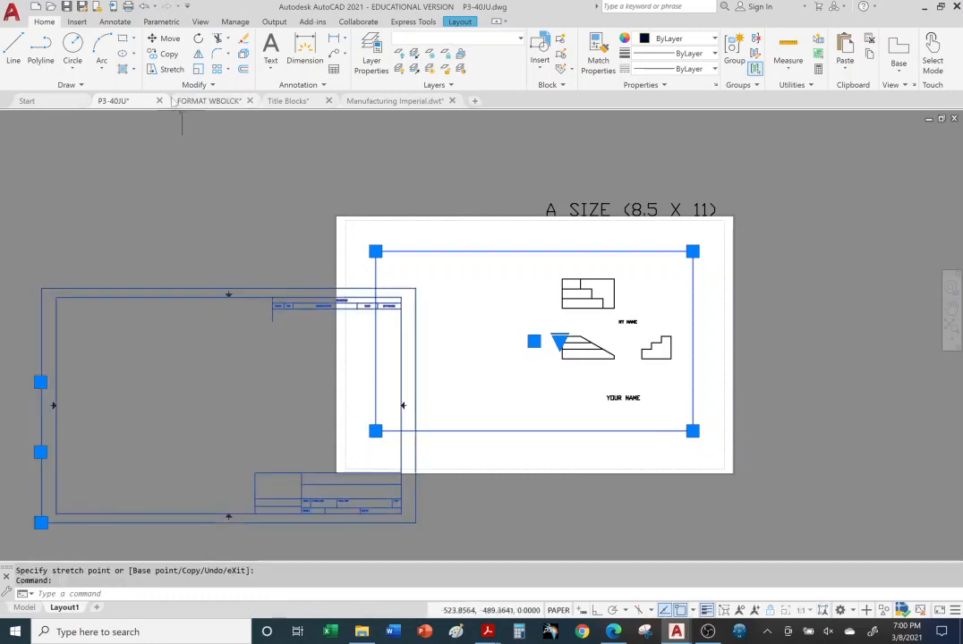
click(165, 38)
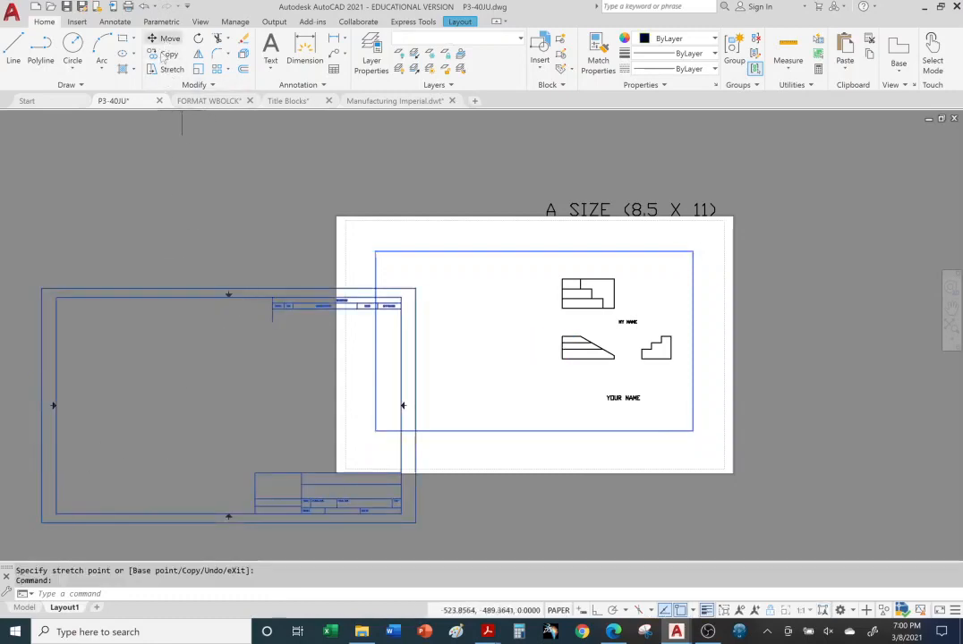
click(56, 516)
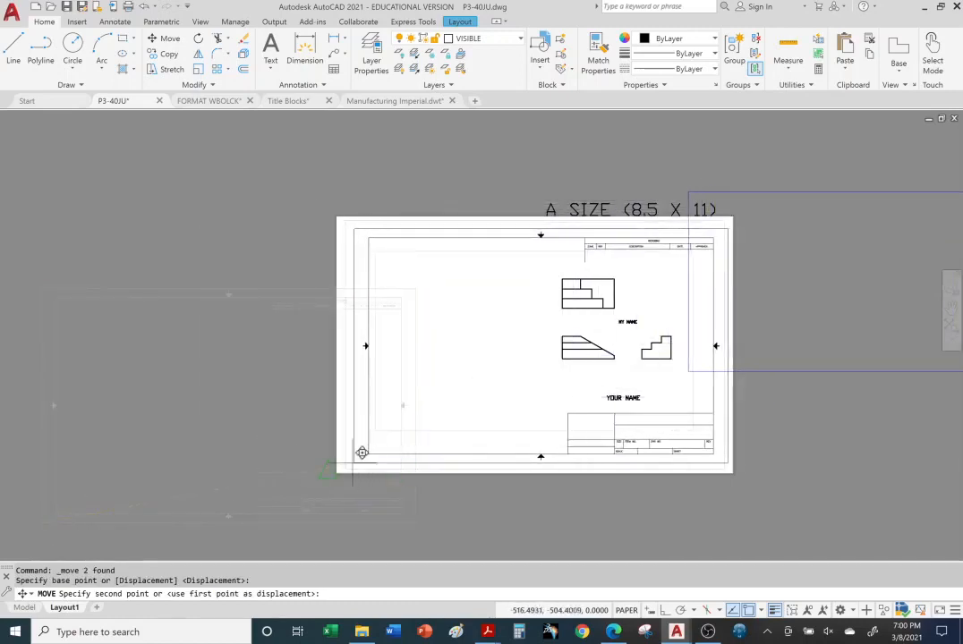
click(359, 447)
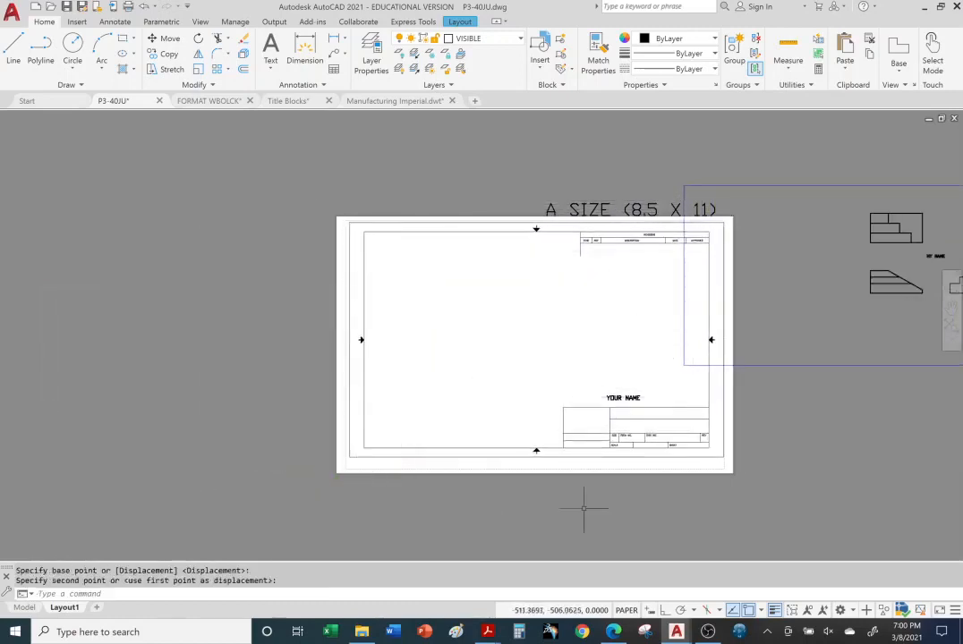
key(Escape)
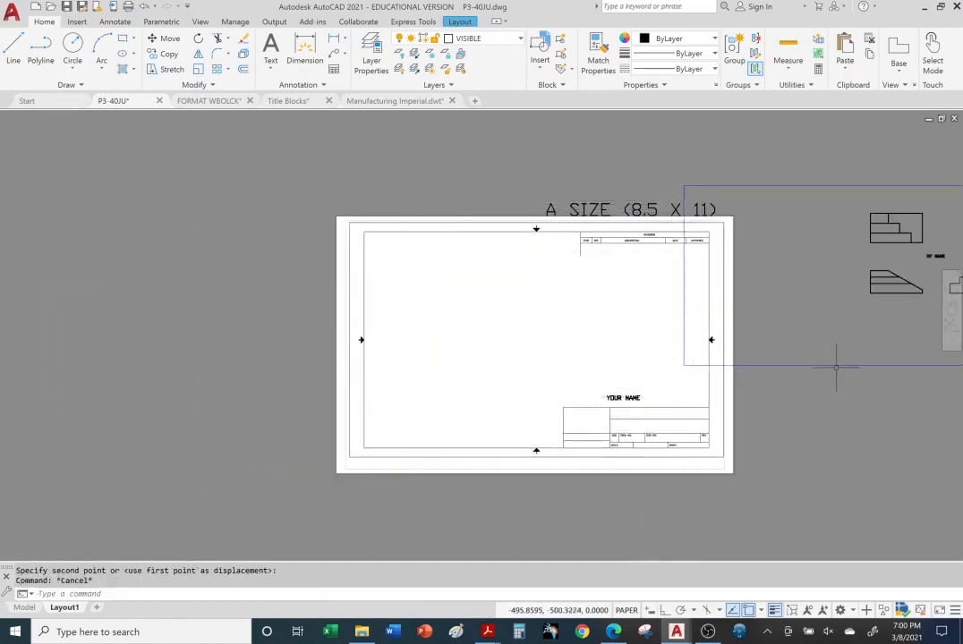
Move the viewport from the right side into place inside the border
click(836, 366)
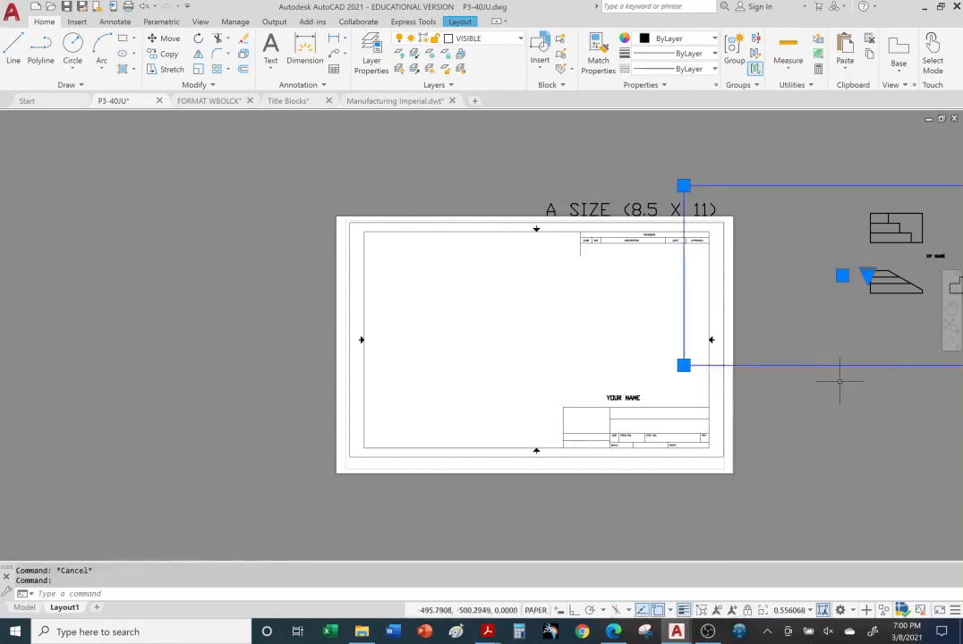
click(164, 38)
click(683, 364)
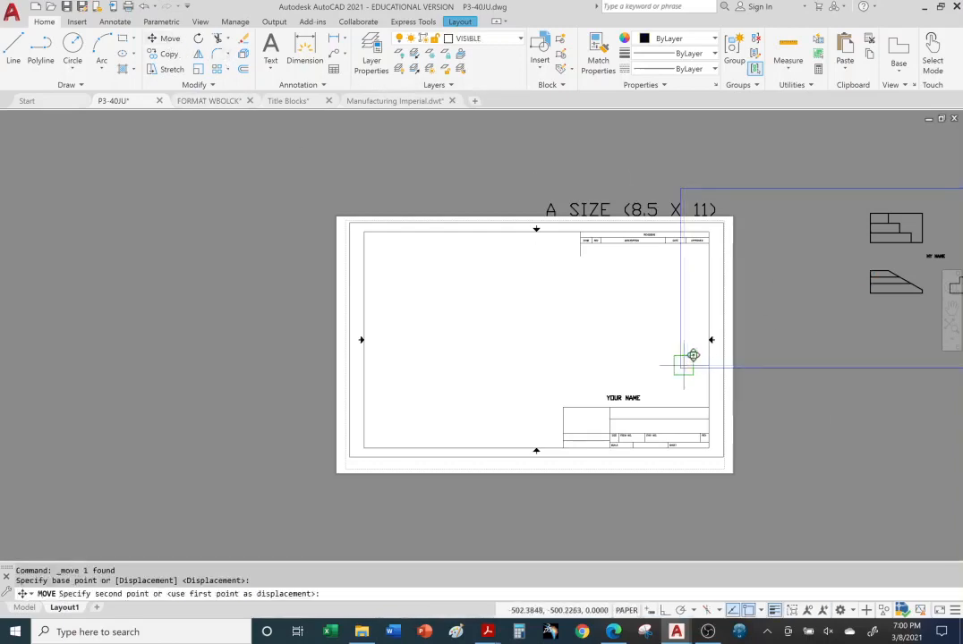
click(386, 413)
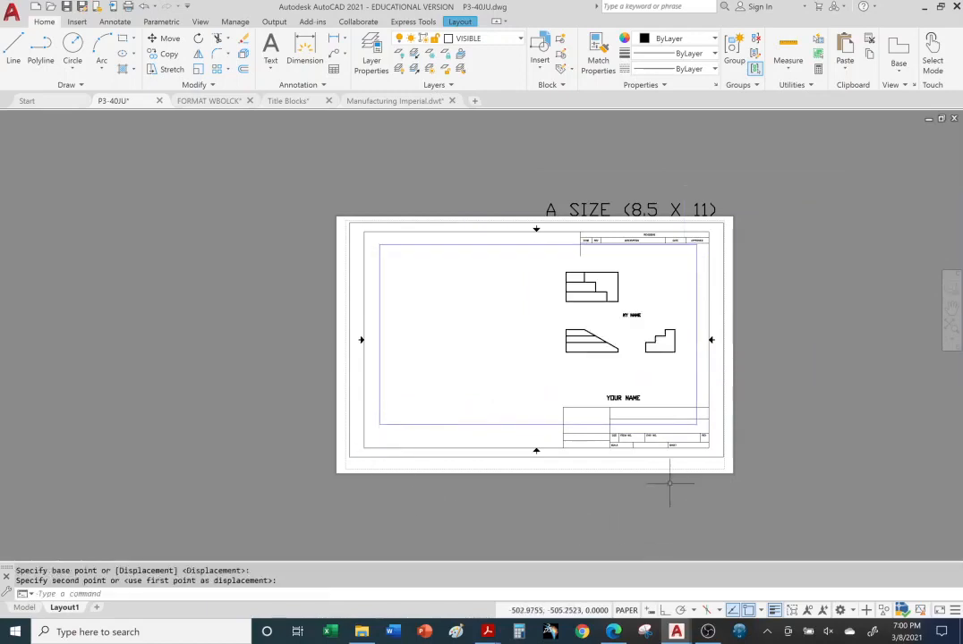
key(Escape)
key(Escape)
scroll(572, 275, up, 2)
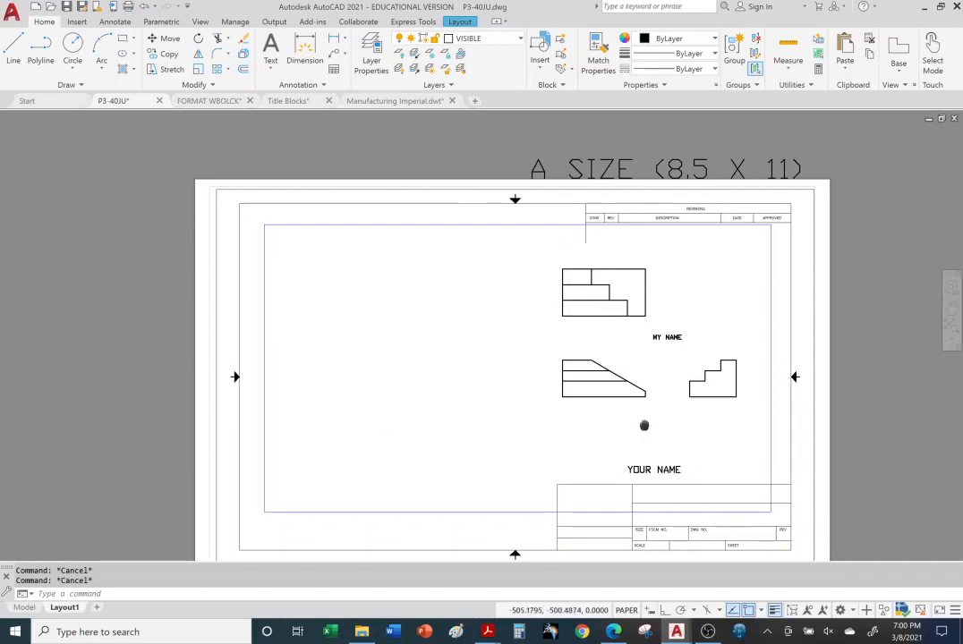
Inside the viewport, wheel-zoom until the three views and MY NAME fit toward its upper left
middle_drag(645, 426, 632, 394)
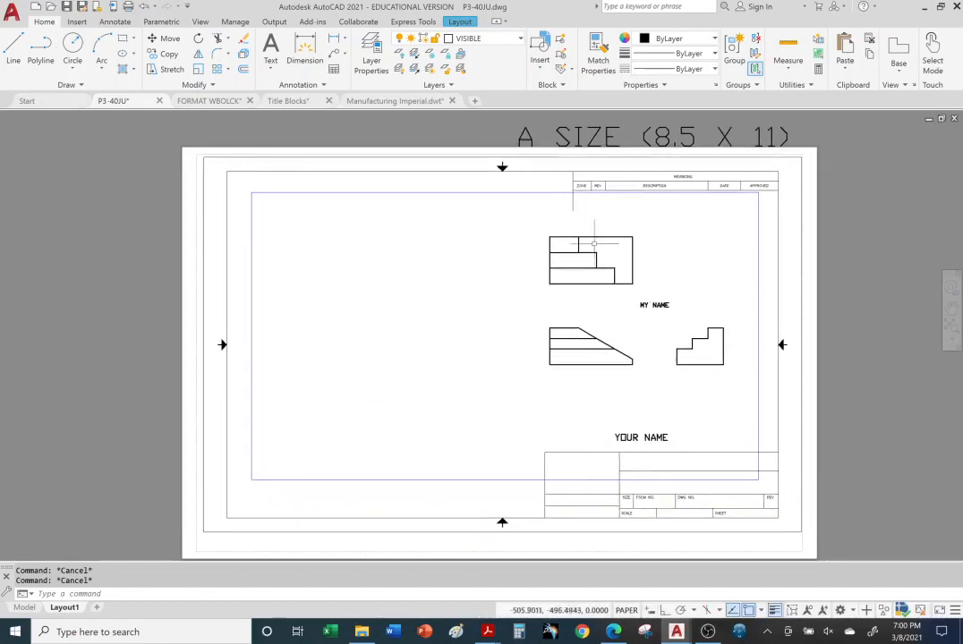
double_click(426, 294)
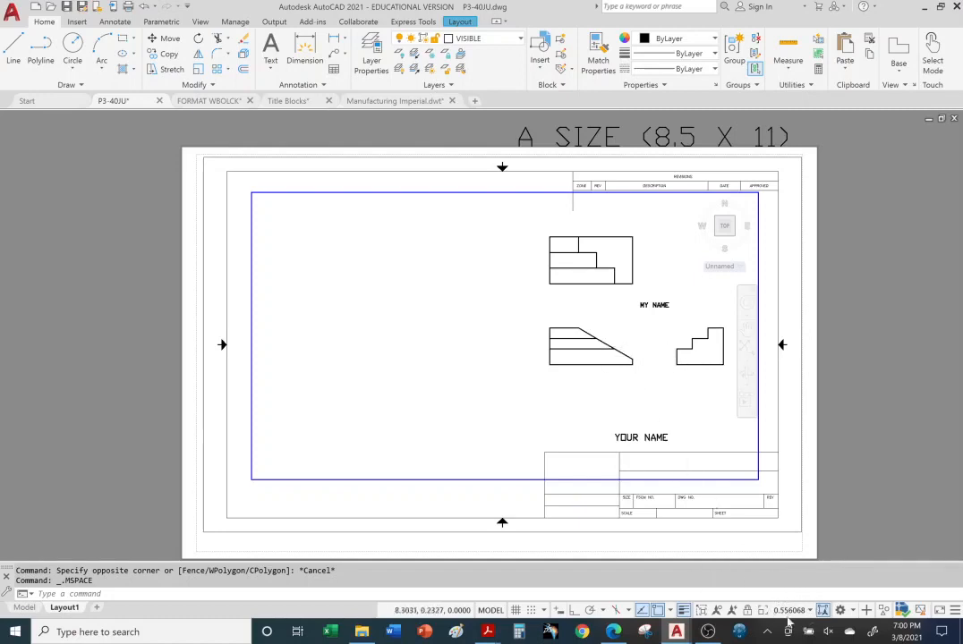
scroll(683, 358, up, 4)
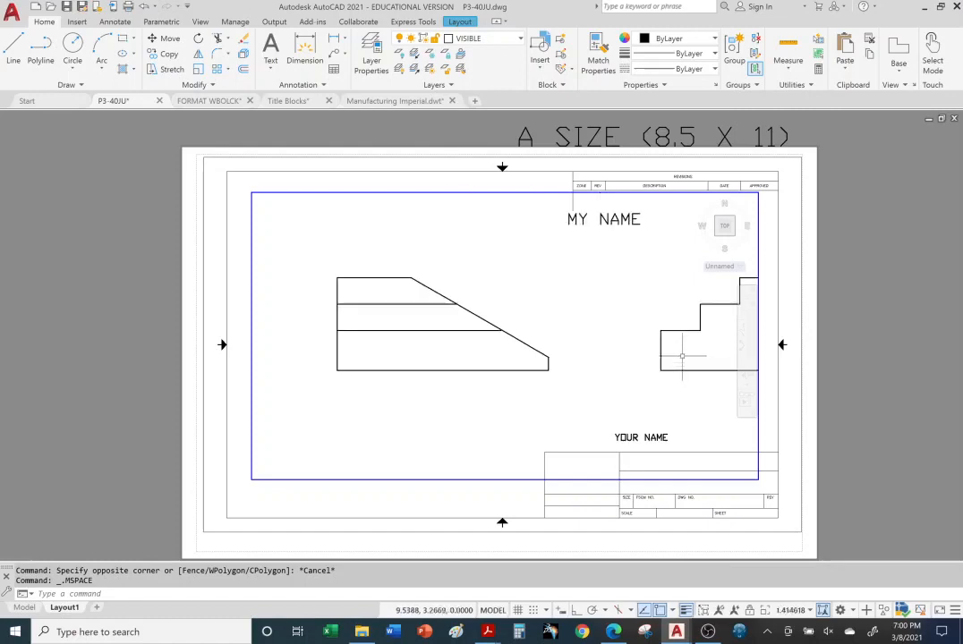
scroll(682, 356, up, 2)
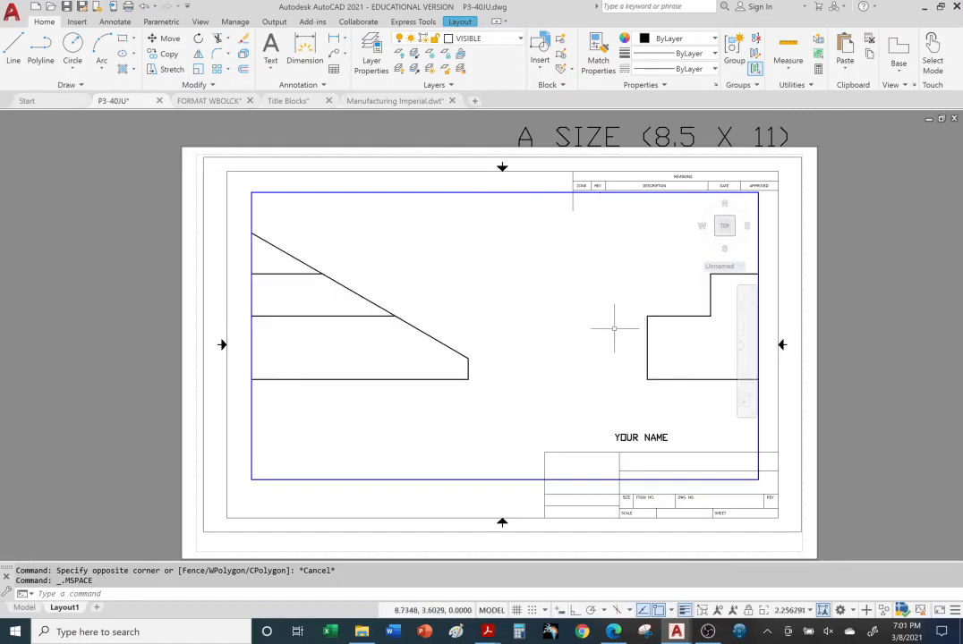
scroll(599, 327, down, 2)
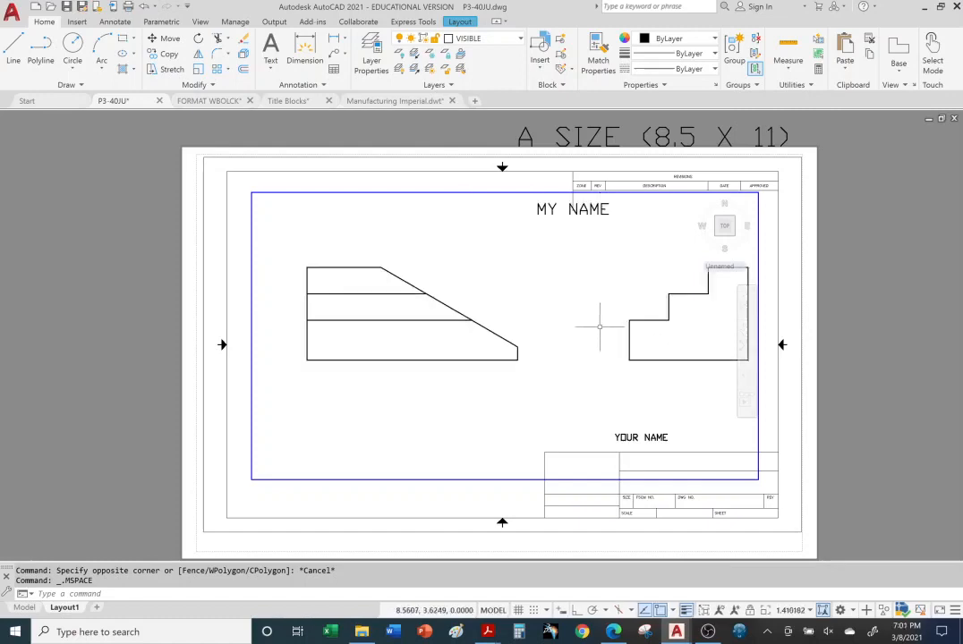
scroll(600, 326, down, 2)
scroll(570, 264, down, 2)
scroll(564, 260, up, 4)
scroll(570, 260, down, 4)
scroll(570, 261, down, 1)
scroll(570, 261, up, 3)
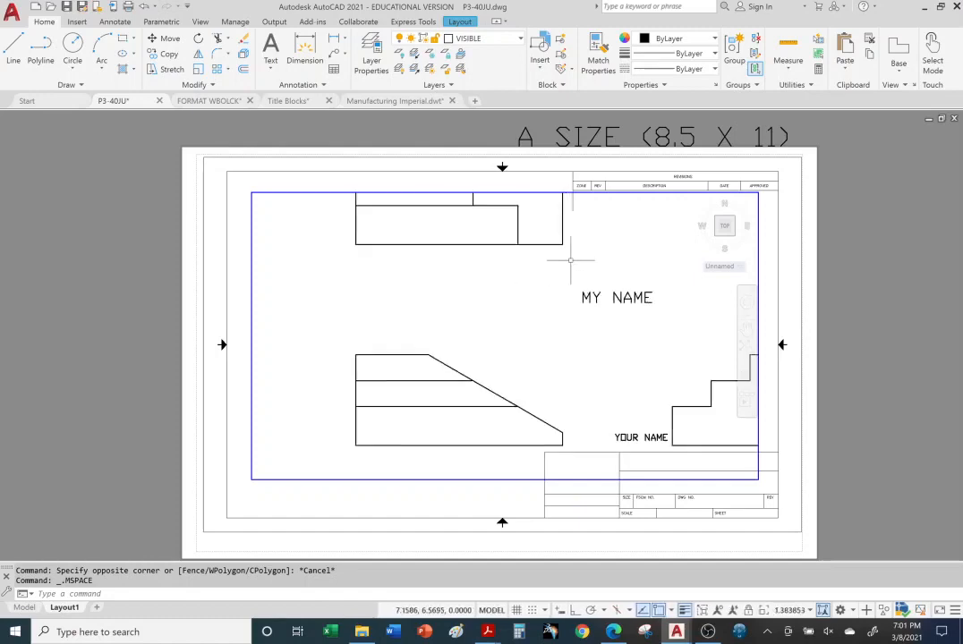
scroll(570, 260, down, 3)
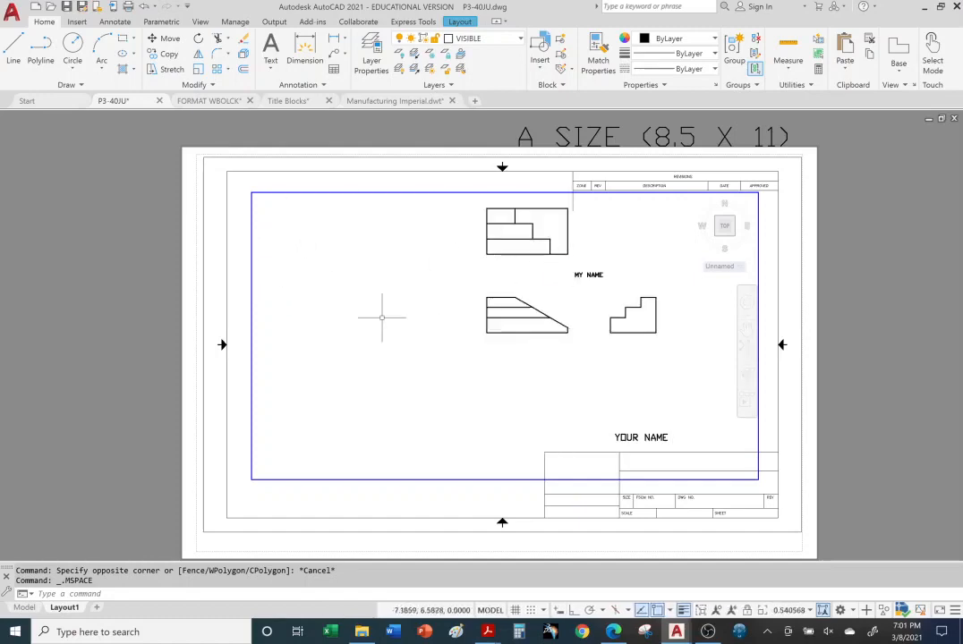
scroll(525, 279, down, 6)
scroll(550, 275, up, 6)
scroll(577, 298, down, 2)
scroll(543, 285, down, 2)
scroll(545, 291, up, 4)
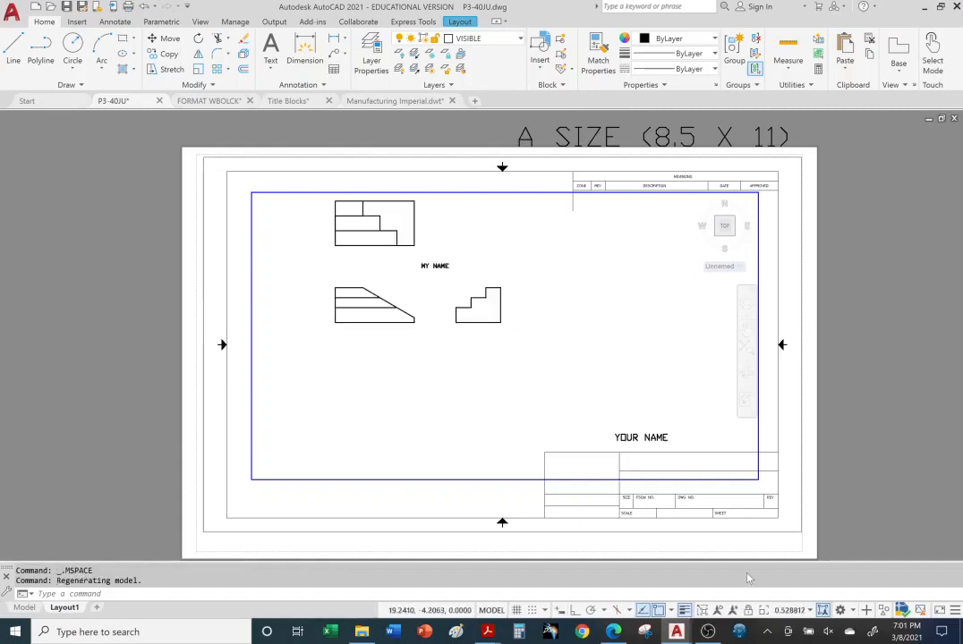
double_click(108, 271)
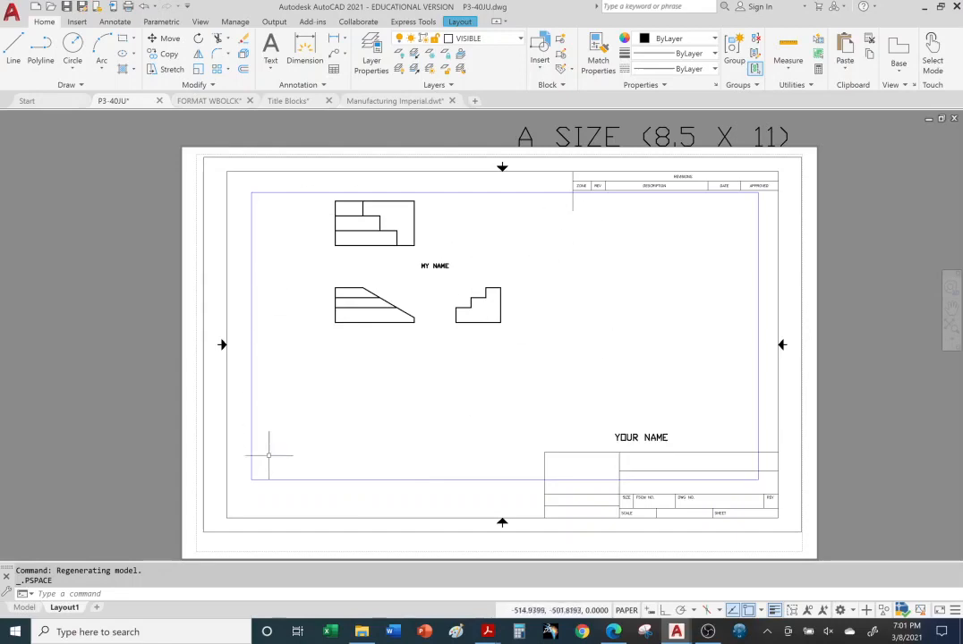
Set the viewport scale to 1:1 and pan the enlarged views to its centre
double_click(618, 295)
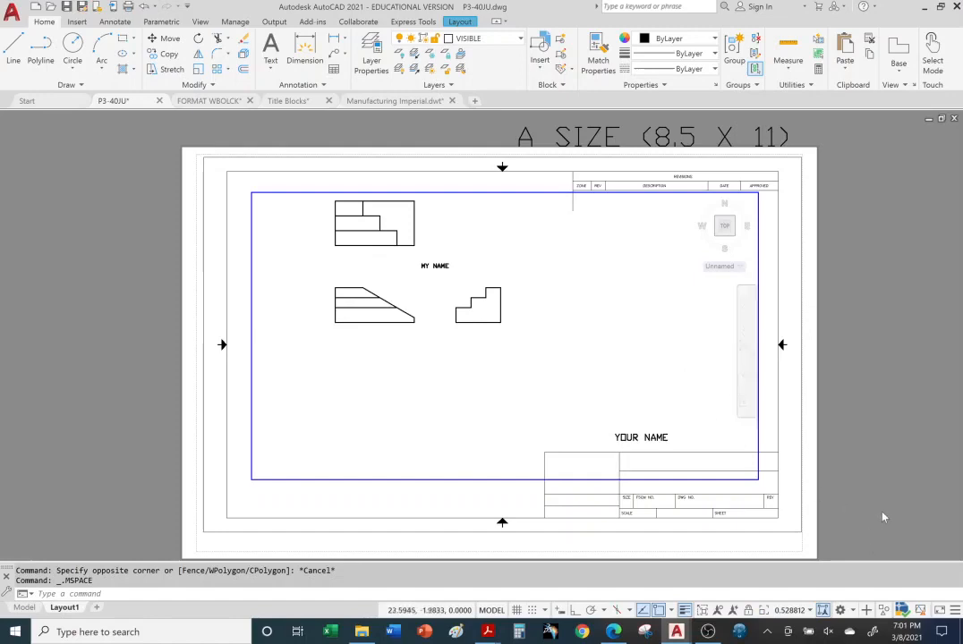
click(811, 612)
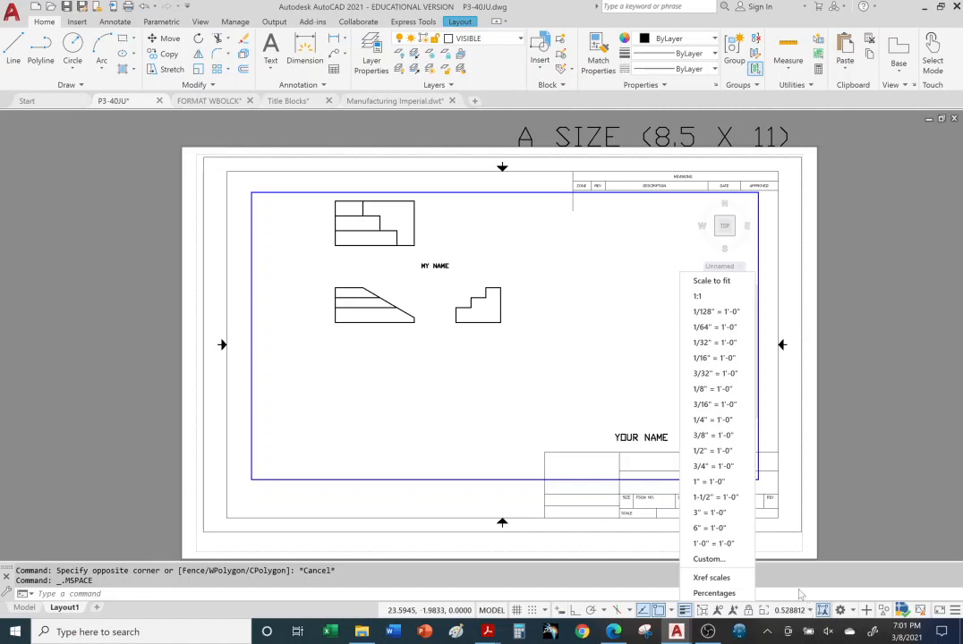
click(699, 297)
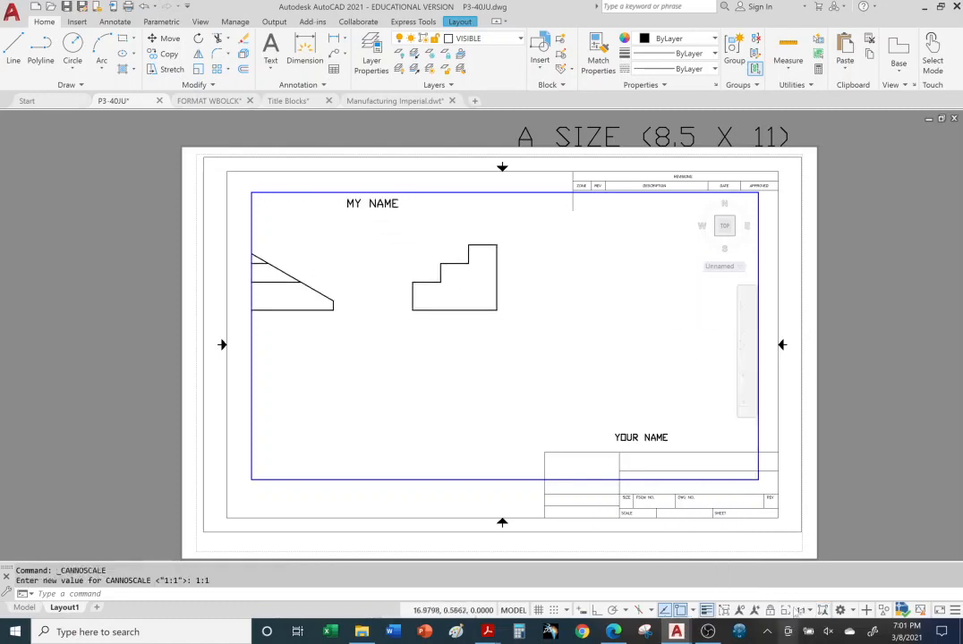
mouse_move(408, 361)
middle_down()
mouse_move(523, 438)
mouse_move(541, 458)
mouse_move(543, 492)
middle_up()
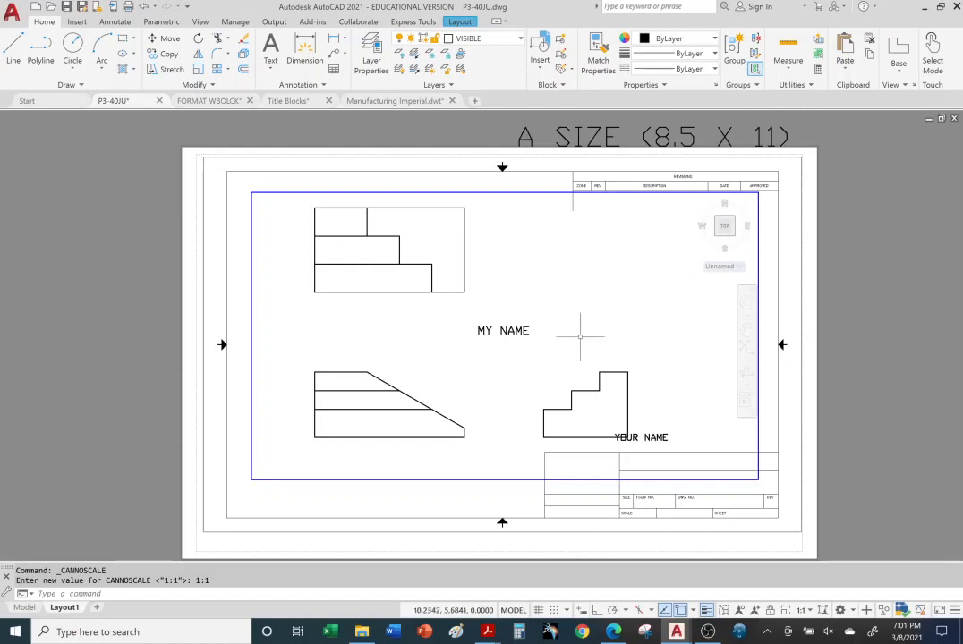
Erase the MY NAME text from among the views
click(528, 330)
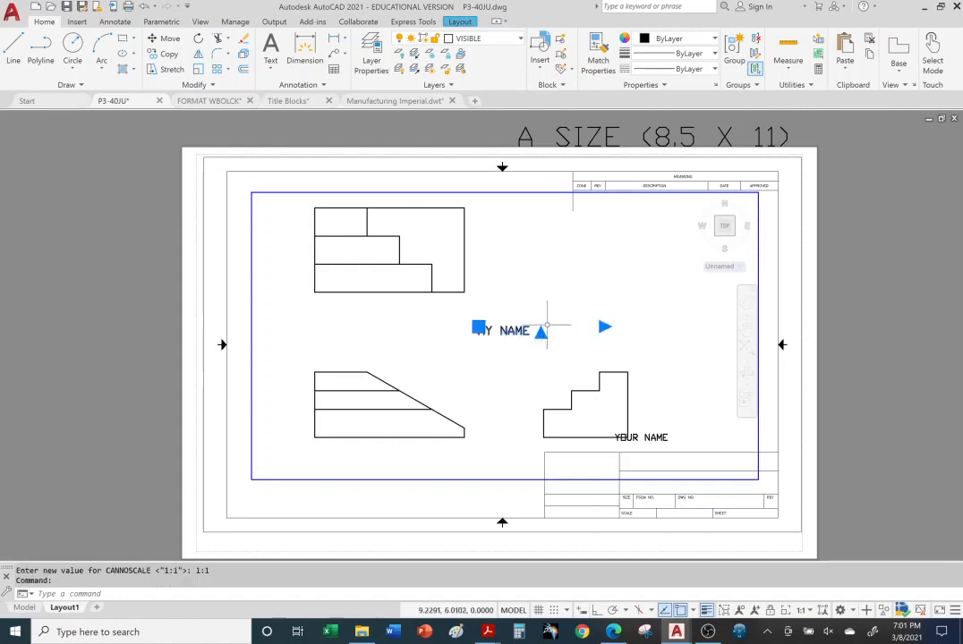
click(243, 39)
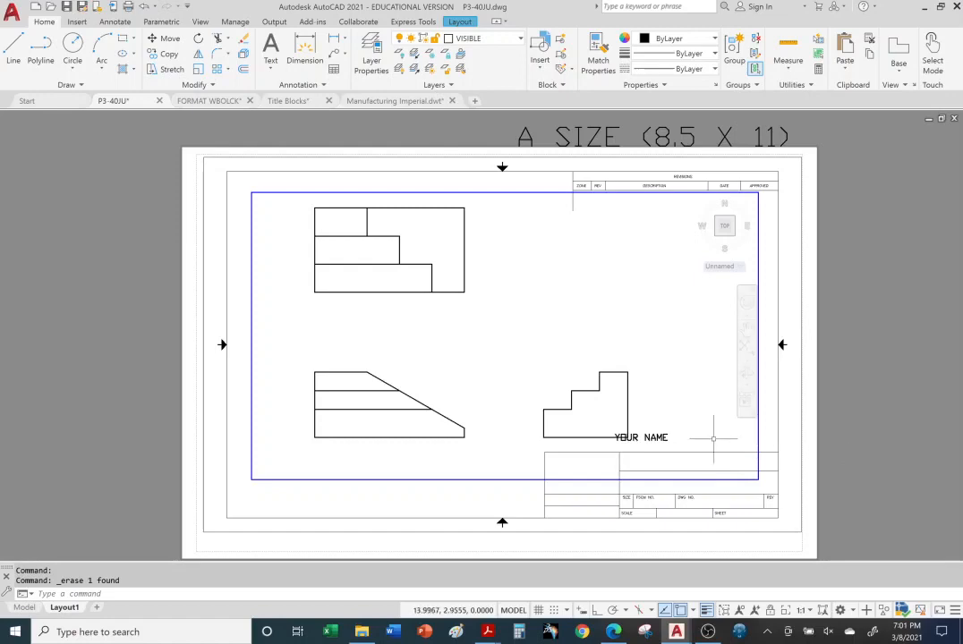
click(653, 426)
click(653, 438)
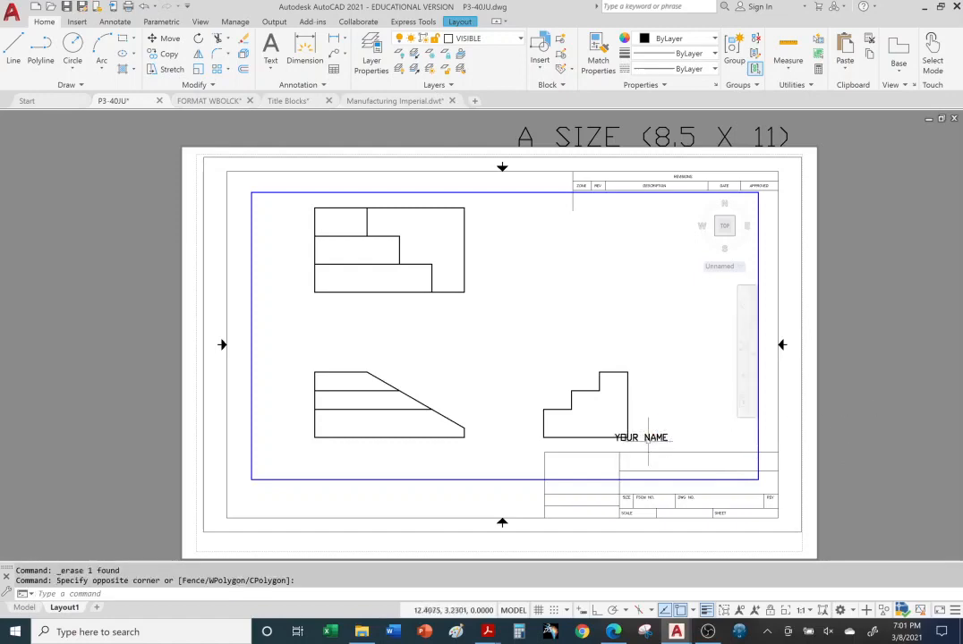
Move the paper-space YOUR NAME text down into the title block's lower-left cell
double_click(871, 393)
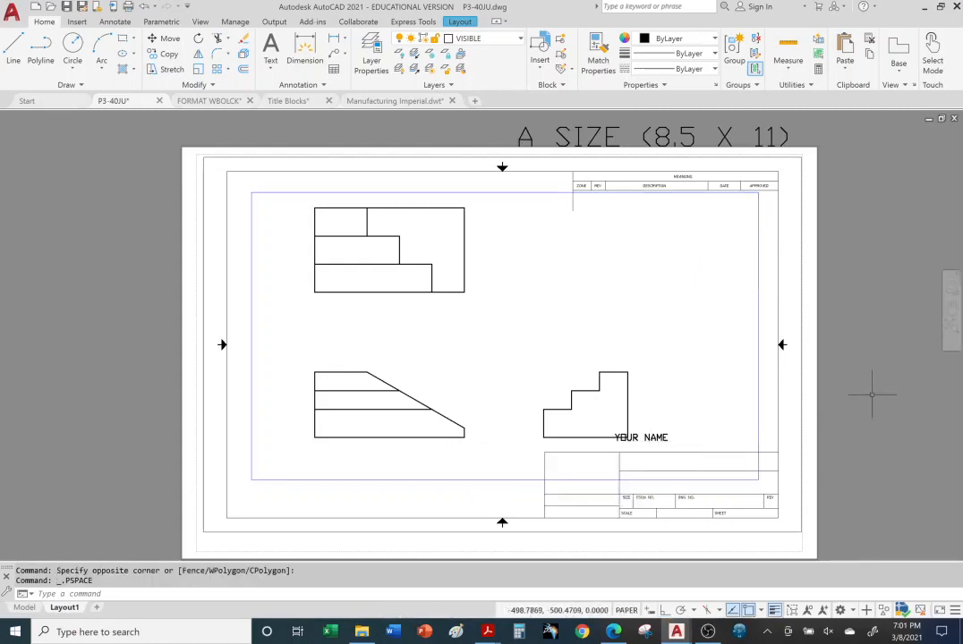
click(641, 439)
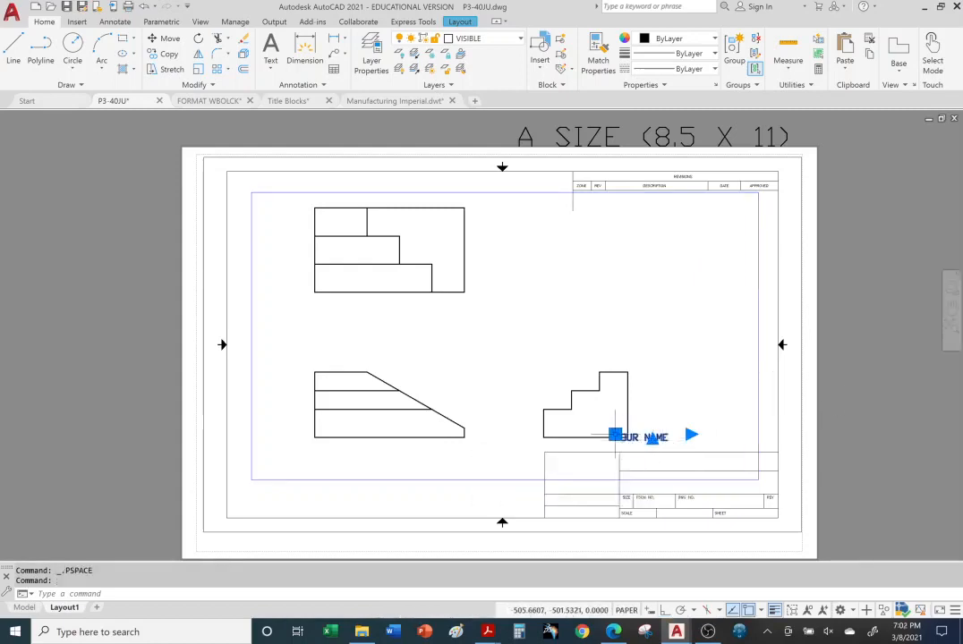
click(615, 435)
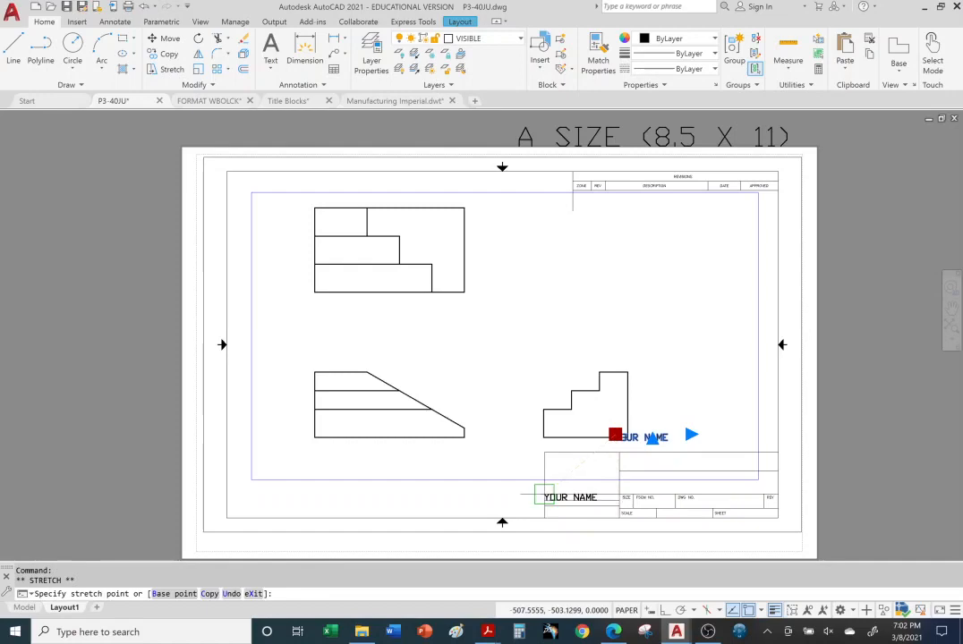
click(544, 497)
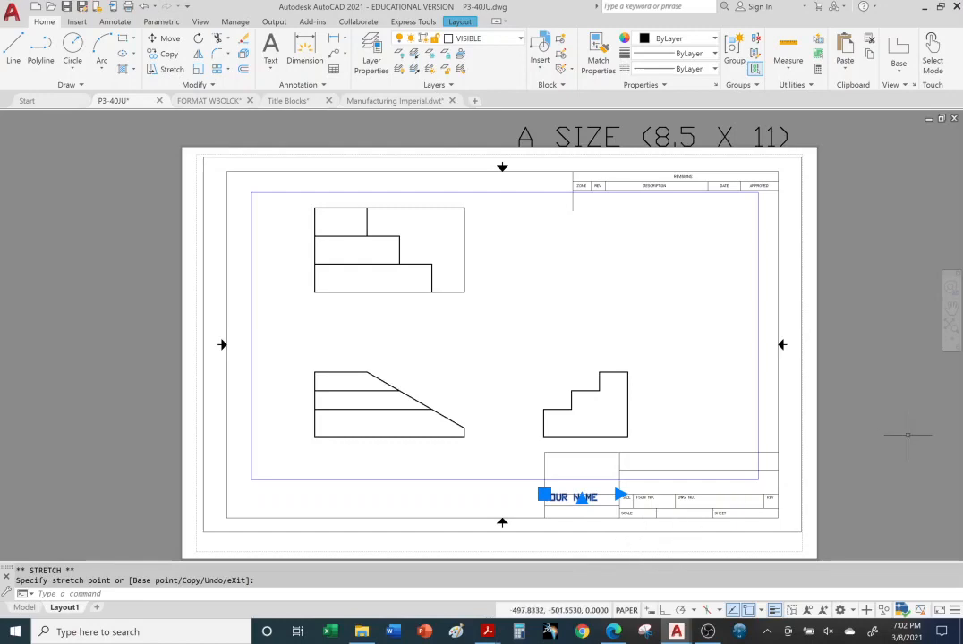
key(Escape)
key(Escape)
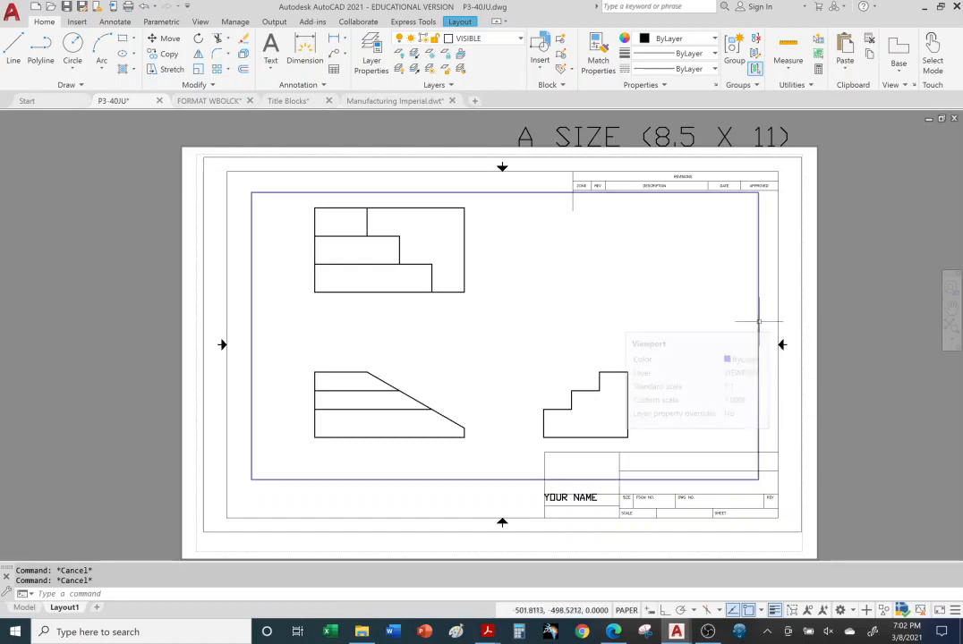
Pull the viewport's corner grips inward so its edges close in around the three views
click(759, 321)
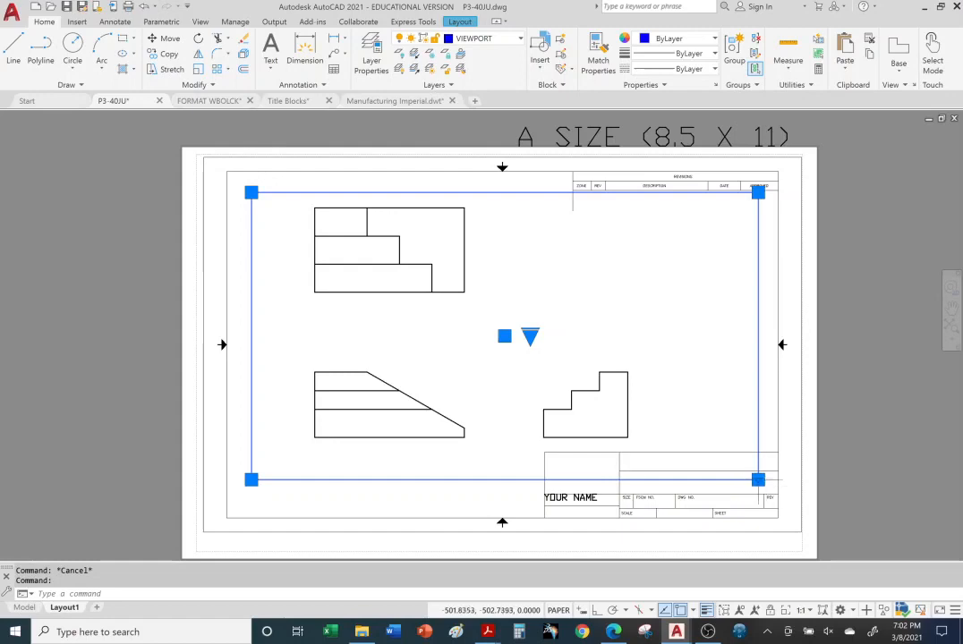
click(759, 480)
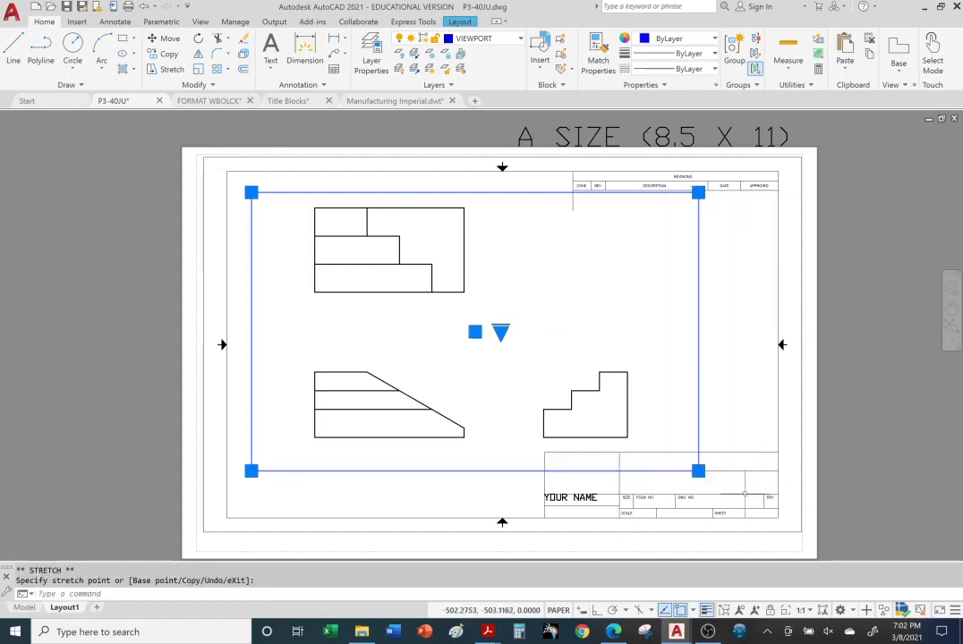
click(698, 192)
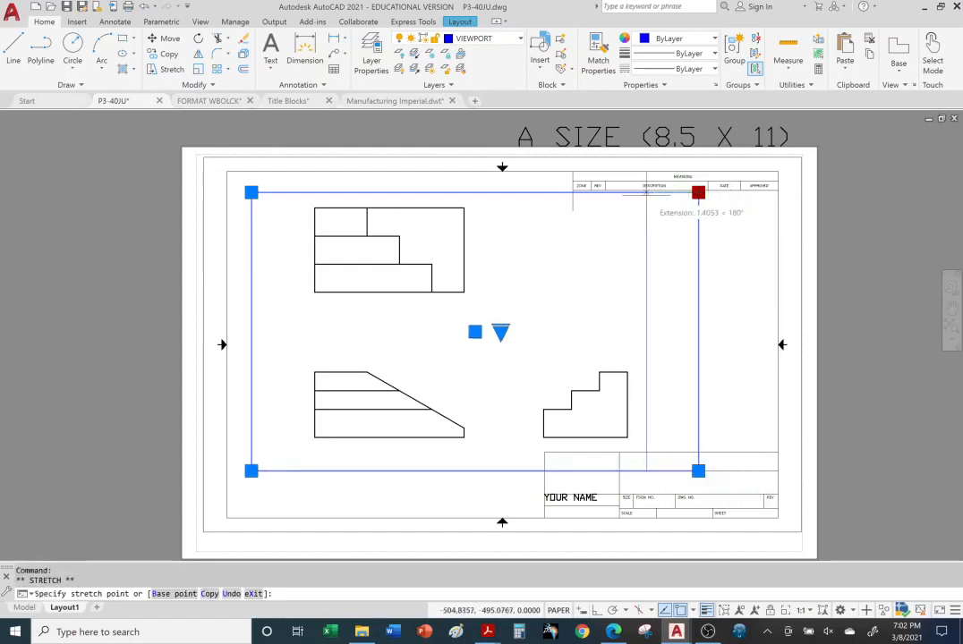
click(647, 191)
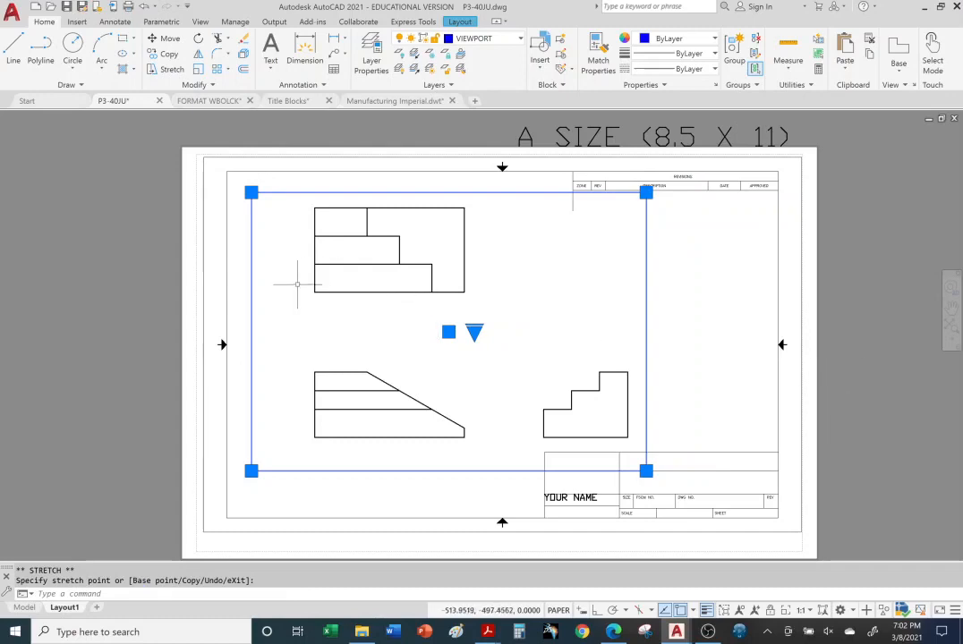
click(251, 471)
click(280, 471)
key(Escape)
key(Escape)
key(Escape)
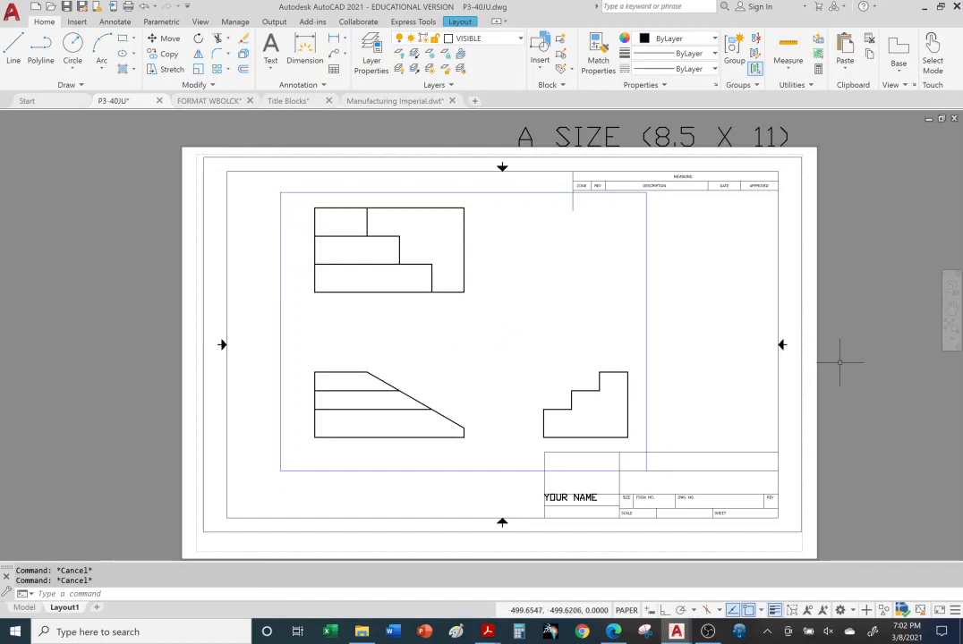
middle_drag(831, 325, 745, 339)
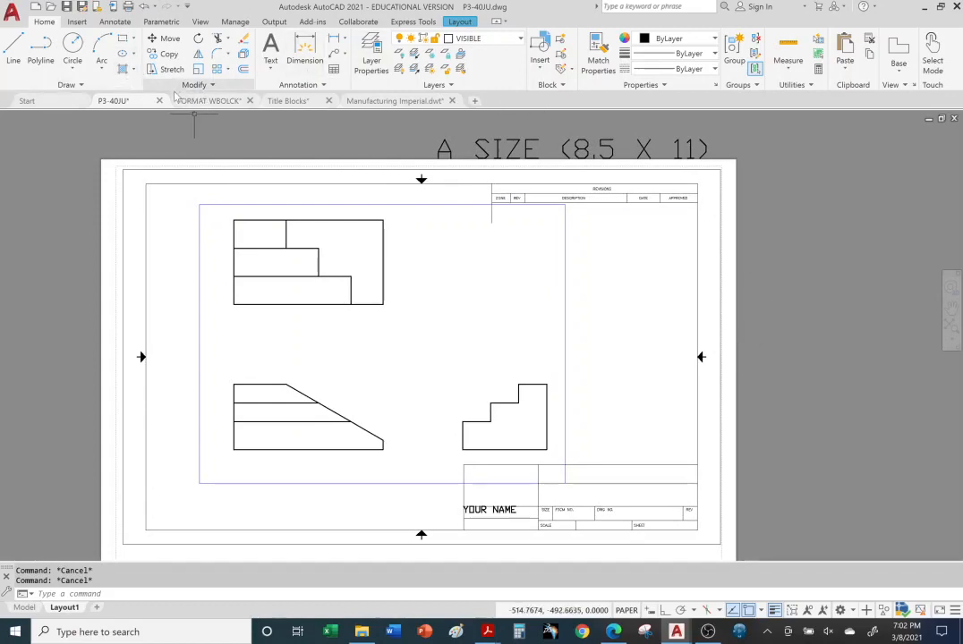
mouse_move(488, 633)
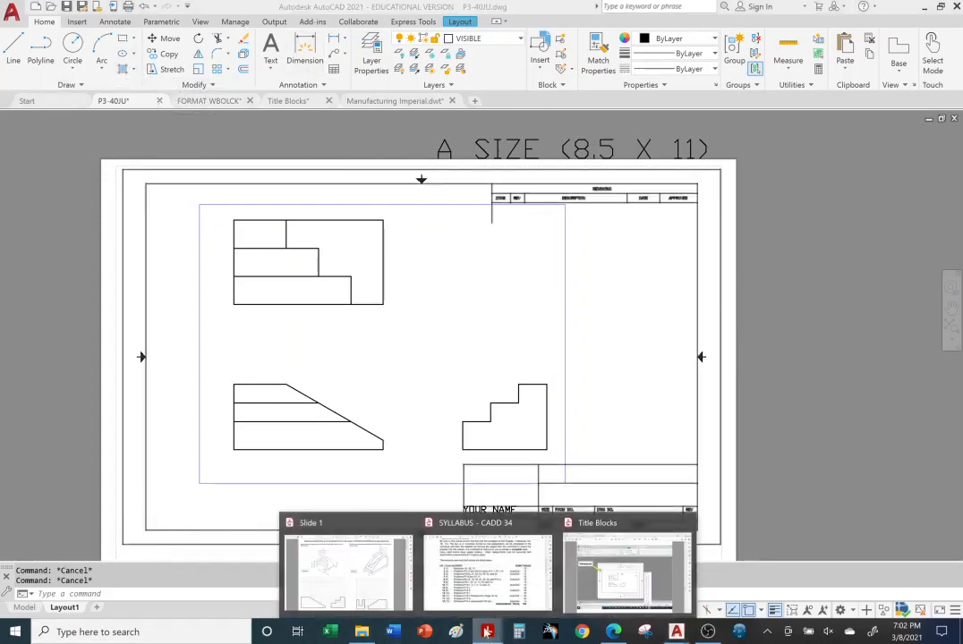
click(624, 577)
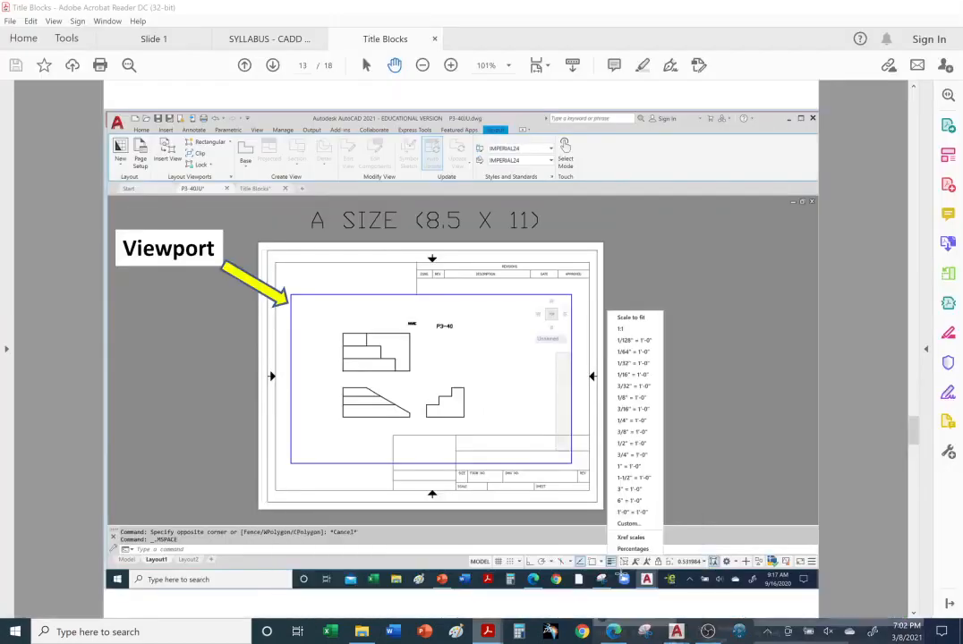
scroll(367, 250, down, 2)
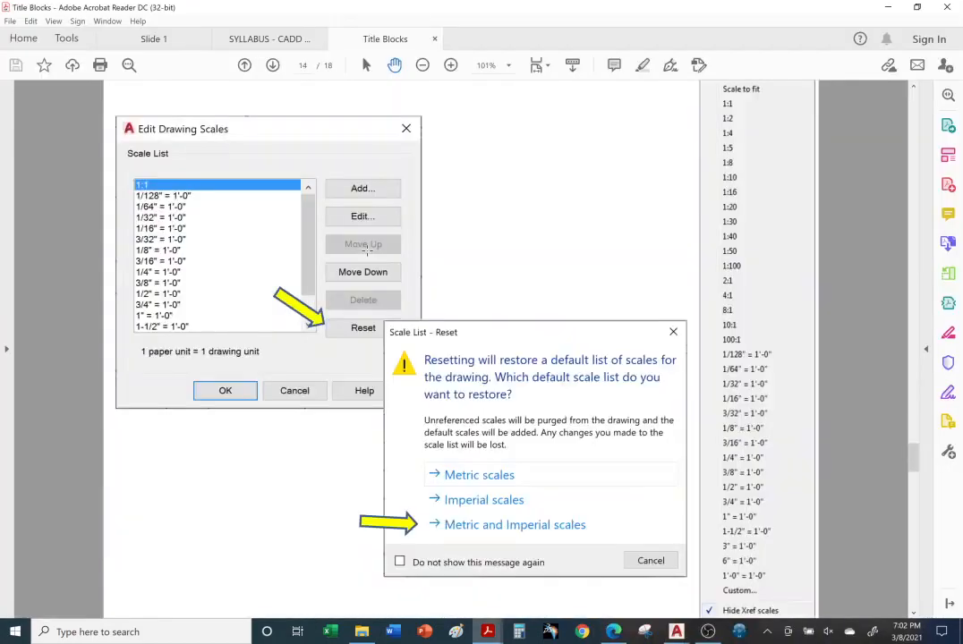
scroll(367, 252, up, 2)
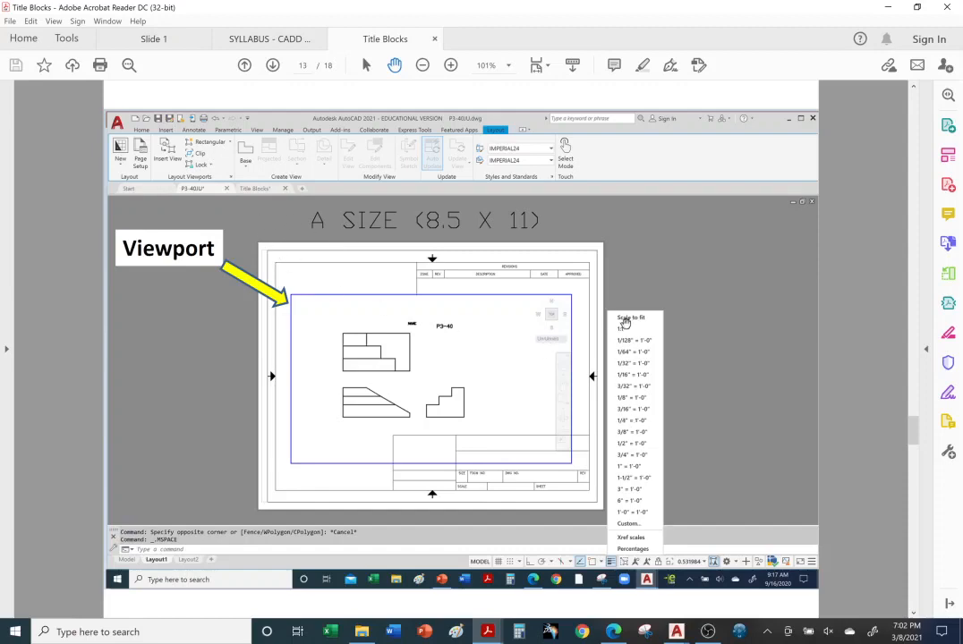
scroll(648, 403, down, 2)
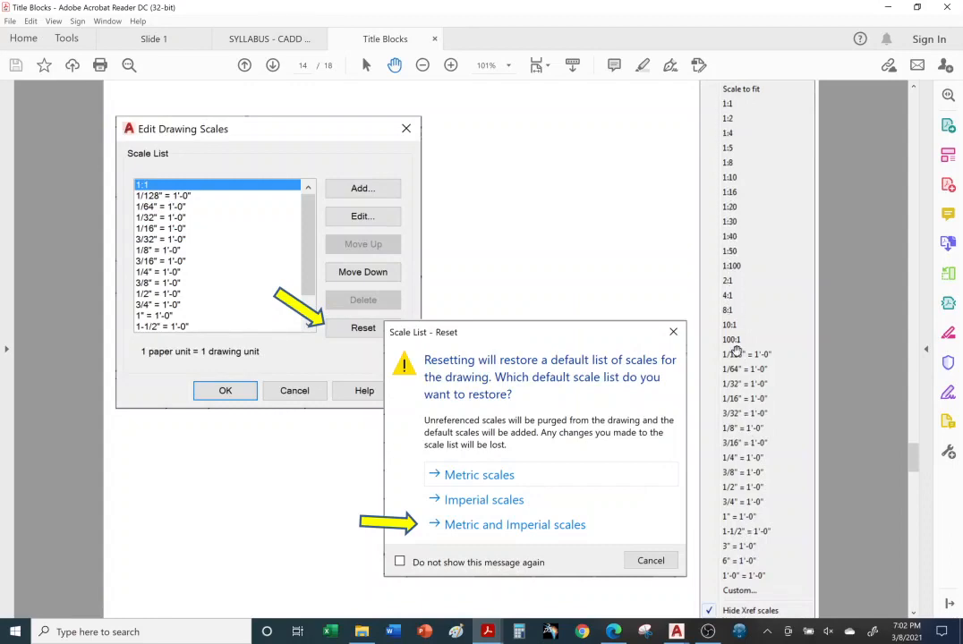
scroll(739, 349, up, 1)
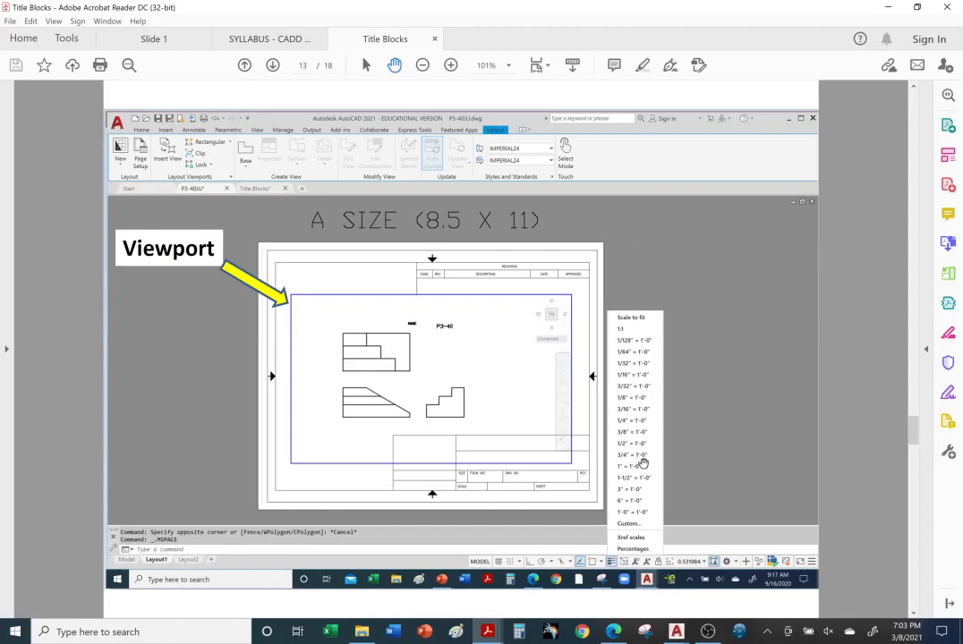
scroll(645, 466, down, 3)
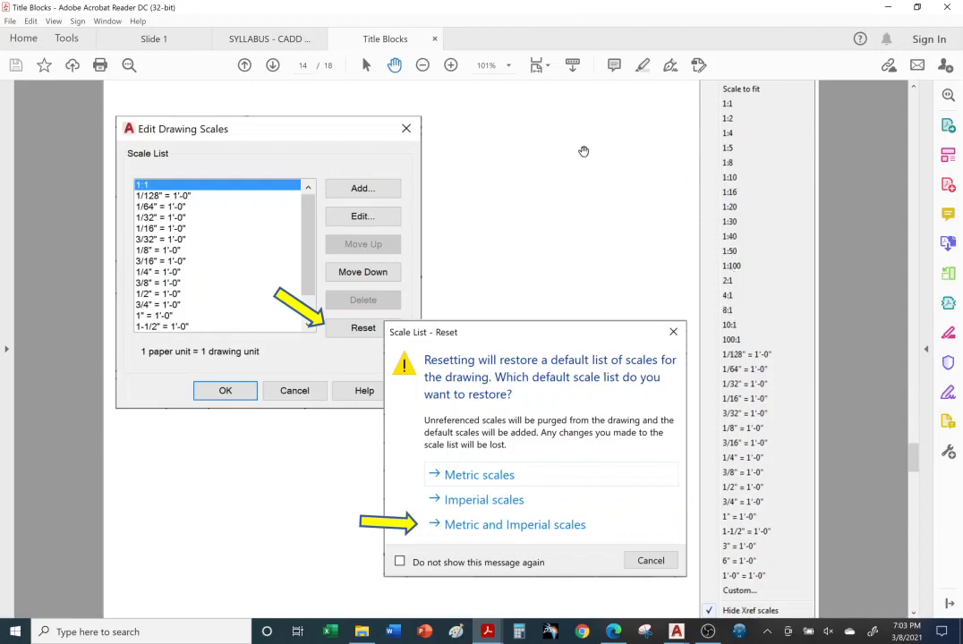
scroll(573, 245, up, 2)
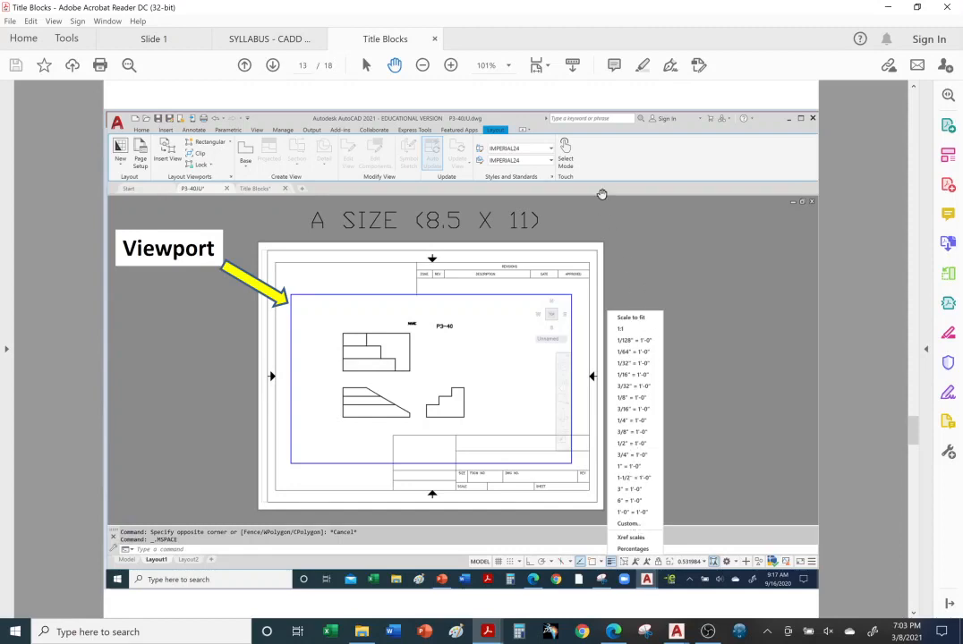
mouse_move(675, 633)
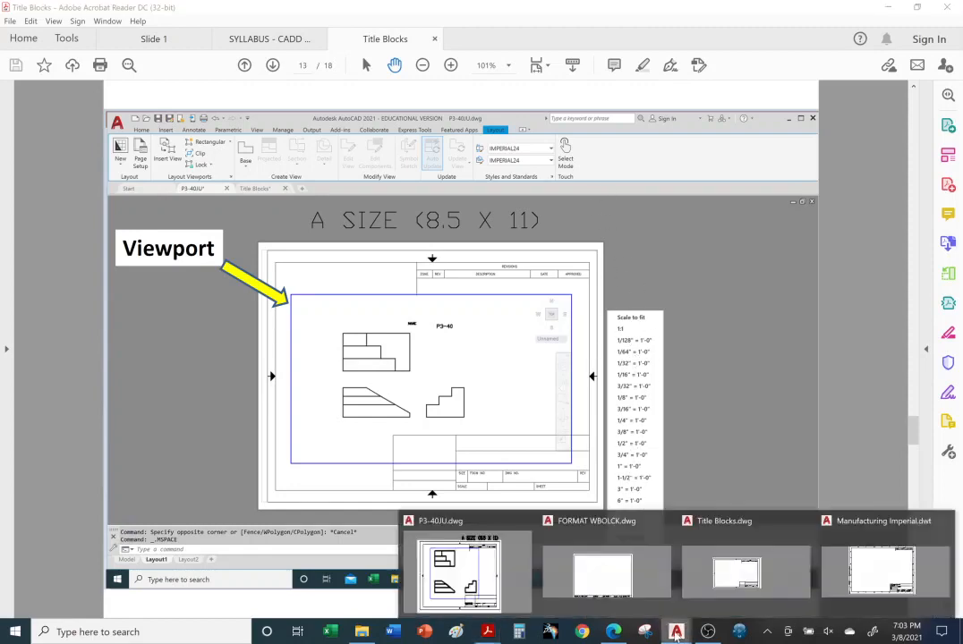
In P3-40JU, reset the viewport scale list via Custom... to both metric and imperial defaults
click(501, 575)
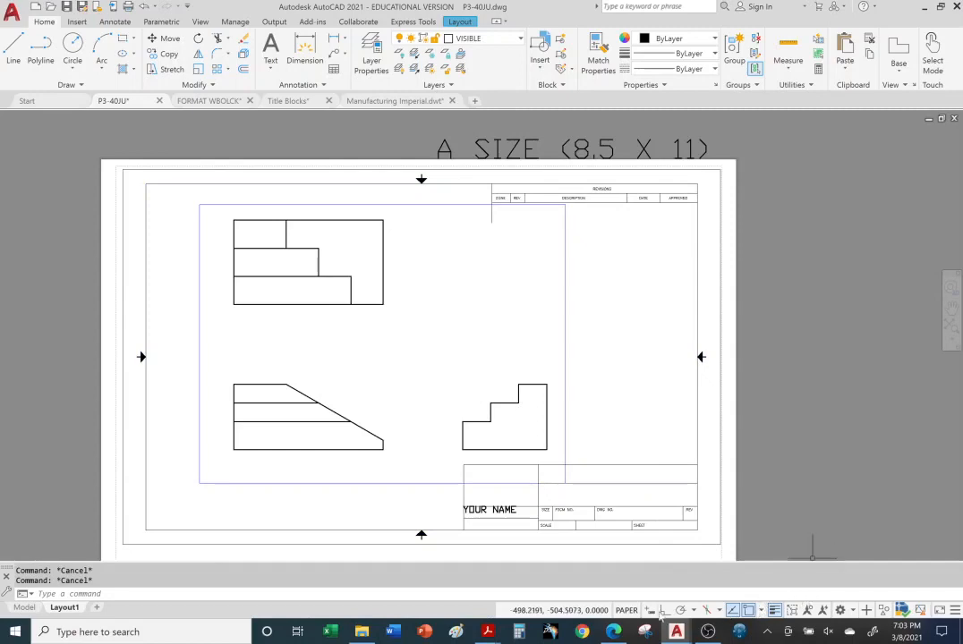
double_click(422, 345)
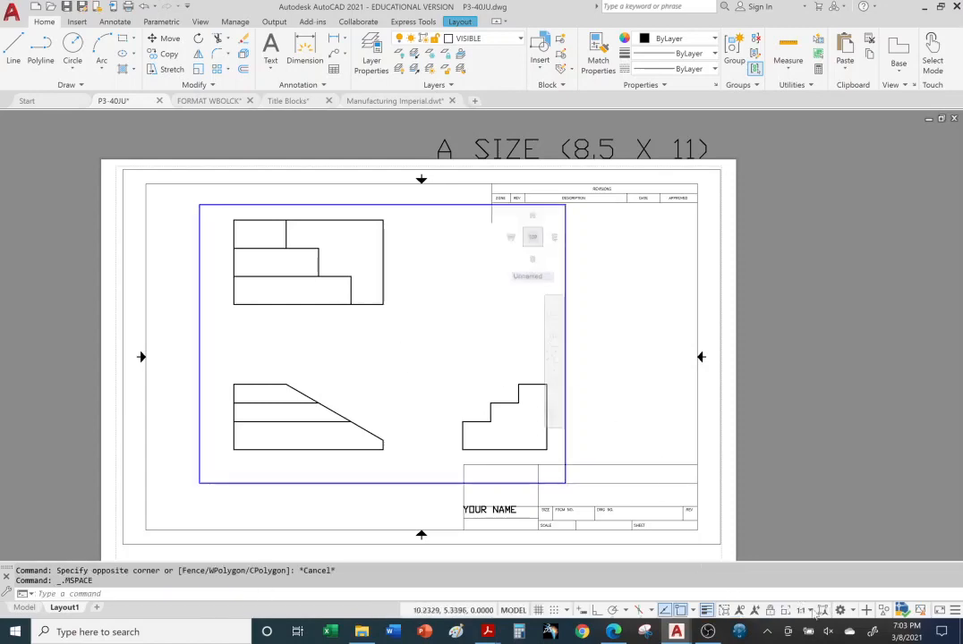
click(812, 611)
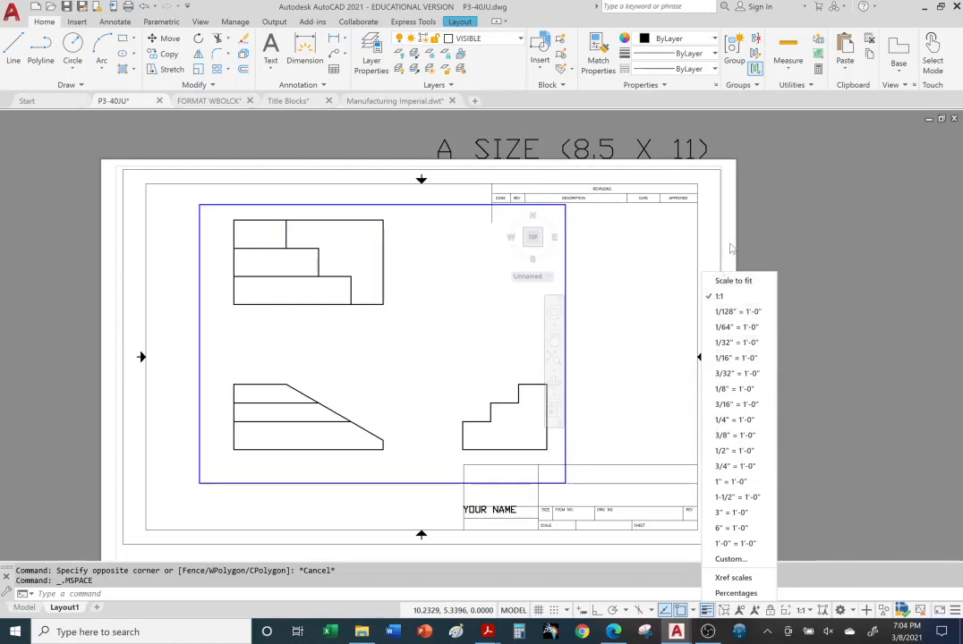
click(732, 560)
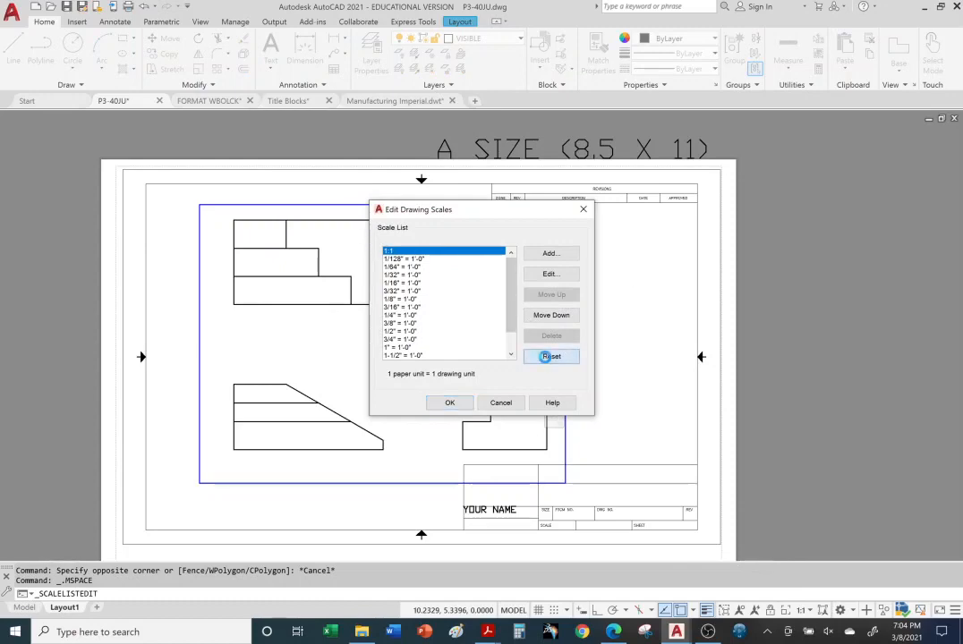
click(549, 357)
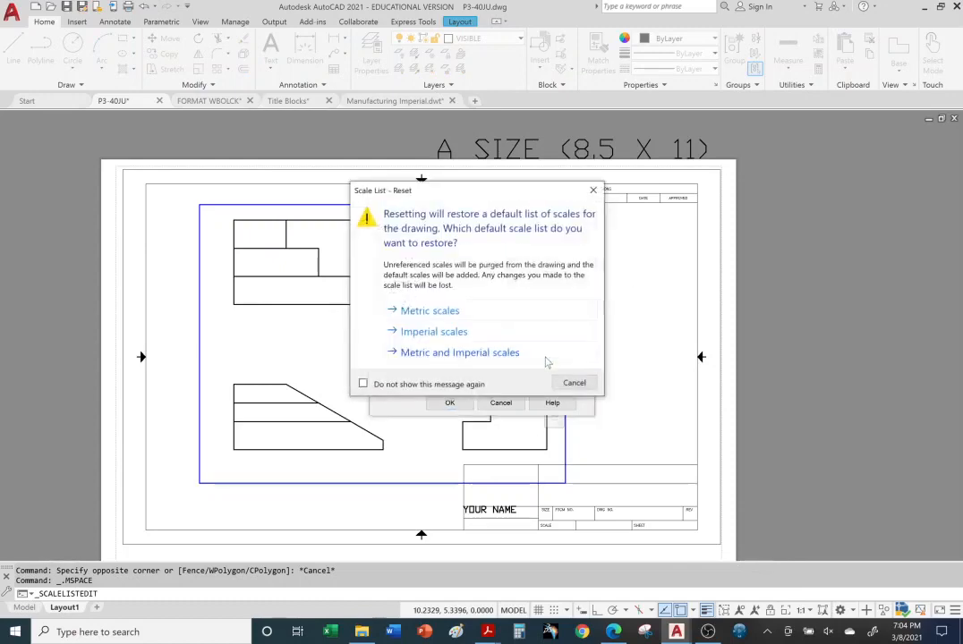
click(426, 356)
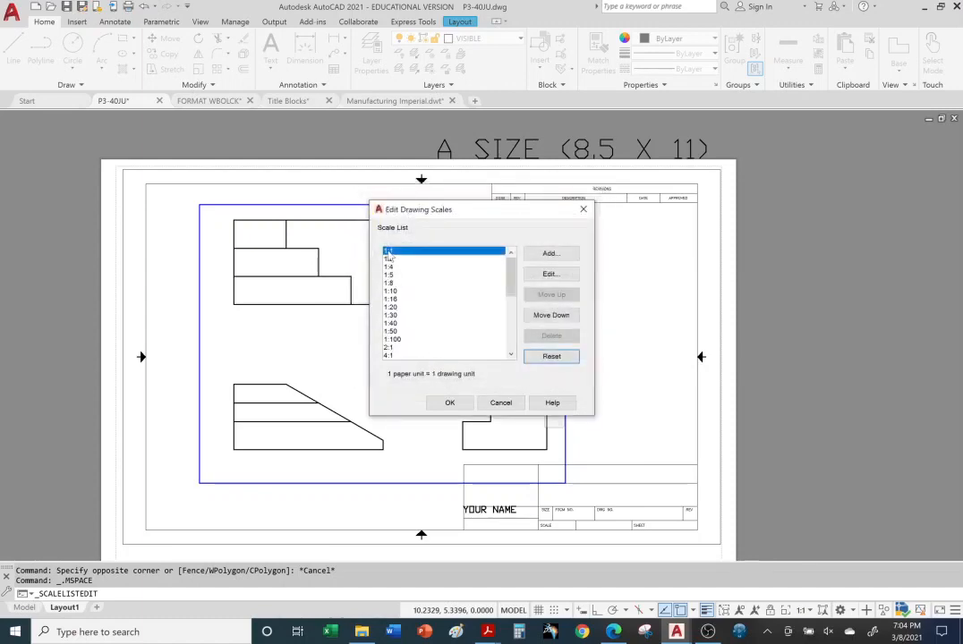
mouse_move(510, 274)
mouse_down()
mouse_move(523, 351)
mouse_move(507, 253)
mouse_up()
click(451, 403)
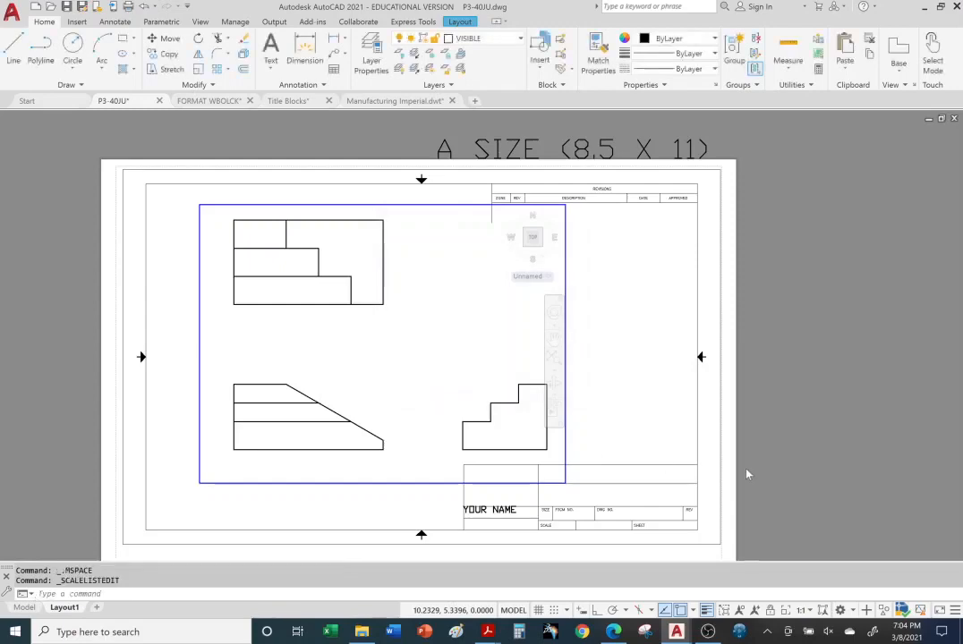
Try viewport scales 1:2 and 2:1, then settle on 1:1 for the three views
click(810, 610)
scroll(758, 367, down, 4)
scroll(752, 439, up, 4)
scroll(751, 439, up, 2)
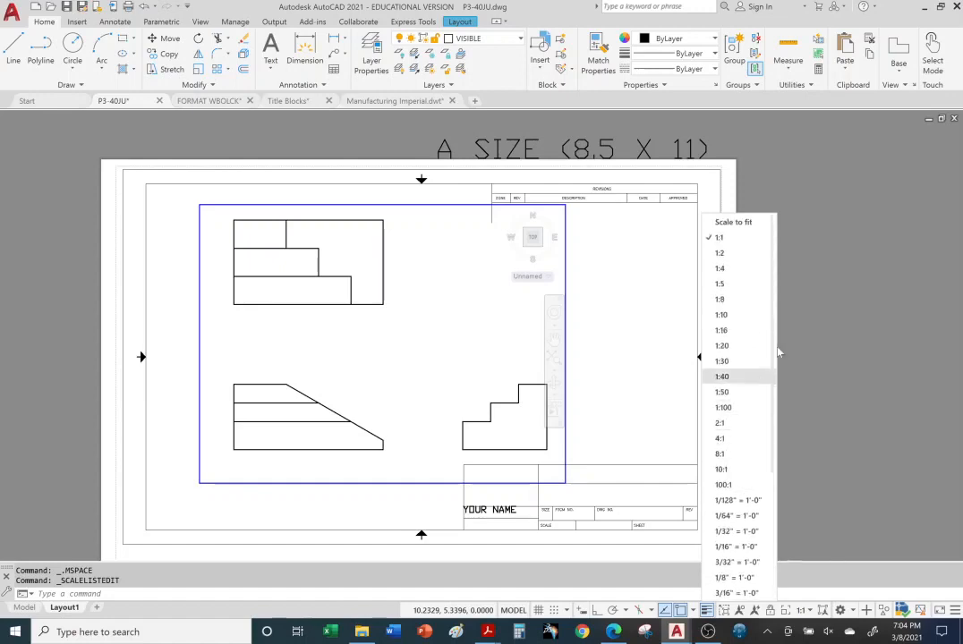
click(732, 257)
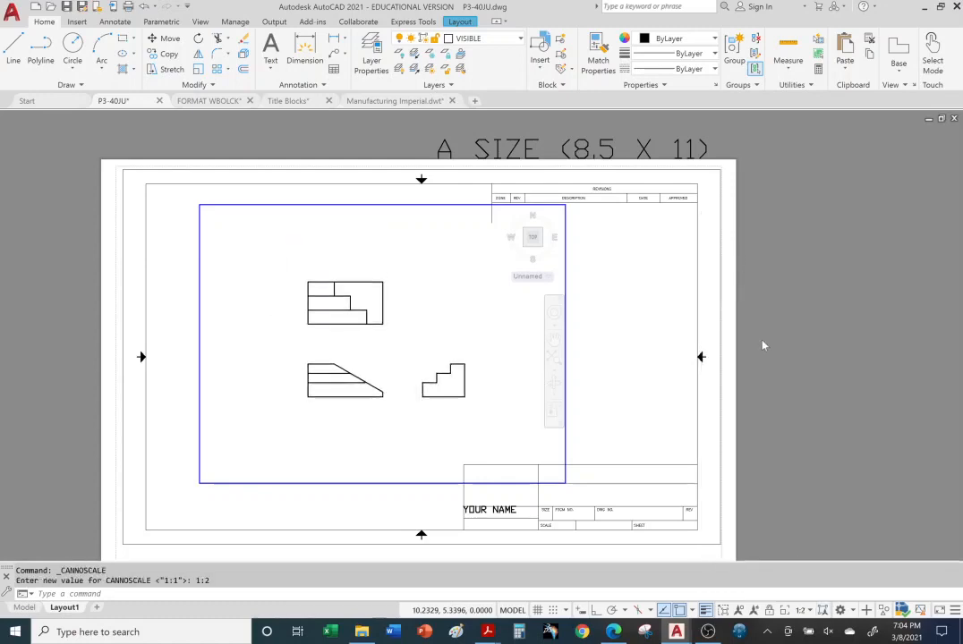
click(810, 612)
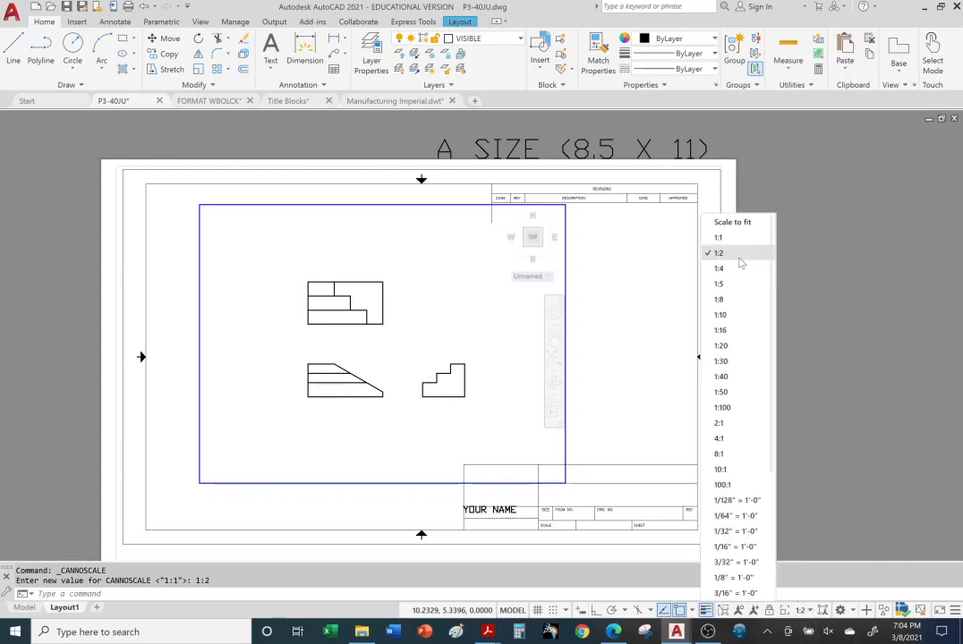
click(720, 423)
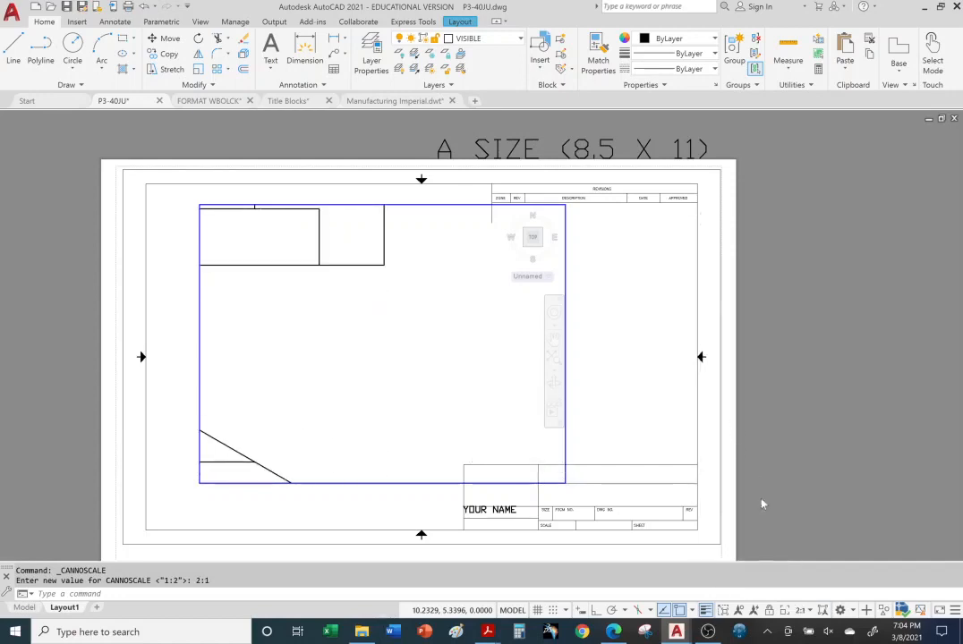
click(799, 610)
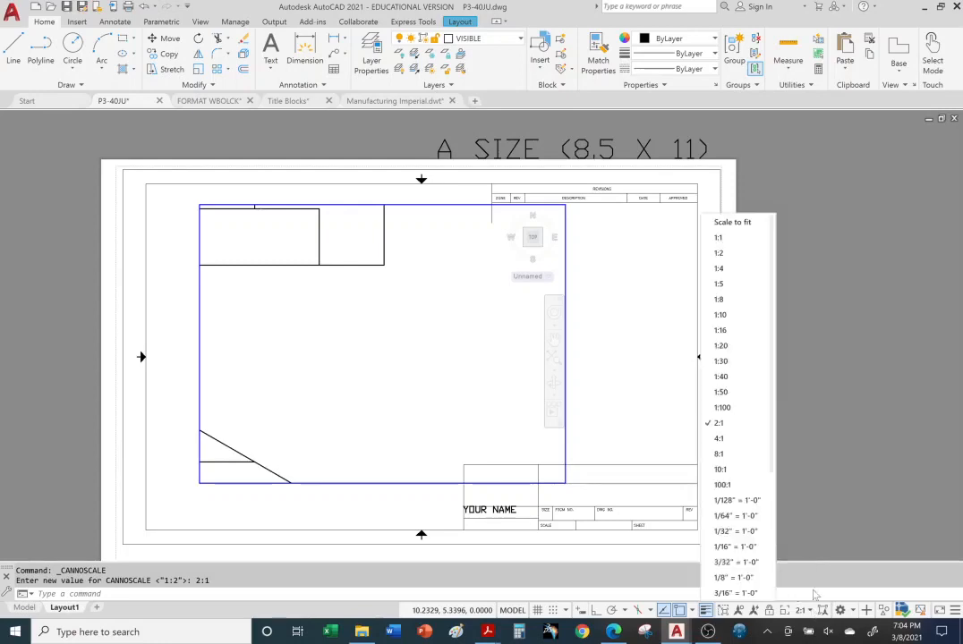
click(730, 240)
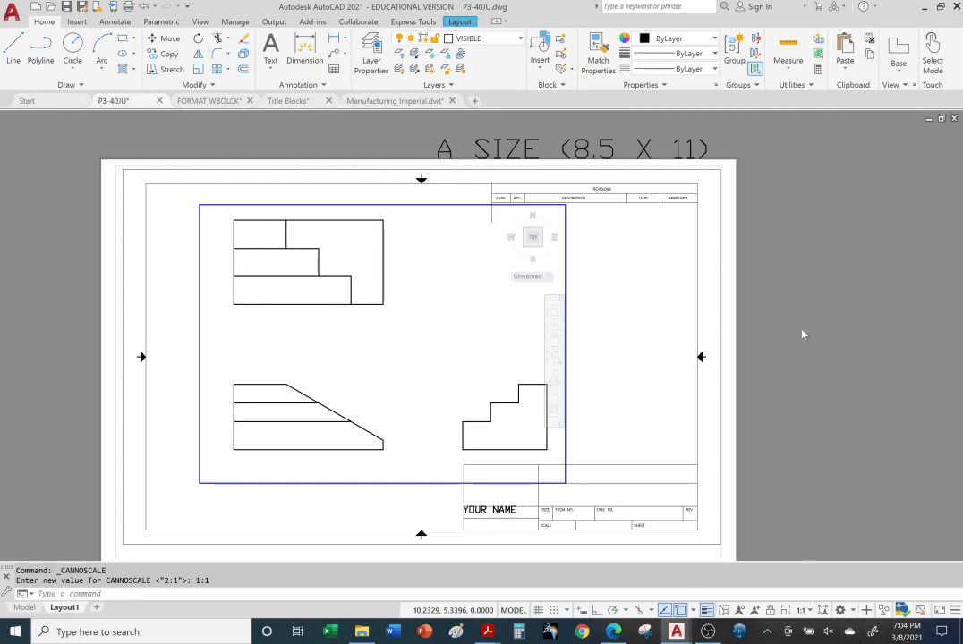
Return to paper space and advance the Title Blocks PDF to page 15, the B SIZE slide
double_click(793, 267)
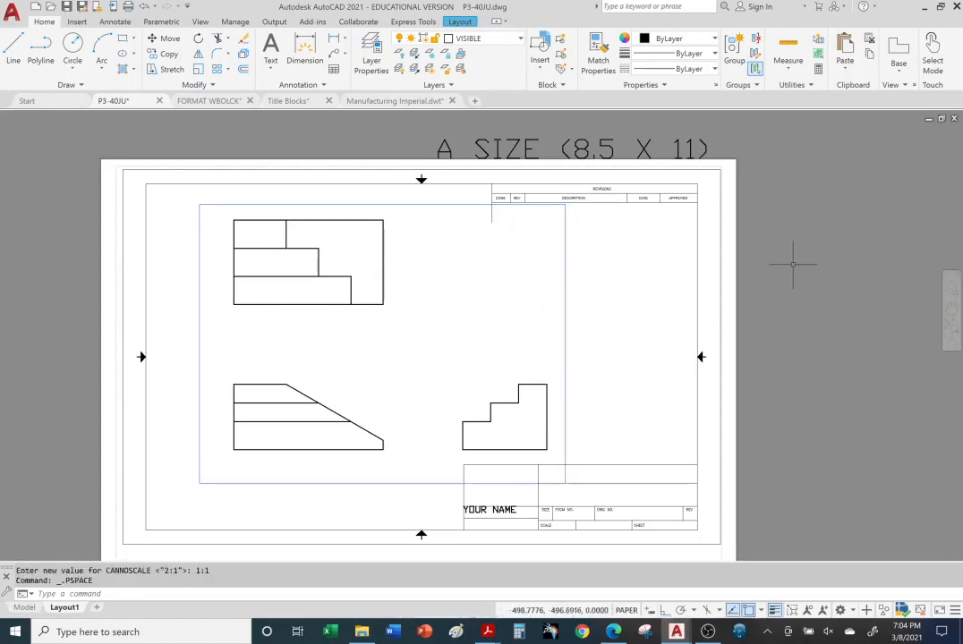
mouse_move(488, 632)
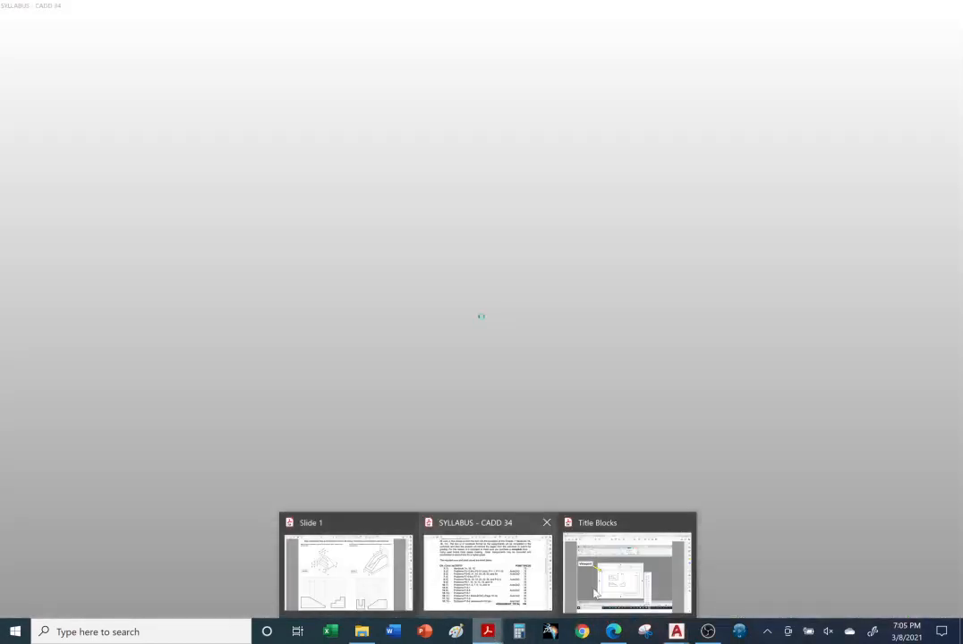
click(598, 591)
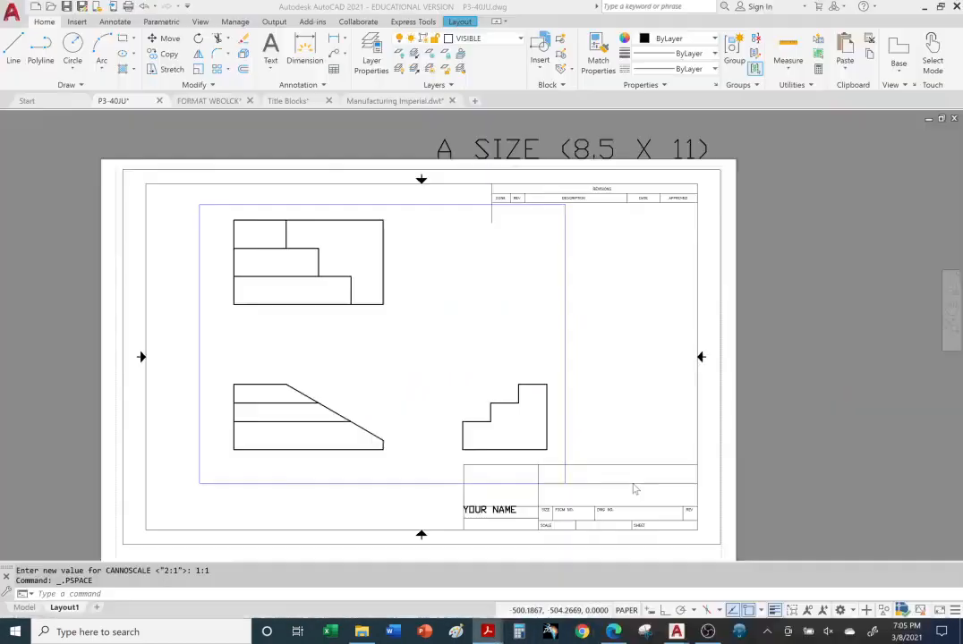
key(Right)
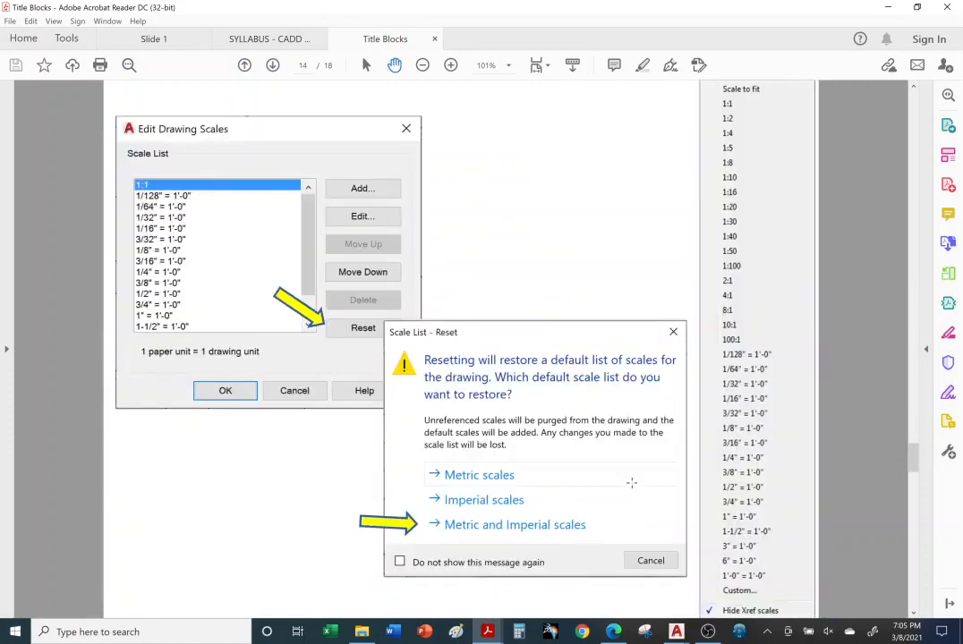
key(Right)
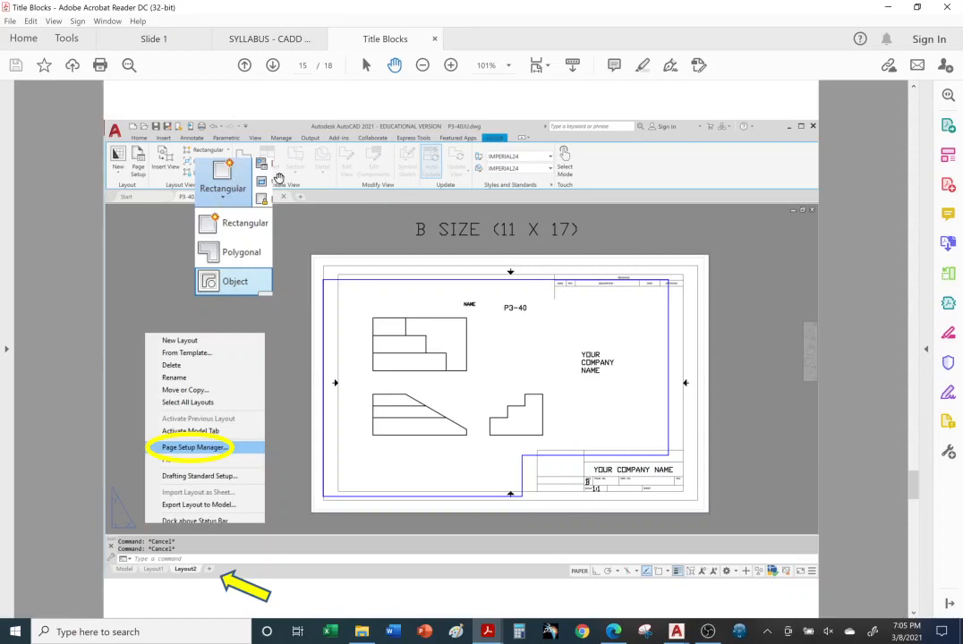
Switch from Acrobat Reader to the P3-40JU.dwg drawing window in AutoCAD
mouse_move(673, 636)
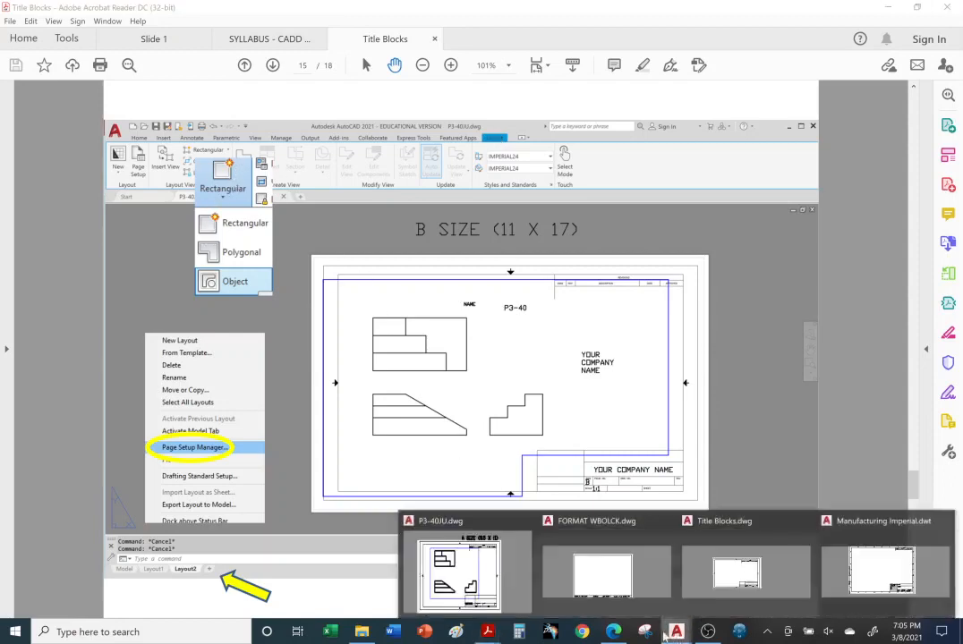
click(458, 568)
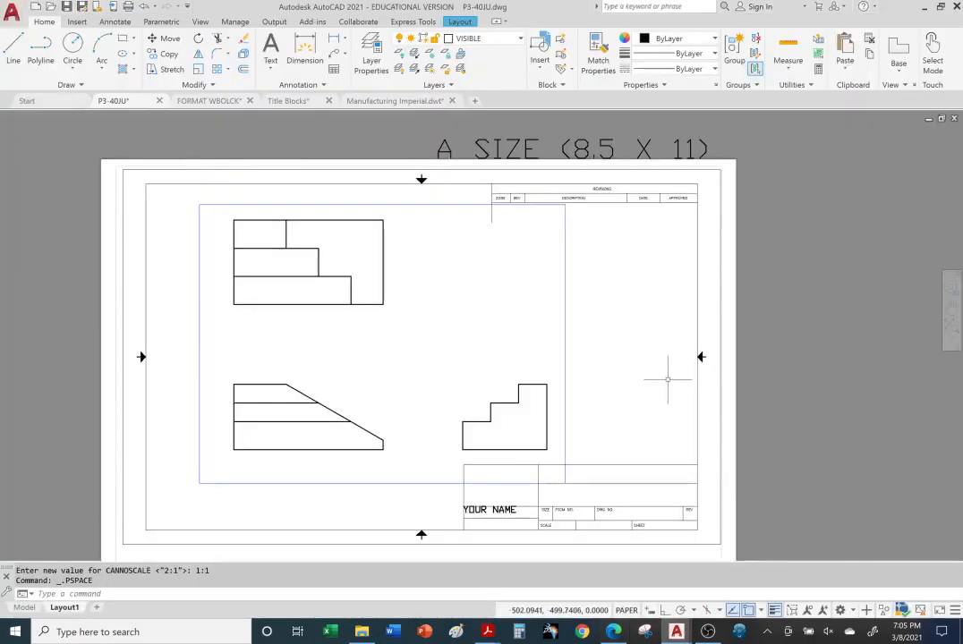
Erase the existing viewport from Layout1, leaving the A-size drawing area empty
click(565, 285)
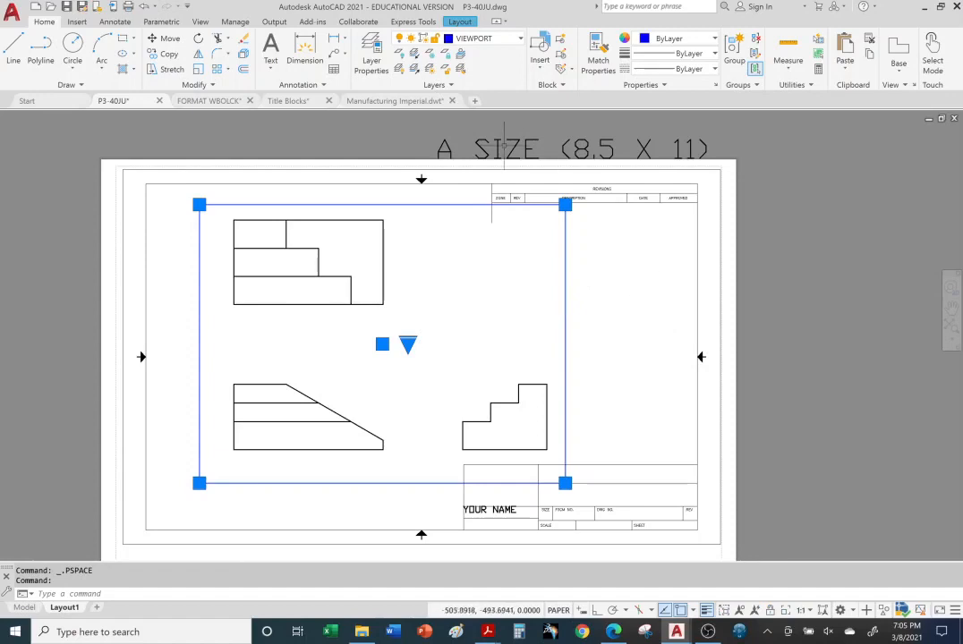
key(Delete)
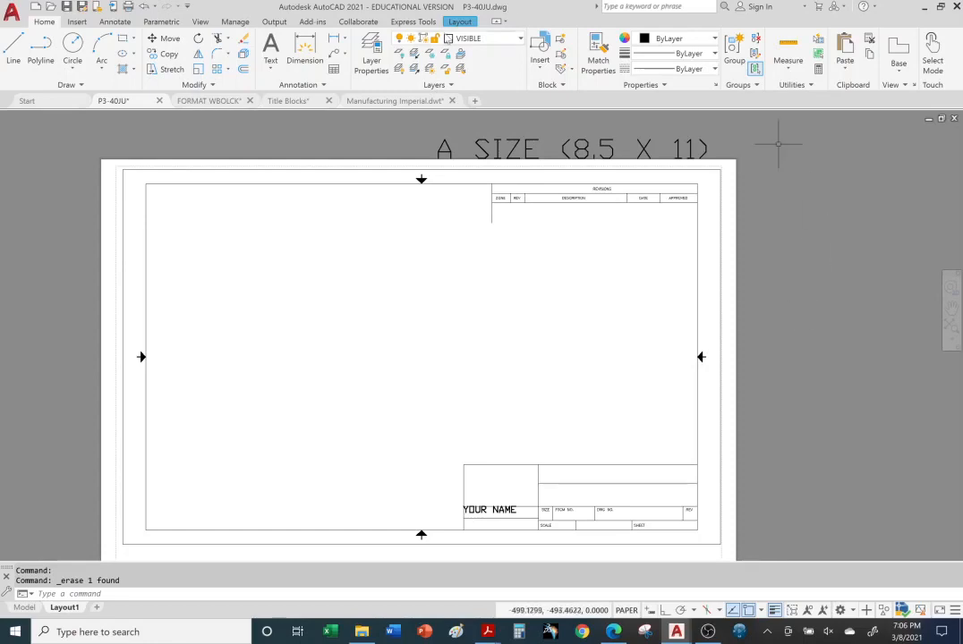
click(461, 22)
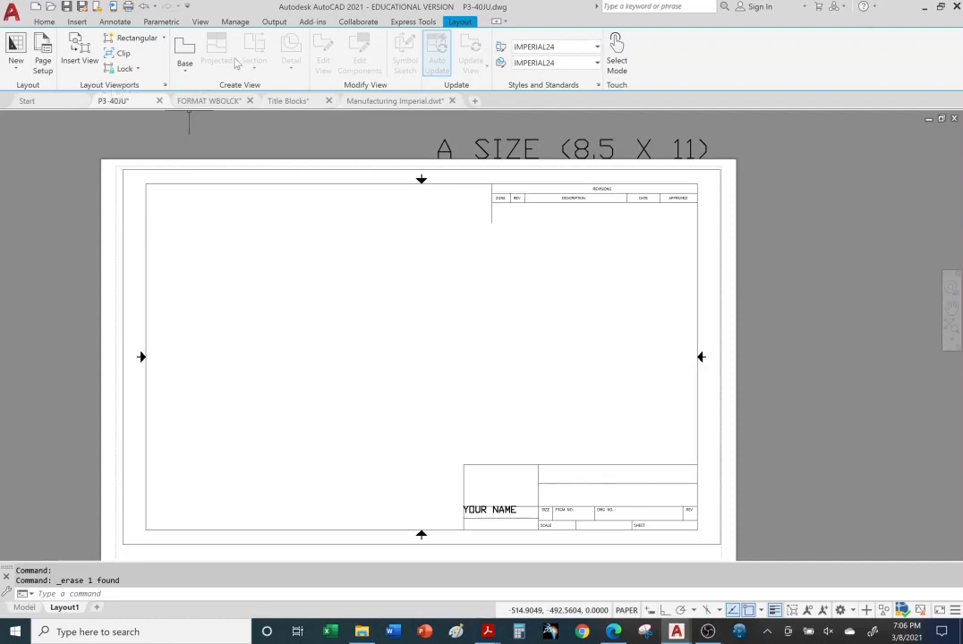
Draw a rectangular viewport between two corners inside the A SIZE border showing the three views
right_click(169, 42)
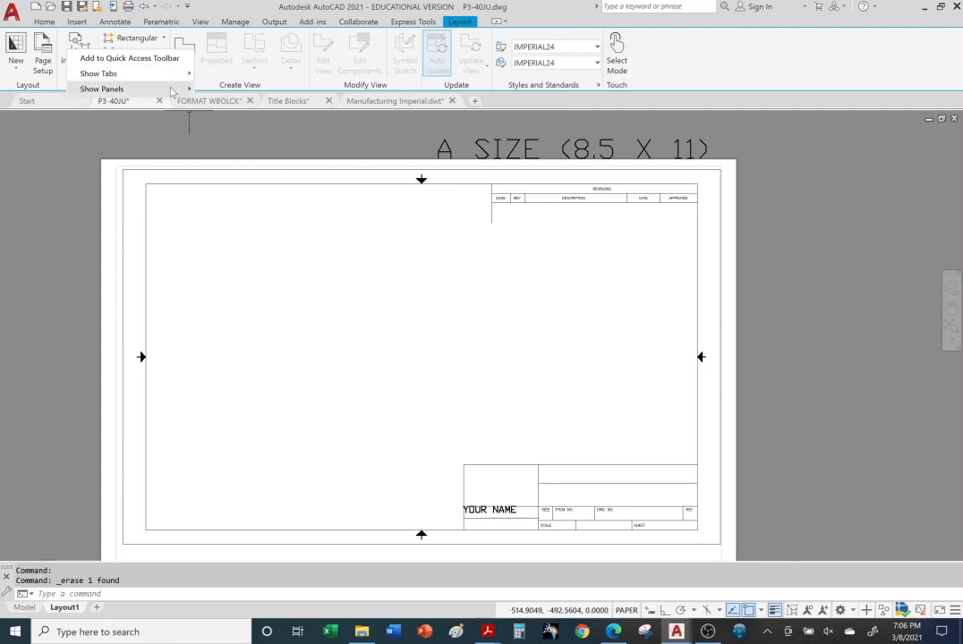
mouse_move(173, 91)
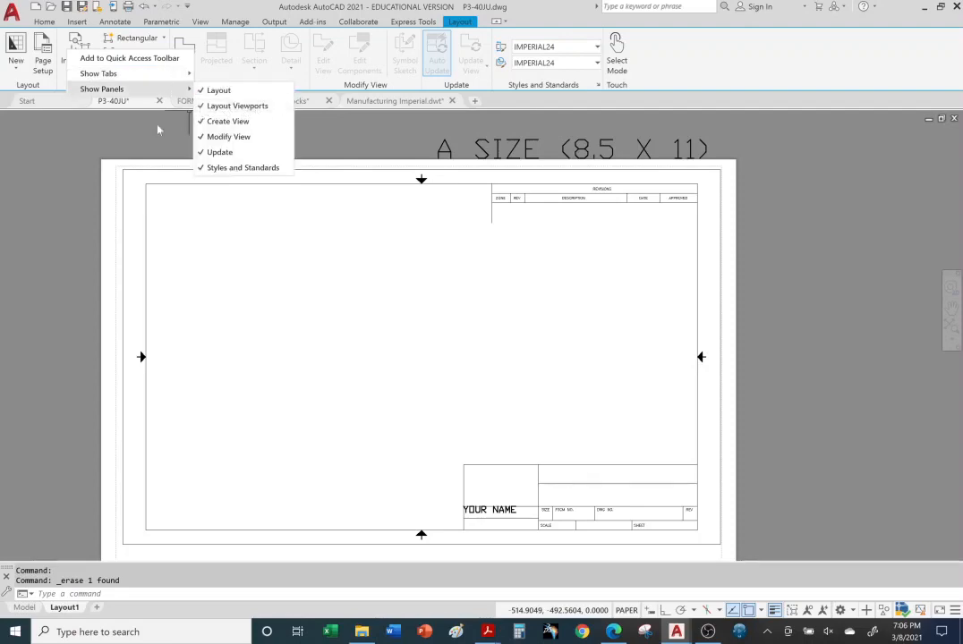
click(117, 136)
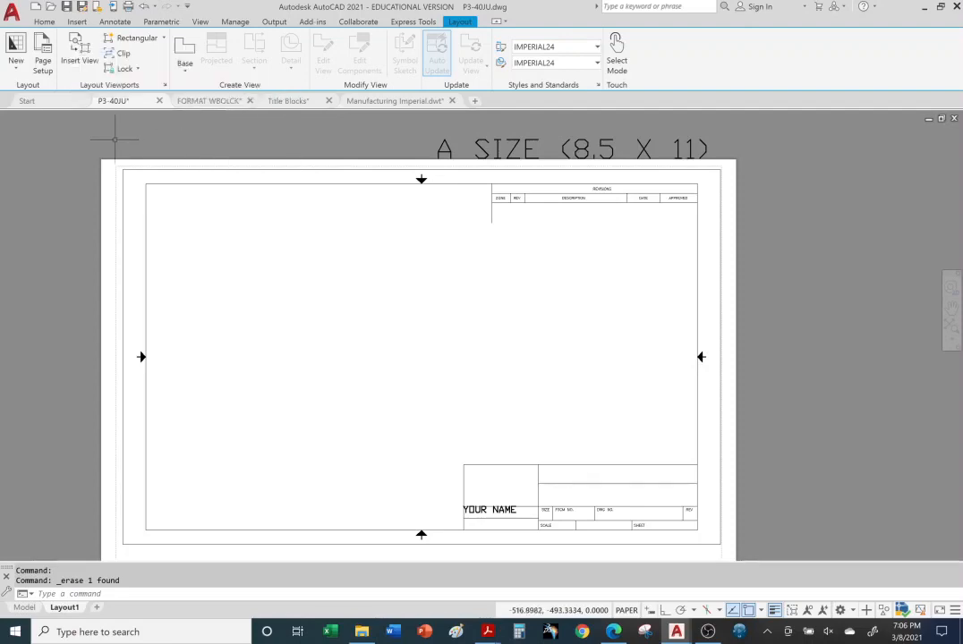
click(164, 38)
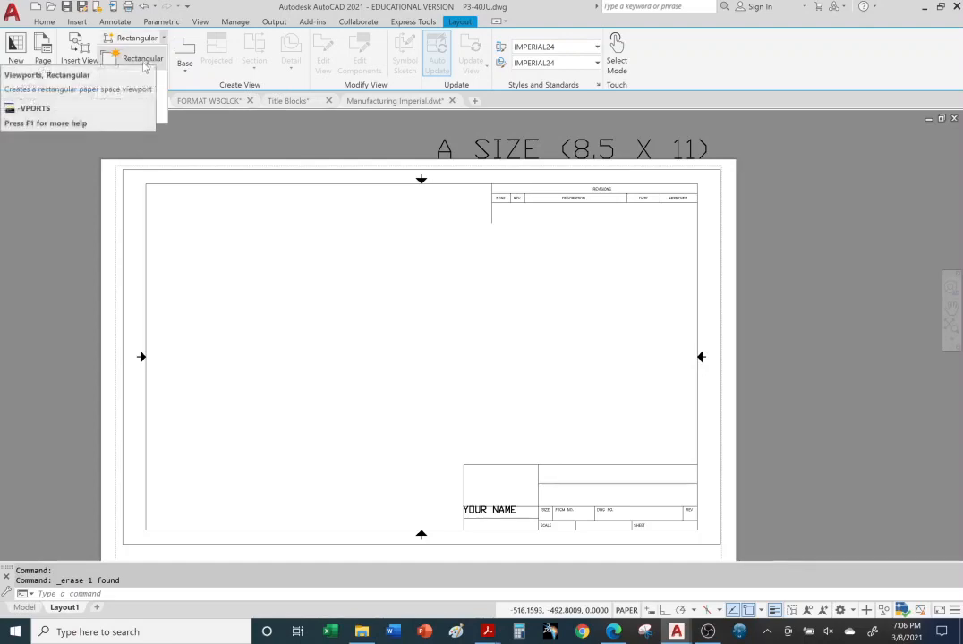
click(145, 61)
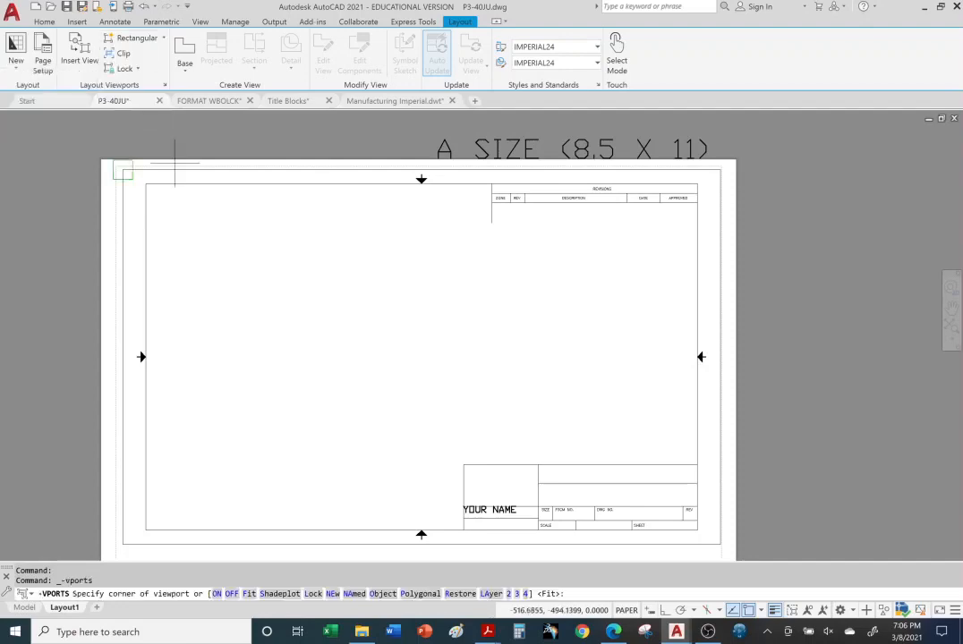
click(222, 222)
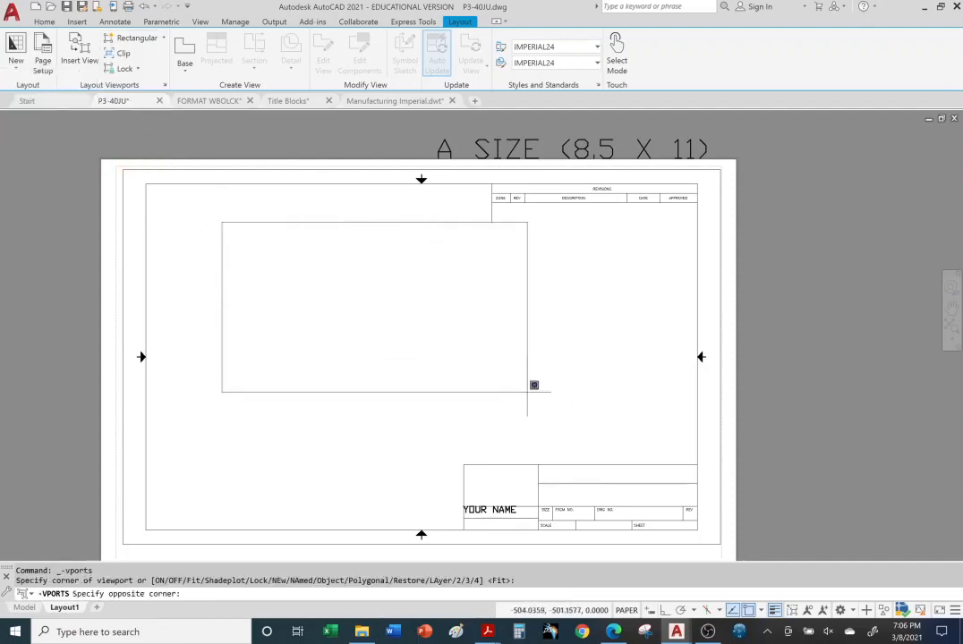
click(613, 445)
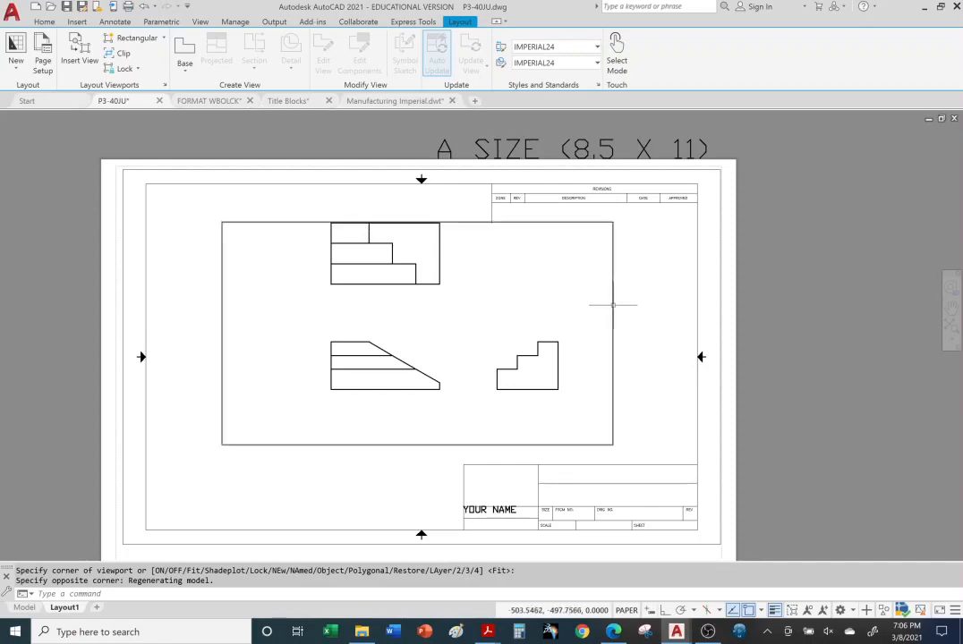
Move the new viewport onto the VIEWPORT layer
click(40, 23)
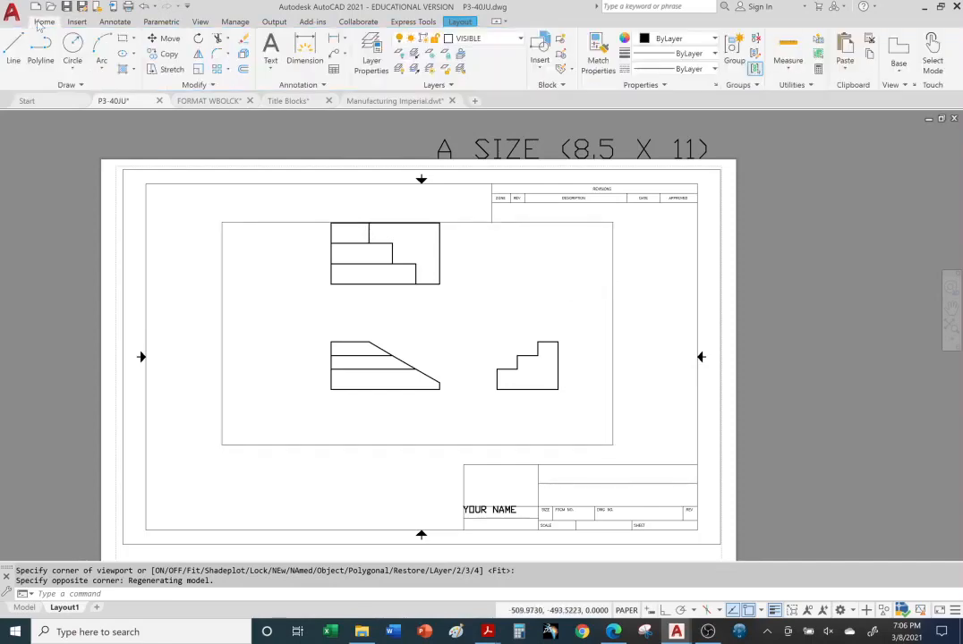
click(222, 262)
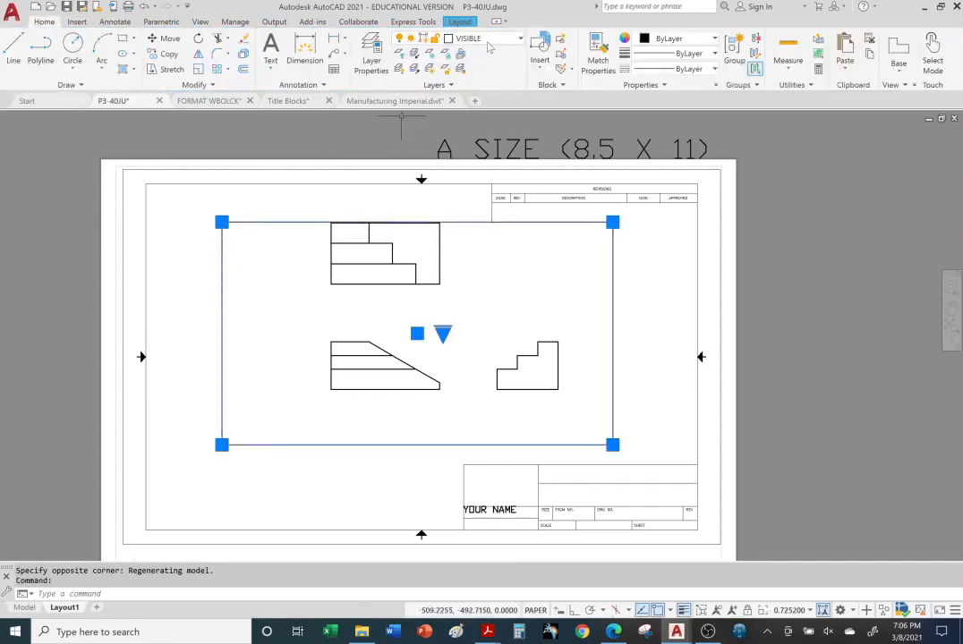
click(522, 42)
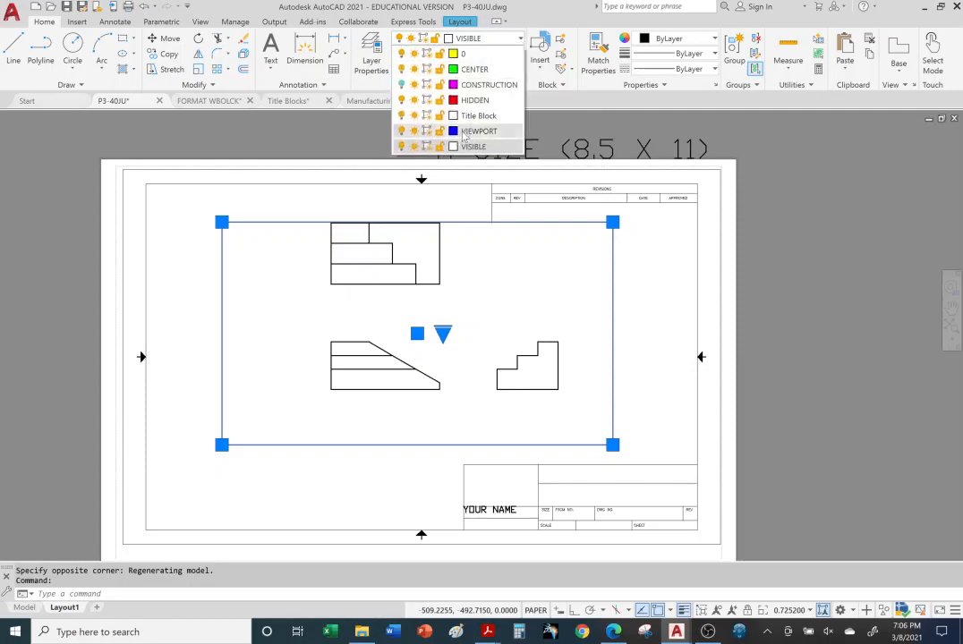
click(394, 113)
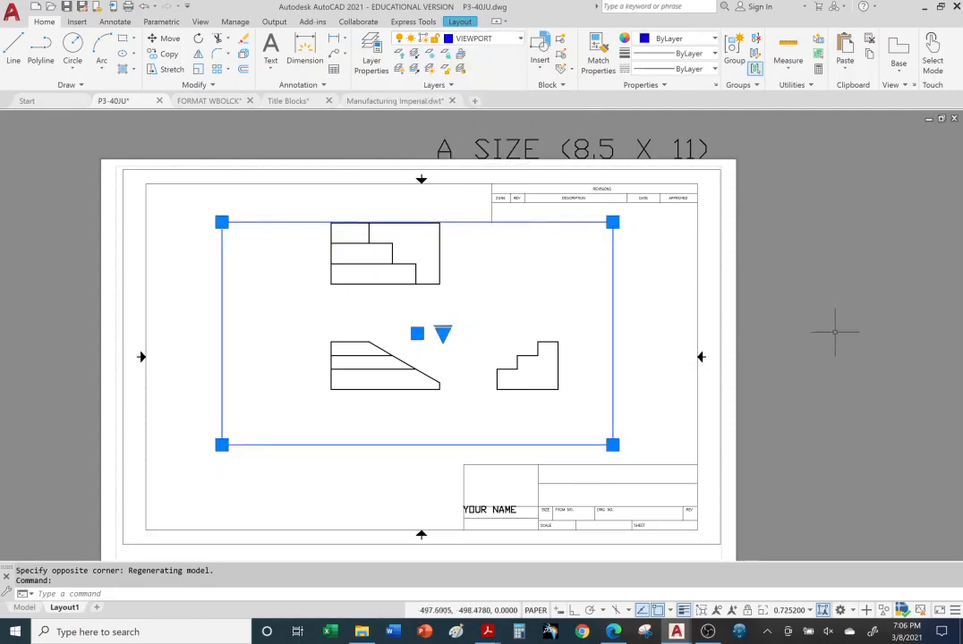
key(Escape)
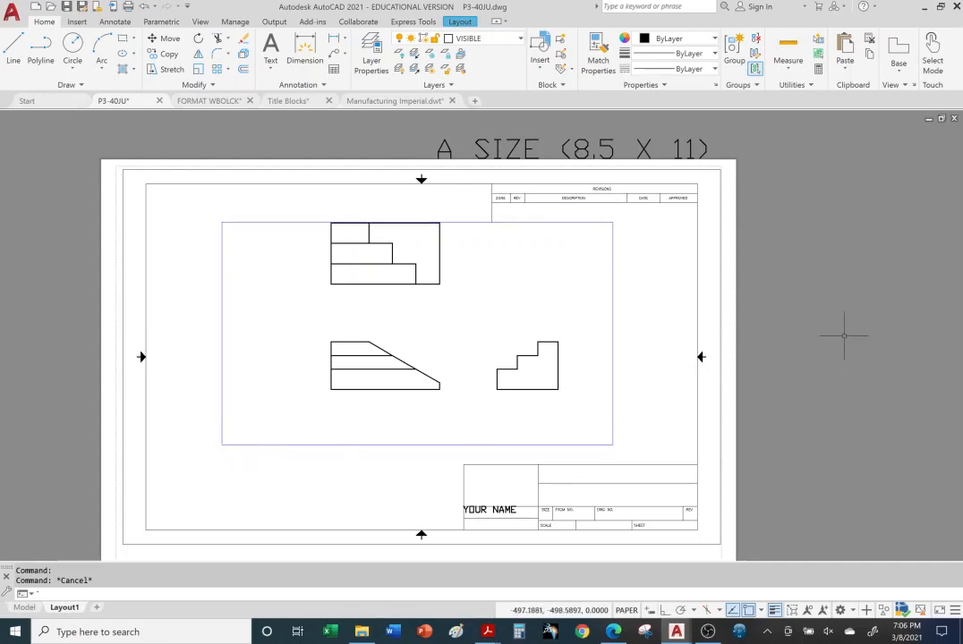
key(Escape)
key(Escape)
Stretch the viewport's left corners outward, down and up, then activate model space inside it
click(331, 445)
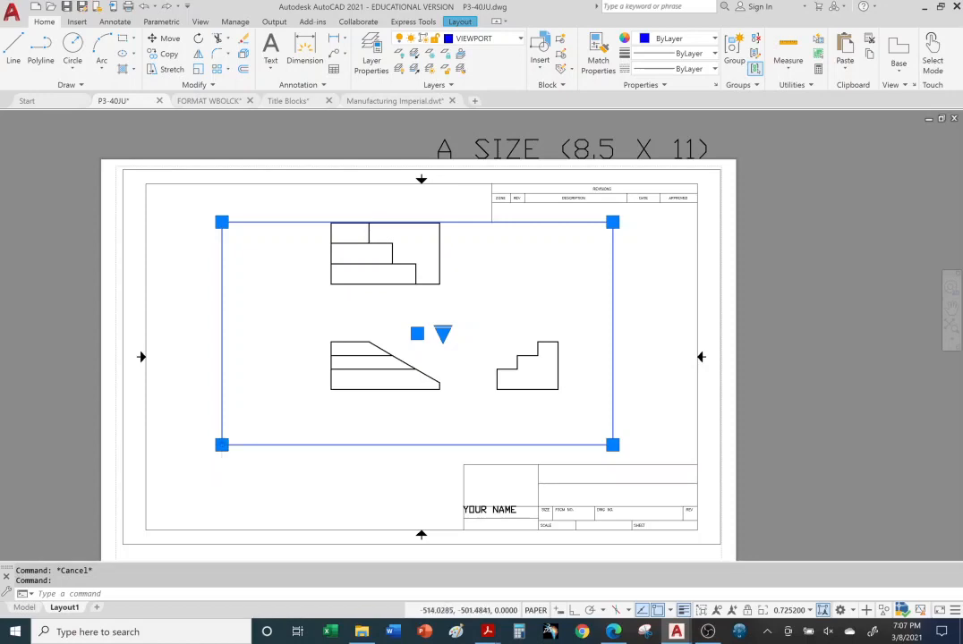
click(222, 444)
click(177, 484)
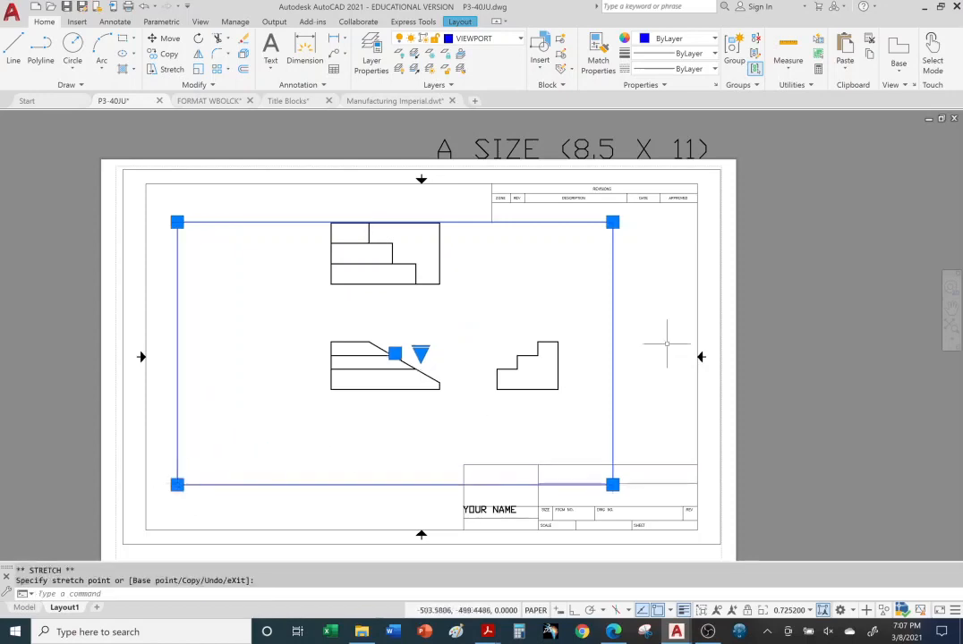
click(177, 222)
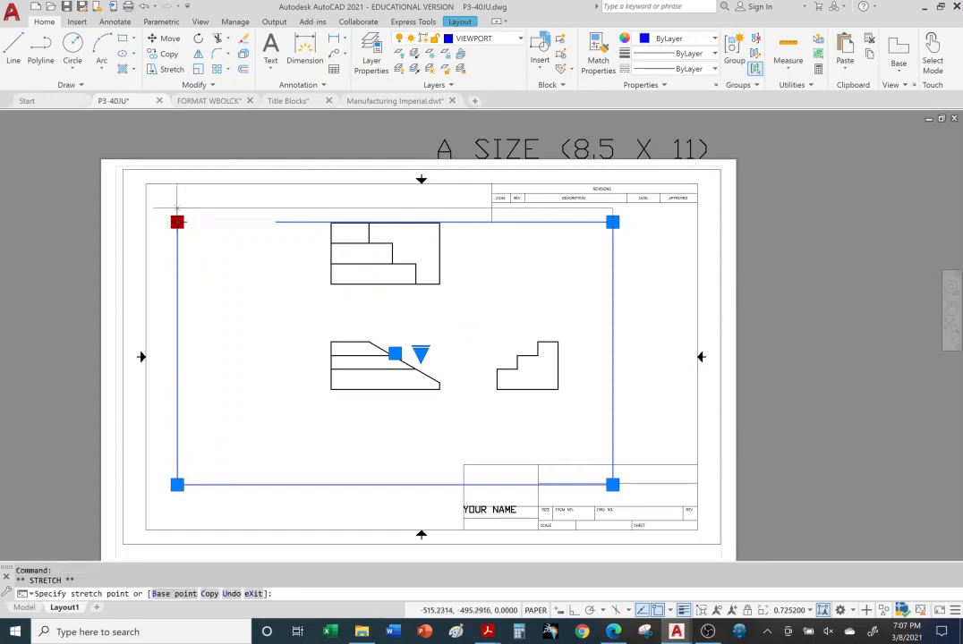
click(178, 197)
key(Escape)
key(Escape)
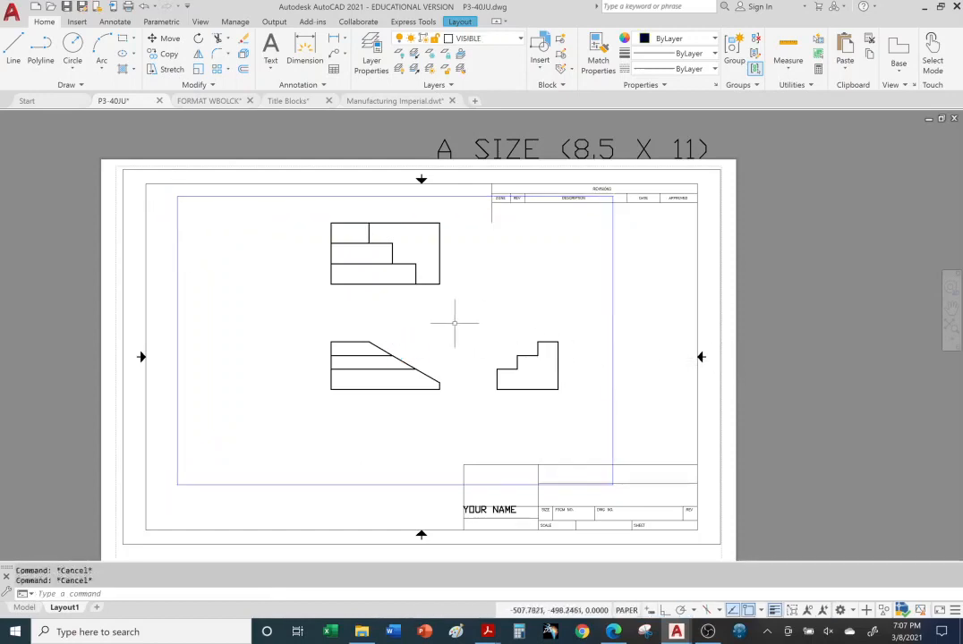
double_click(434, 305)
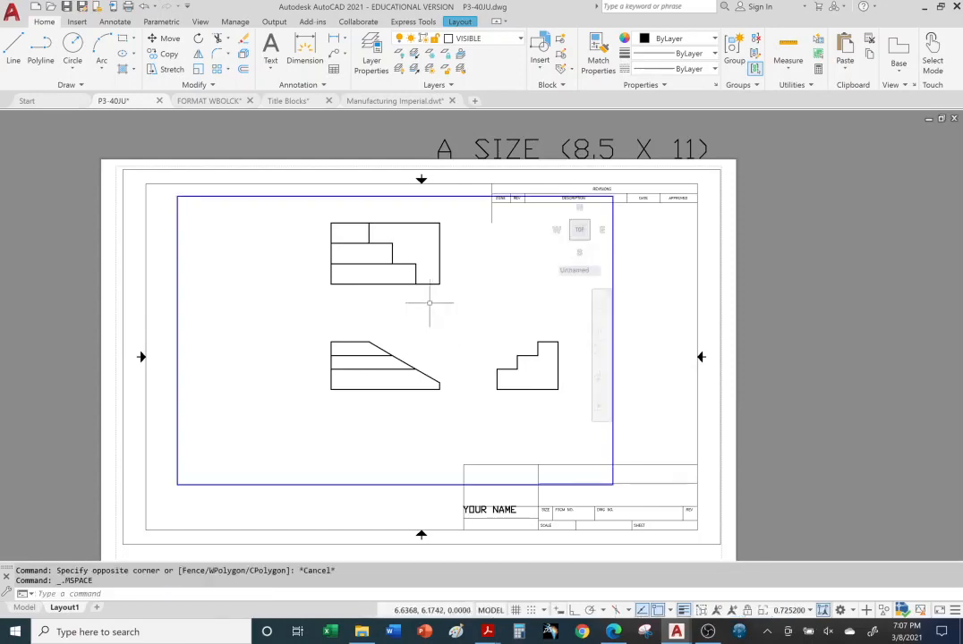
Set the viewport scale to 1:1, pan the three views into the frame, and return to paper space
click(809, 610)
click(716, 240)
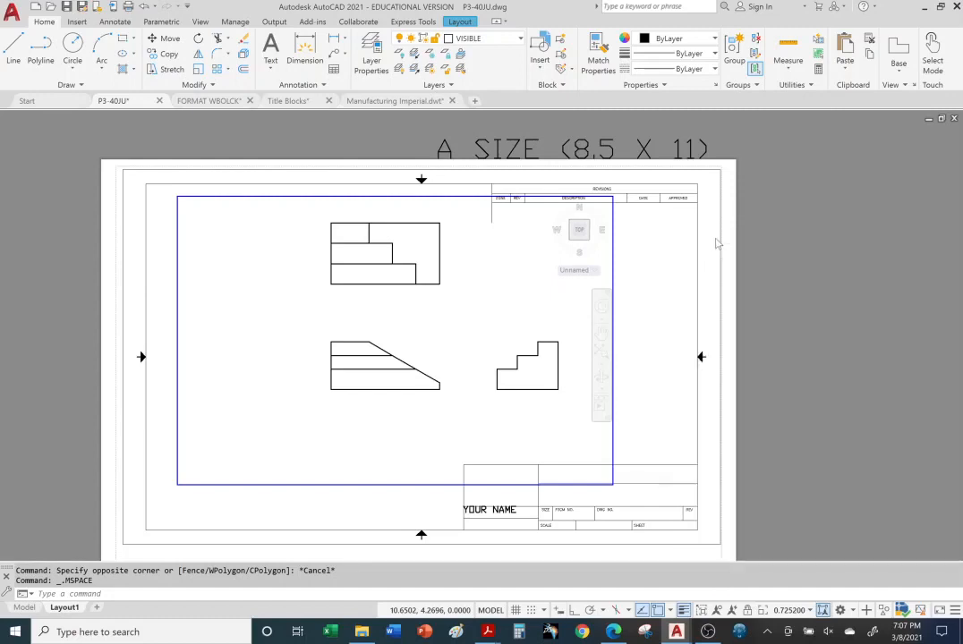
mouse_move(488, 304)
middle_down()
mouse_move(416, 344)
mouse_move(468, 353)
middle_up()
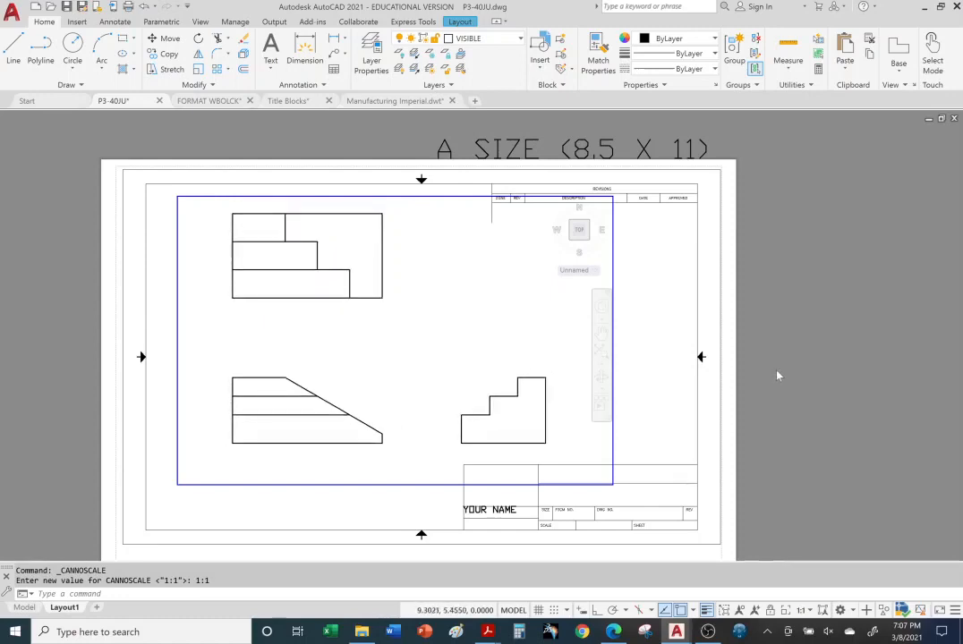
double_click(779, 375)
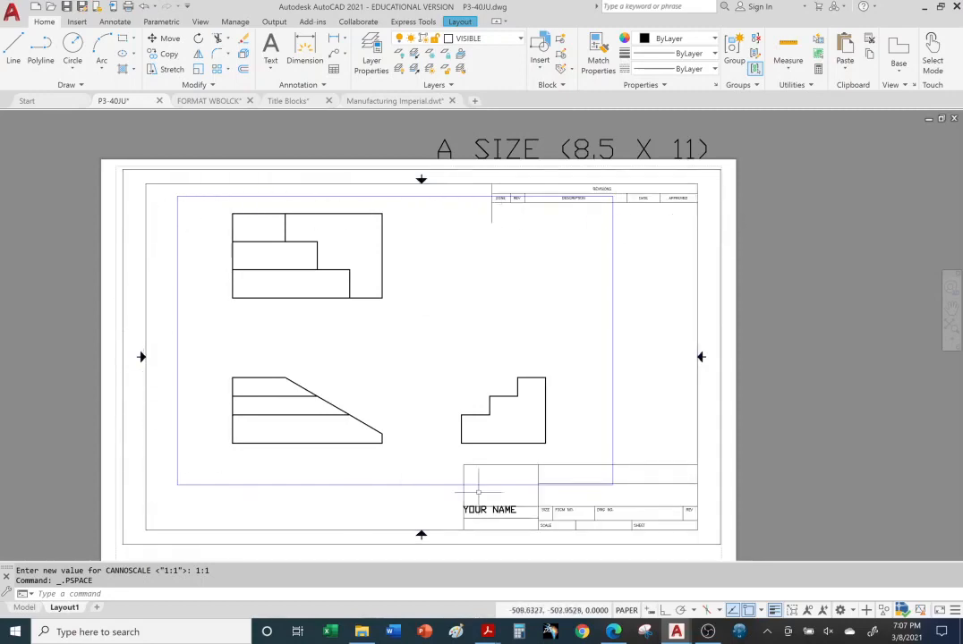
Shrink and re-enlarge the viewport's upper-left corner, then erase the viewport entirely
click(613, 311)
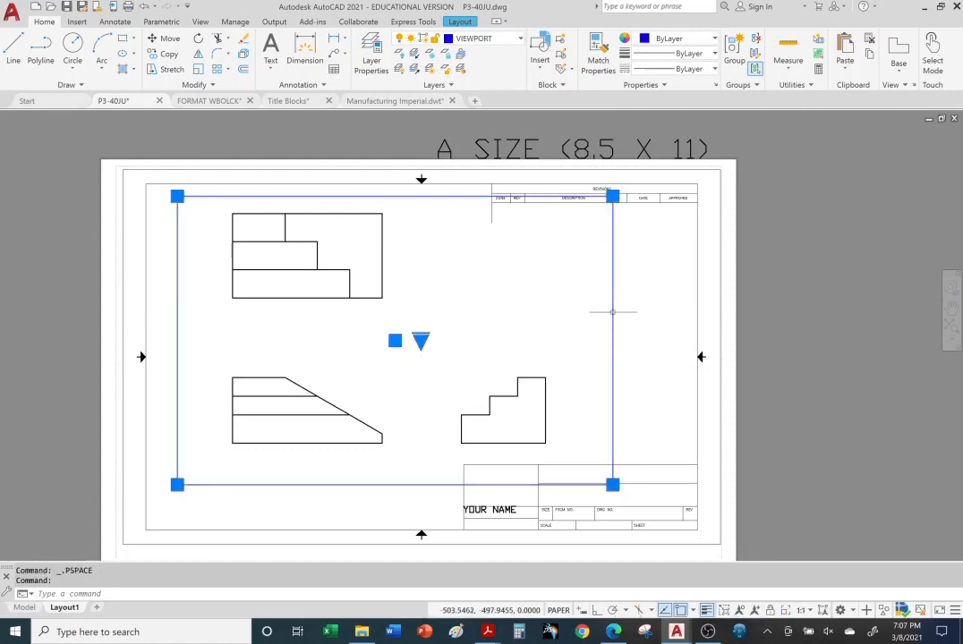
click(176, 195)
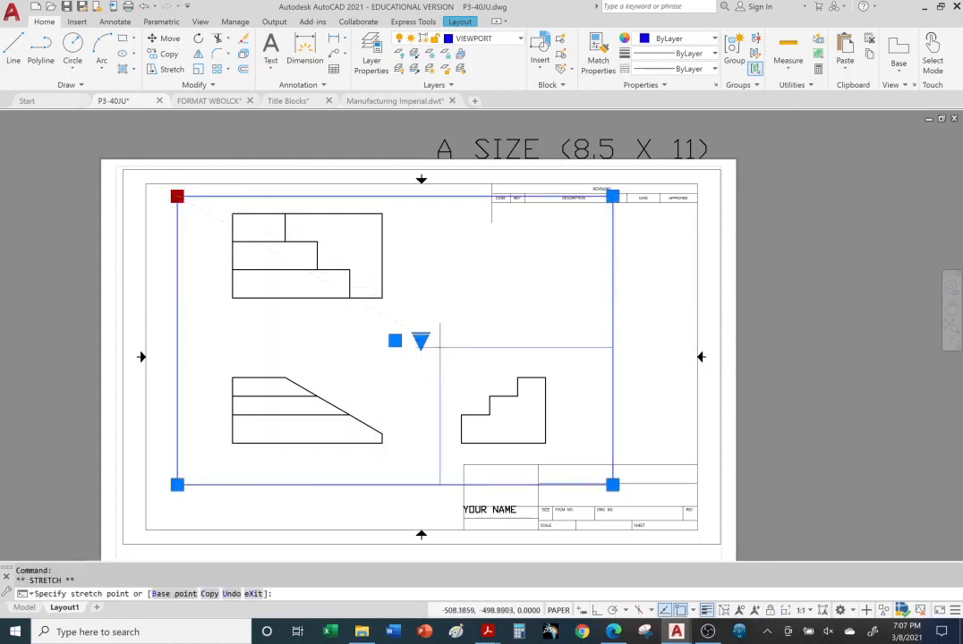
click(439, 347)
key(Escape)
key(Escape)
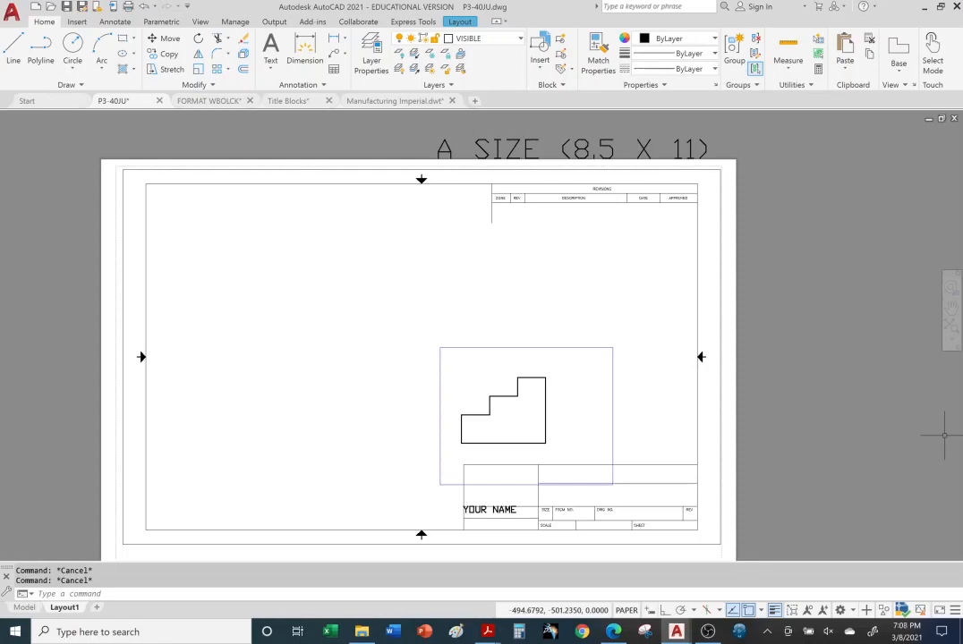
click(469, 347)
click(439, 348)
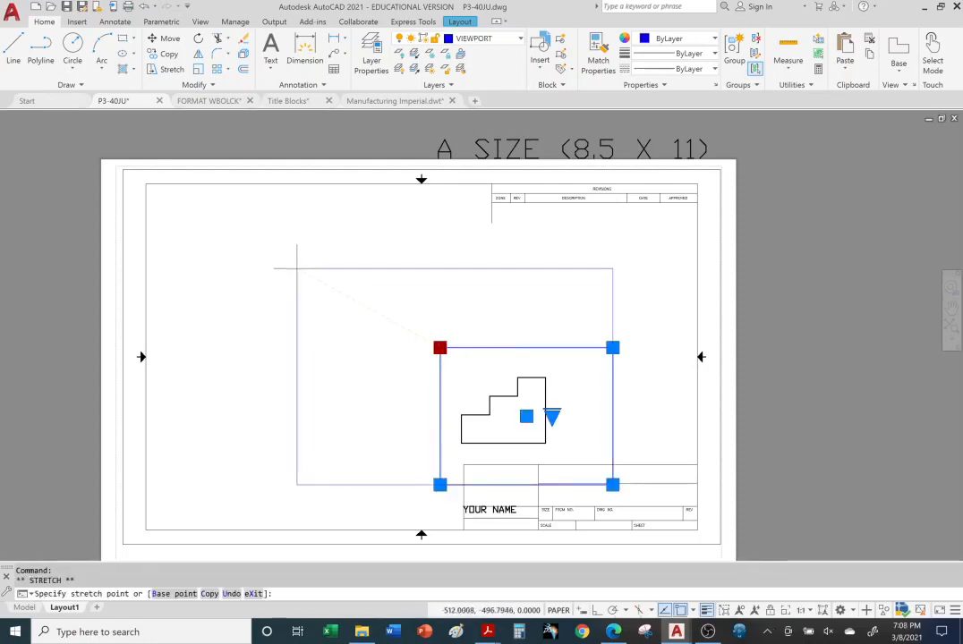
click(162, 201)
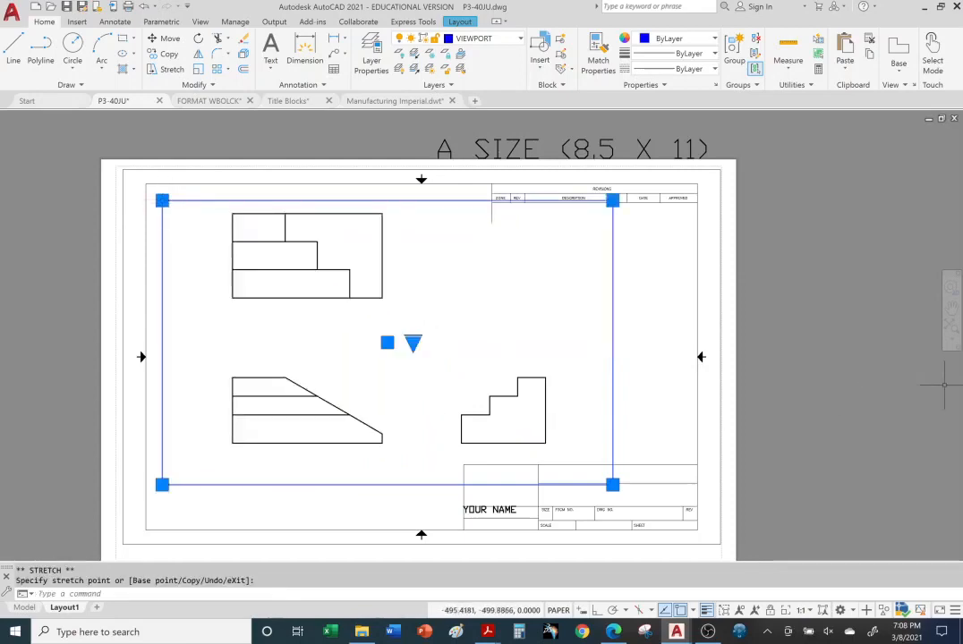
key(Escape)
key(Escape)
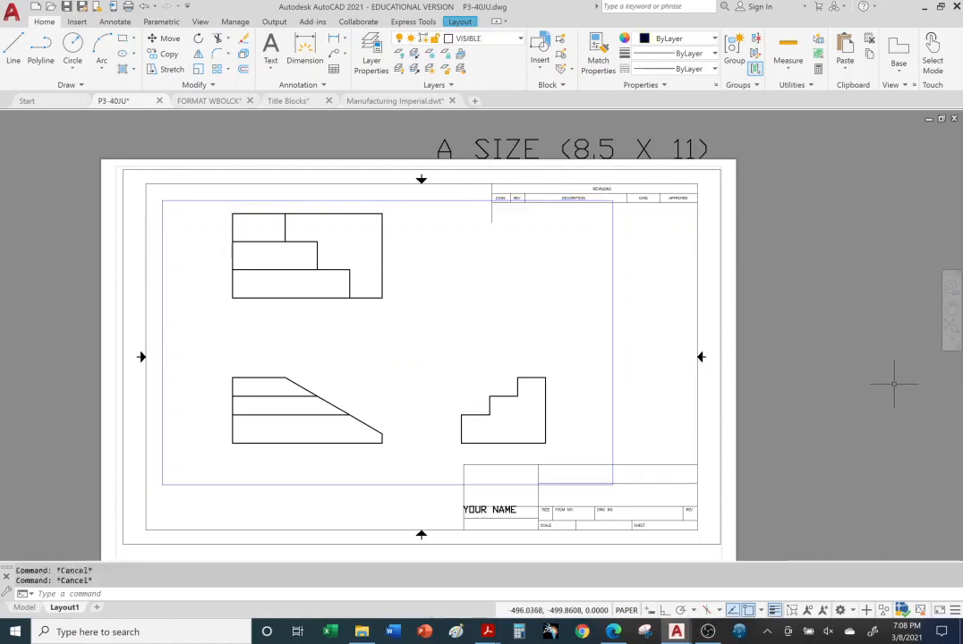
click(613, 314)
key(Delete)
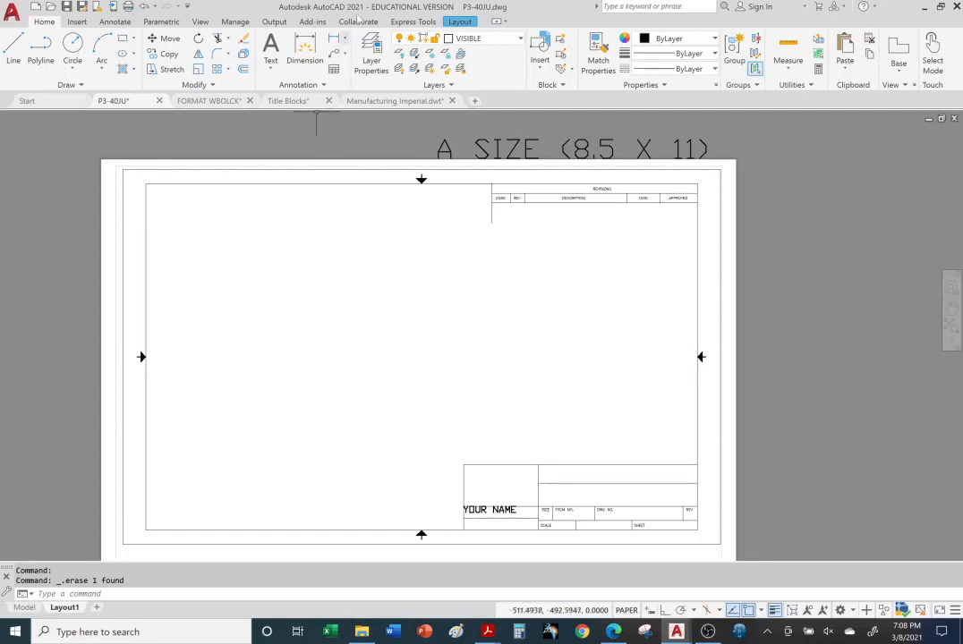
Start a polygonal viewport at the border's top-left, notching under the revisions table to the right edge
click(459, 23)
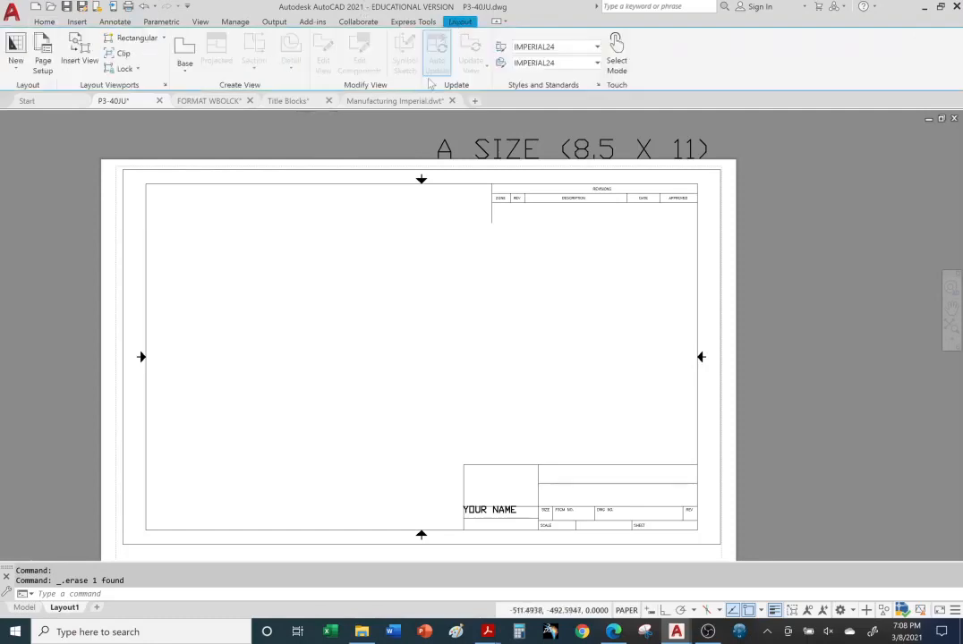
click(163, 39)
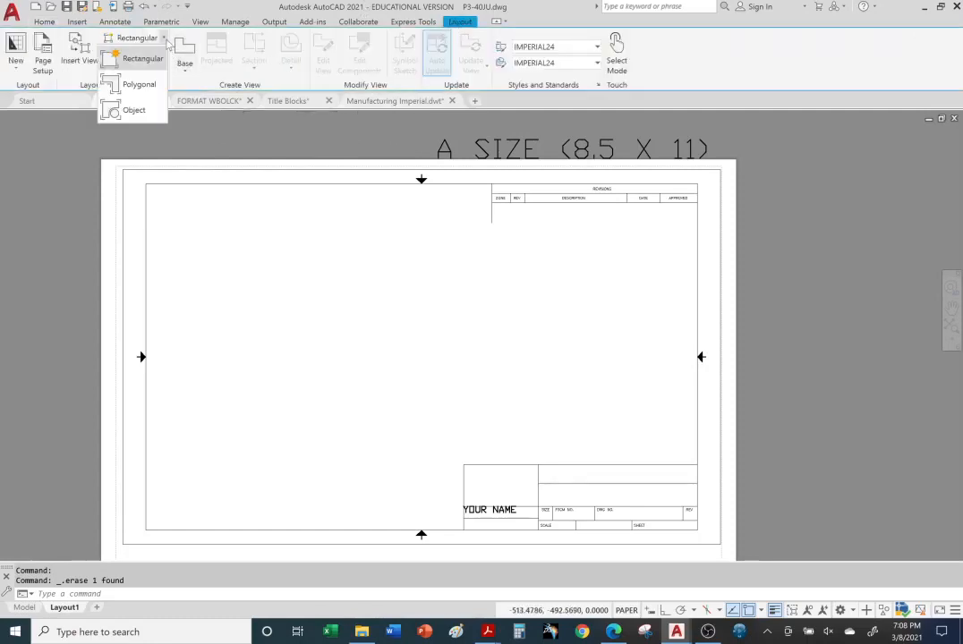
click(140, 84)
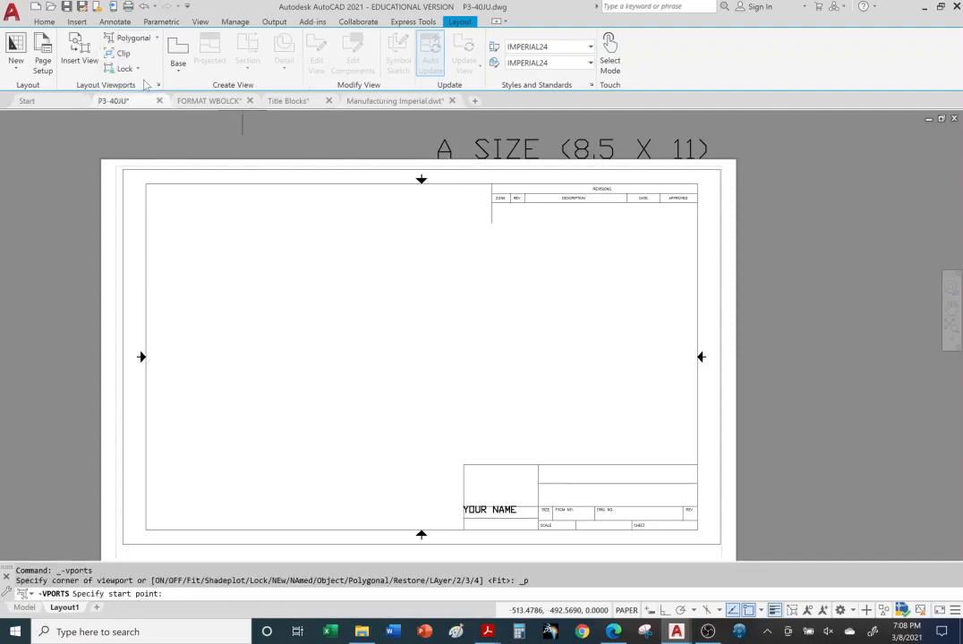
click(147, 185)
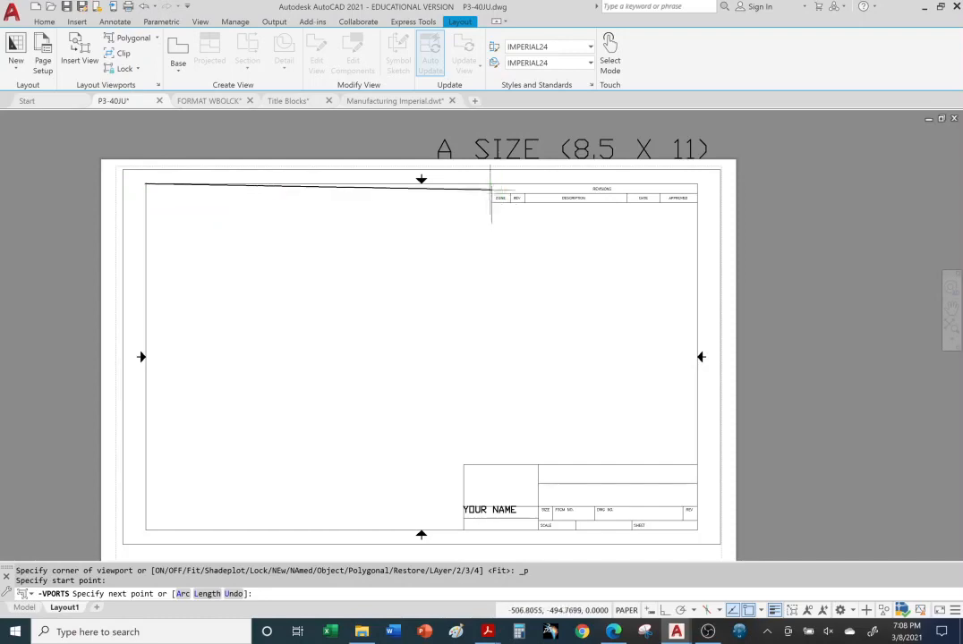
click(492, 184)
click(491, 204)
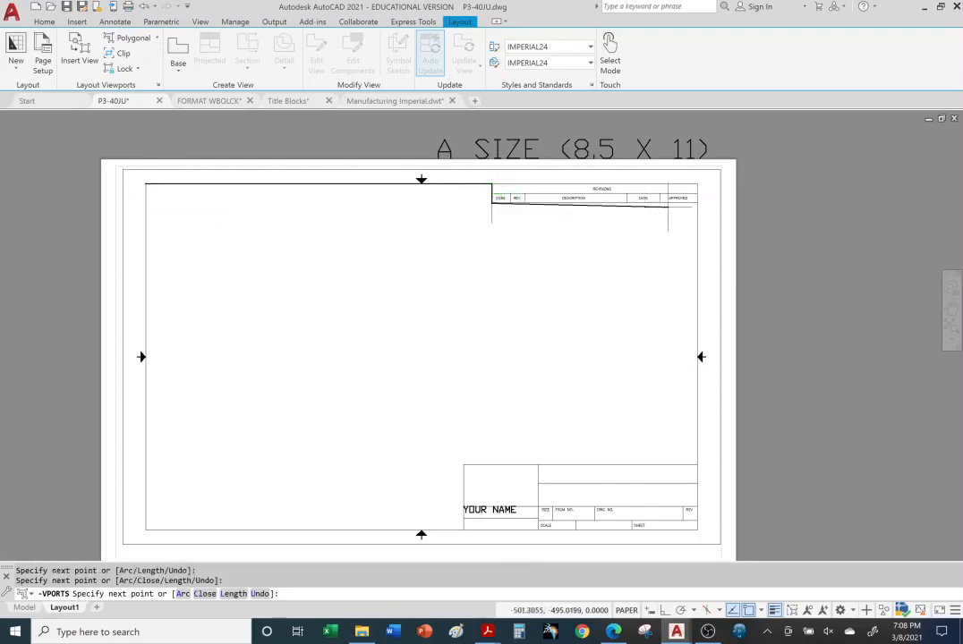
click(697, 203)
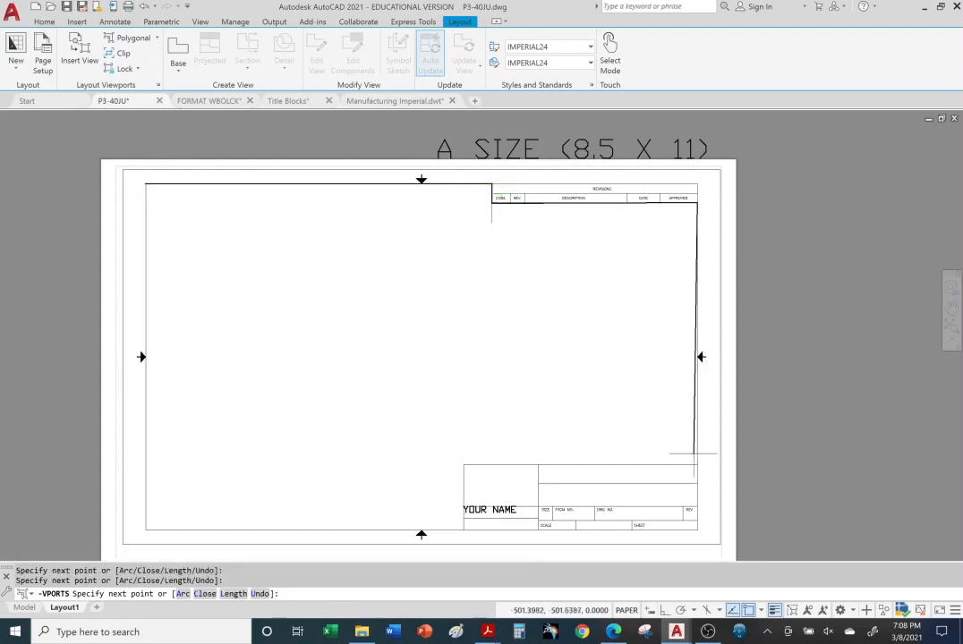
Continue the outline down, around the title block, along the bottom border and back to the start
click(698, 465)
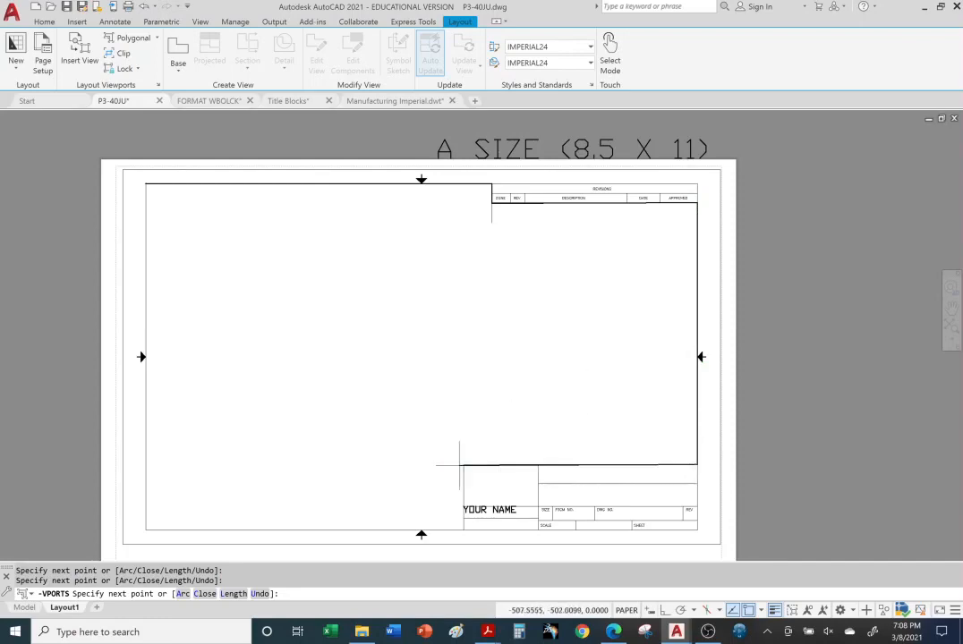
click(463, 465)
click(463, 529)
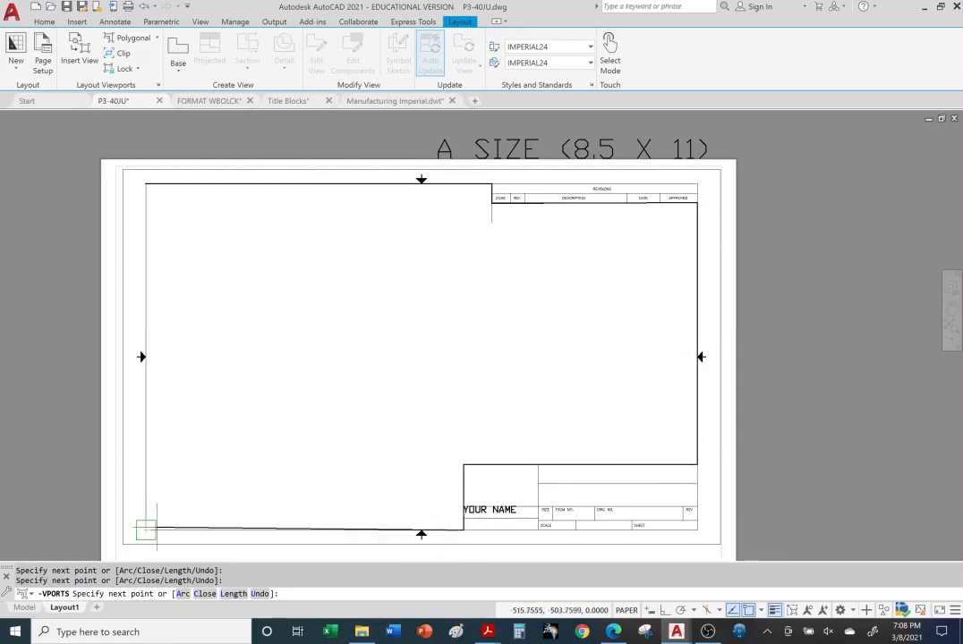
click(182, 529)
click(146, 184)
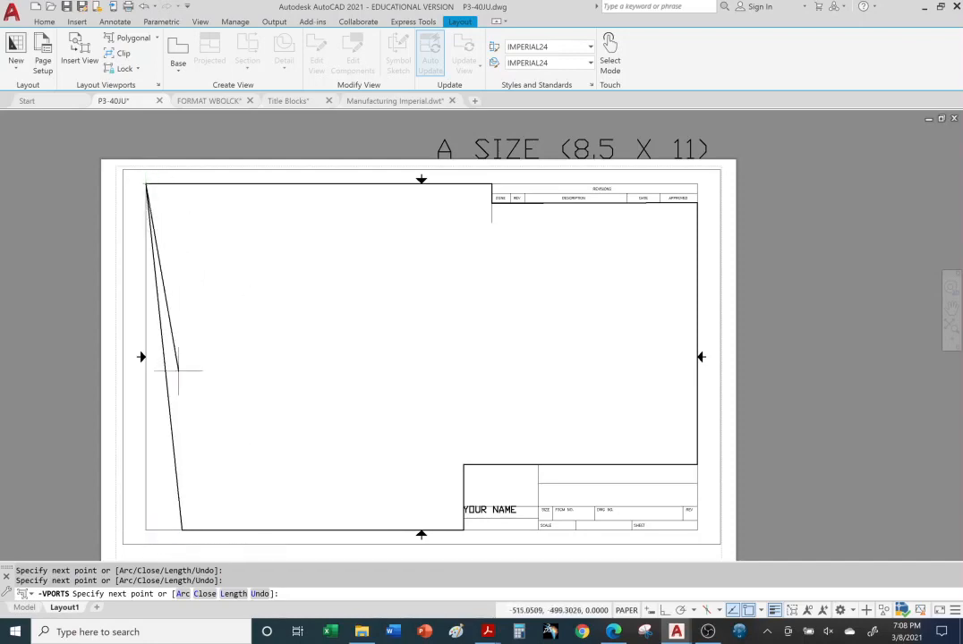
right_click(47, 298)
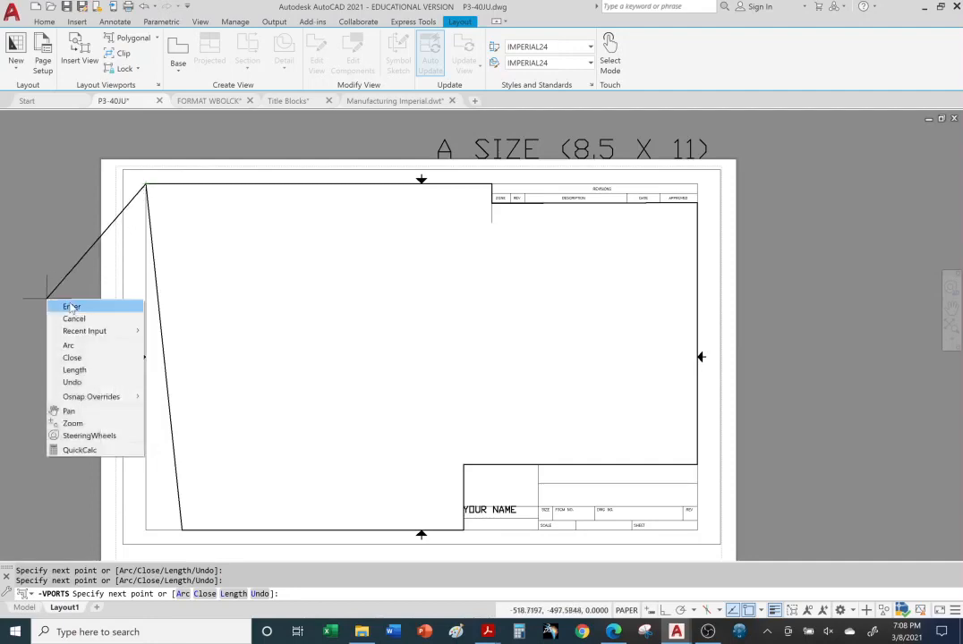
Close the polygonal viewport, set it to 1:1 and pan the views left, clear of the title block
click(71, 307)
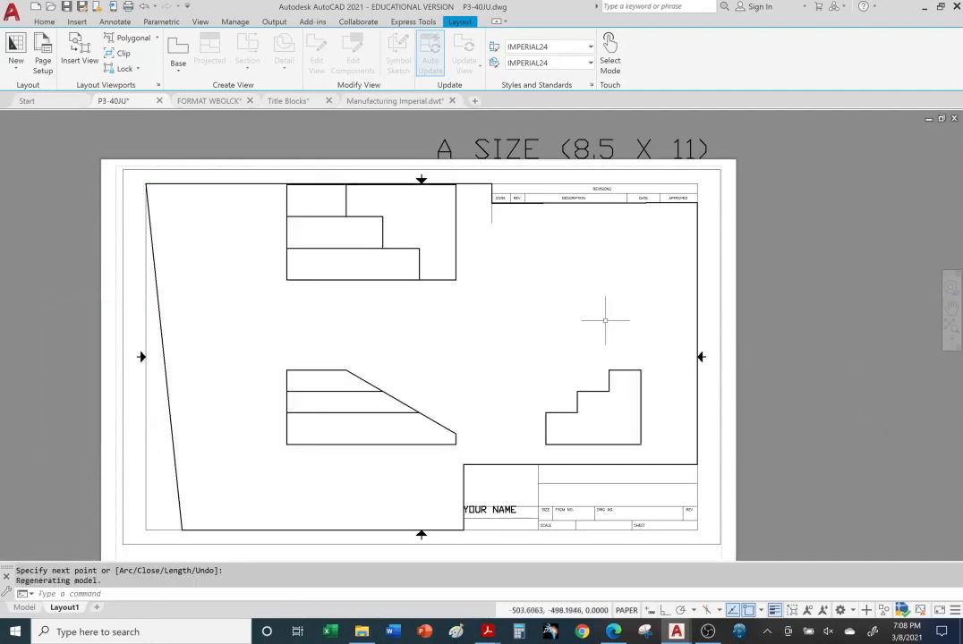
double_click(537, 322)
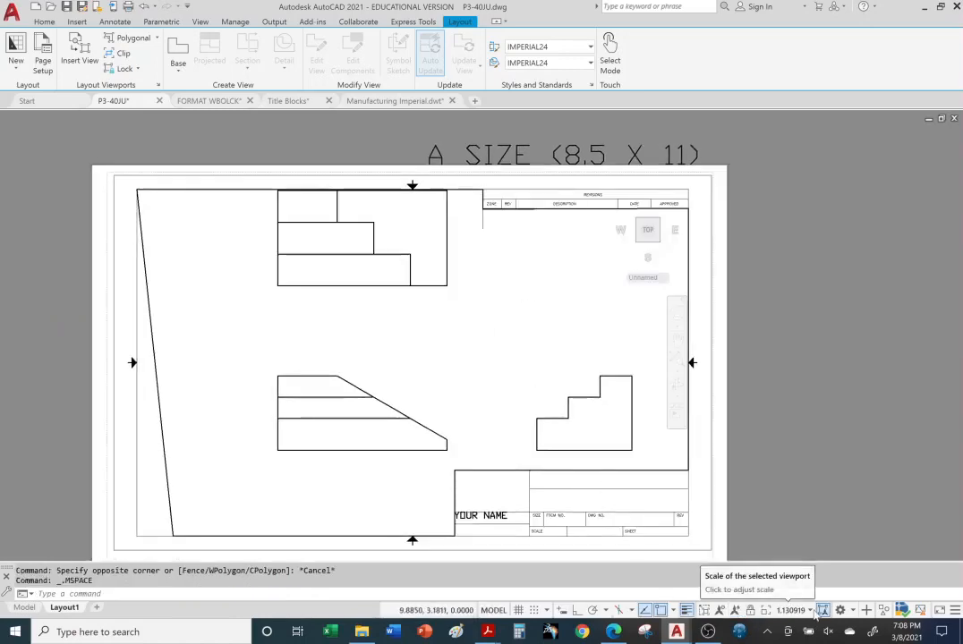
click(810, 611)
click(707, 239)
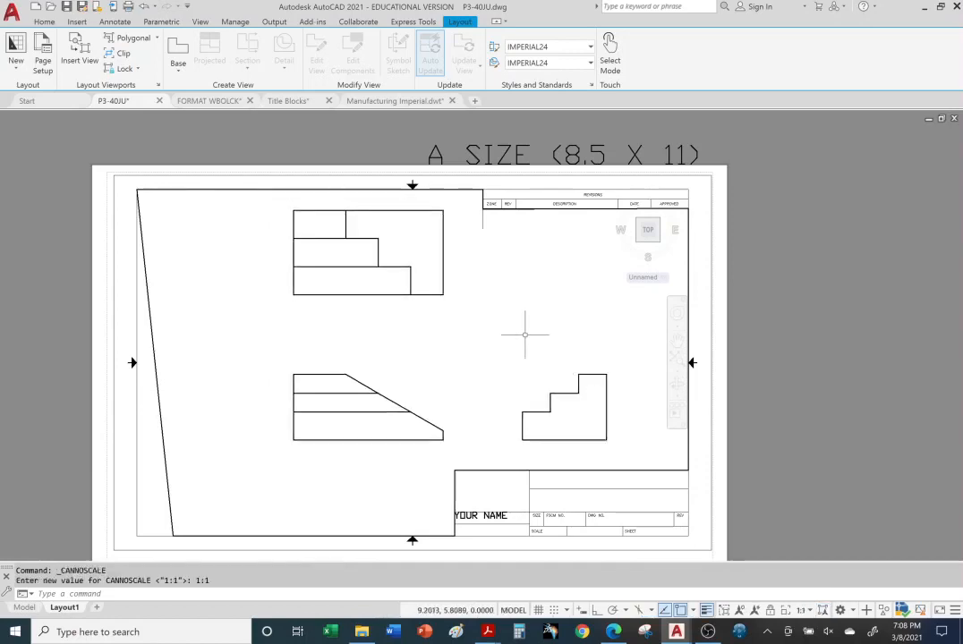
middle_drag(488, 311, 427, 319)
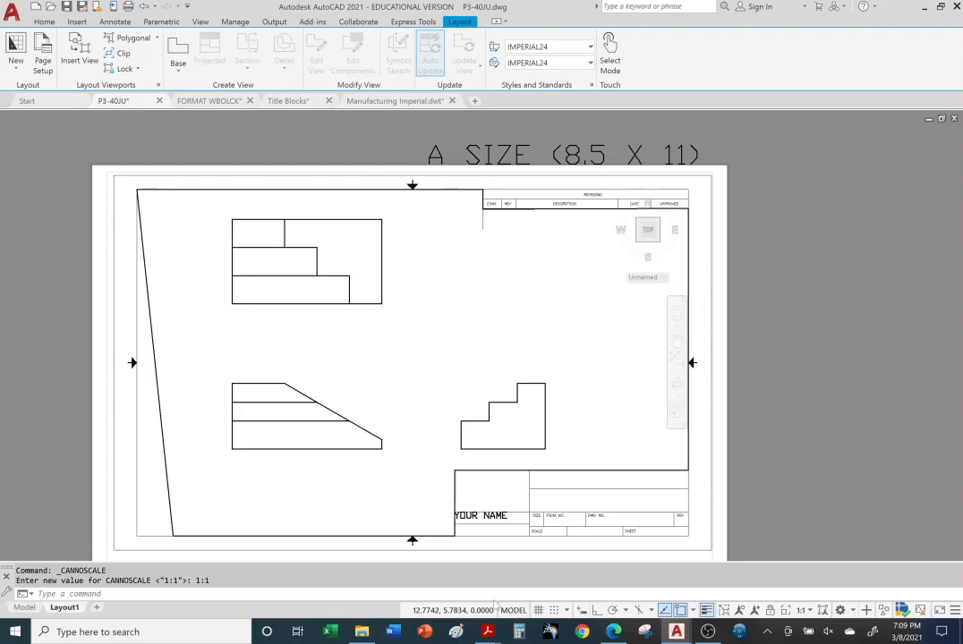
click(510, 609)
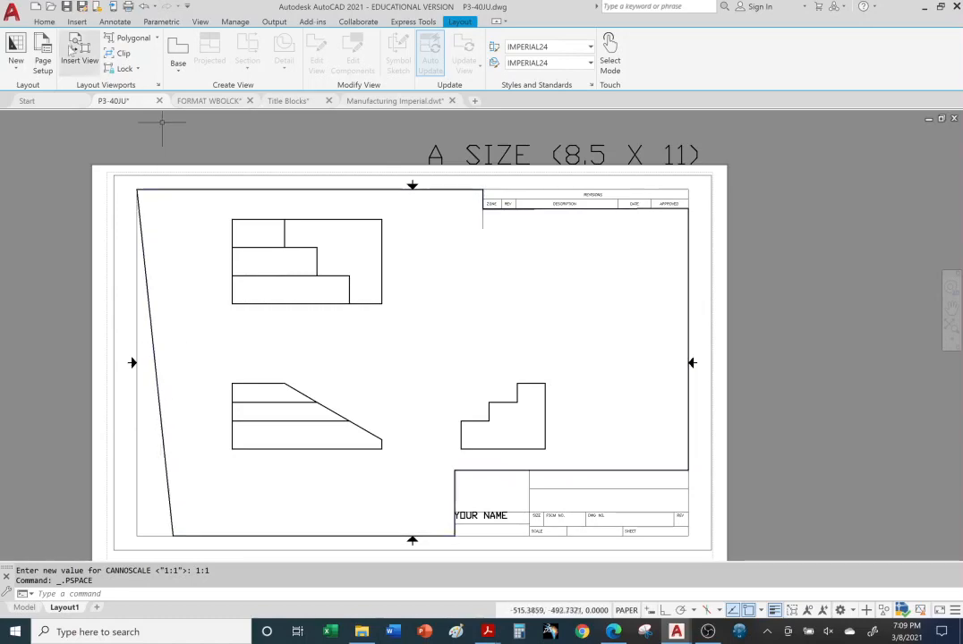
click(52, 21)
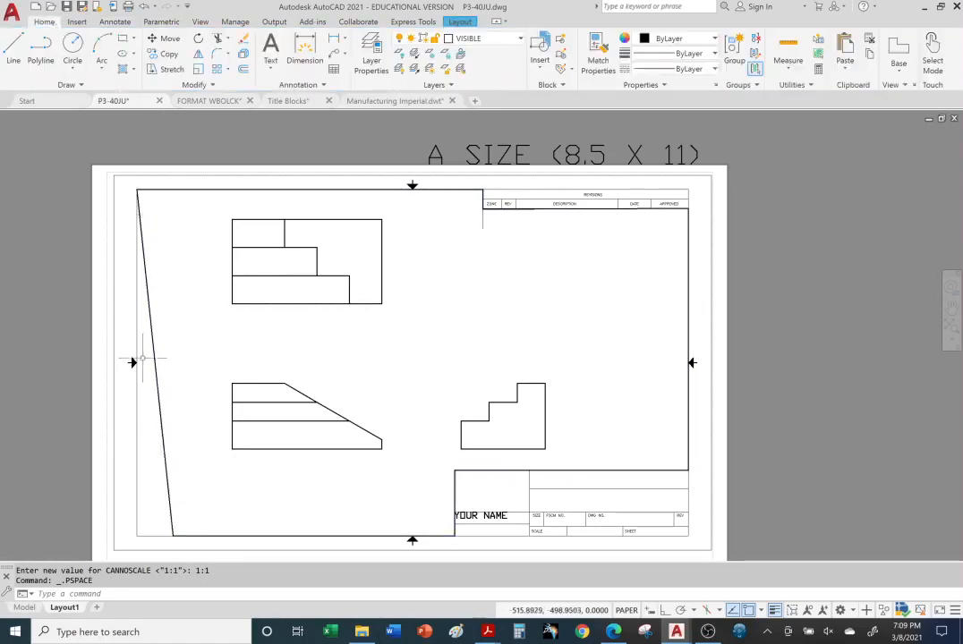
Put the irregular viewport on the VIEWPORT layer
click(158, 377)
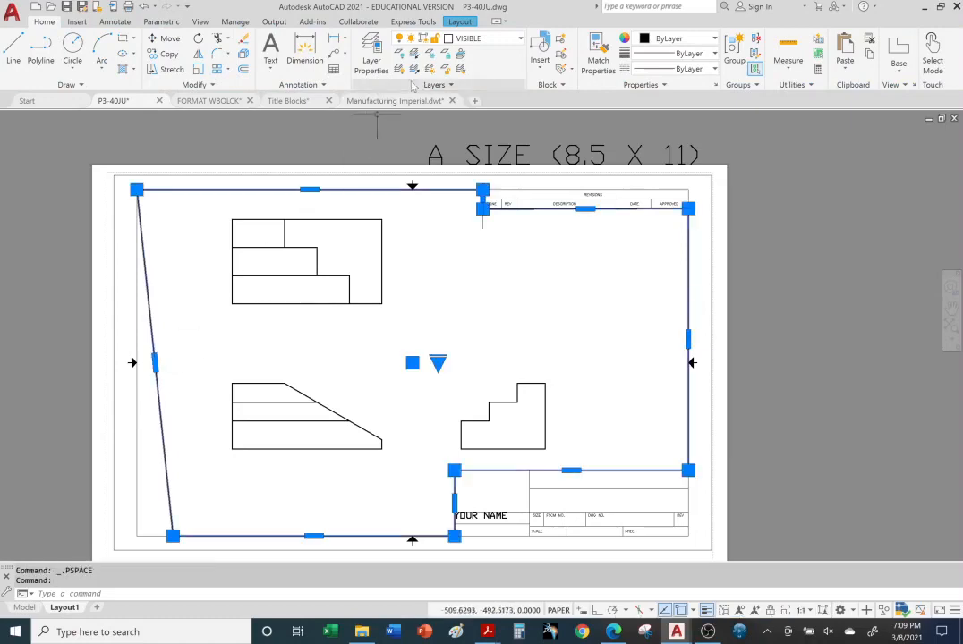
click(519, 39)
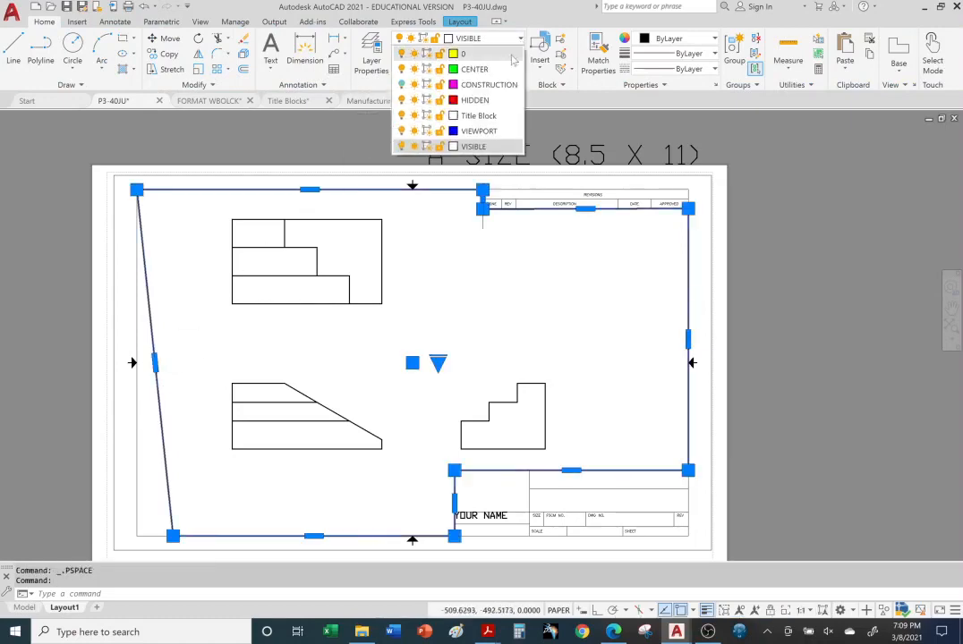
click(483, 133)
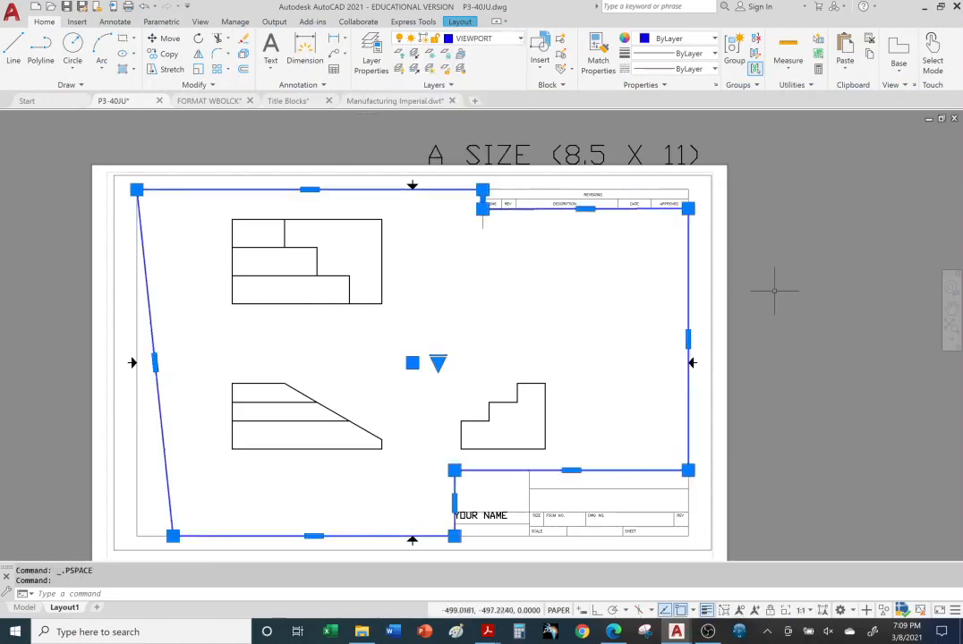
key(Escape)
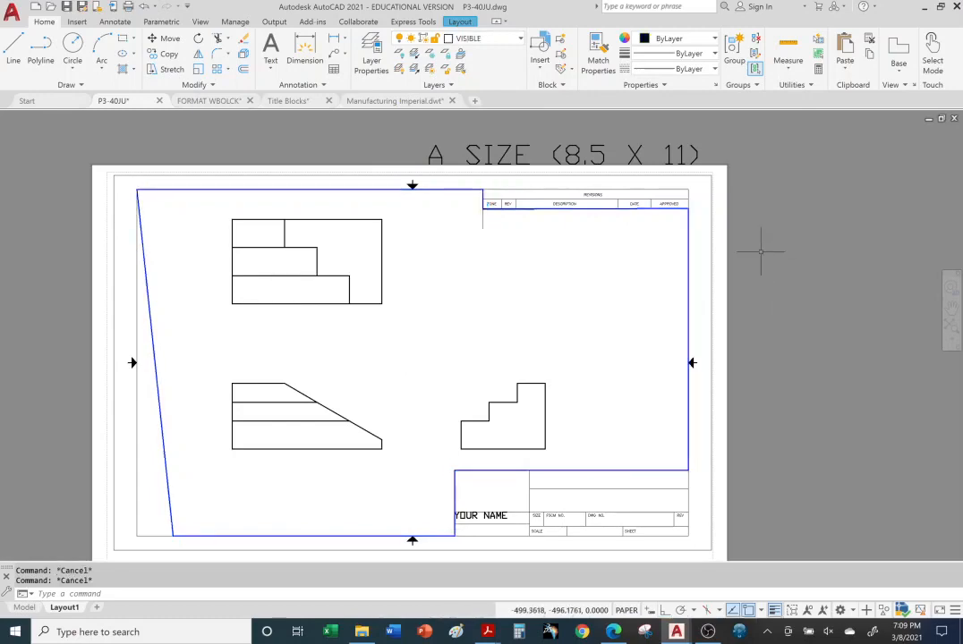
Drag the viewport's lower-left grip so its left edge runs vertical
click(169, 510)
click(173, 537)
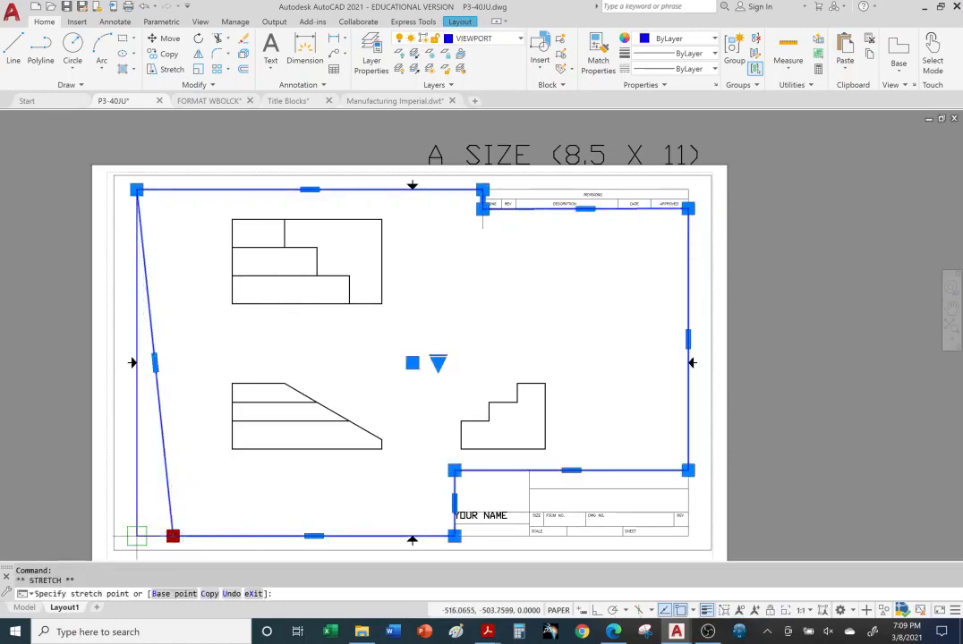
click(136, 536)
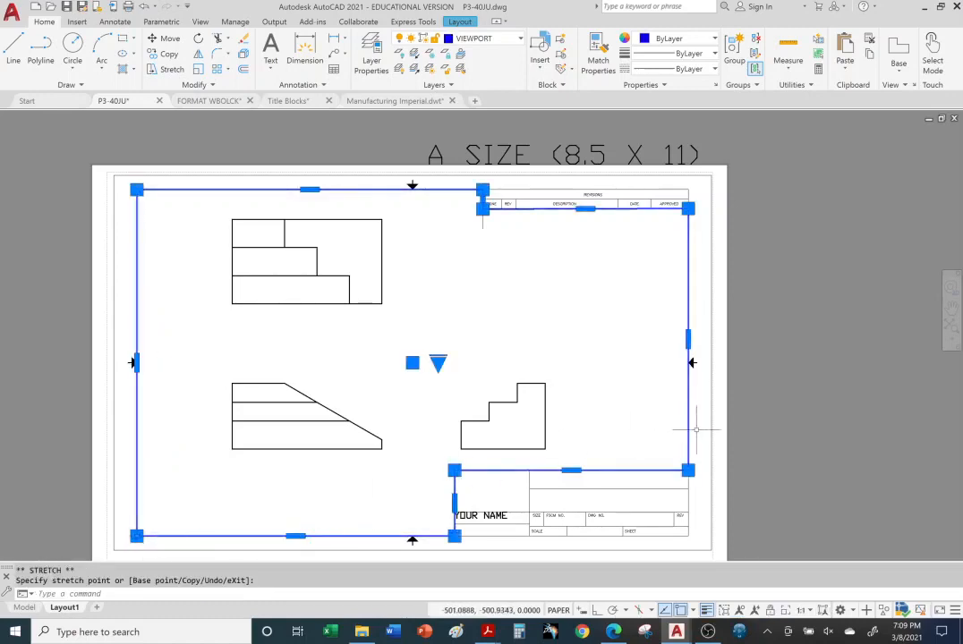
key(Escape)
key(Escape)
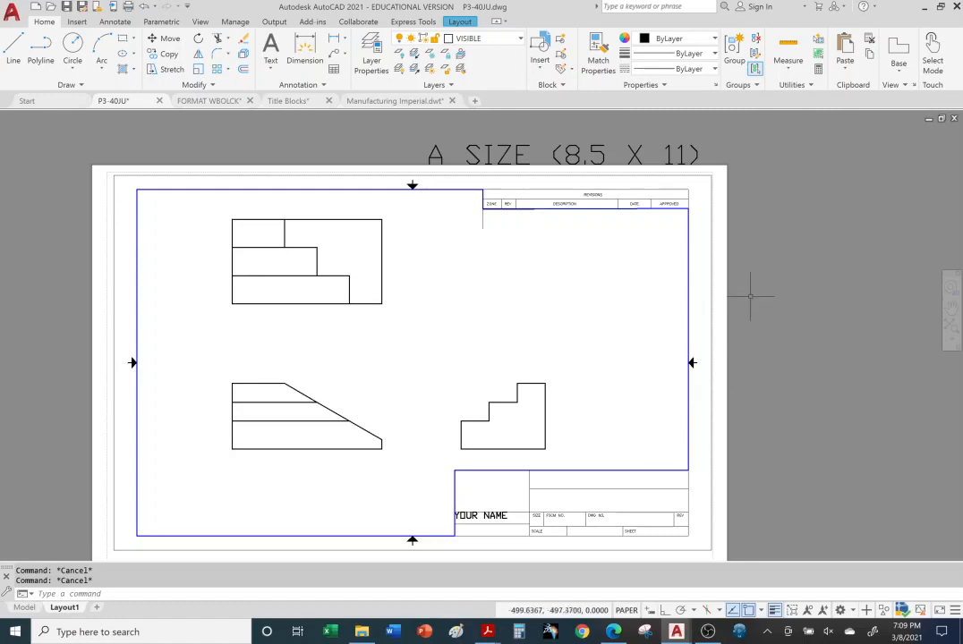
Turn off the VIEWPORT layer to hide the viewport border
click(519, 40)
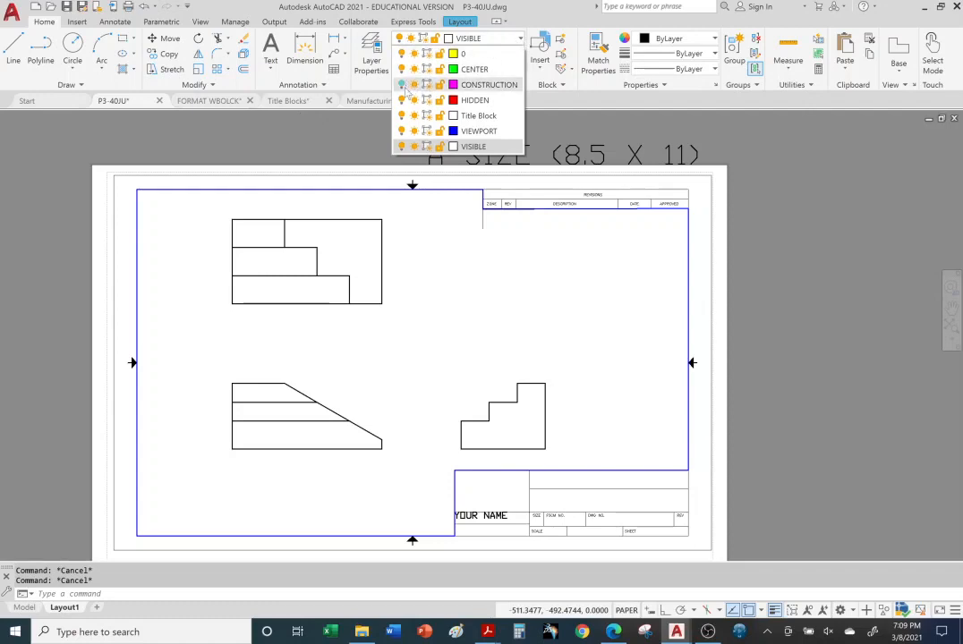
click(402, 131)
click(799, 269)
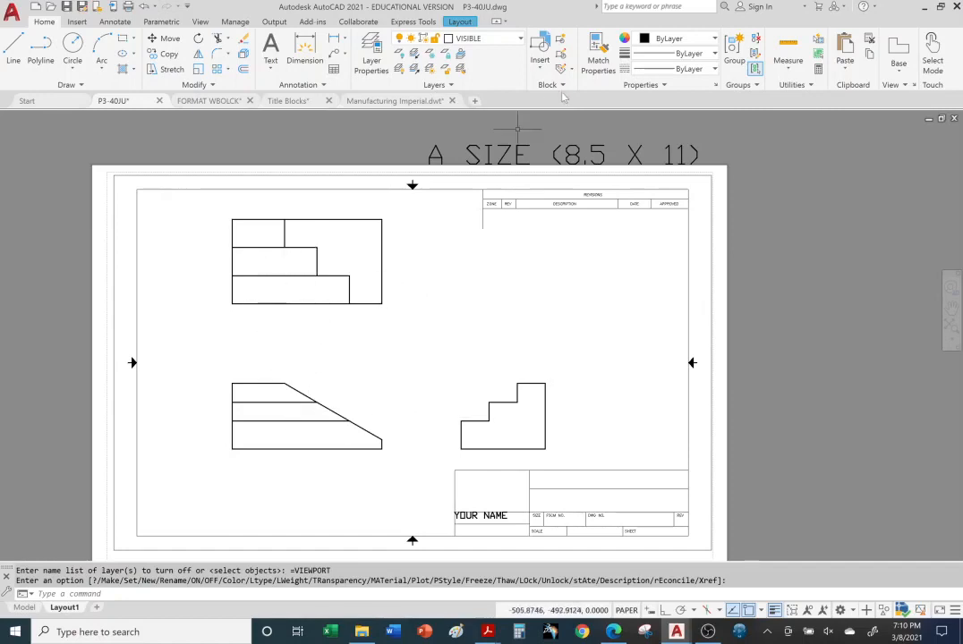
Turn off the current VISIBLE layer, confirming the warning, and switch to the Model tab
click(518, 40)
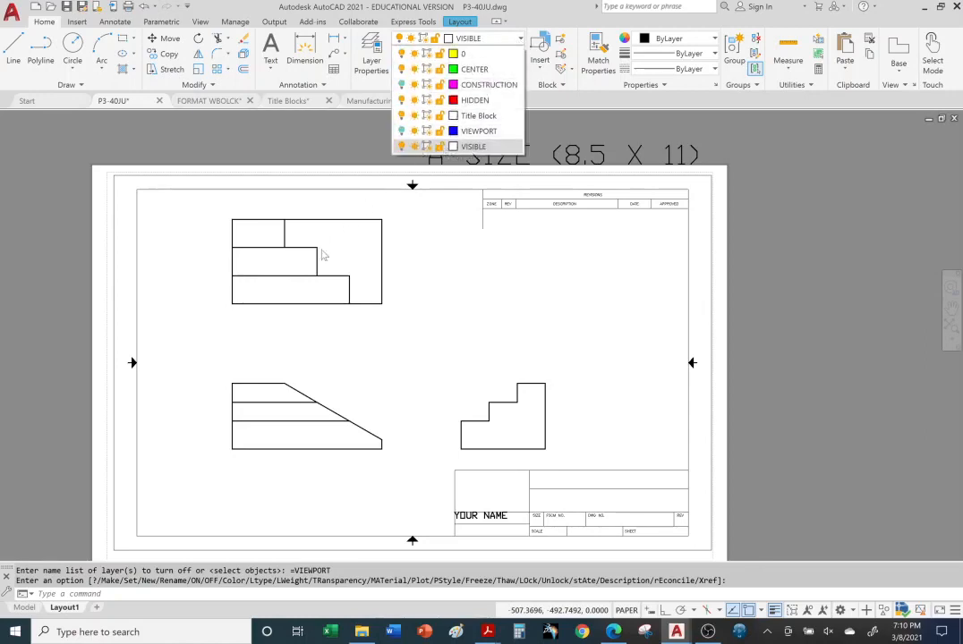
click(401, 147)
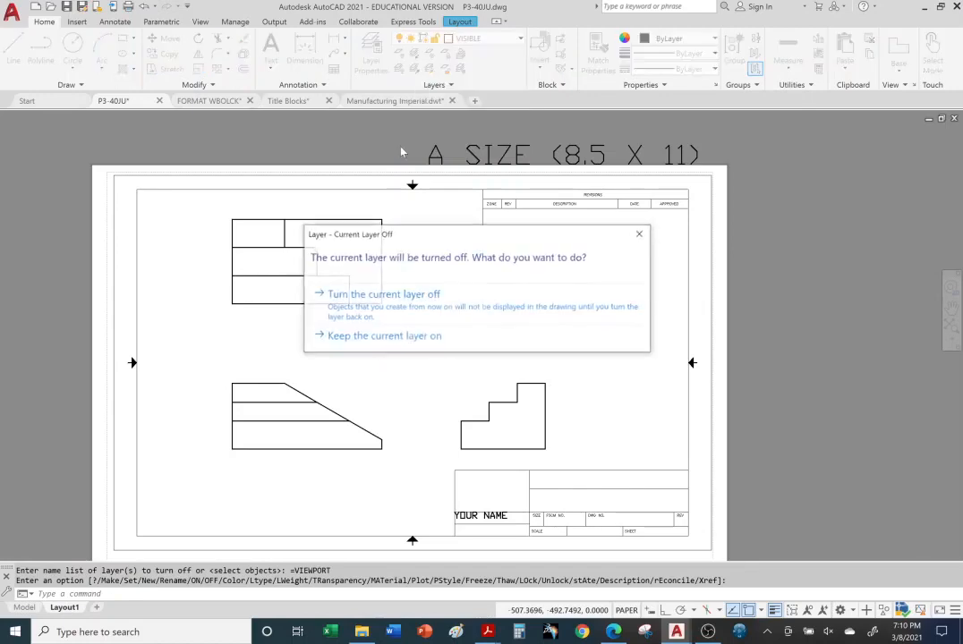
click(381, 307)
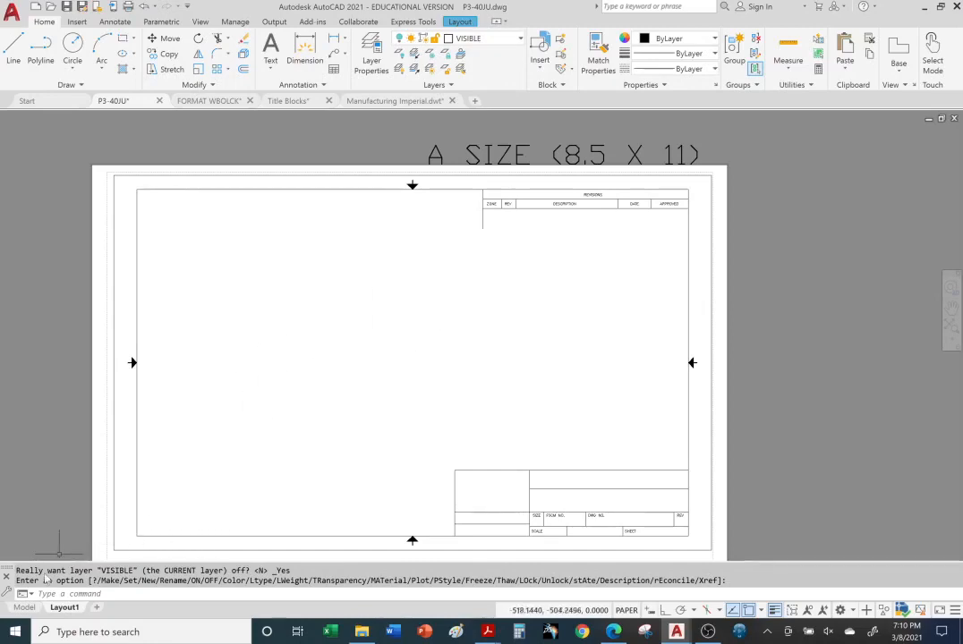
click(23, 608)
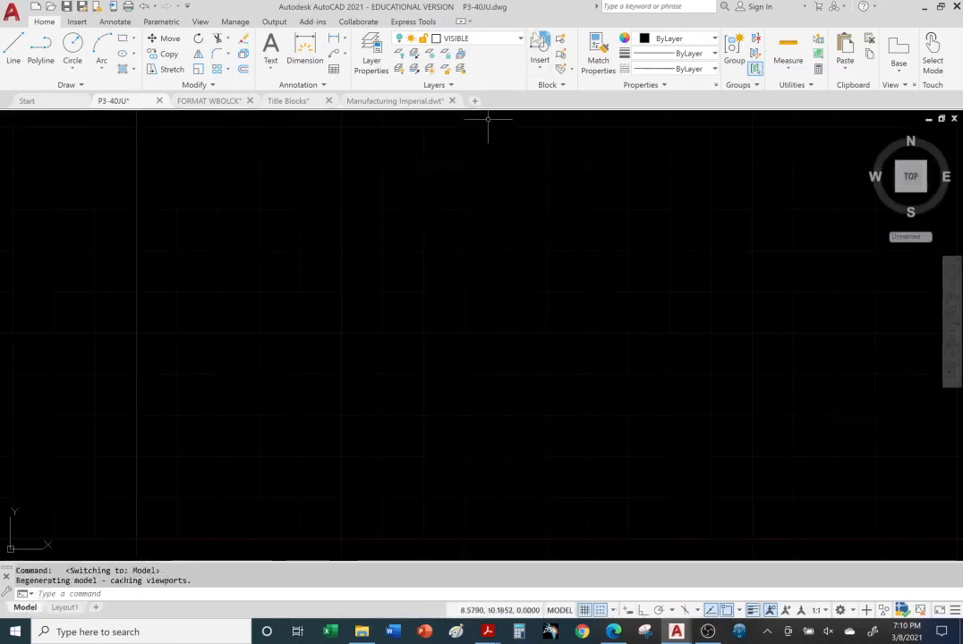
Switch the VISIBLE layer's lightbulb back on and go back to the Layout1 tab
click(517, 39)
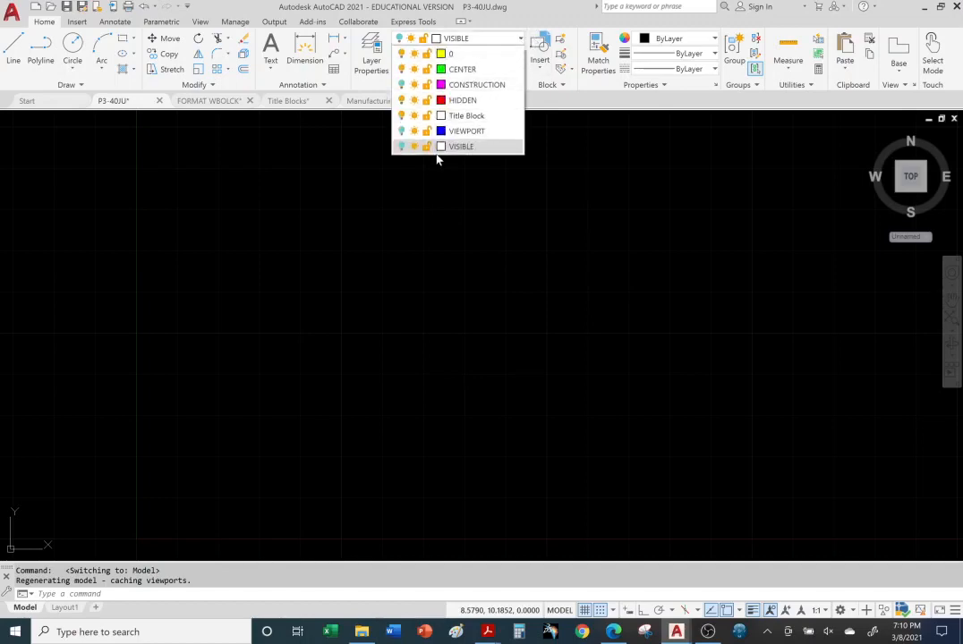
click(401, 147)
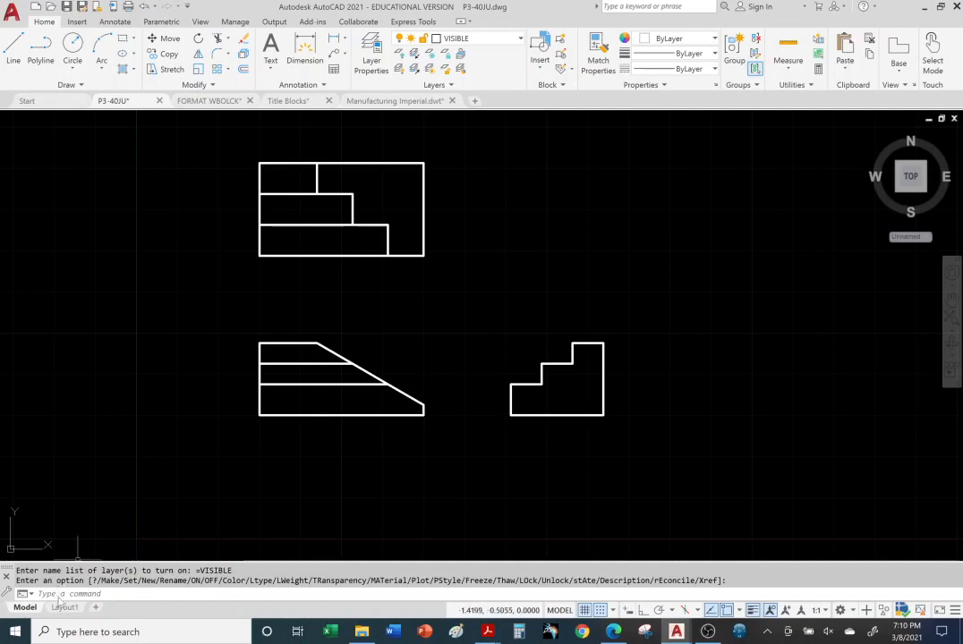
click(64, 606)
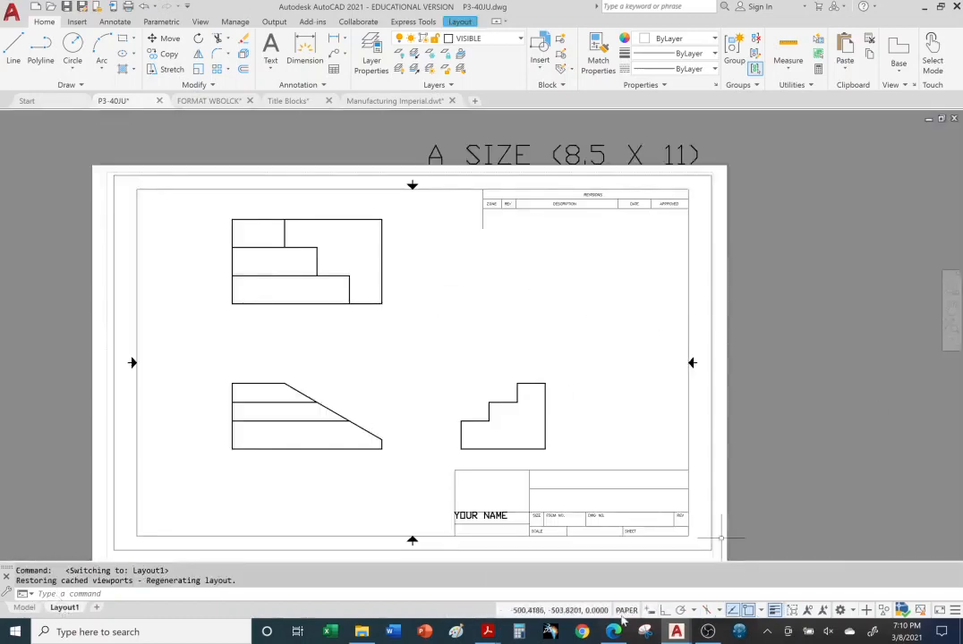
mouse_move(485, 634)
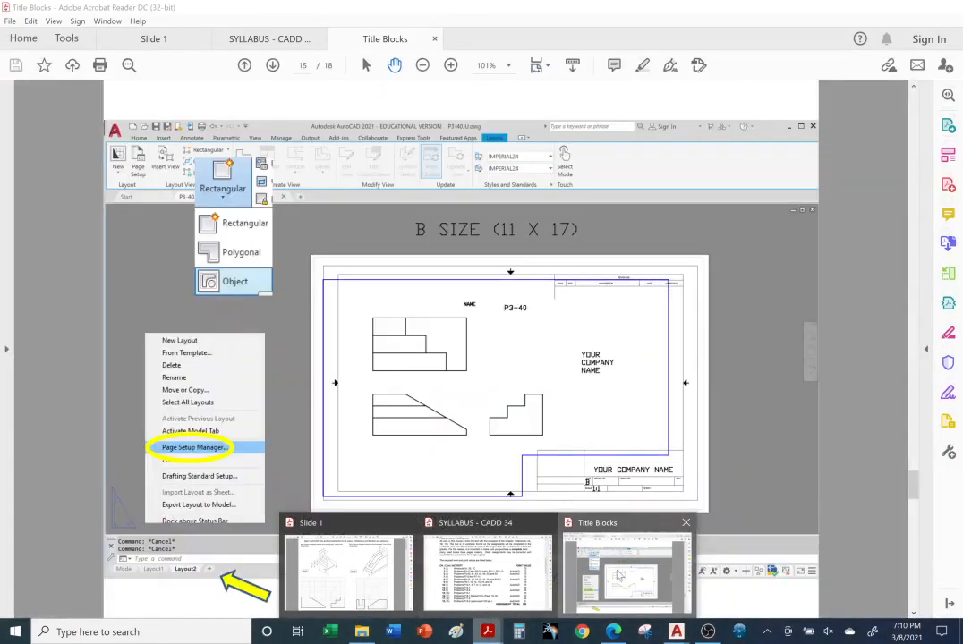
Bring up the Title Blocks PDF and page through pages 15–17
click(626, 573)
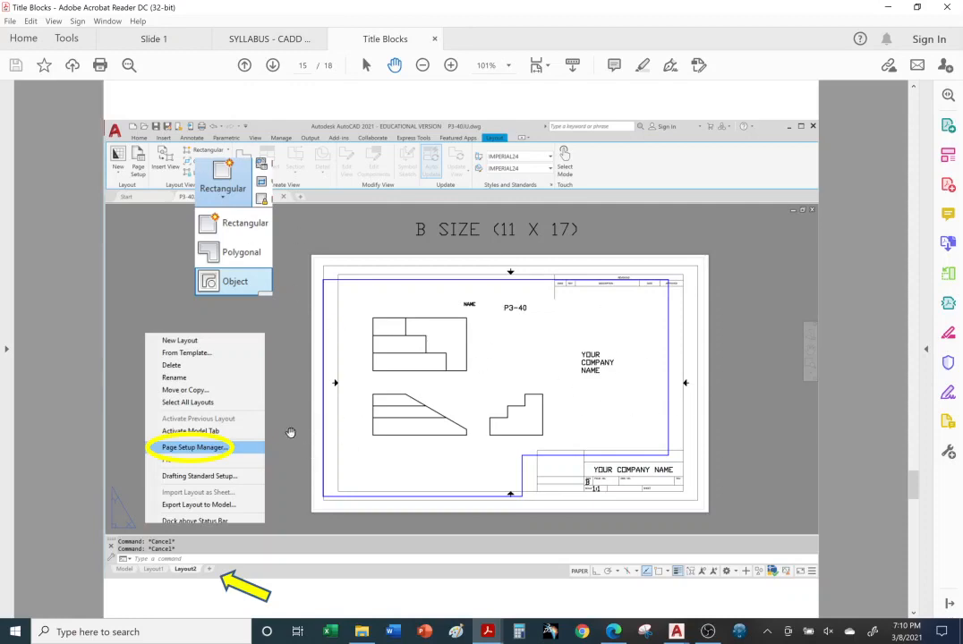
scroll(271, 431, down, 1)
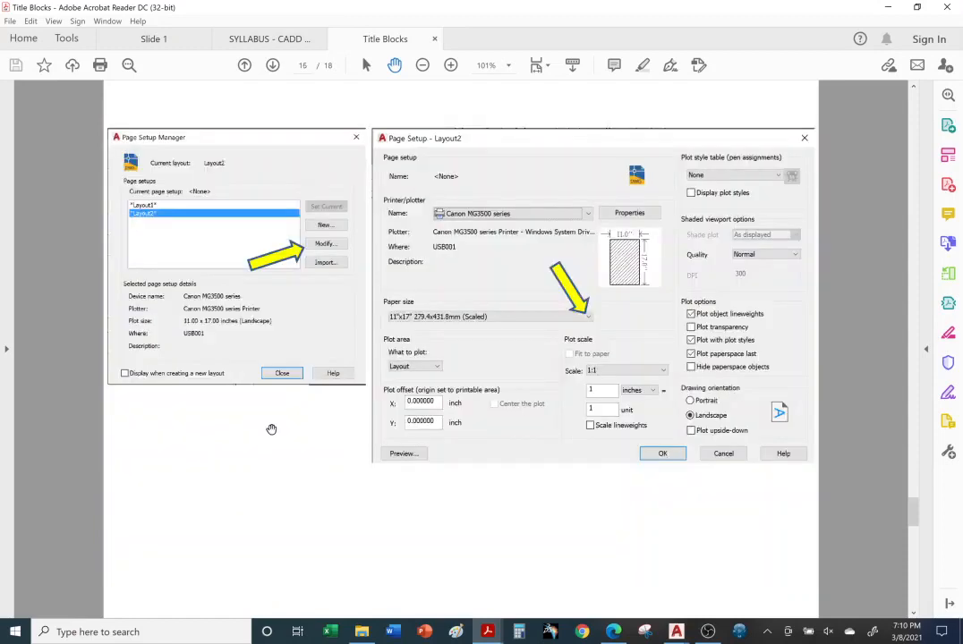
scroll(333, 351, up, 1)
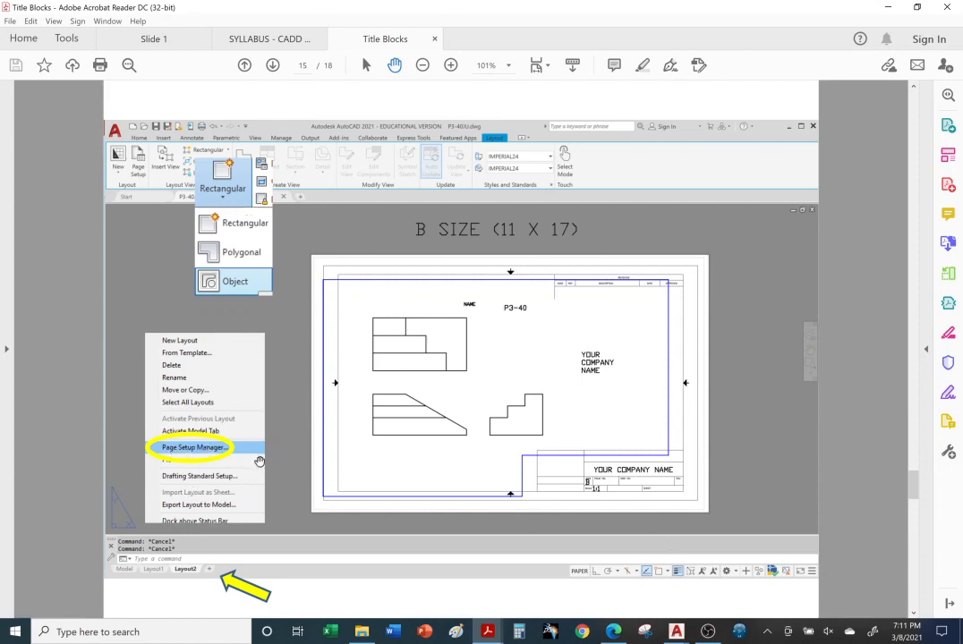
scroll(501, 458, down, 1)
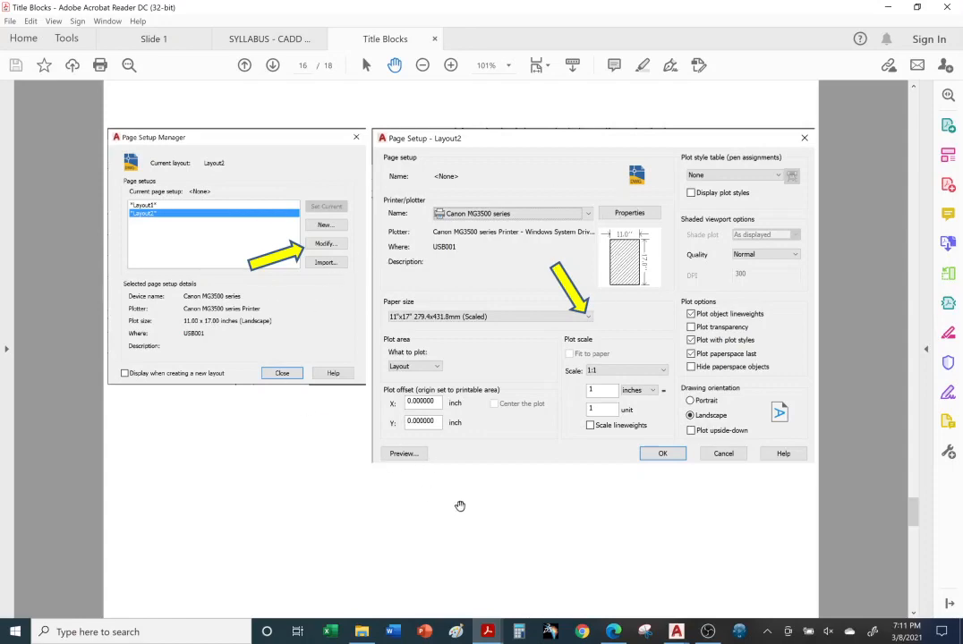
scroll(460, 506, down, 1)
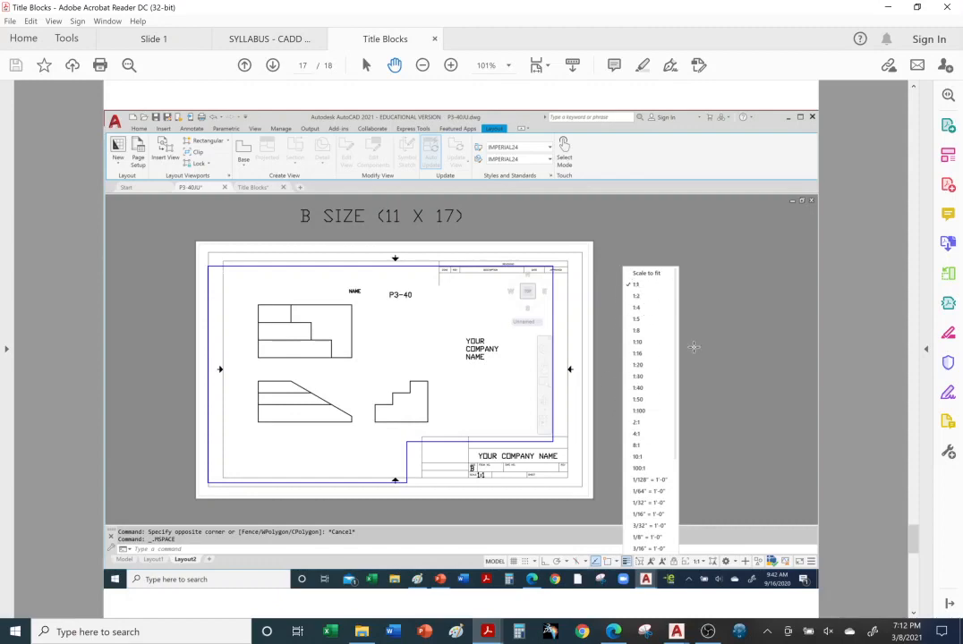
Scroll ahead to page 18 of Title Blocks, then back to the Ch.4 title slide
scroll(682, 354, down, 1)
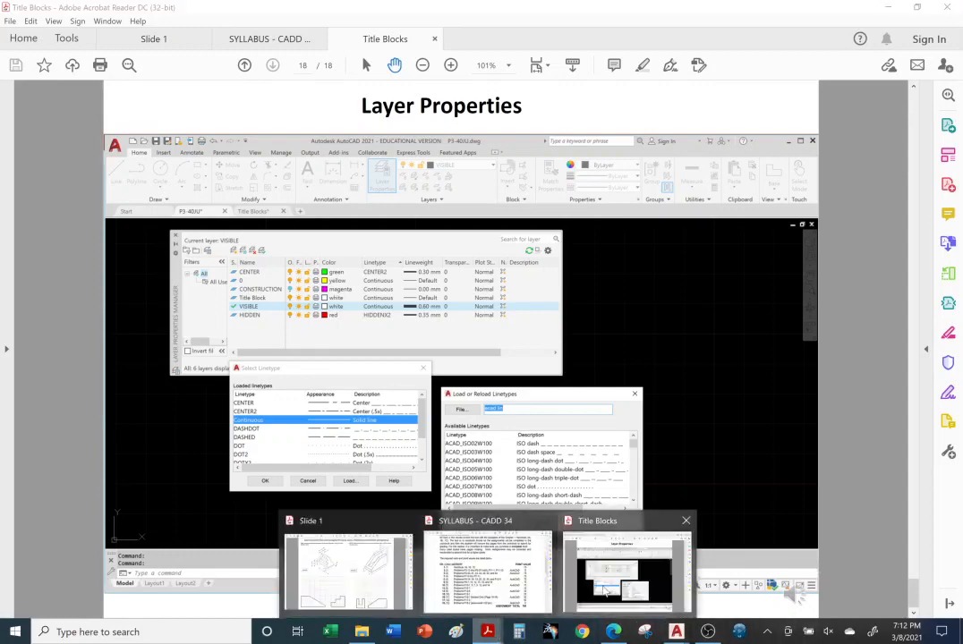
scroll(591, 399, up, 6)
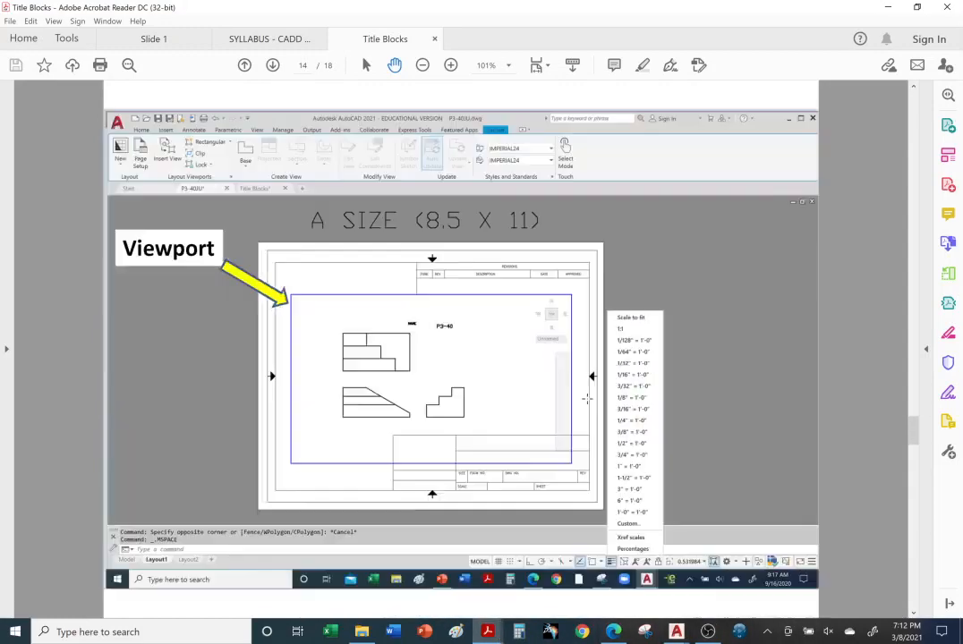
scroll(586, 399, up, 11)
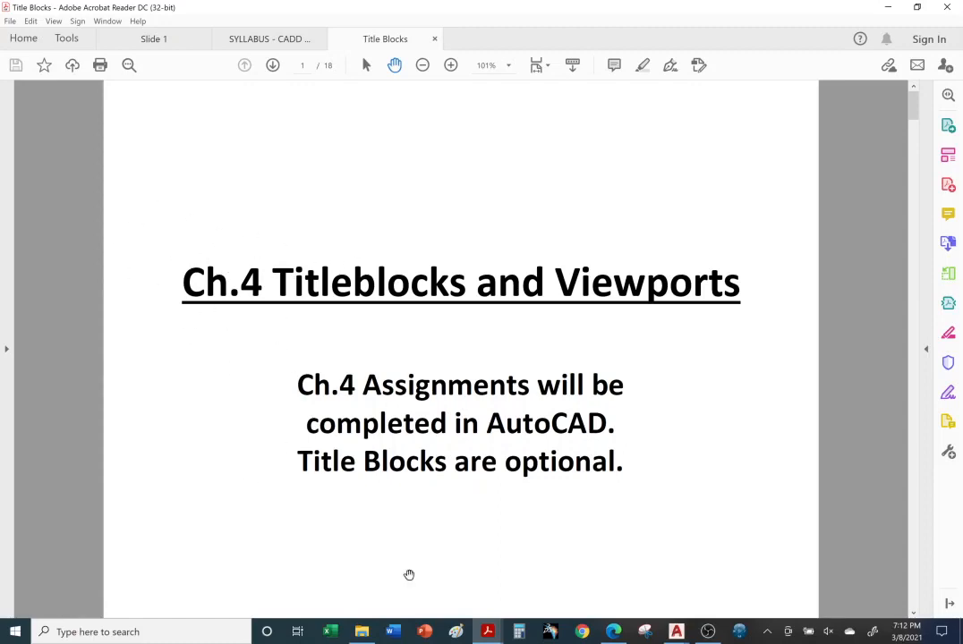
Switch to the Slide 1 PDF and scroll down to the page 5 P4-2/P4-3 solutions
mouse_move(496, 635)
click(349, 568)
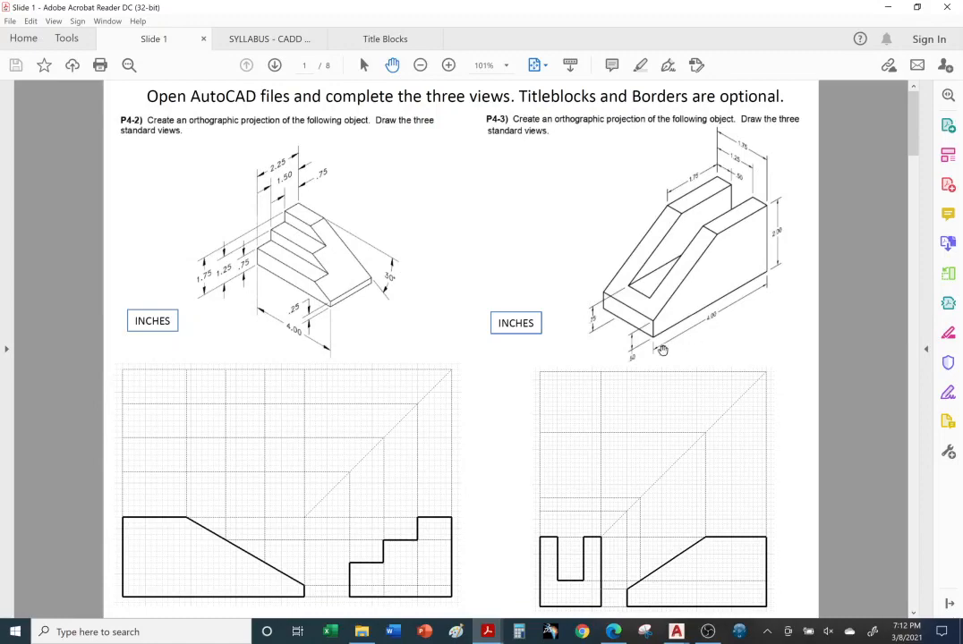
scroll(635, 365, down, 5)
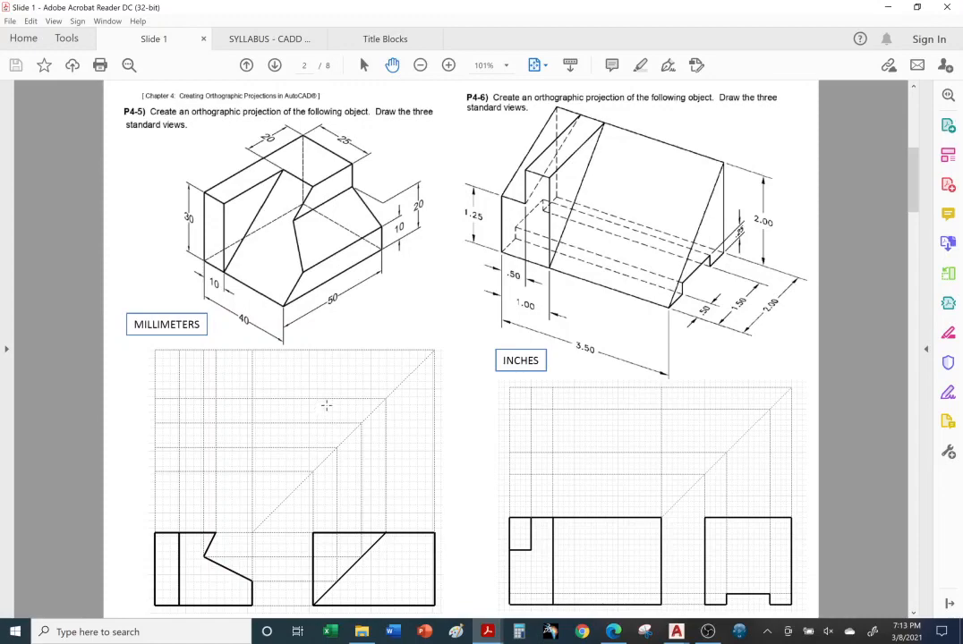
scroll(327, 406, down, 3)
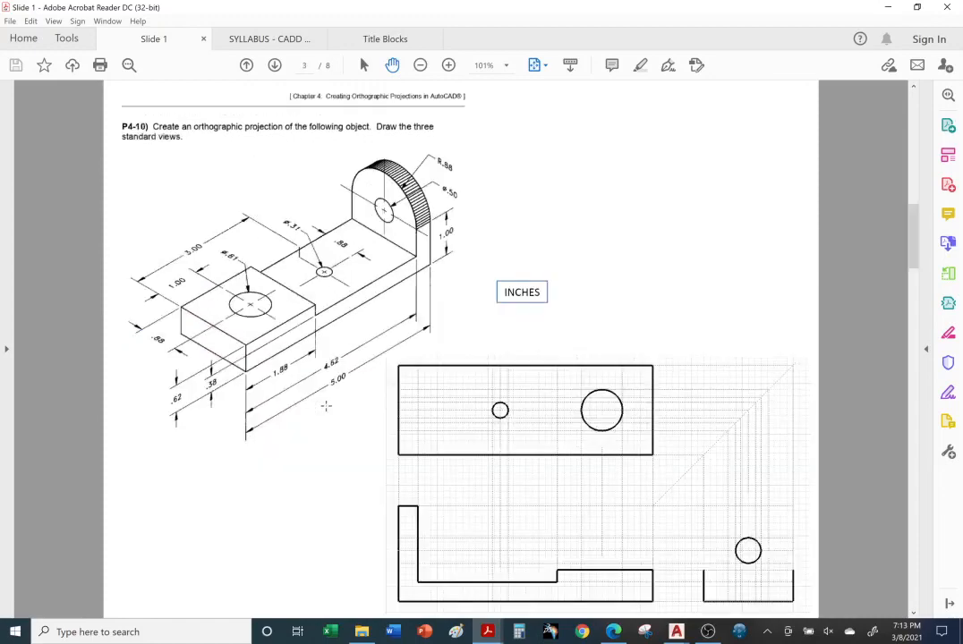
scroll(332, 406, down, 3)
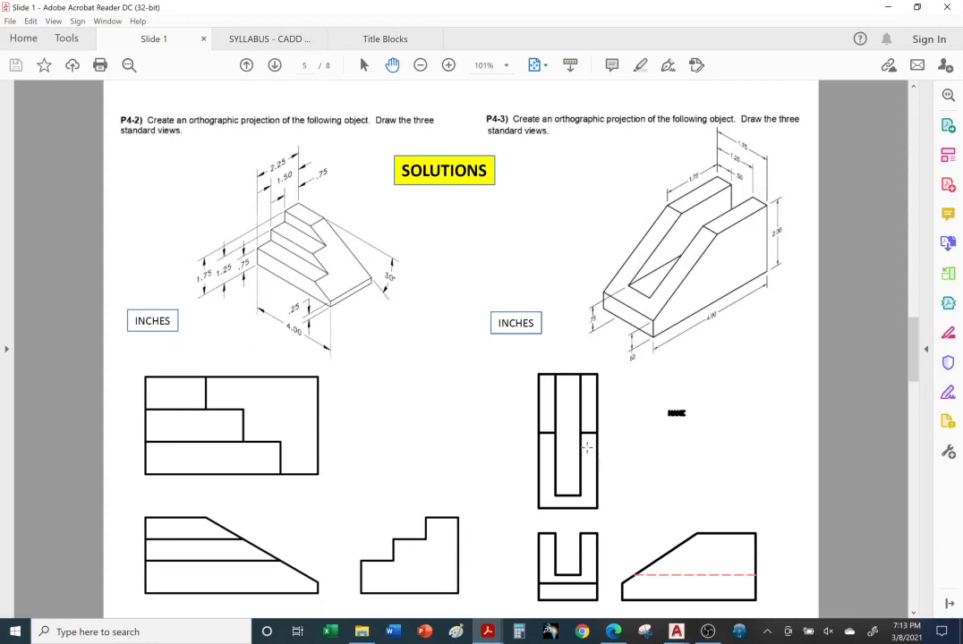
Scroll through Slide 1 solution pages 6–8, then back up to page 1
scroll(586, 446, down, 3)
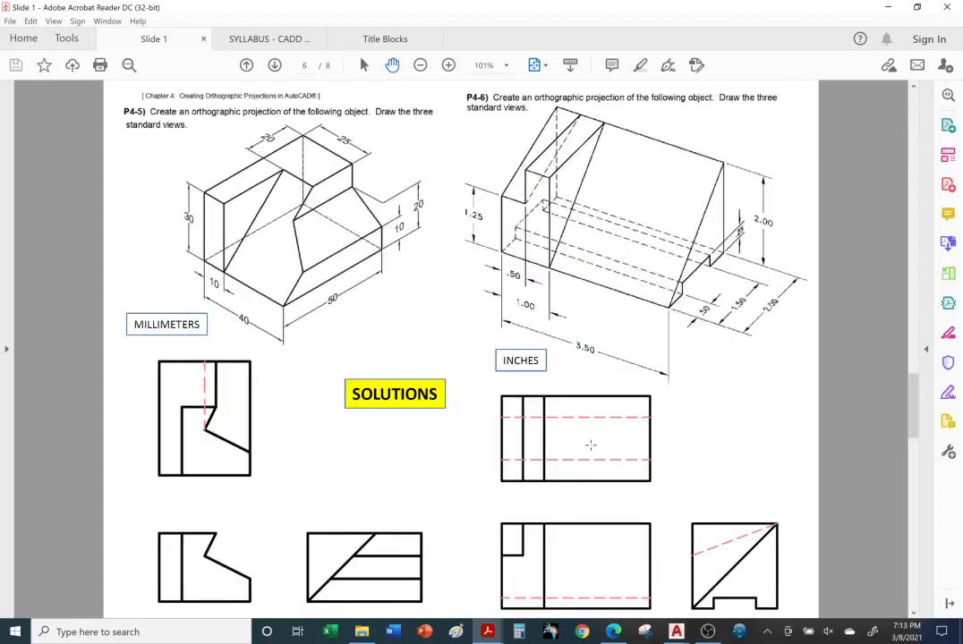
scroll(592, 444, down, 3)
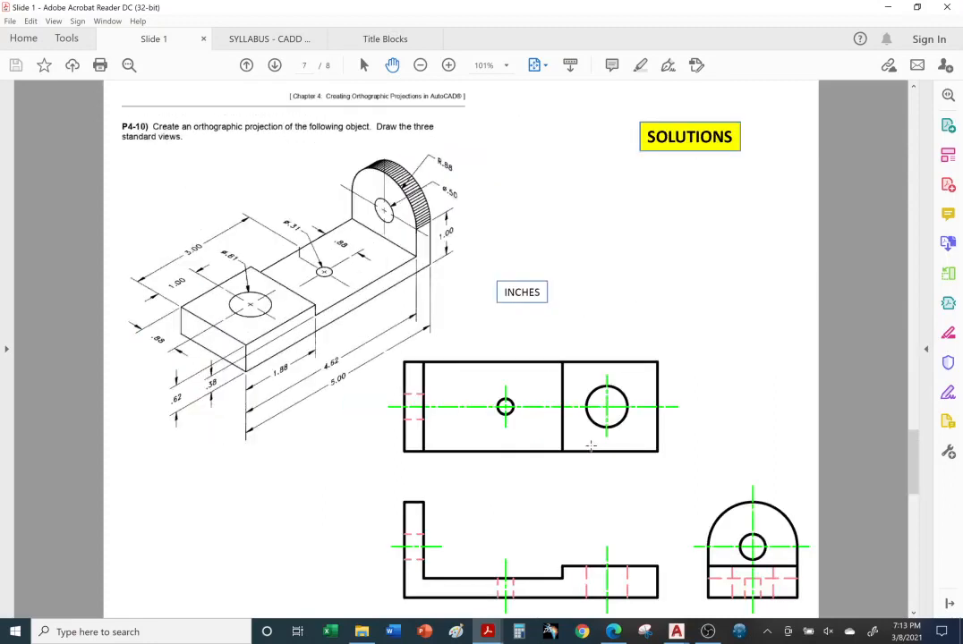
scroll(591, 445, down, 3)
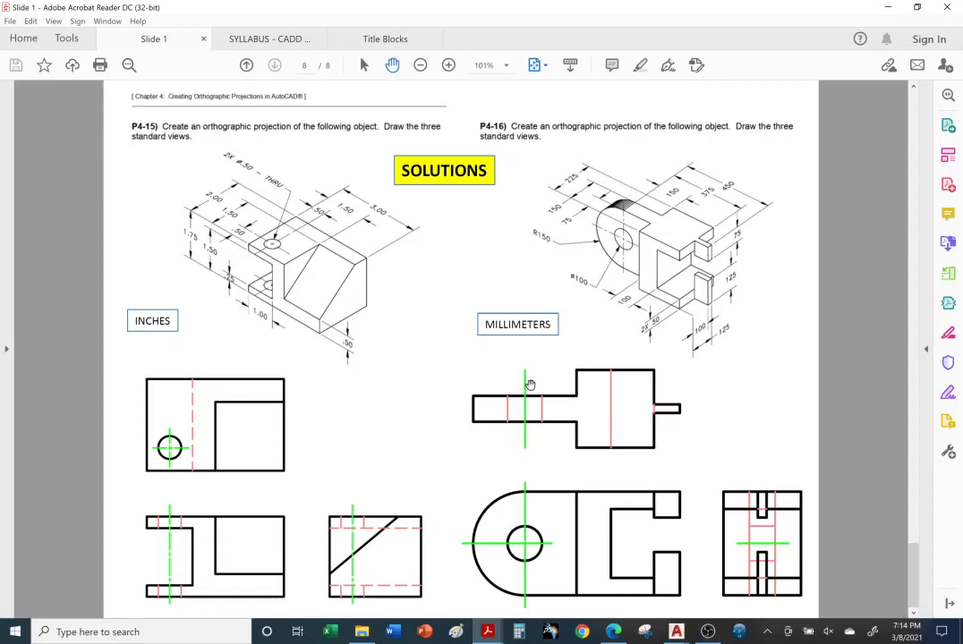
scroll(531, 385, up, 1)
scroll(530, 379, up, 3)
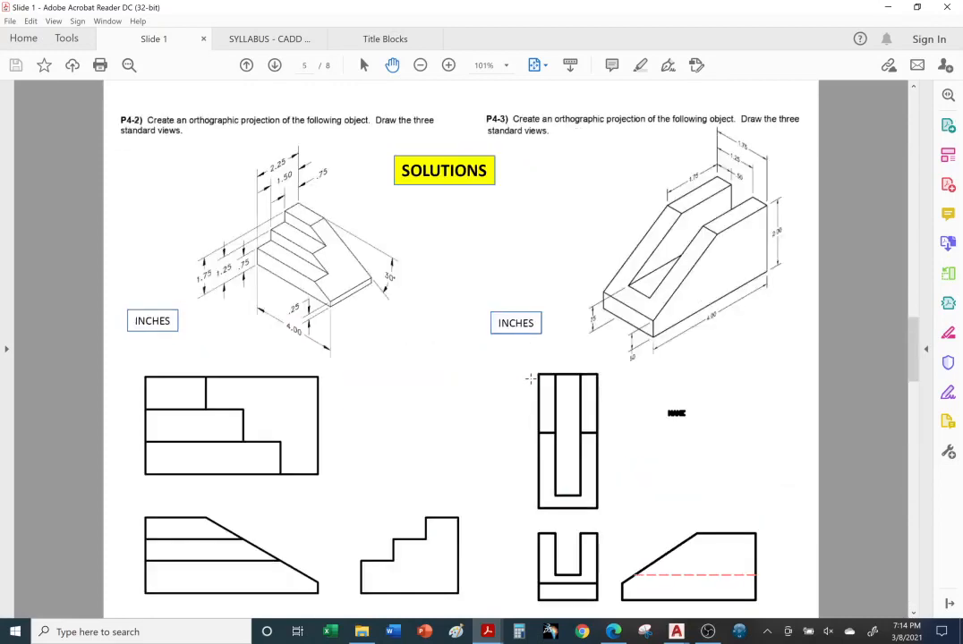
scroll(531, 379, up, 3)
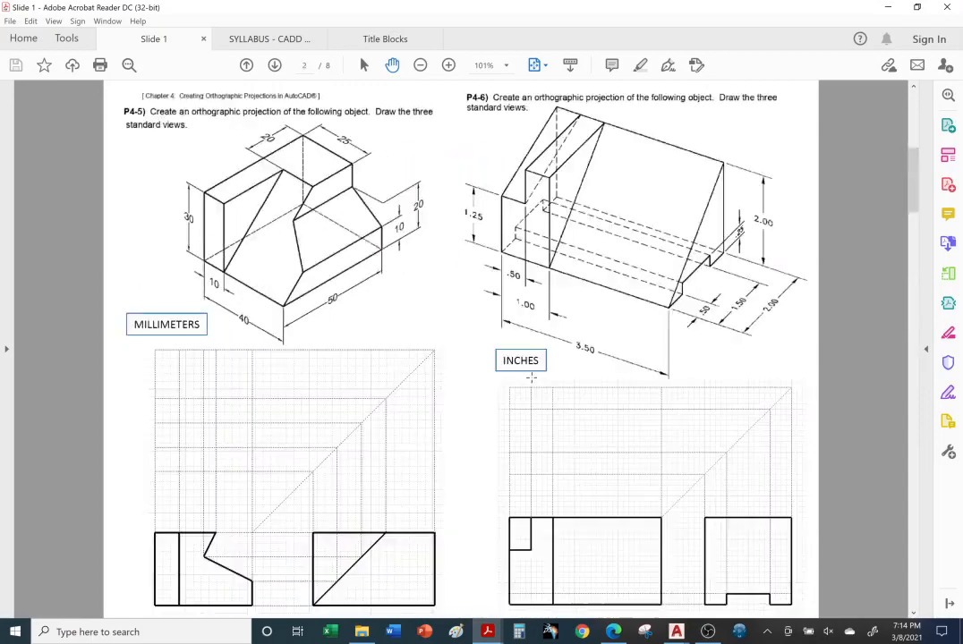
right_click(706, 632)
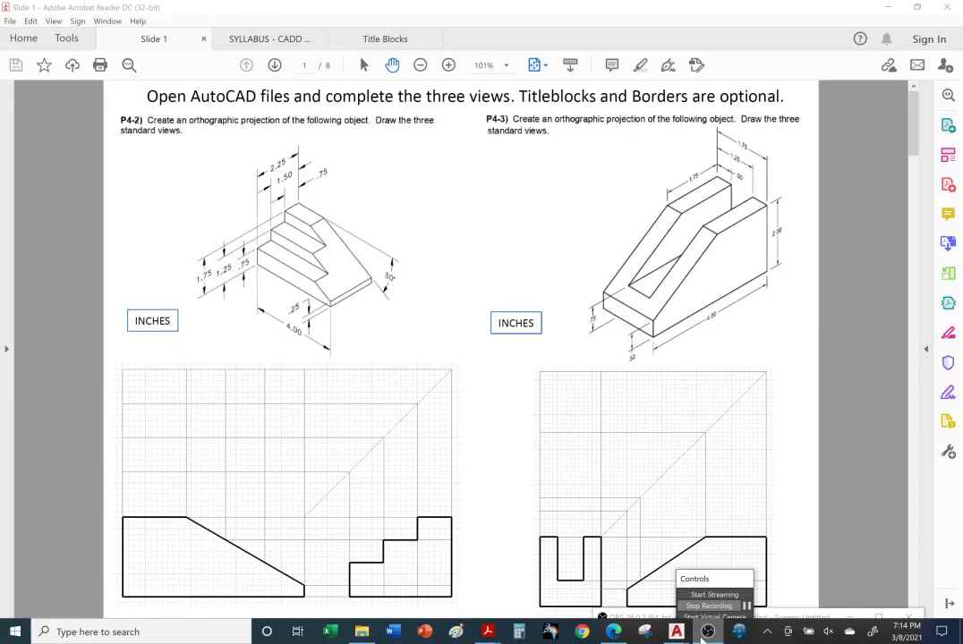